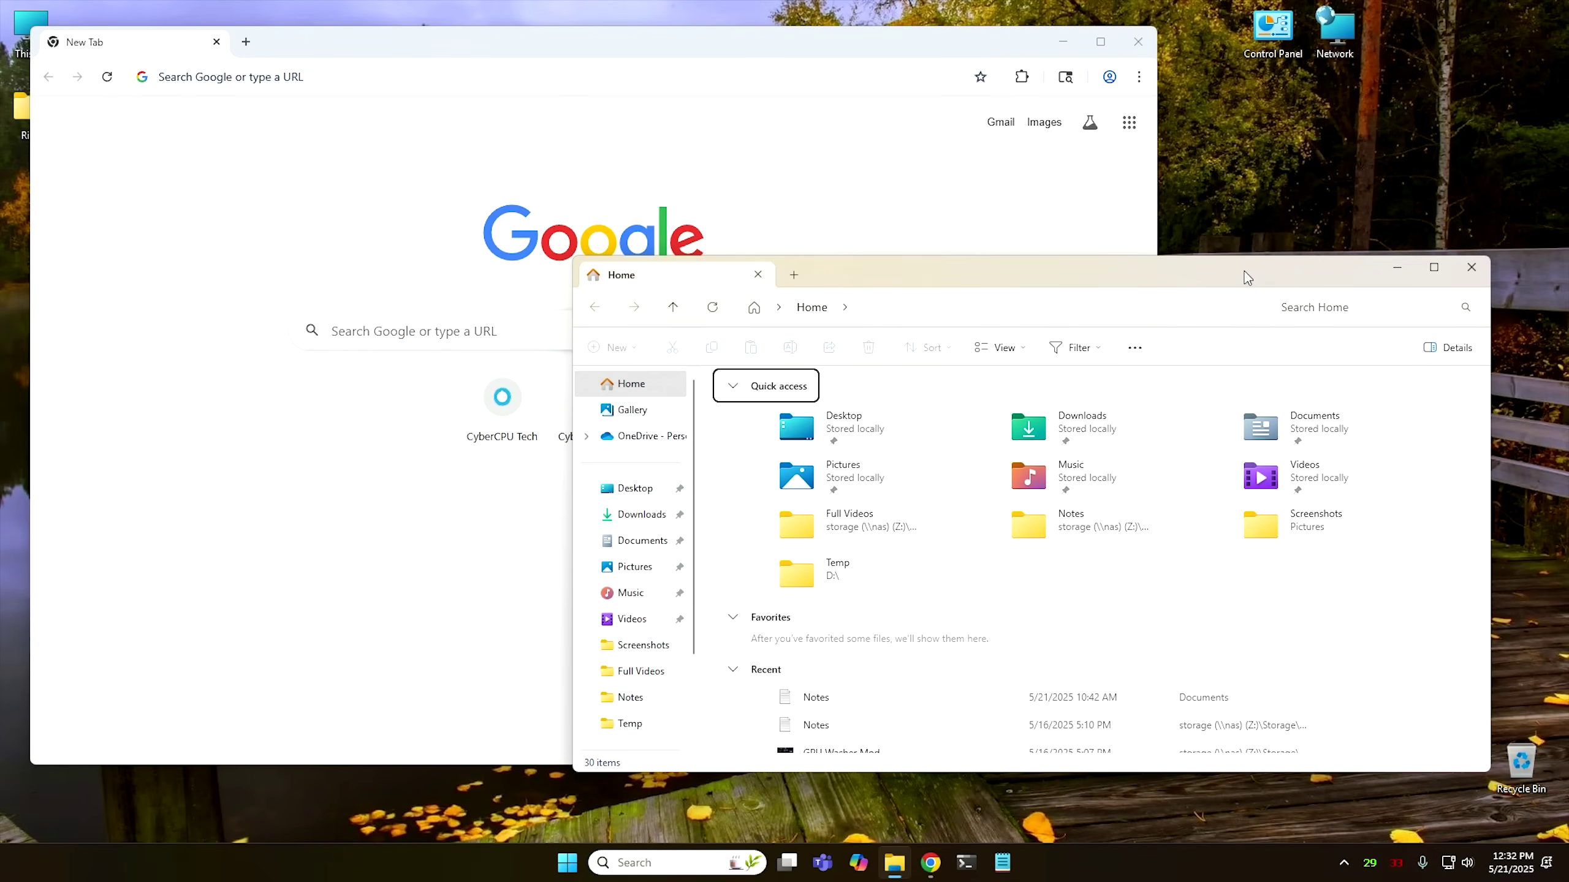
Show the desktop and move the selection across the desktop icons to the Recycle Bin.
key("super+d")
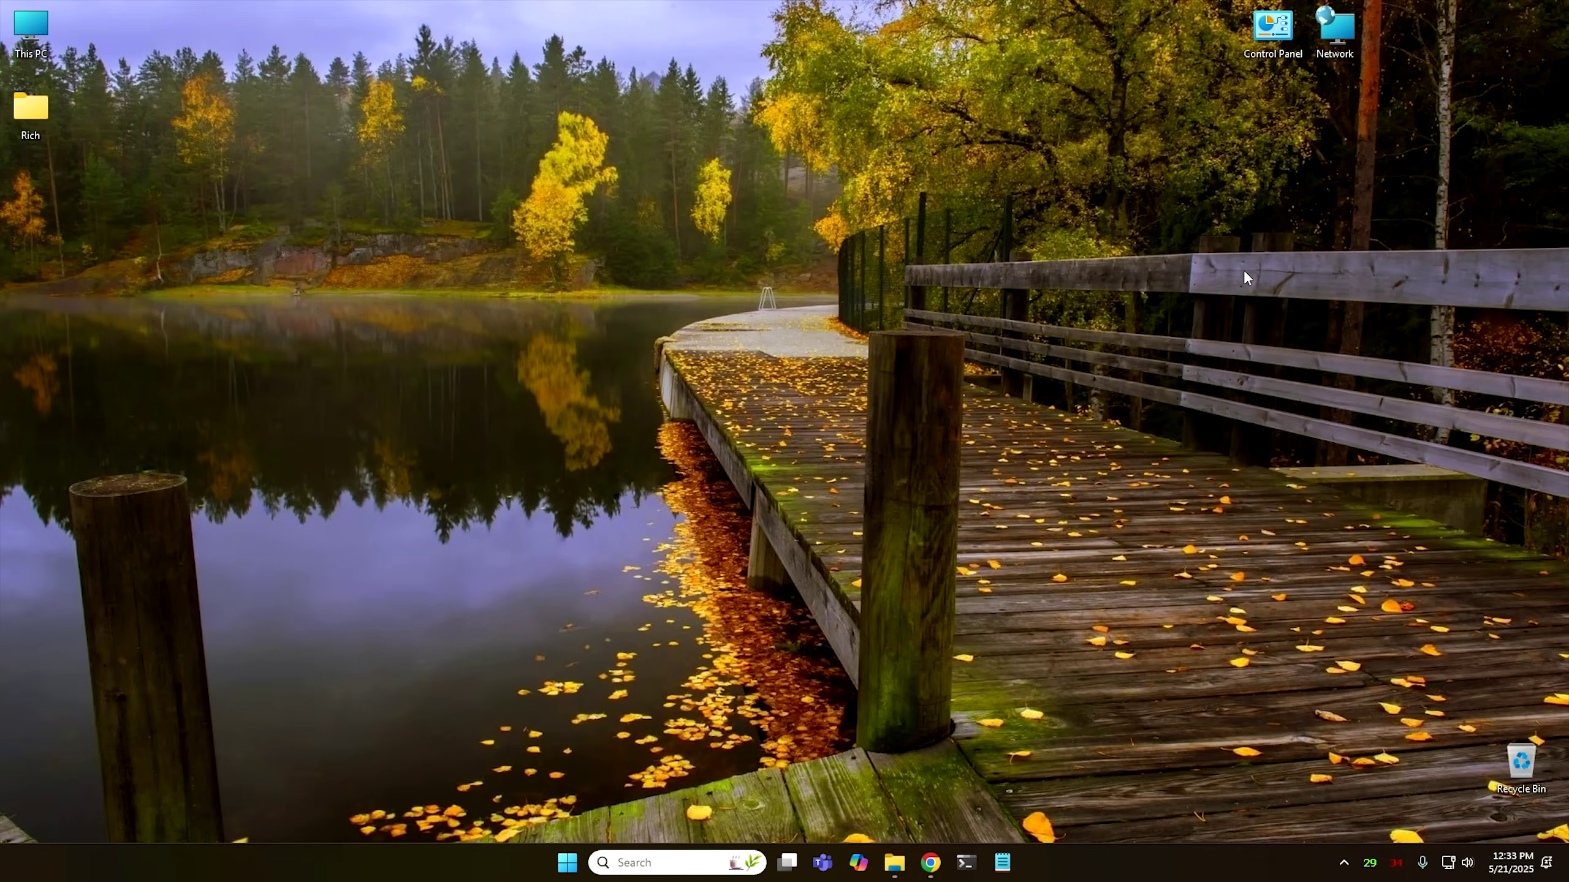
key("Tab")
key("Left")
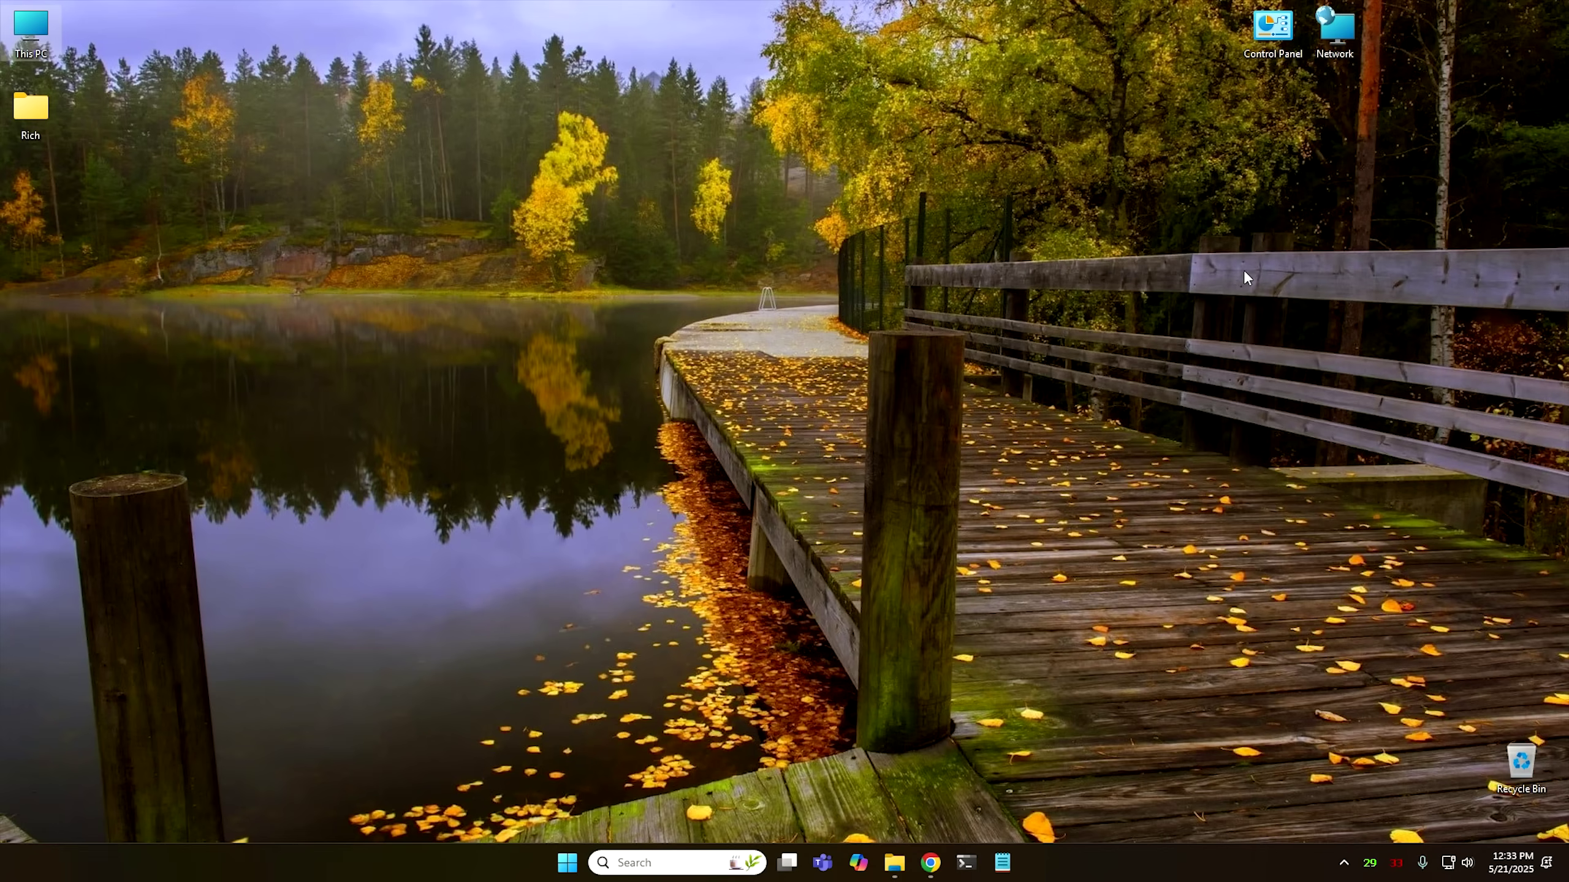
key("Right")
key("Right")
key("Left")
key("Left")
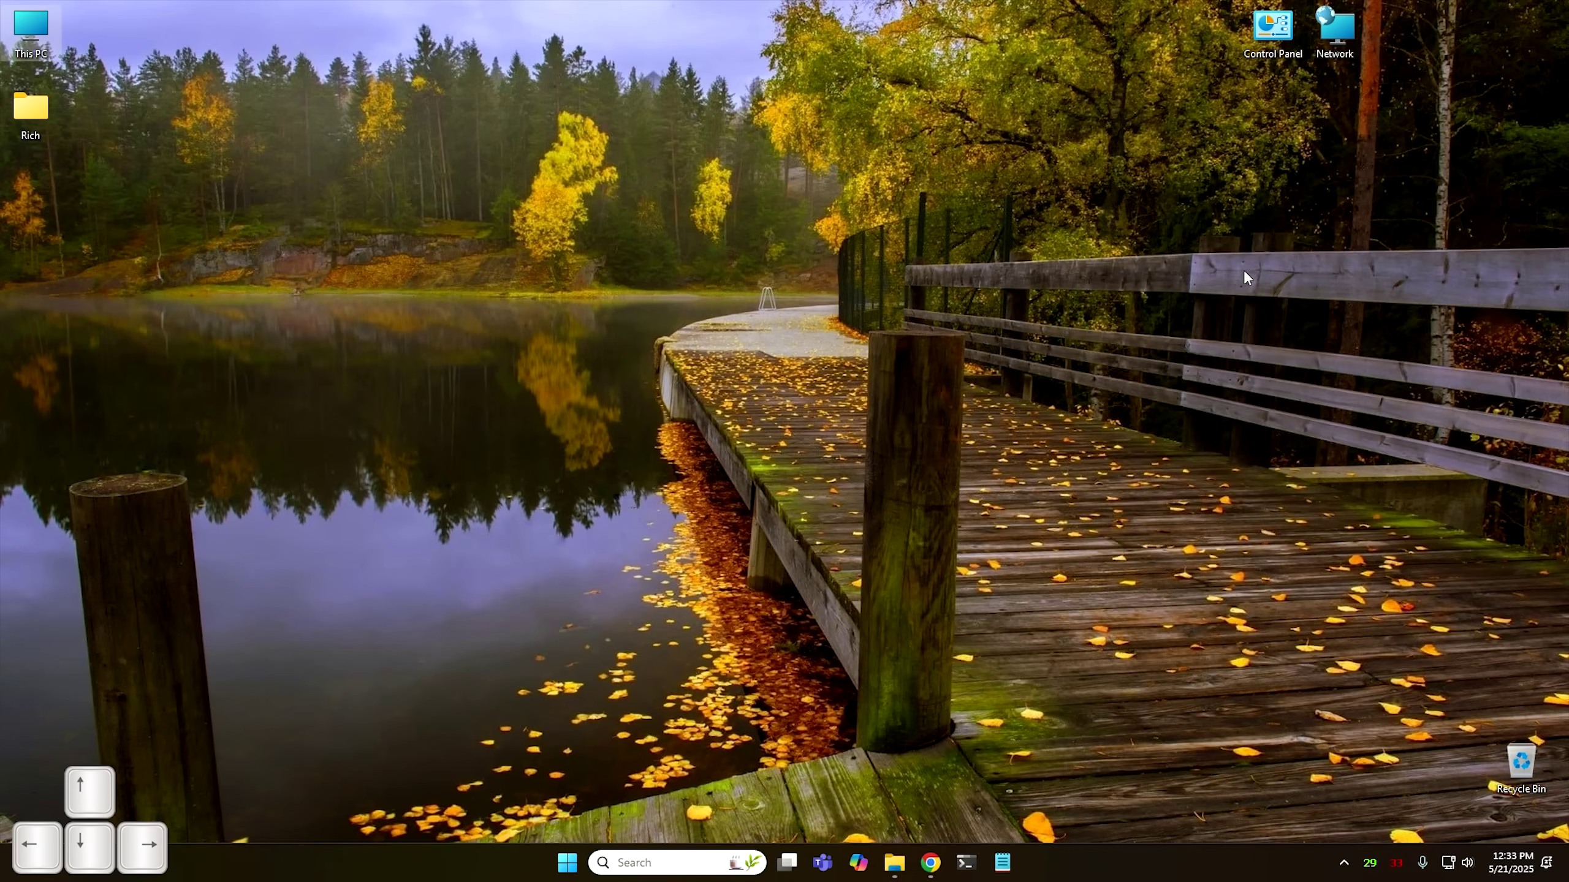
key("Down")
key("Up")
key("Right")
key("Right")
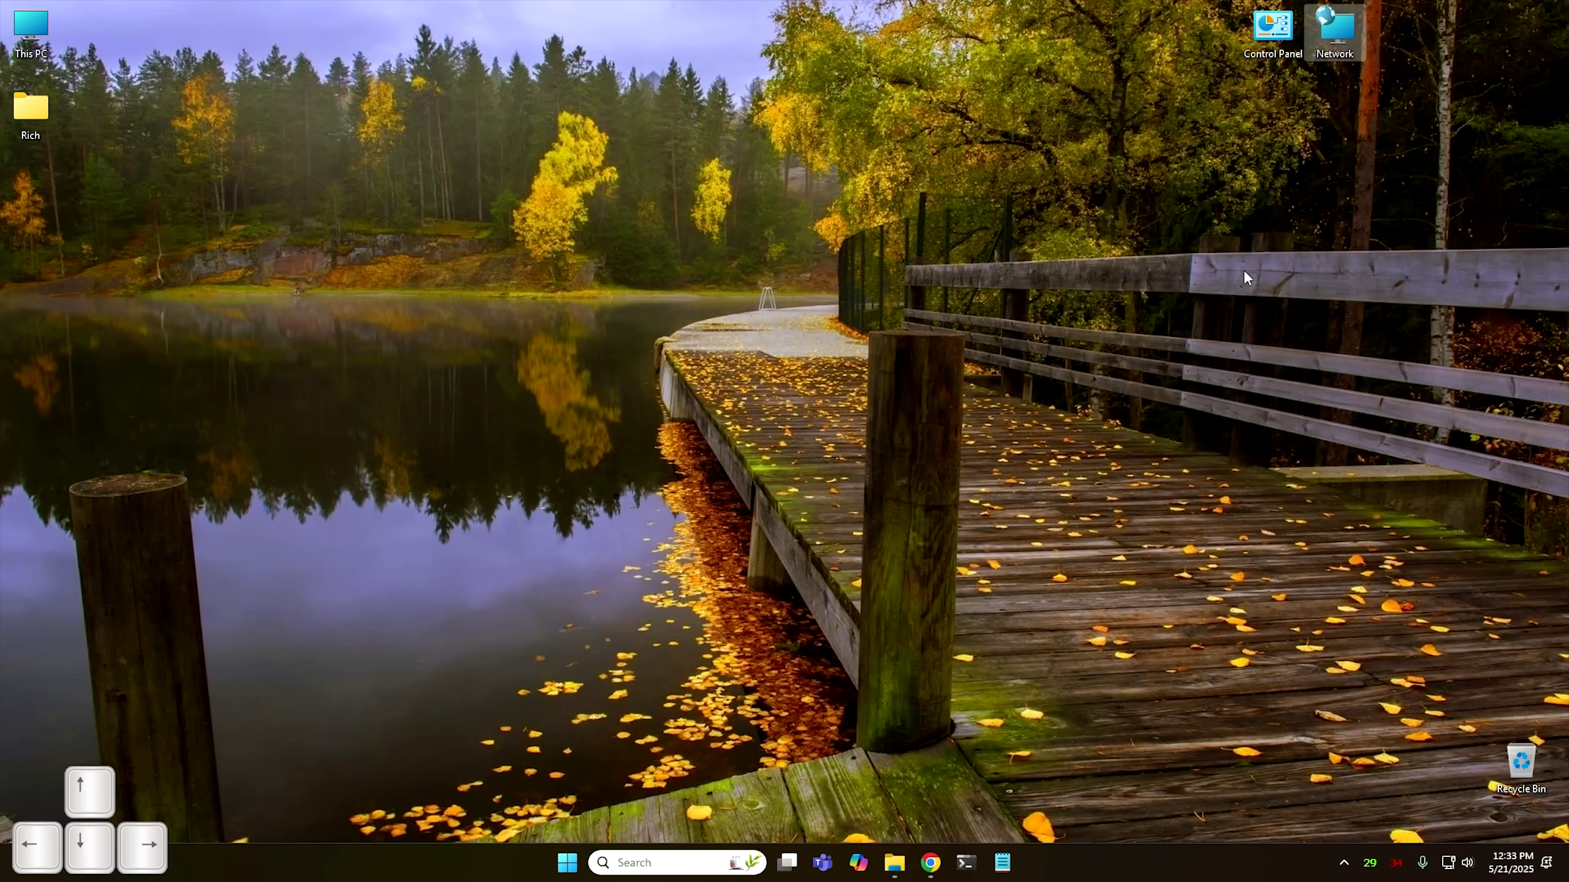
key("Down")
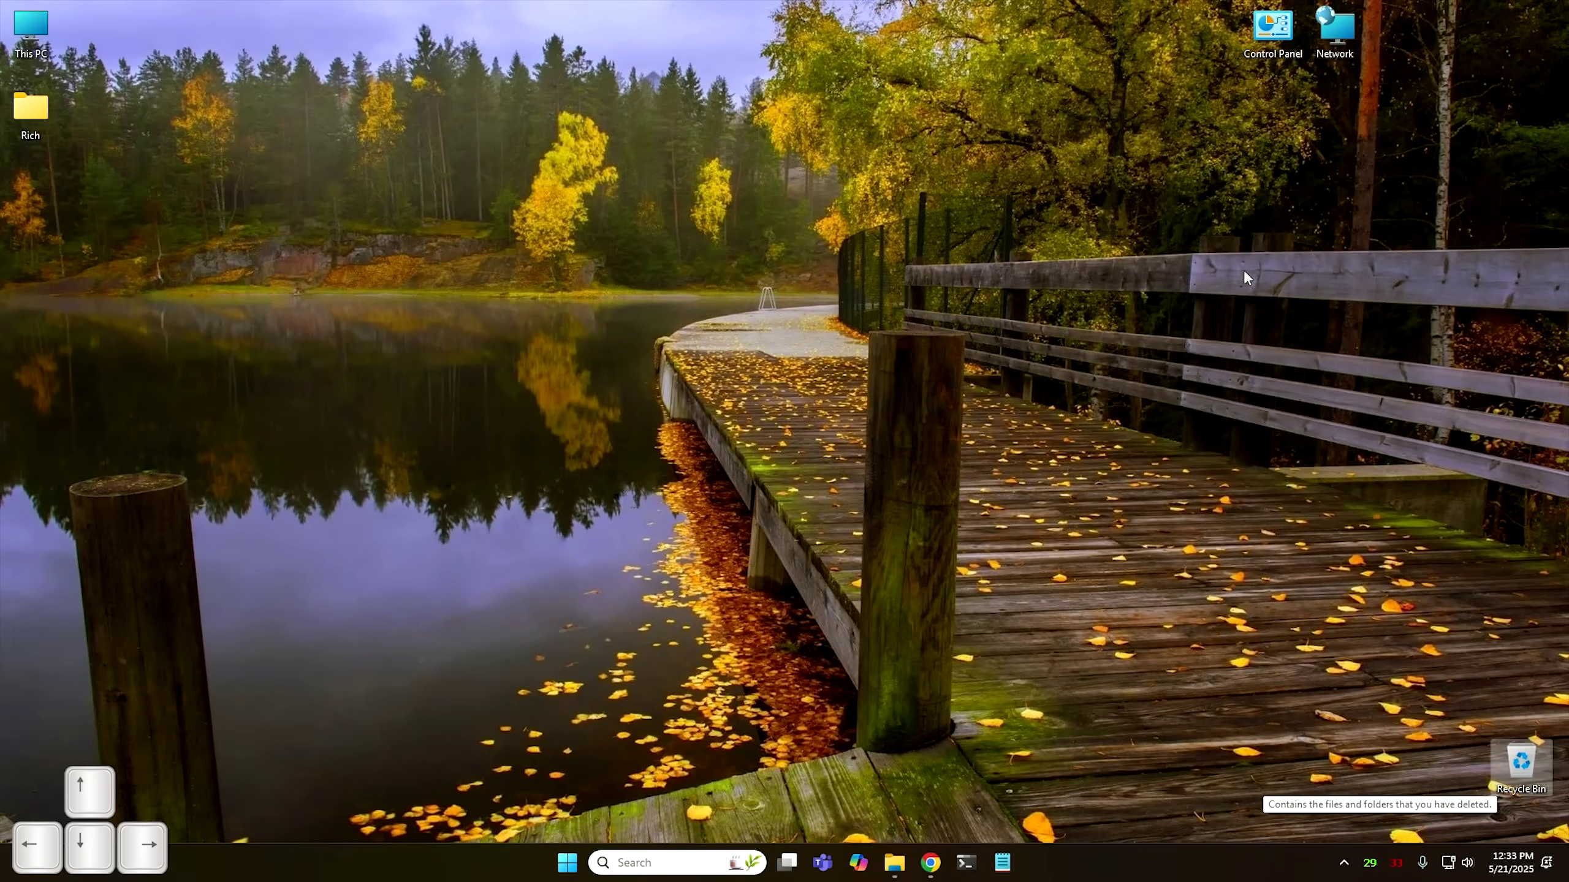
Move the selection through the desktop icons to This PC and open it.
key("Up")
key("Left")
key("Left")
key("Down")
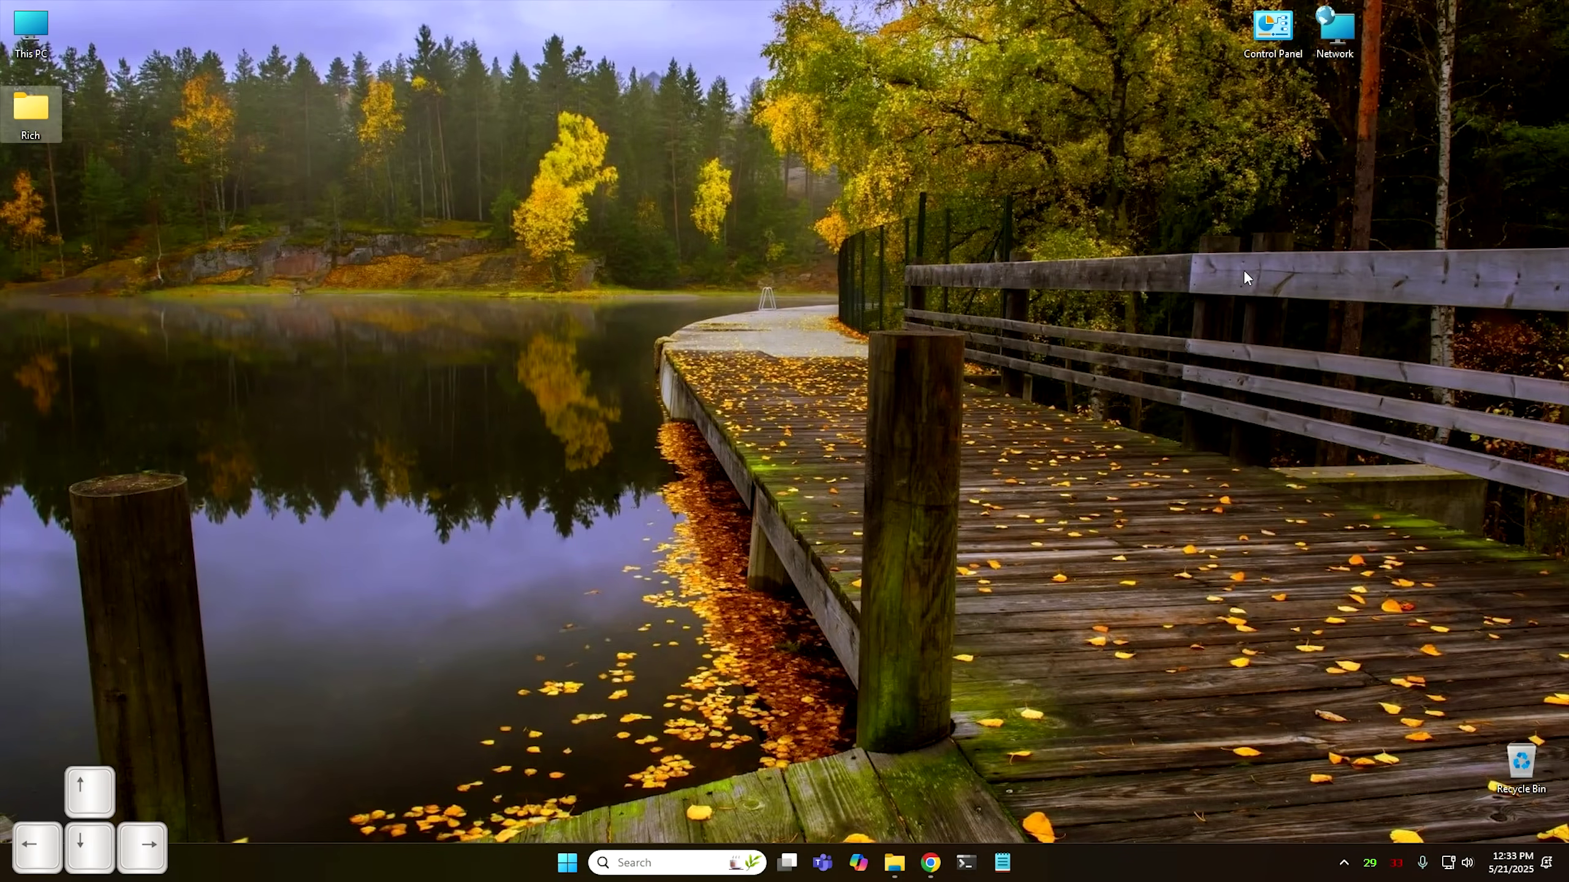
key("Right")
key("Left")
key("Down")
key("Right")
key("Left")
key("Down")
key("Right")
key("Left")
key("Down")
key("Up")
key("Right")
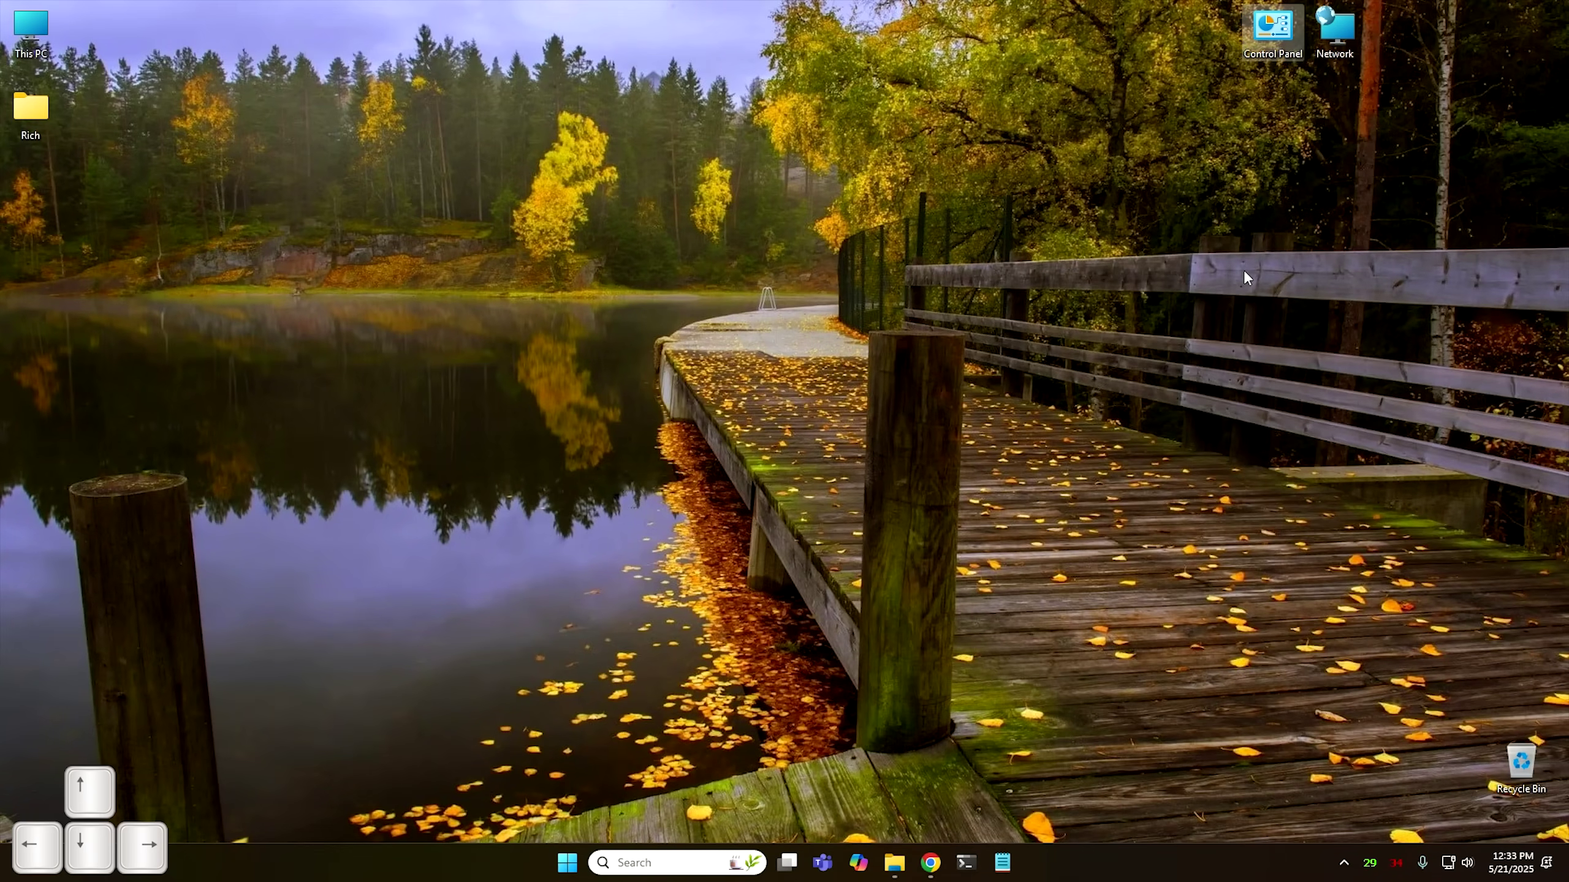
key("Left")
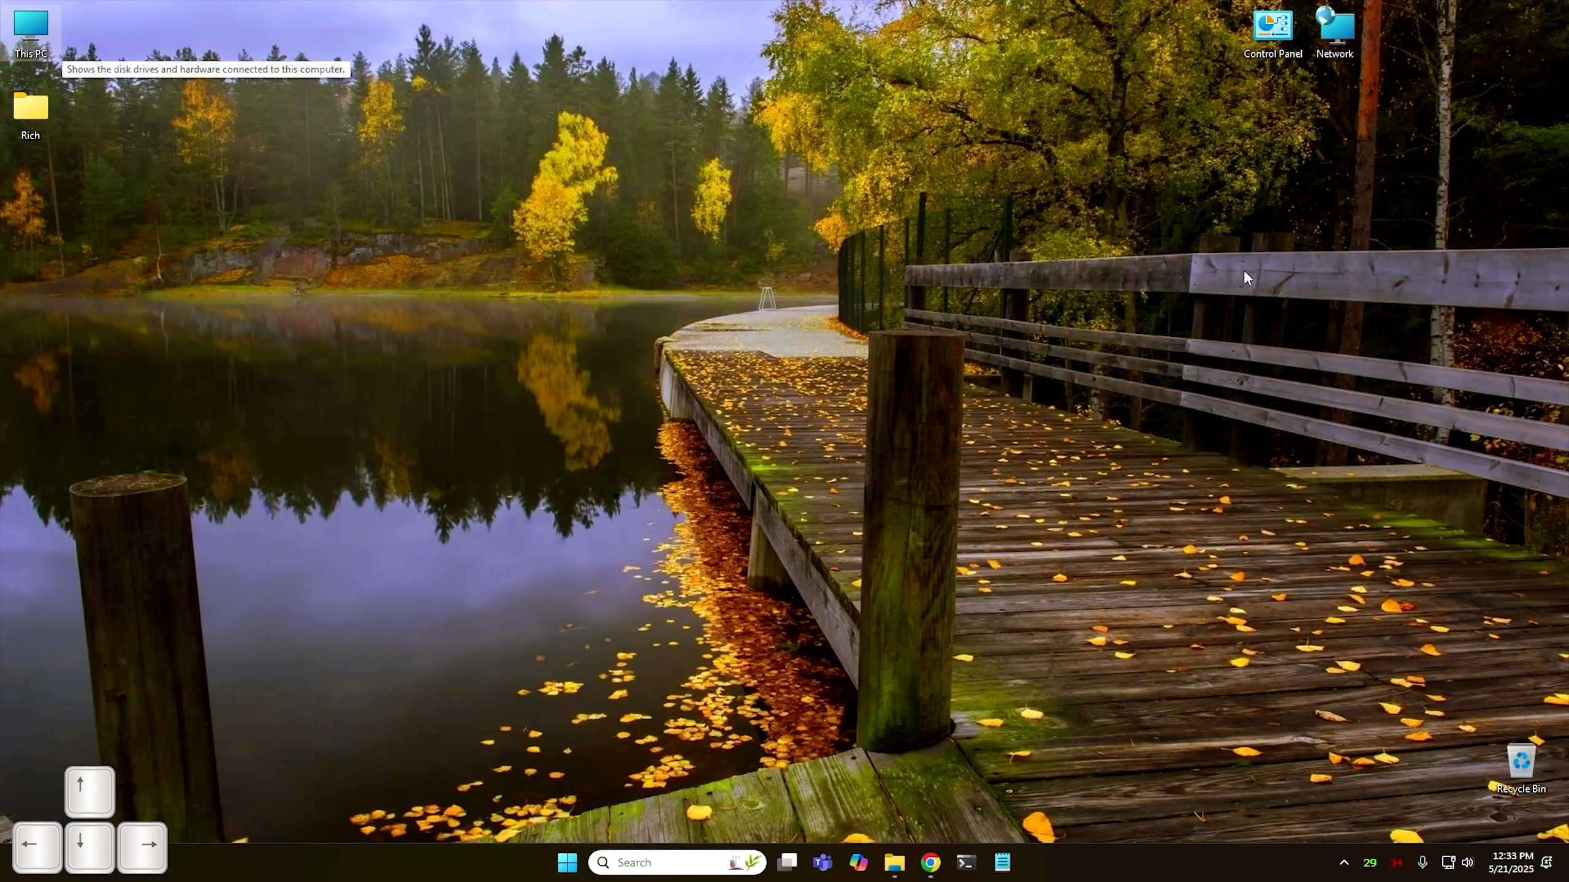
key("Return")
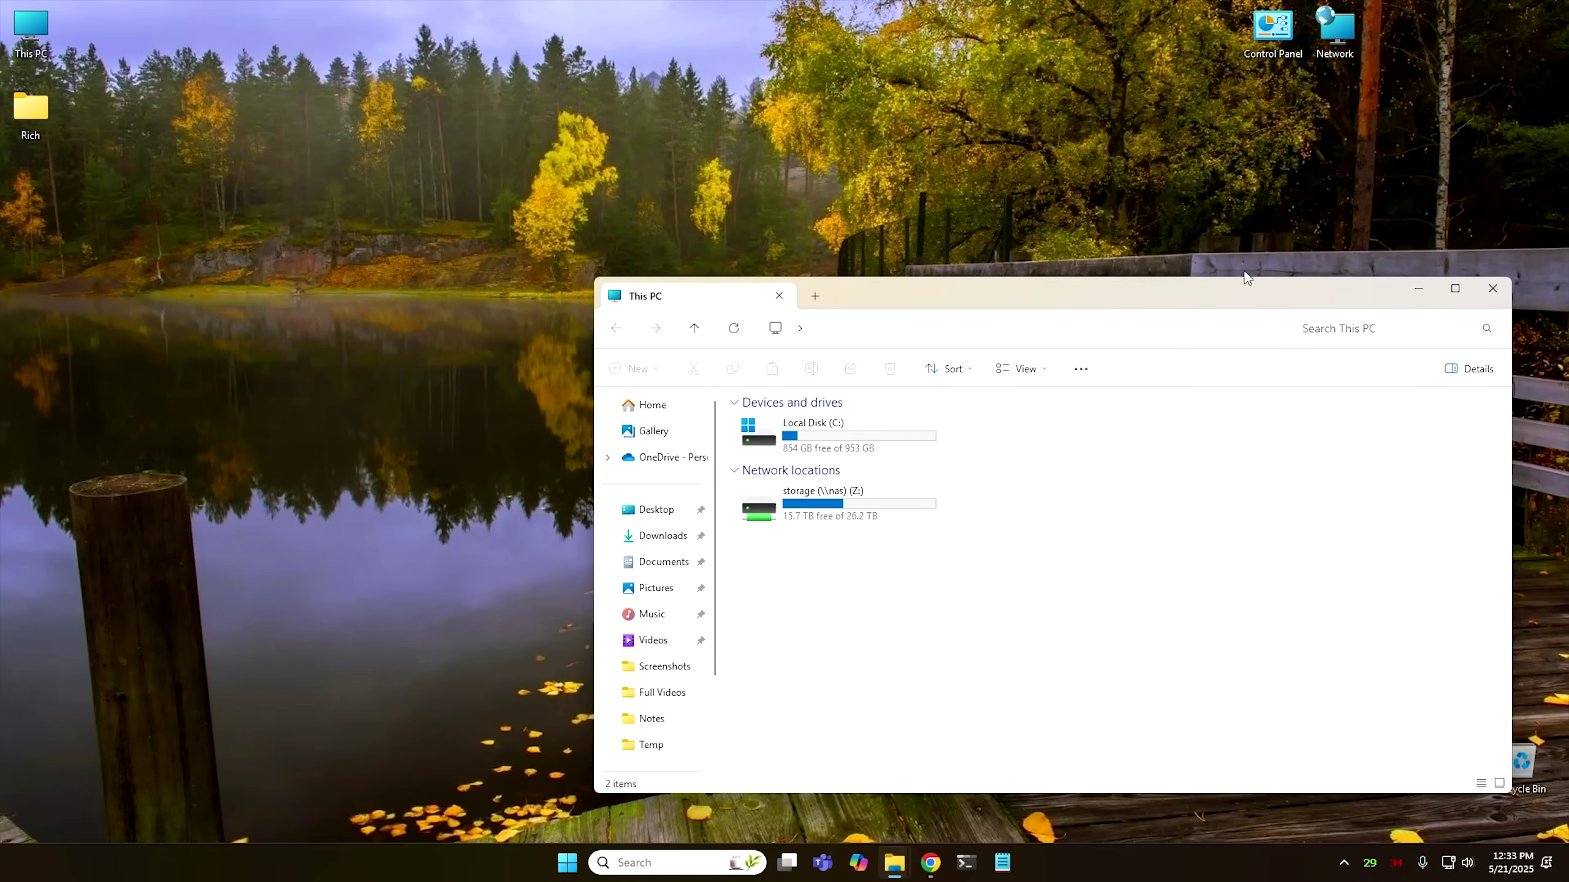
Cycle the focus through the taskbar apps to Terminal, launch it, and close the Command Prompt window.
key("super+t")
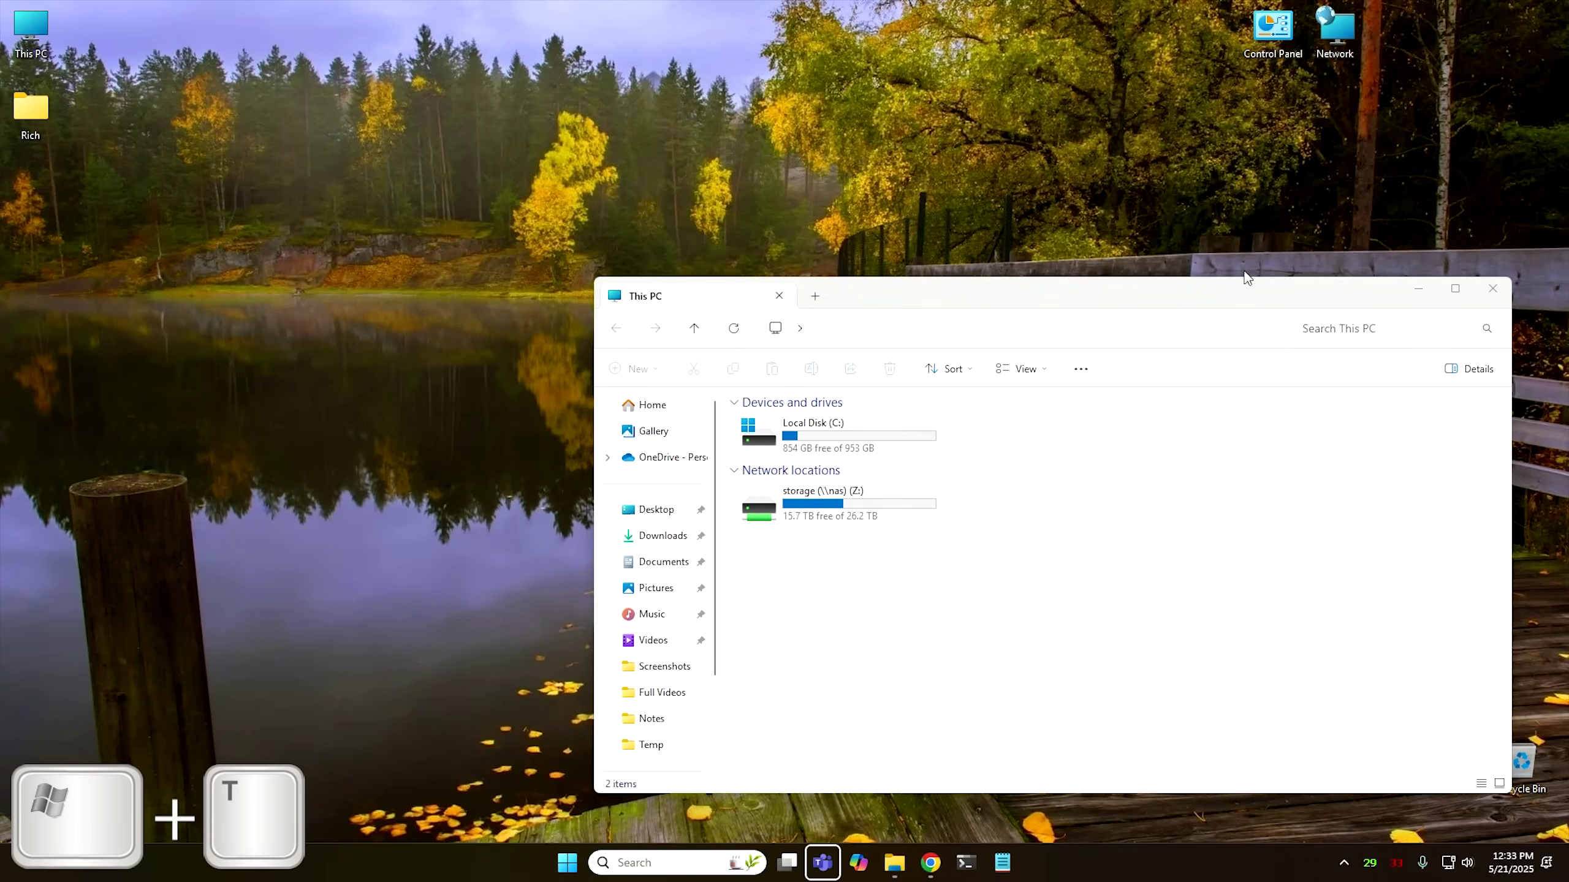
key("super+t")
key("super+t")
key("super+t")
key("super+t")
key("super+t")
key("Left")
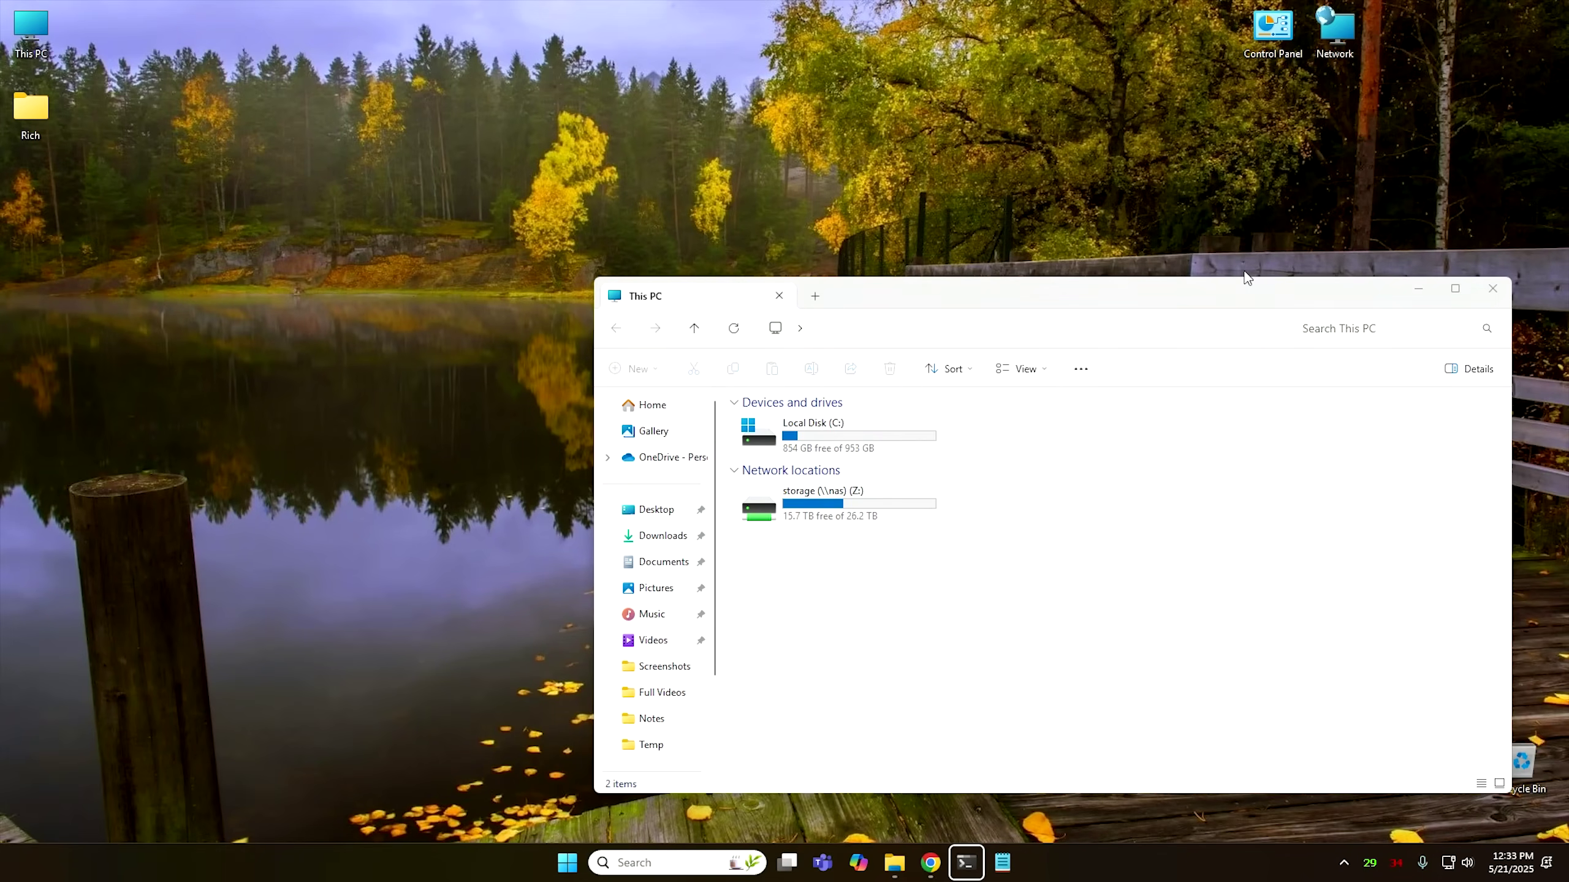
key("Return")
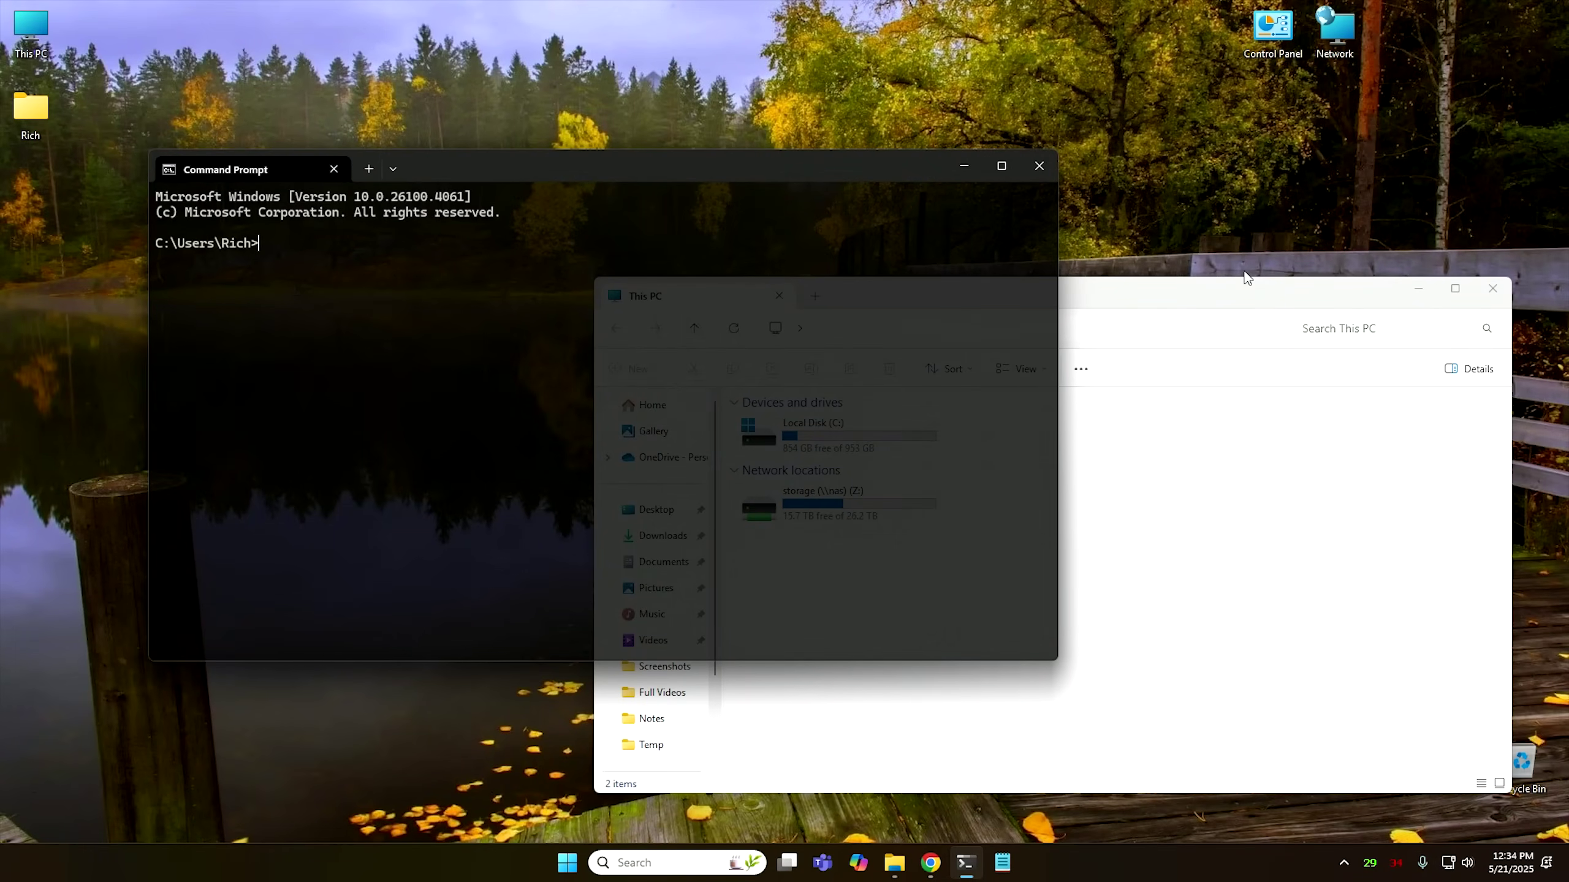
key("alt+F4")
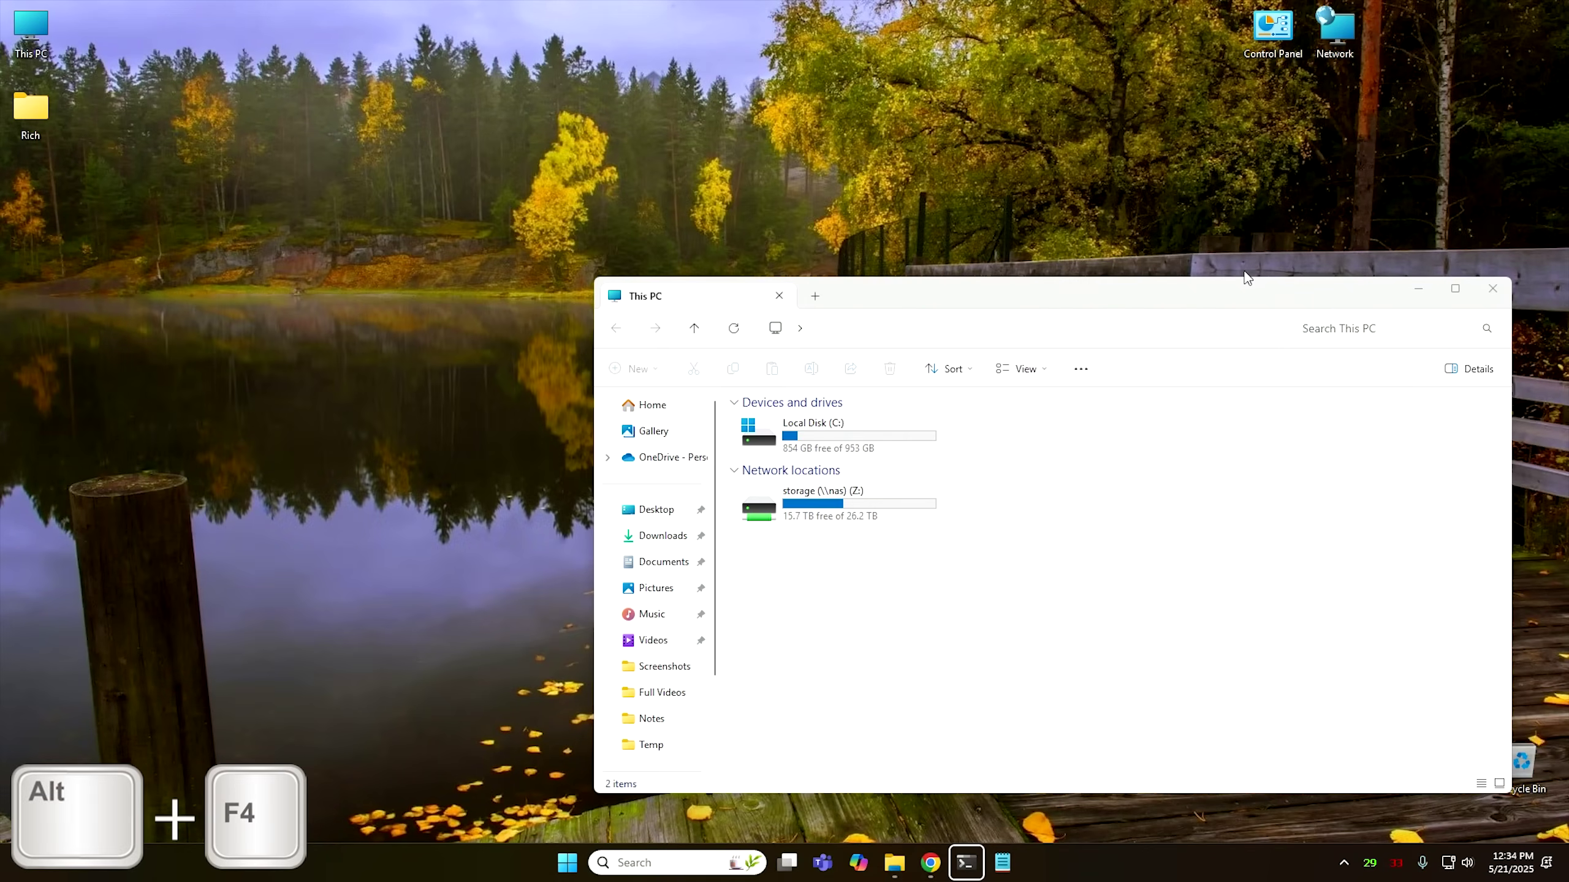
Bring up the Shut Down Windows dialog, step through its options, and cancel without shutting down.
key("alt+F4")
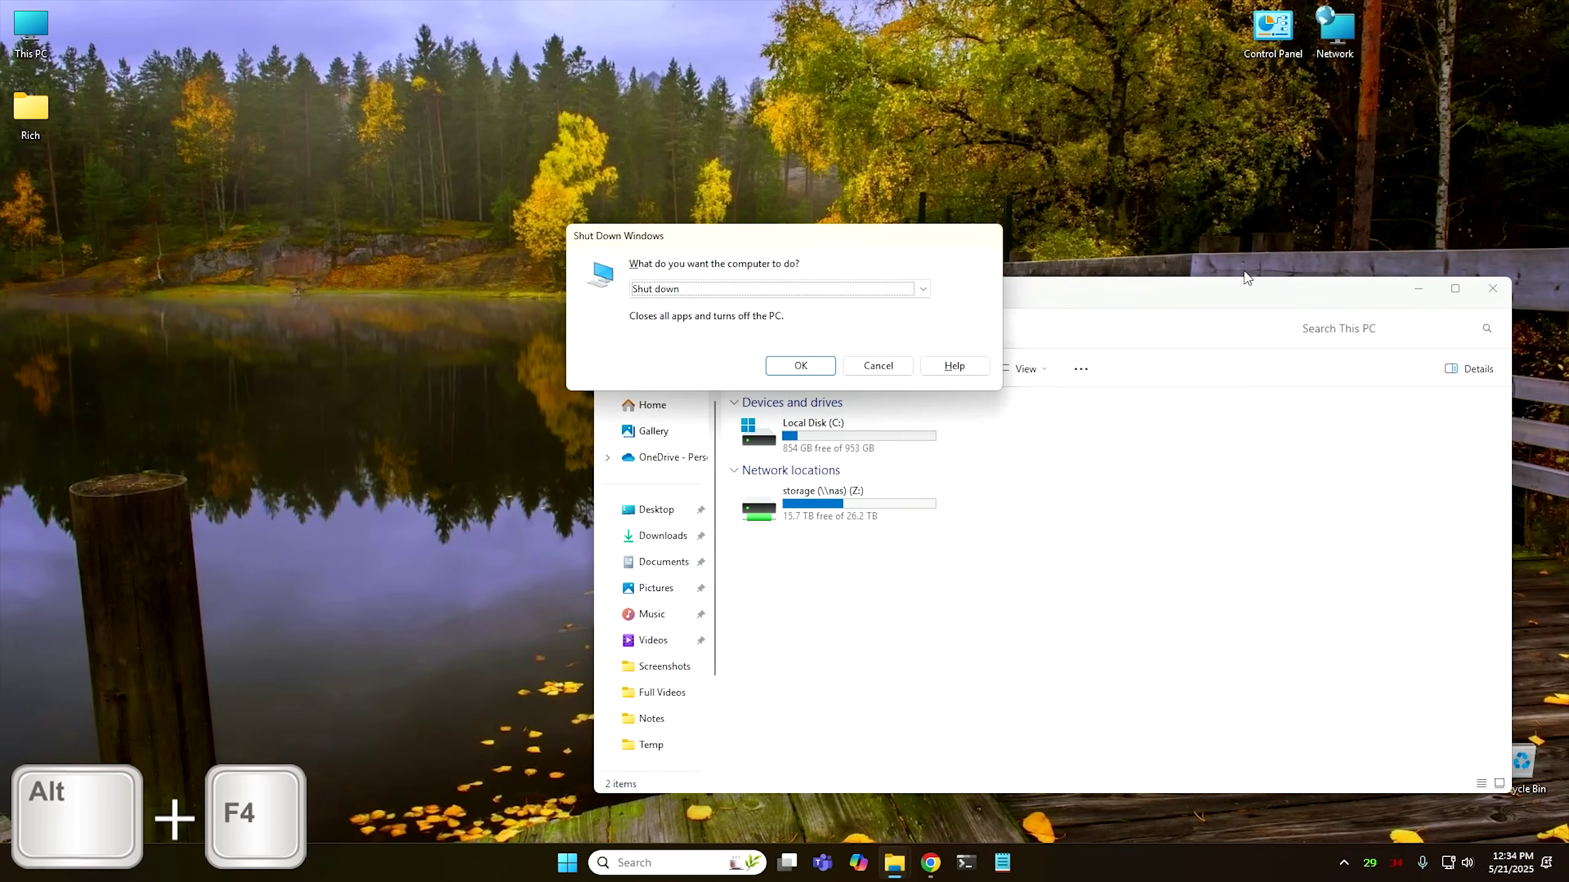
key("Down")
key("Up")
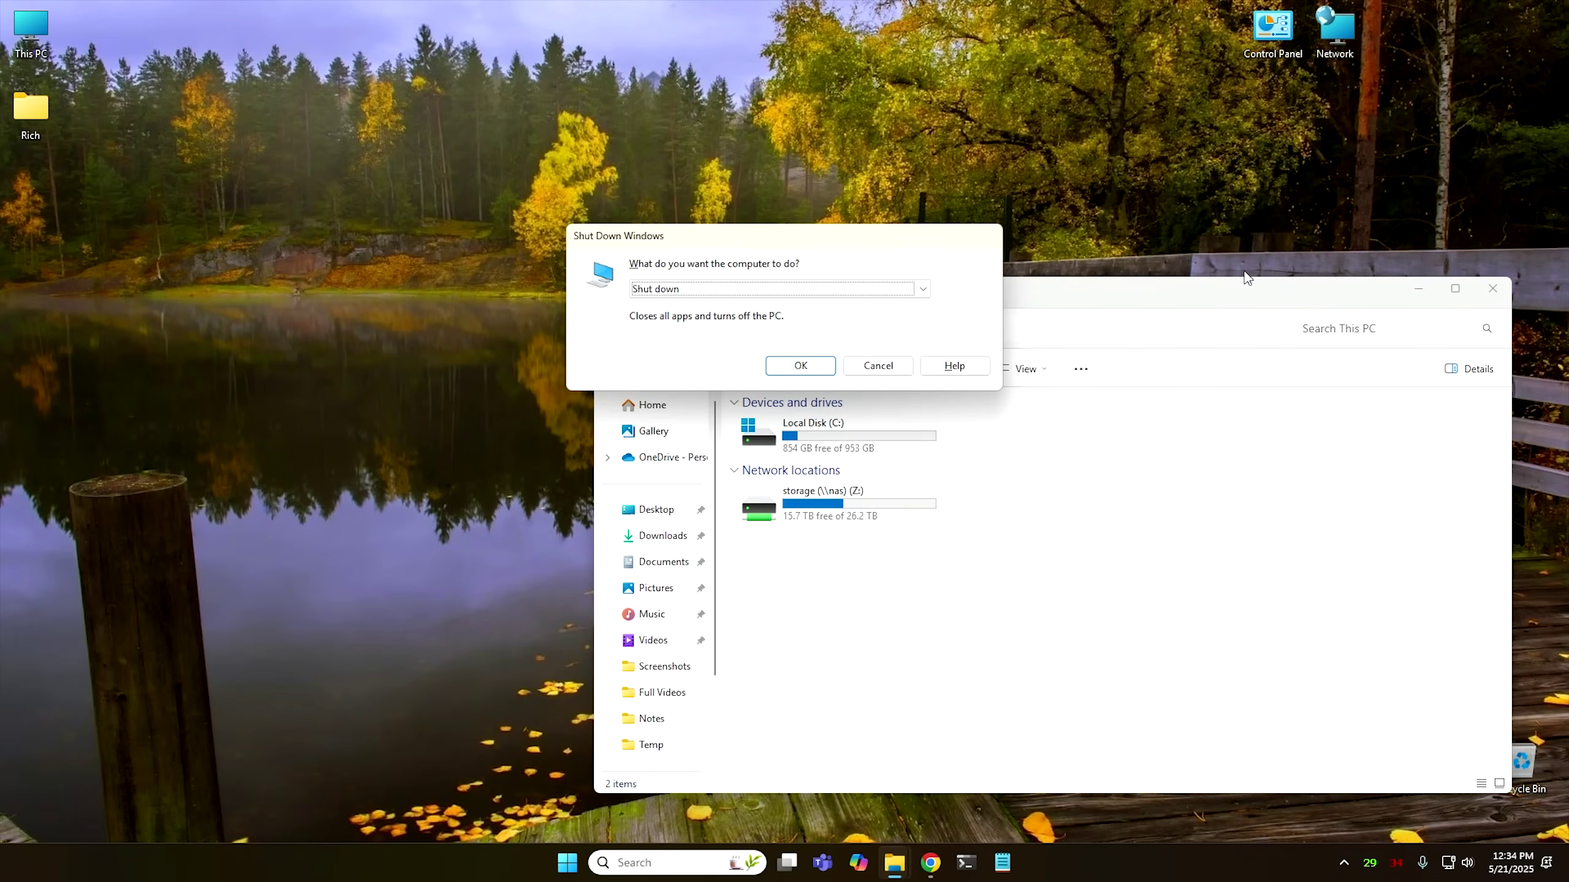
key("Tab")
key("Tab")
key("Return")
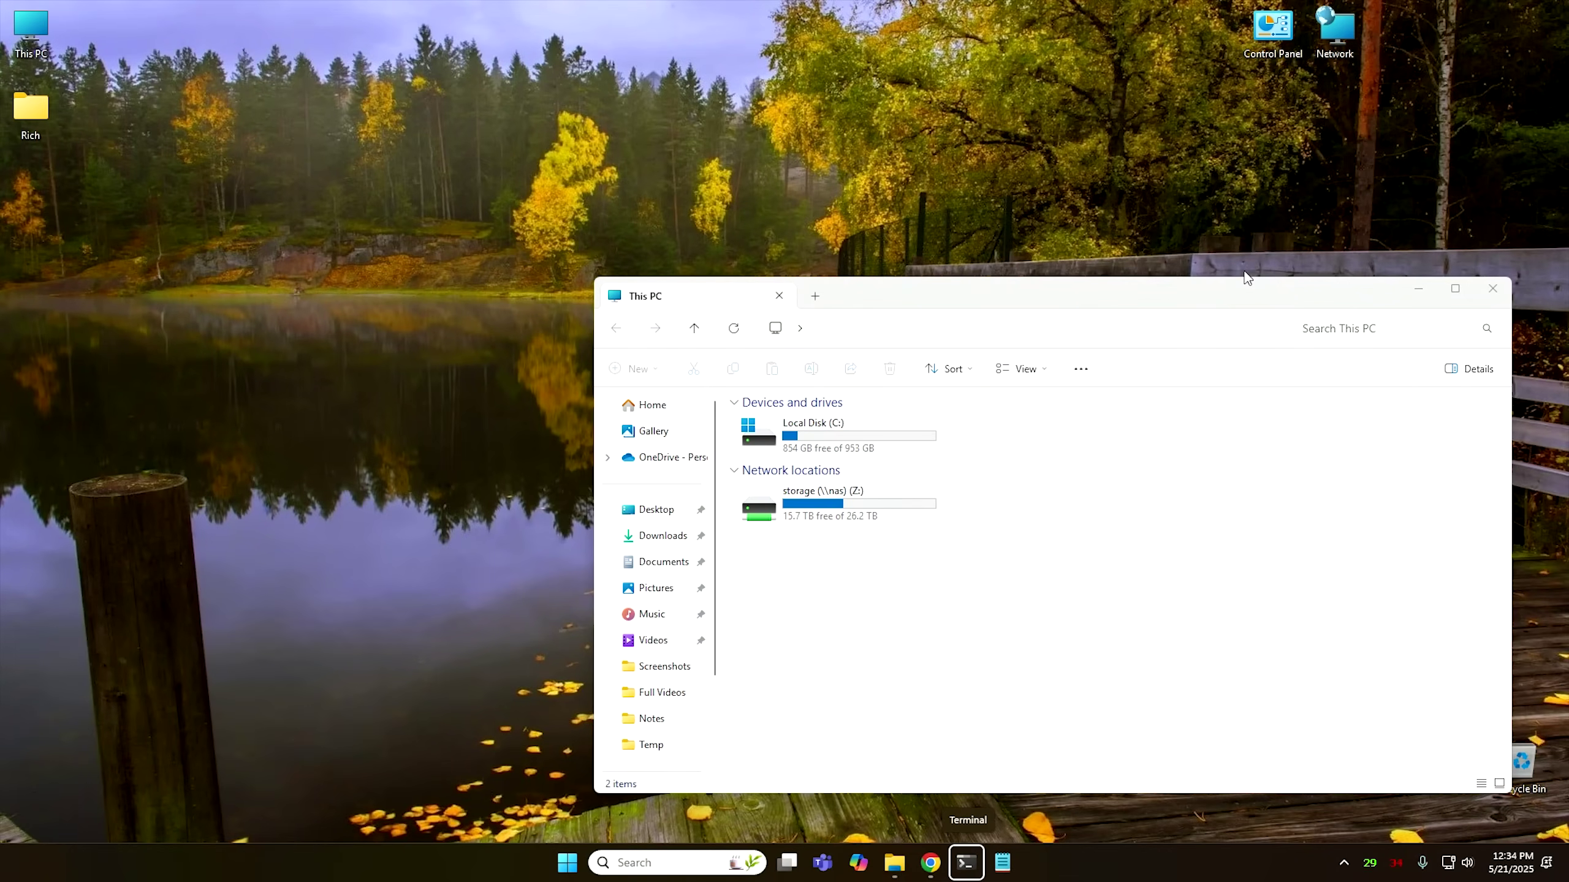
Switch the focus back to the This PC window and close it.
key("alt+Tab")
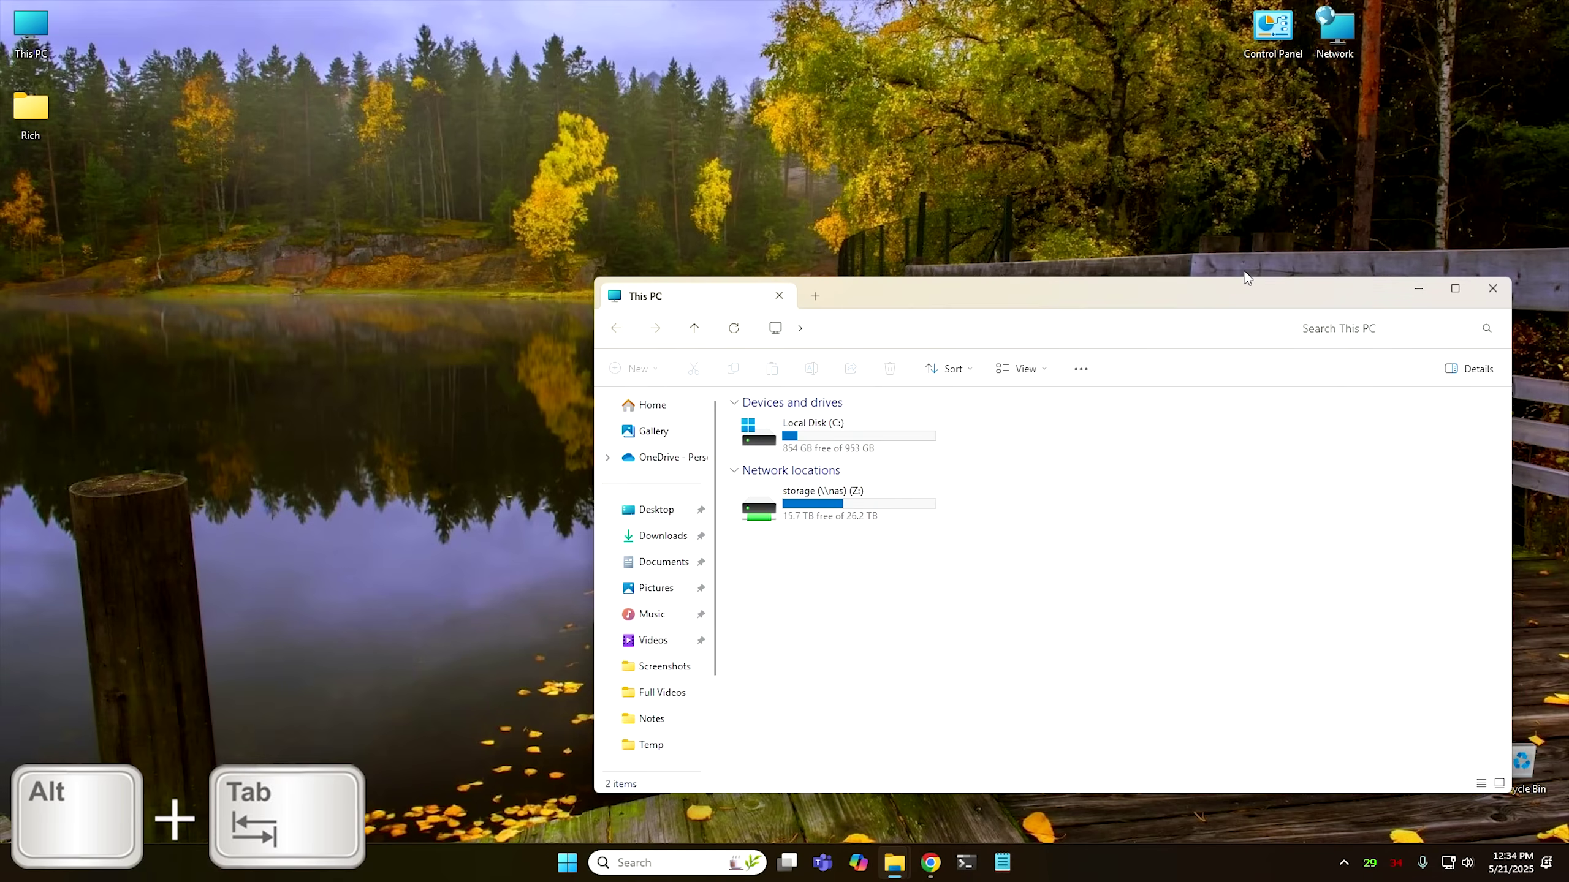
key("alt+F4")
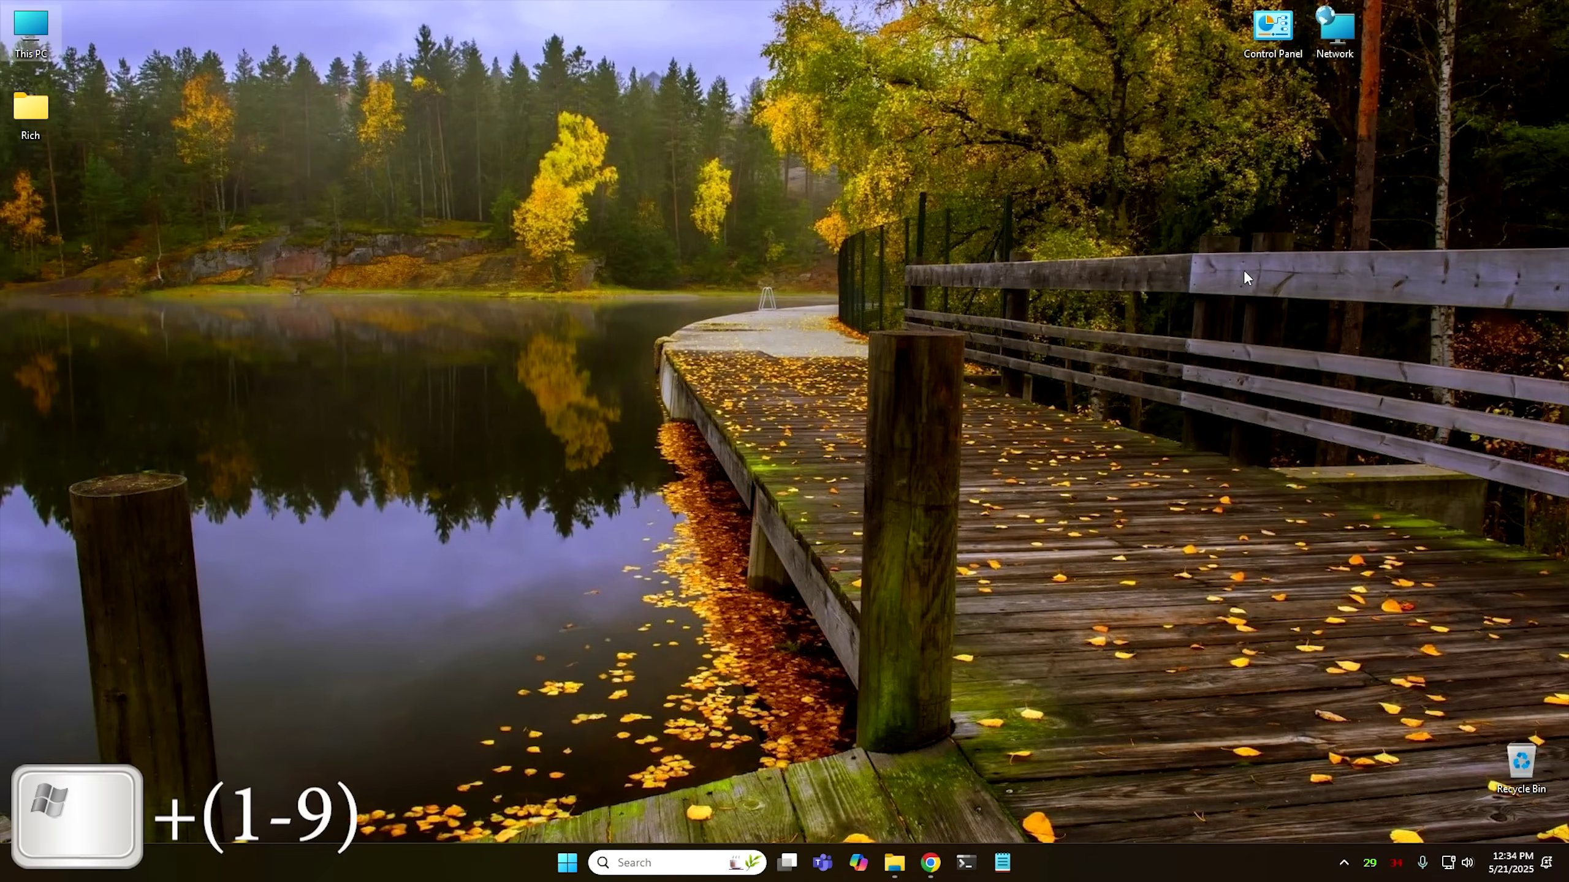
Launch File Explorer by its taskbar number, 3, and close its window.
key("super+3")
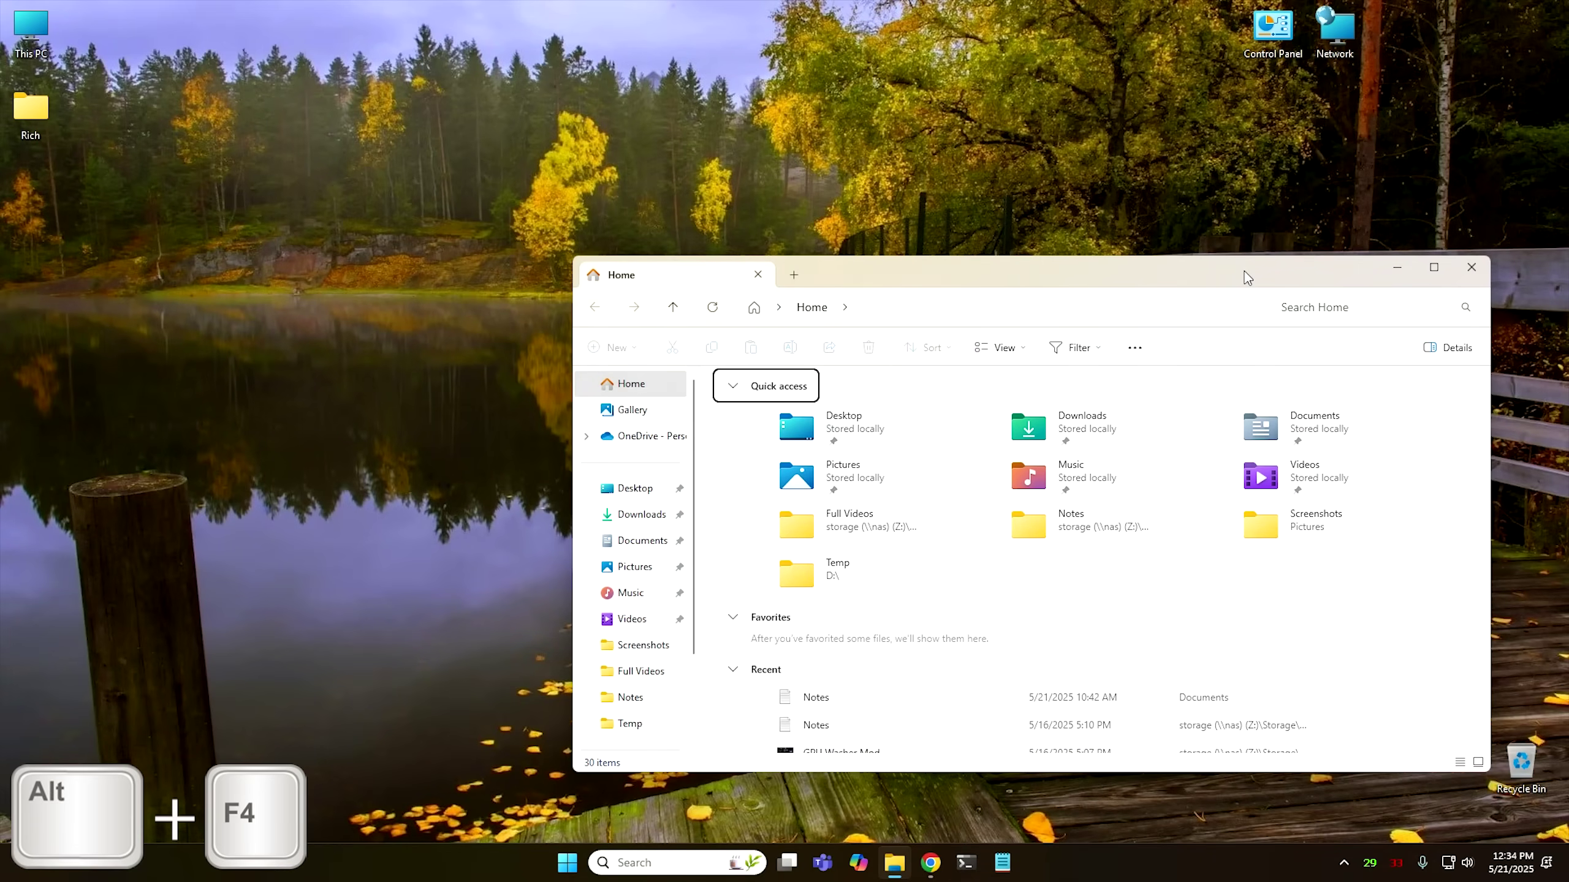
key("alt+F4")
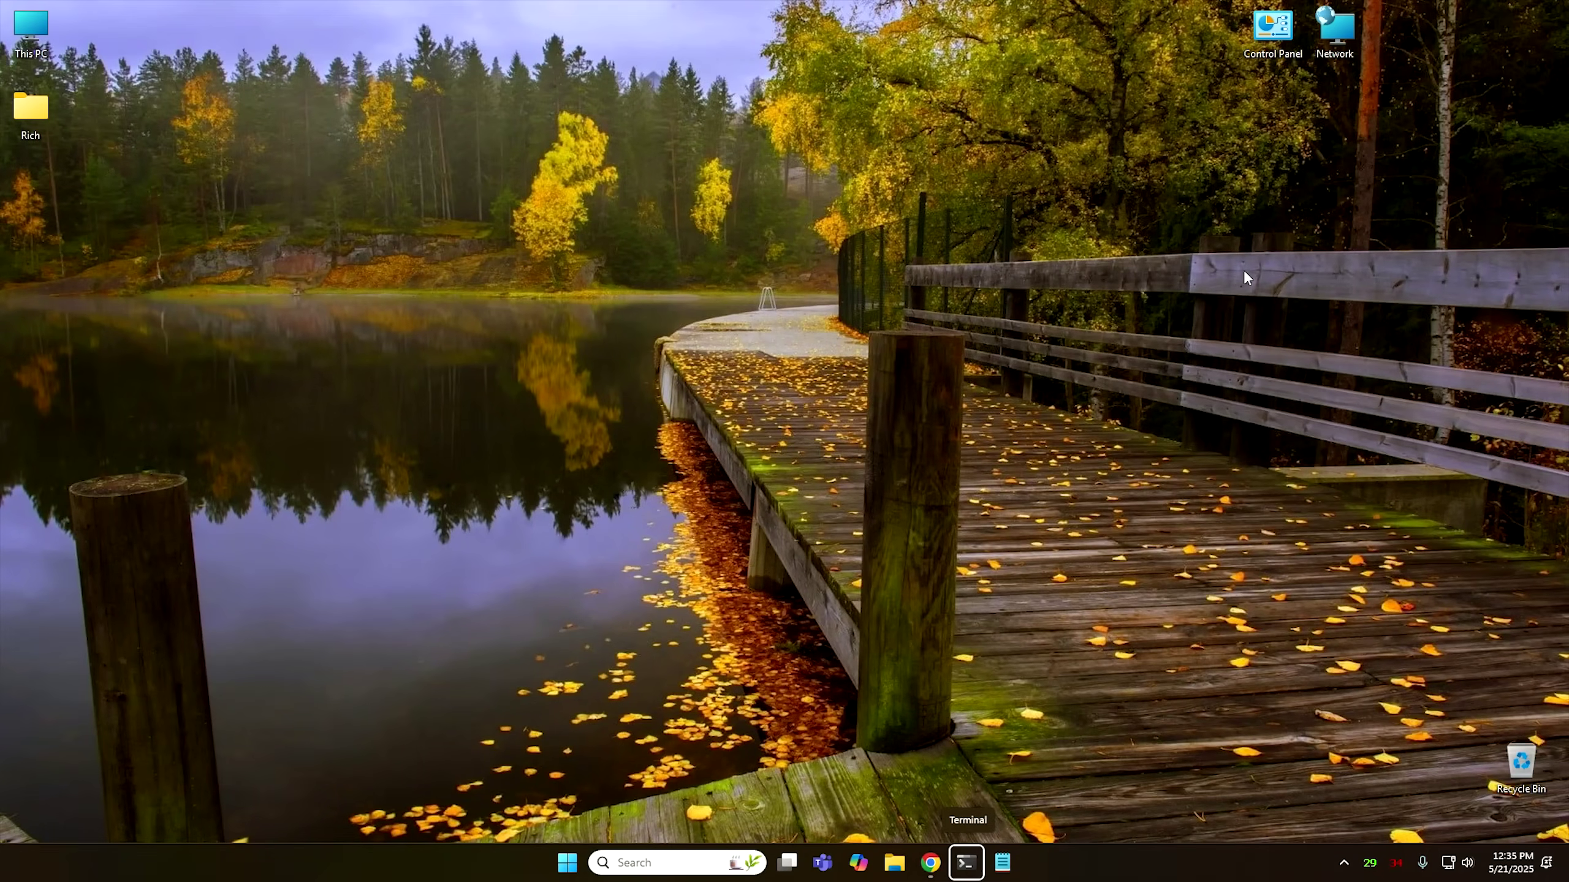
Search the Start menu for "file" and open File Explorer from the best match.
key("super")
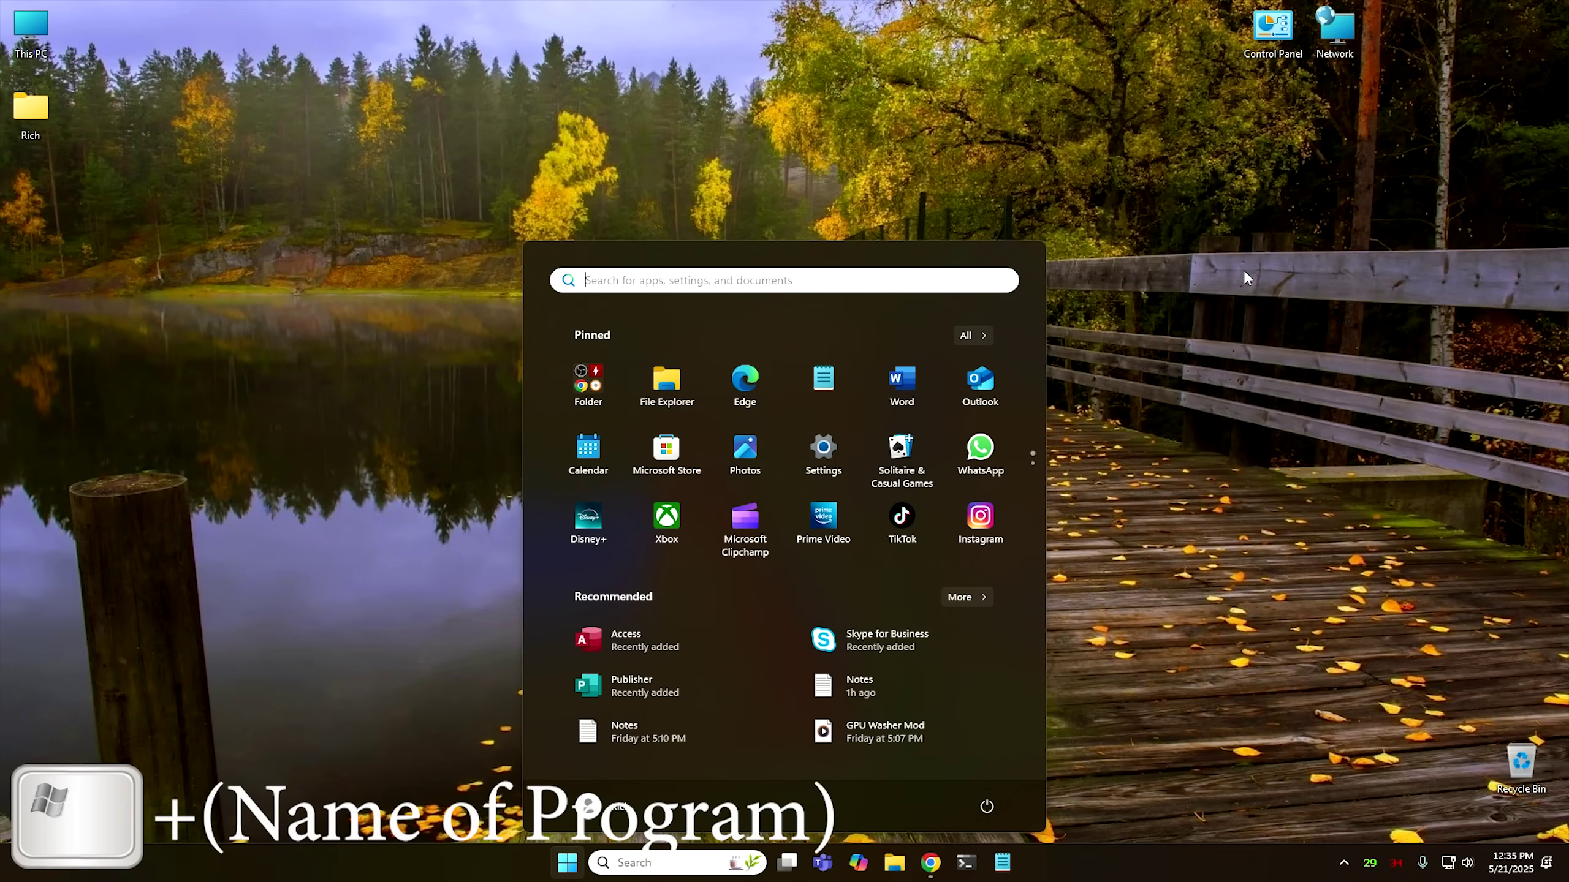
type("file")
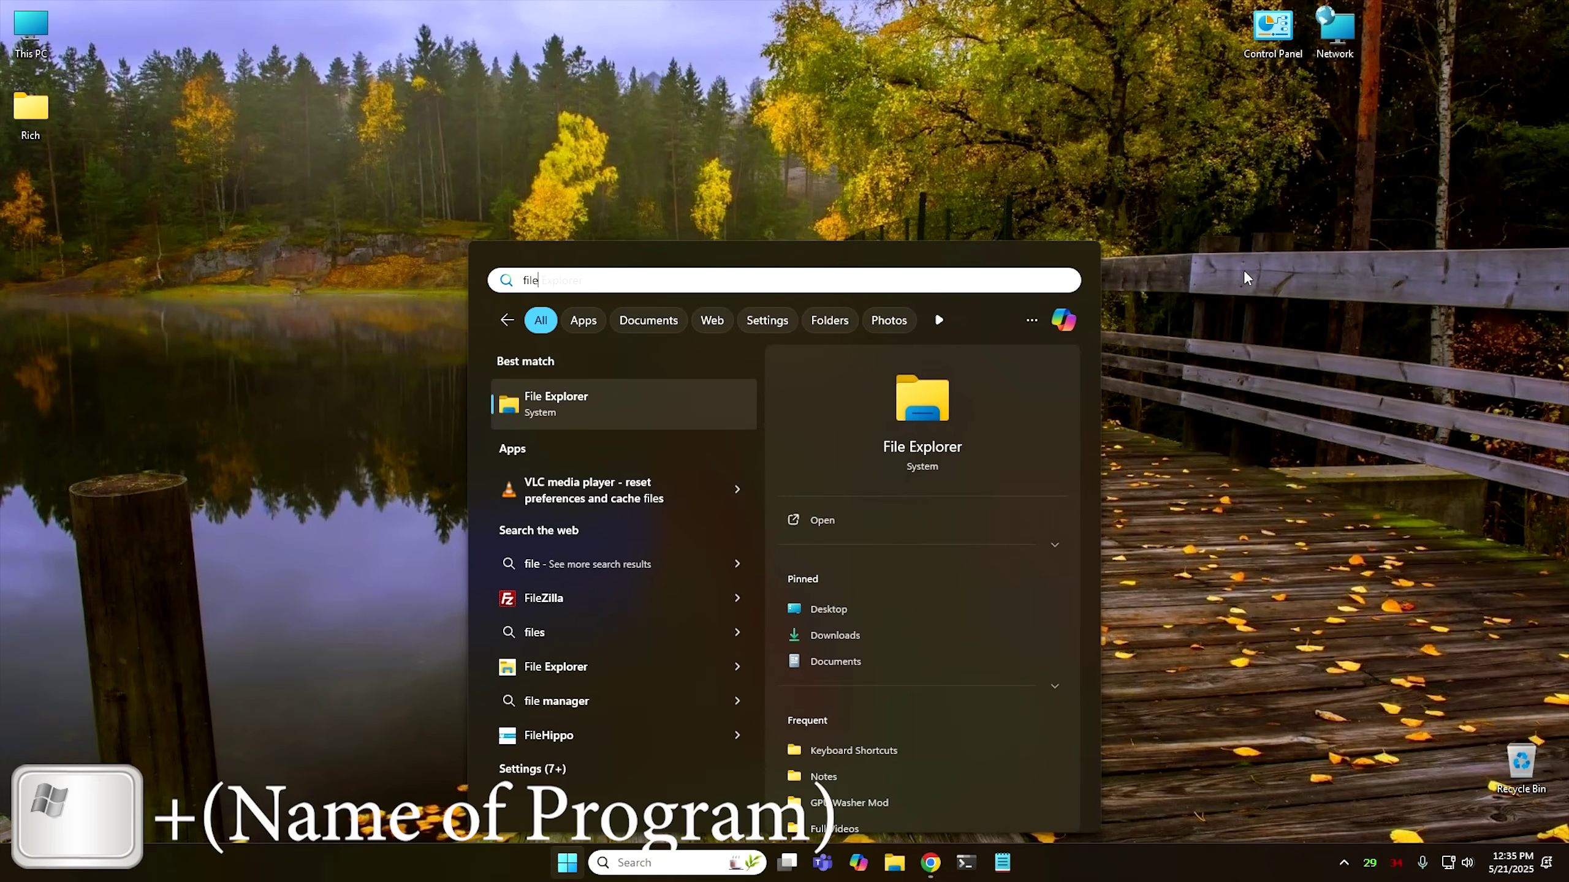
key("Return")
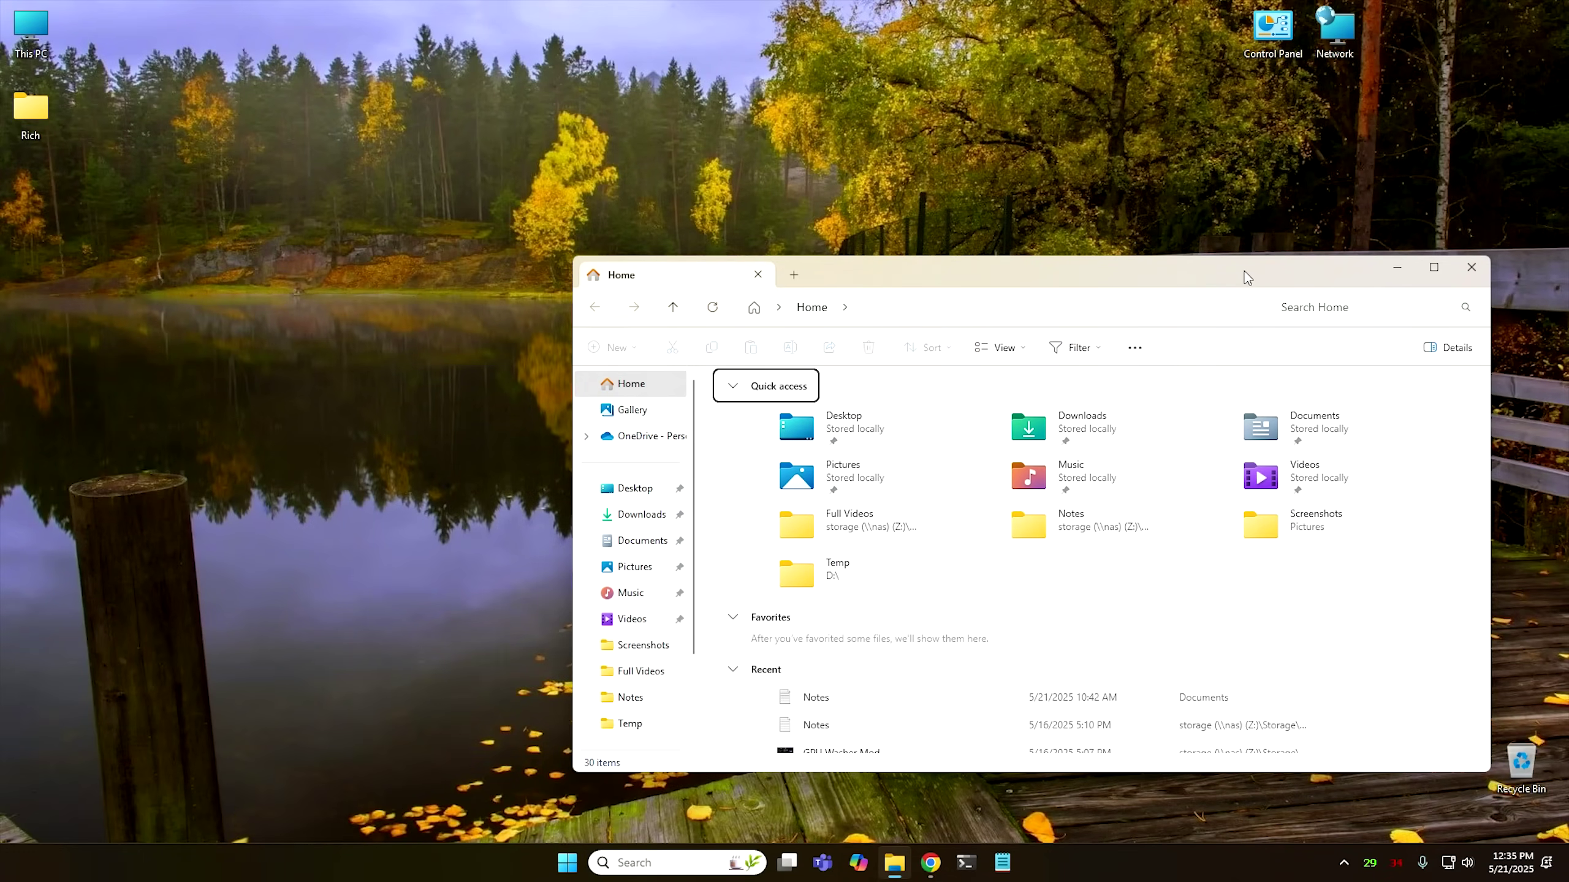
Search the Start menu for "word", launch Word from the best match, and close its window.
key("super")
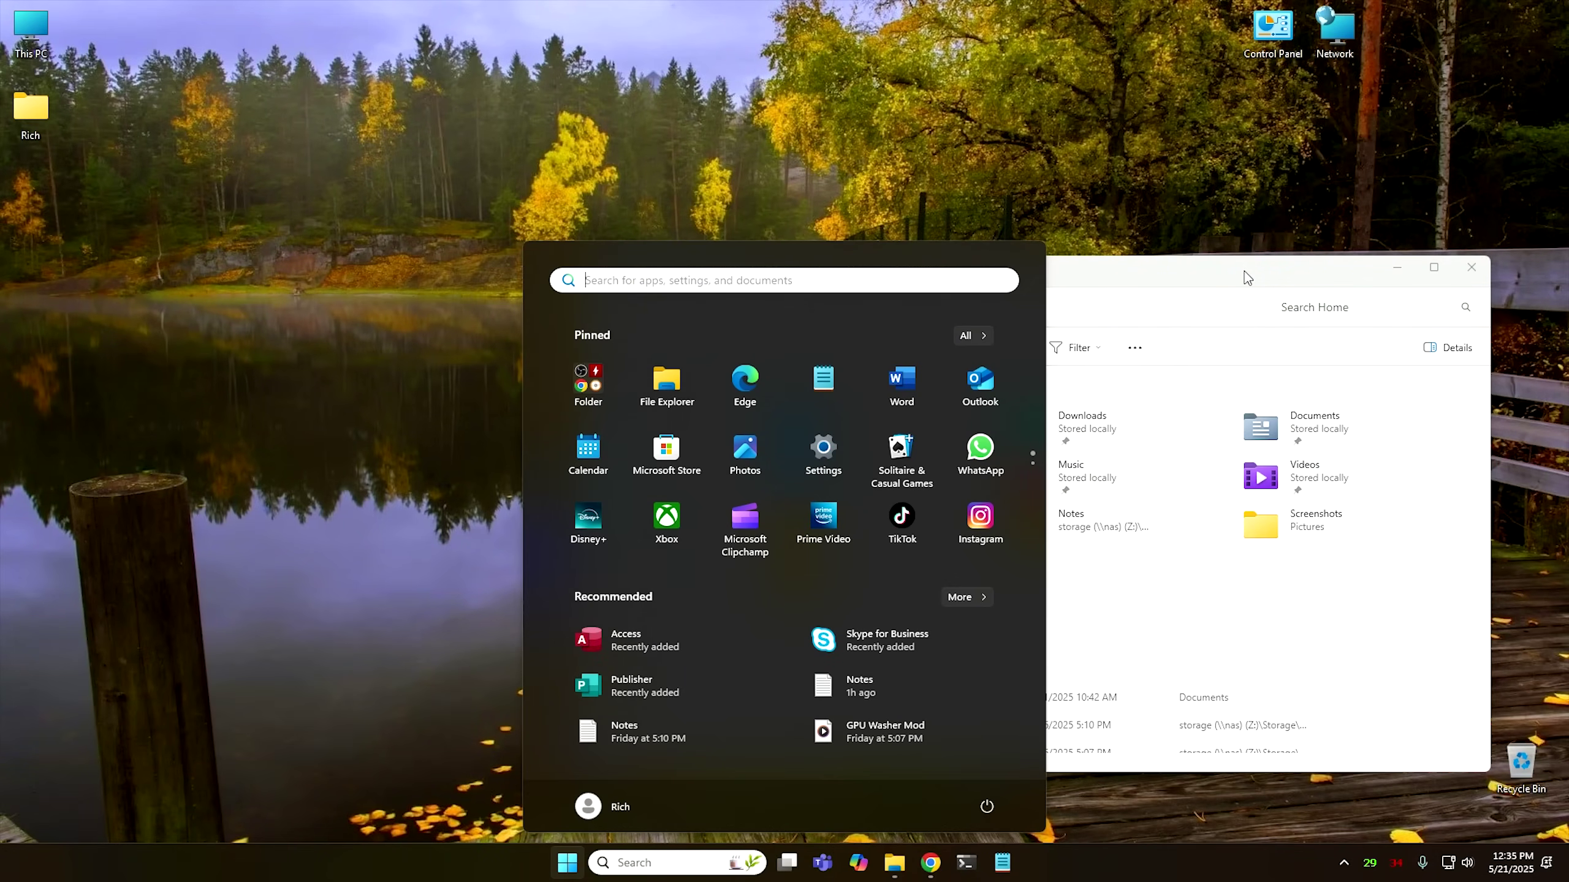
type("word")
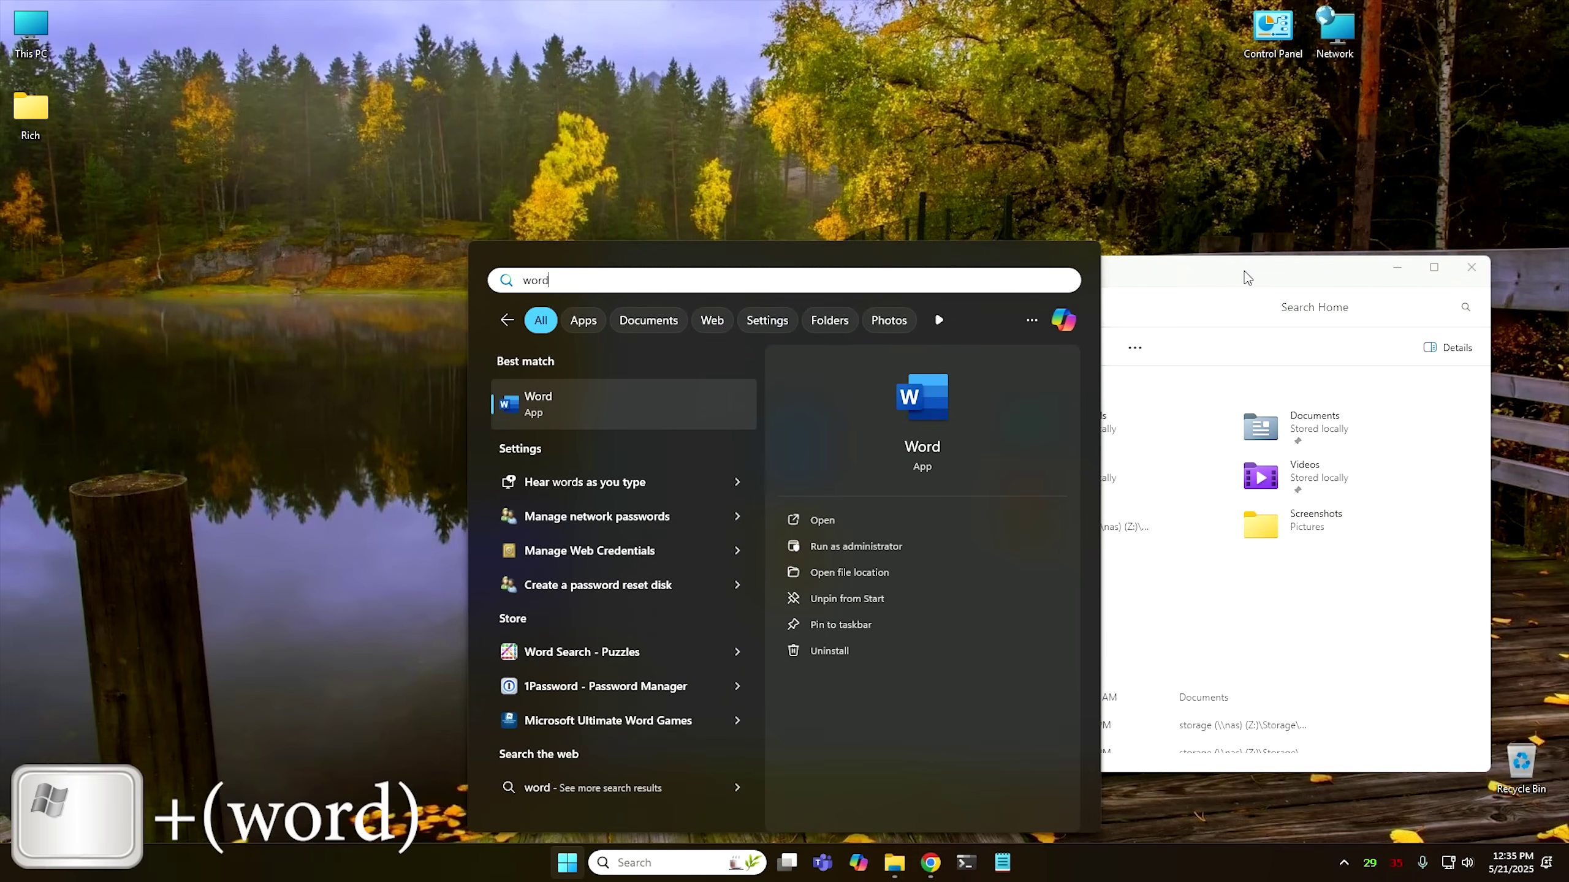
key("Return")
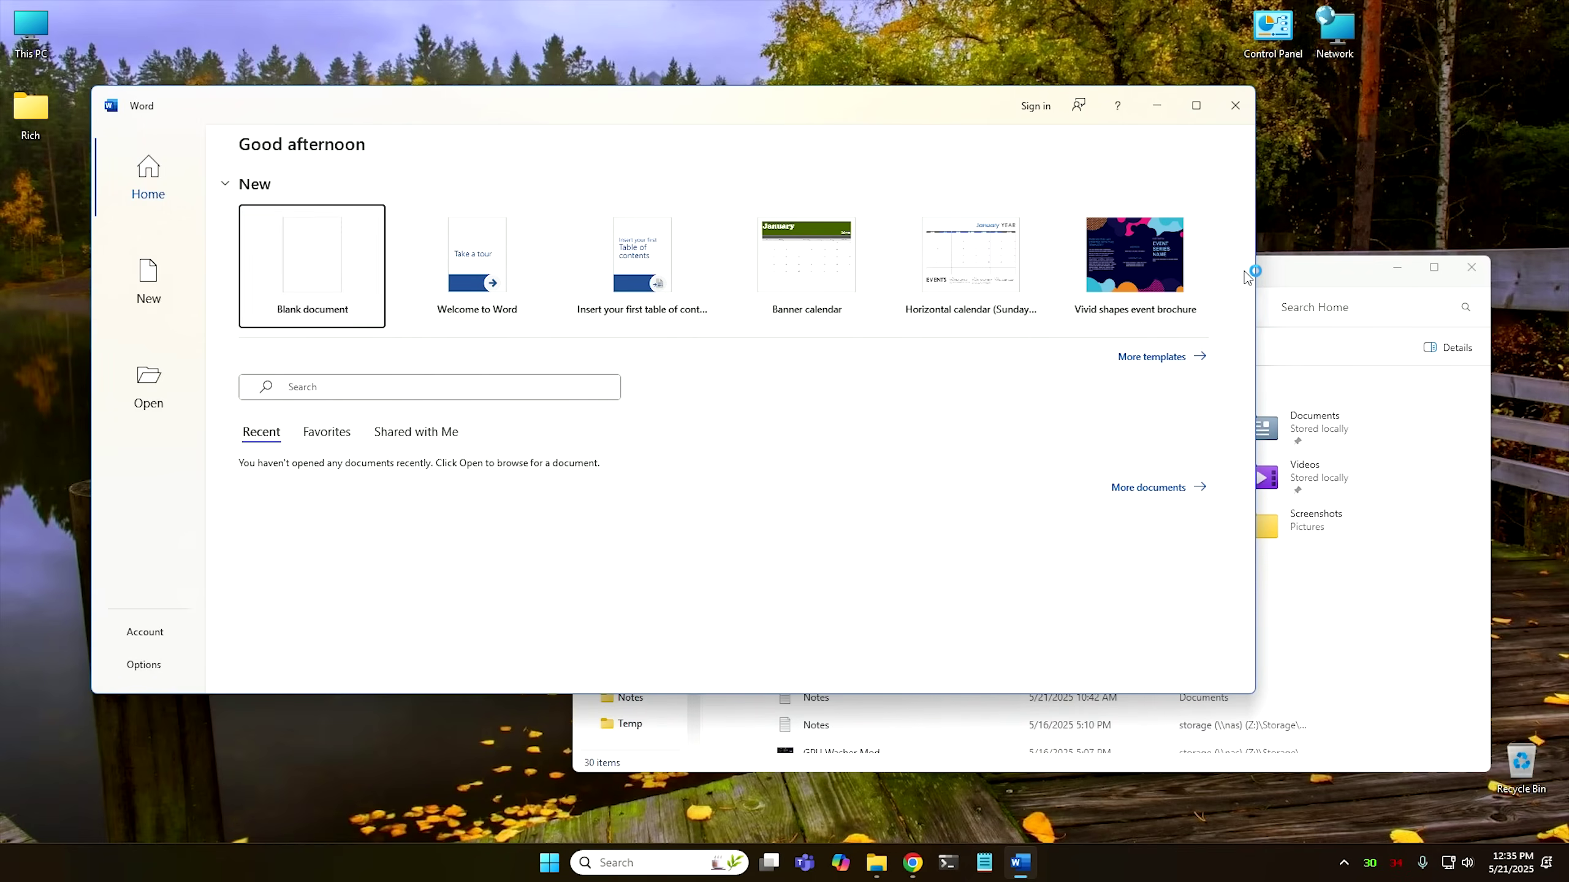
key("alt+F4")
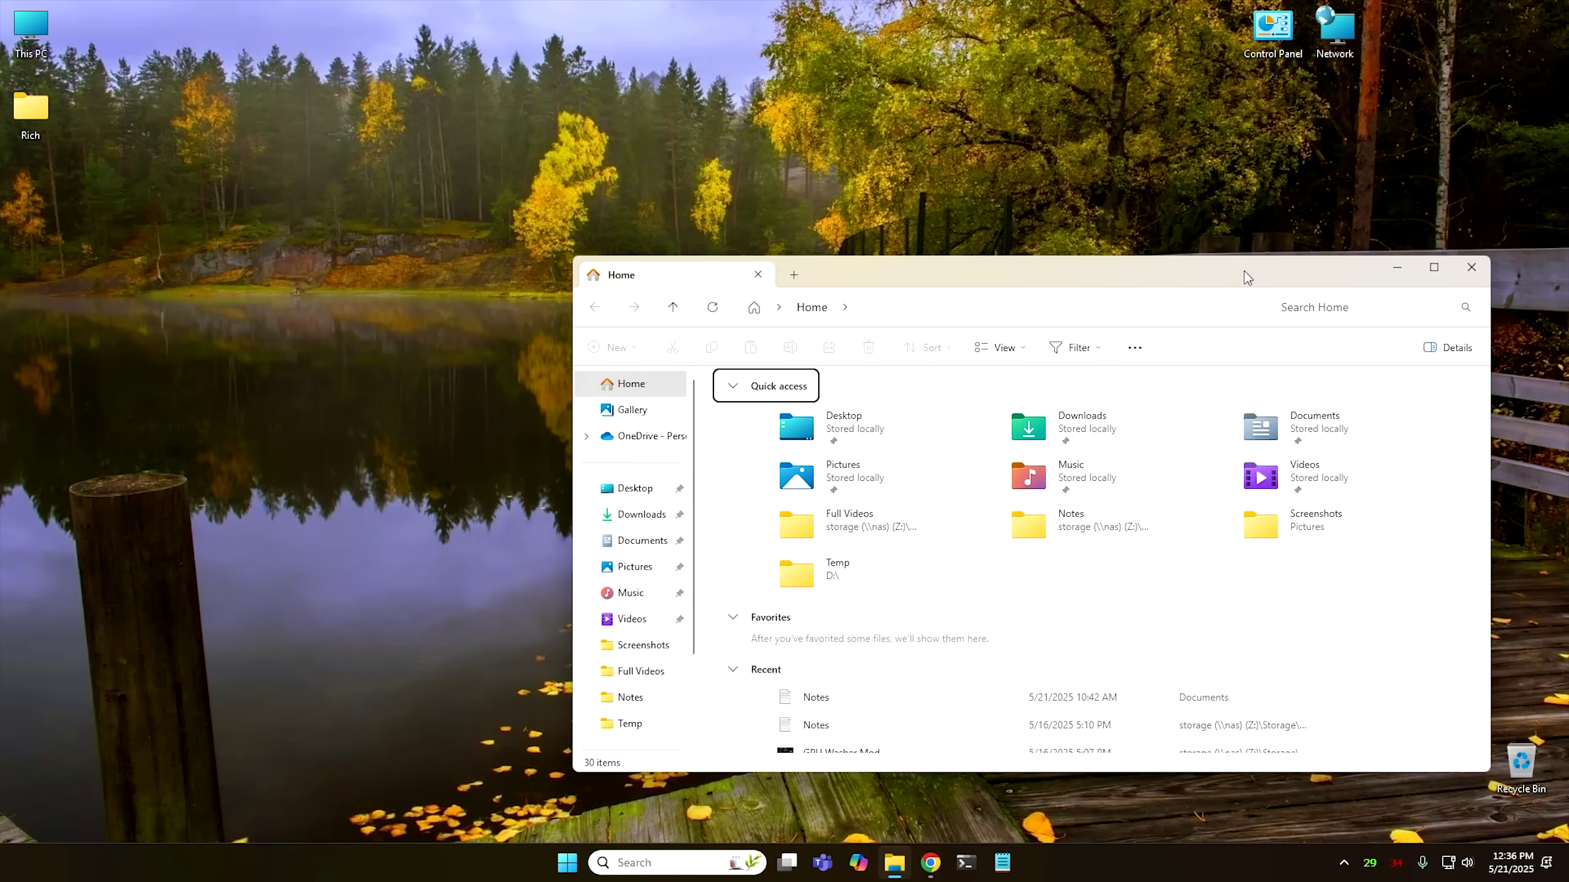
Cycle through the open windows in the window switcher and bring the Google Chrome window to the front.
key("alt+Tab")
key("alt+Tab")
key("alt+Tab")
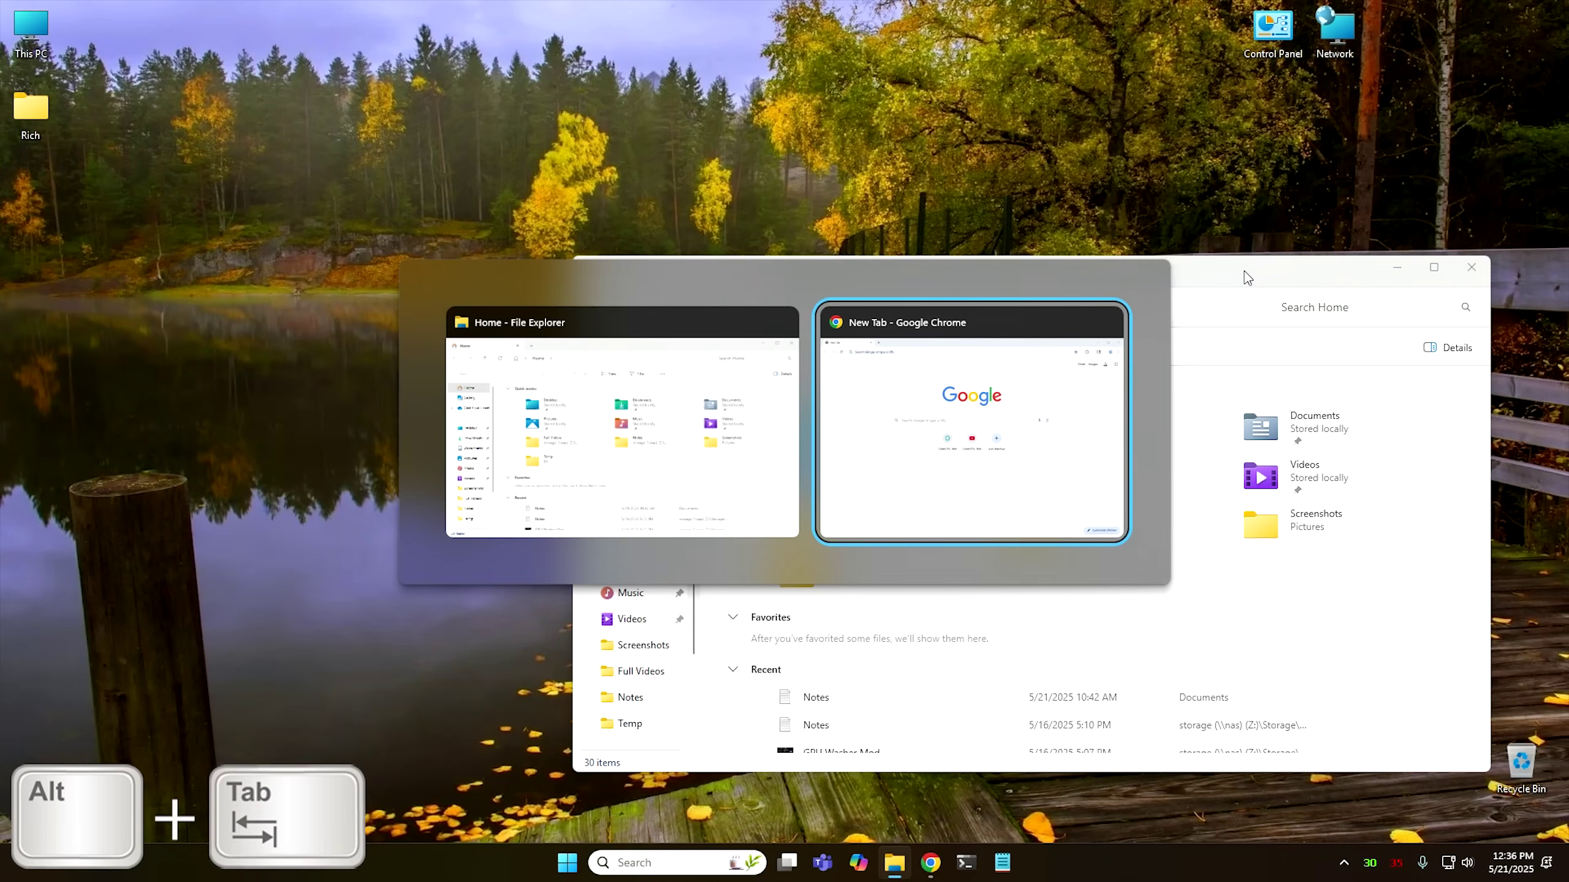
key("alt+Tab")
key("alt+Tab")
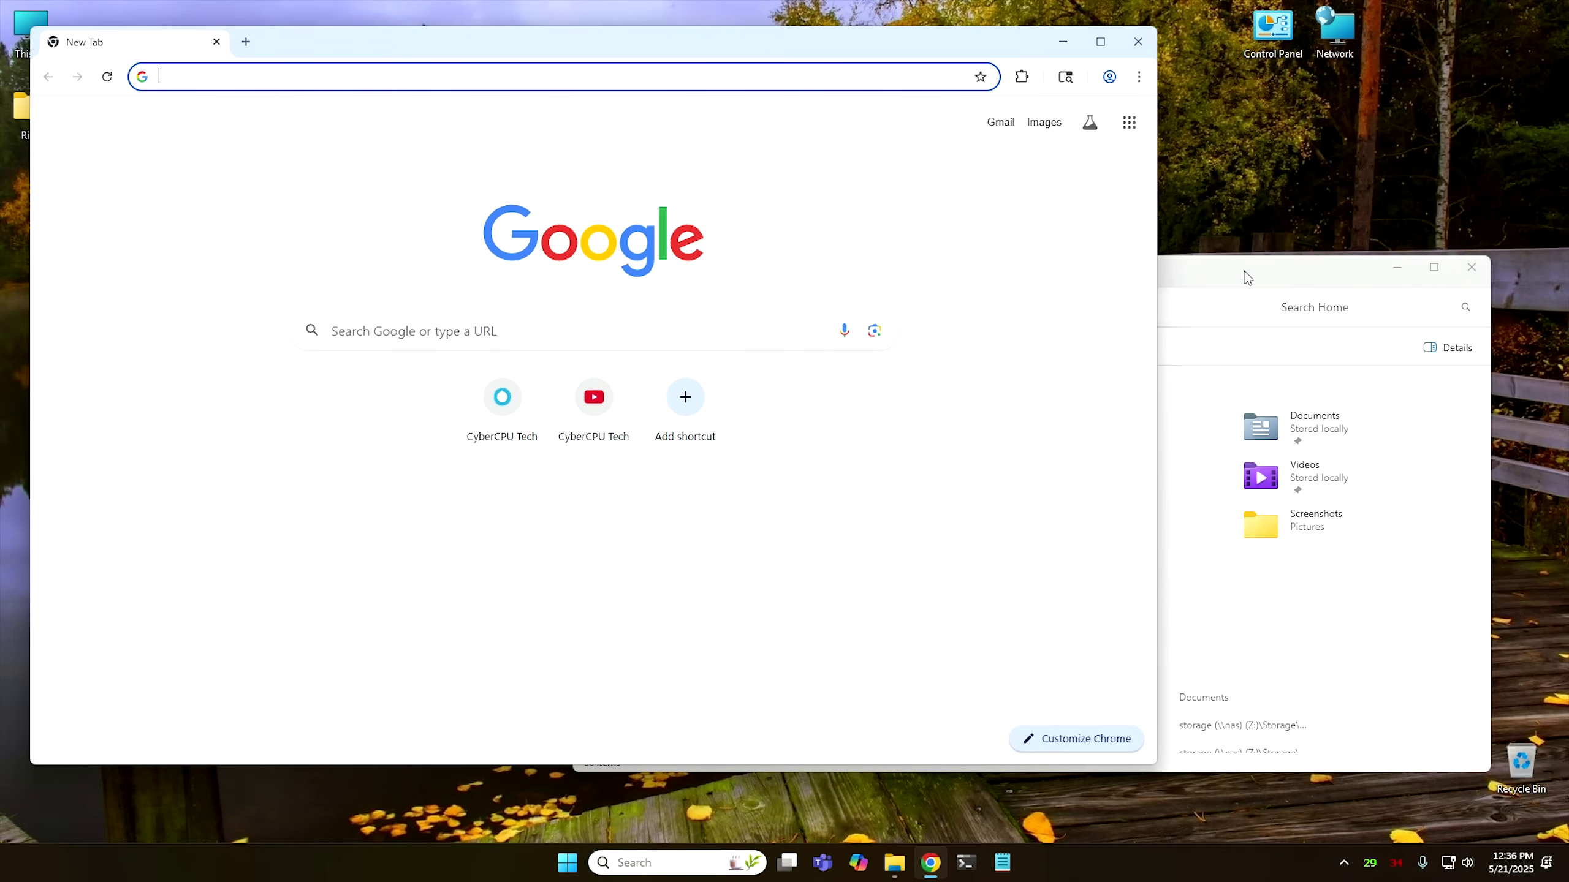
Switch from Google Chrome back to the File Explorer Home window.
key("alt+Tab")
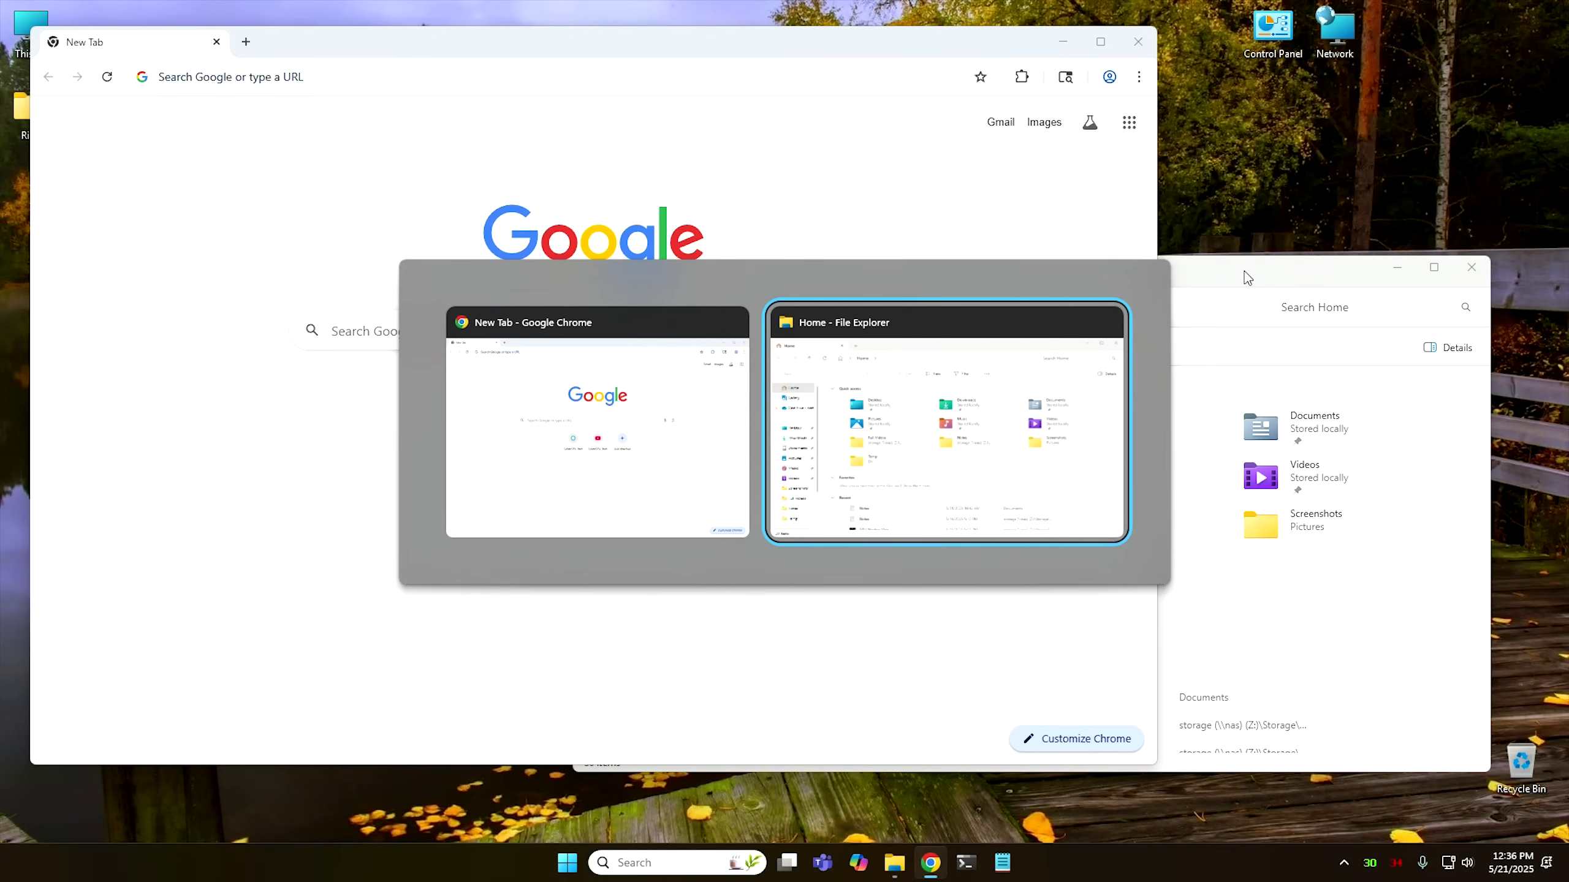
key("Tab")
key("Tab")
key("Return")
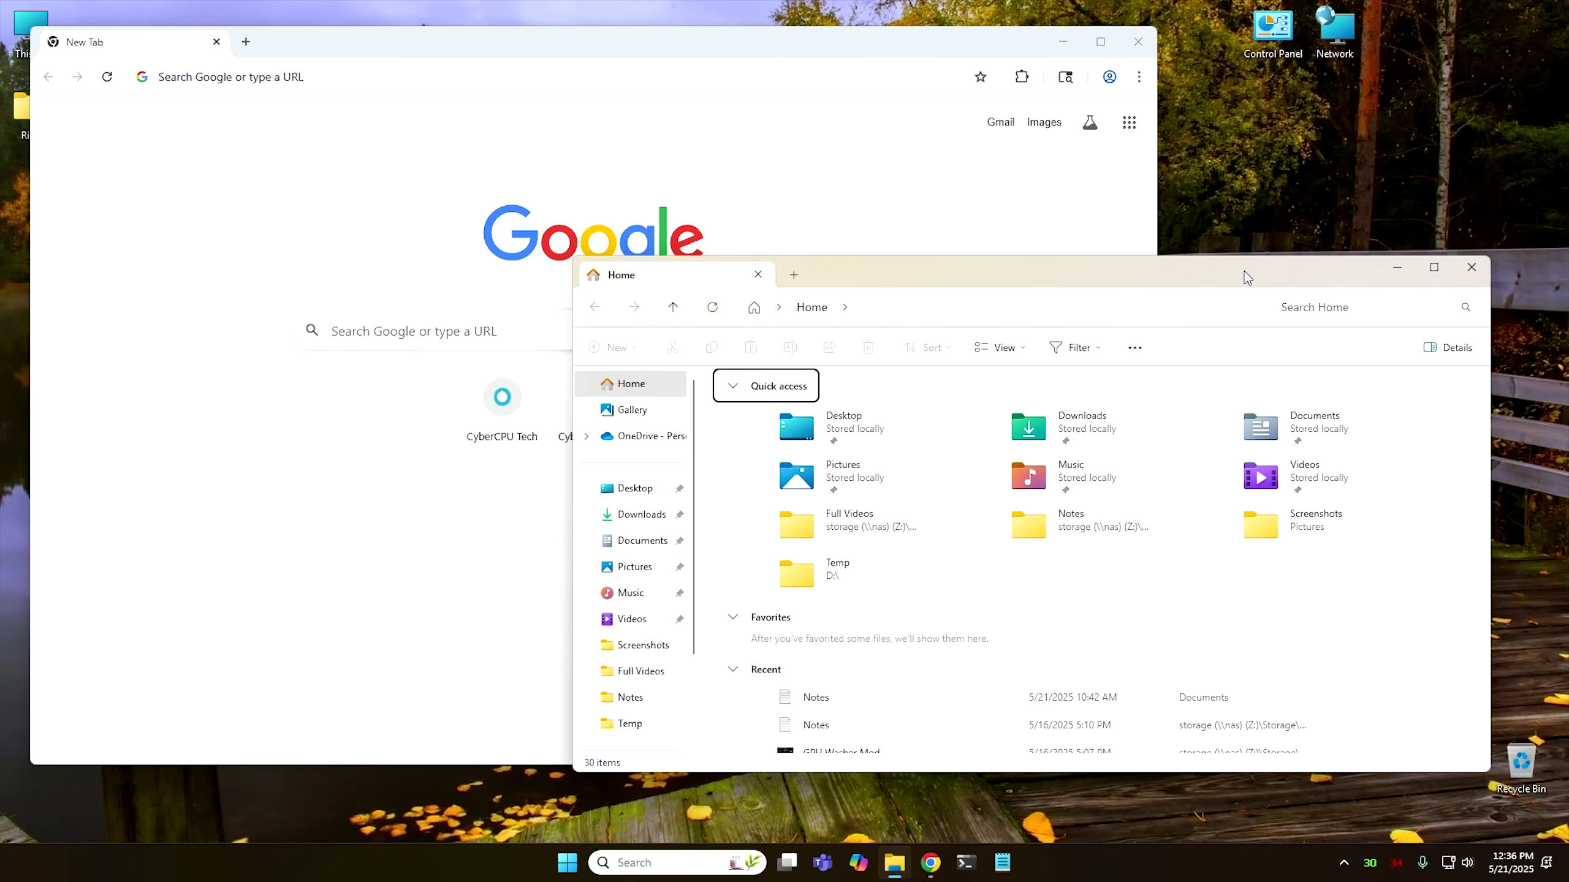
Launch Terminal and Notepad by their taskbar numbers, 5 and 6.
key("super+5")
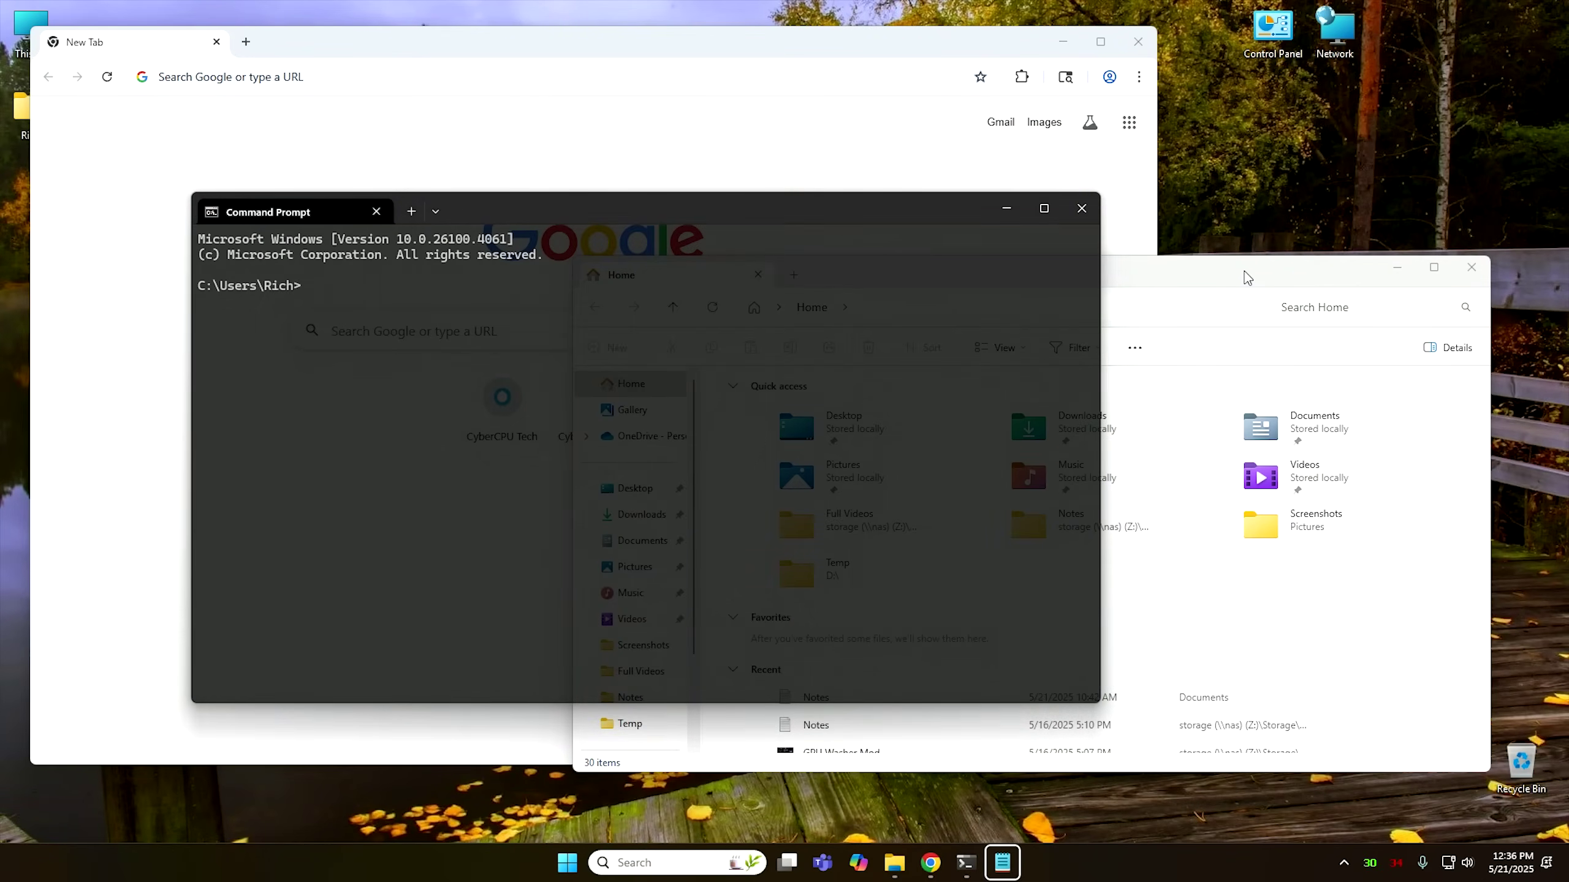
key("super+6")
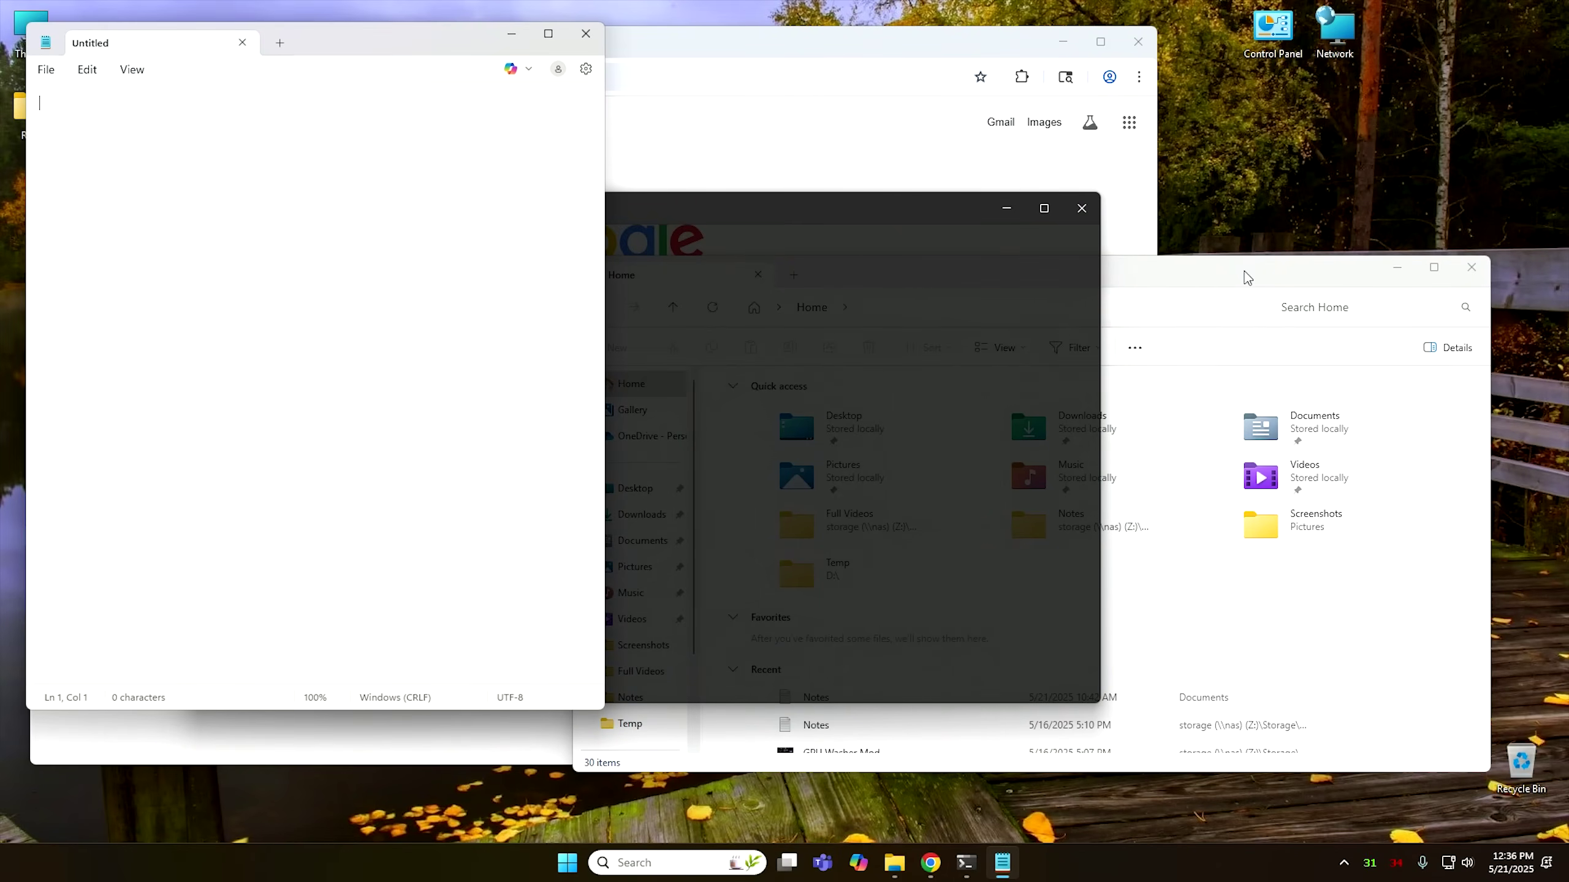
Cycle forward through the open Notepad, Command Prompt, File Explorer and Google Chrome windows in the window switcher.
key("alt+Tab")
key("alt+Tab")
key("alt+Tab")
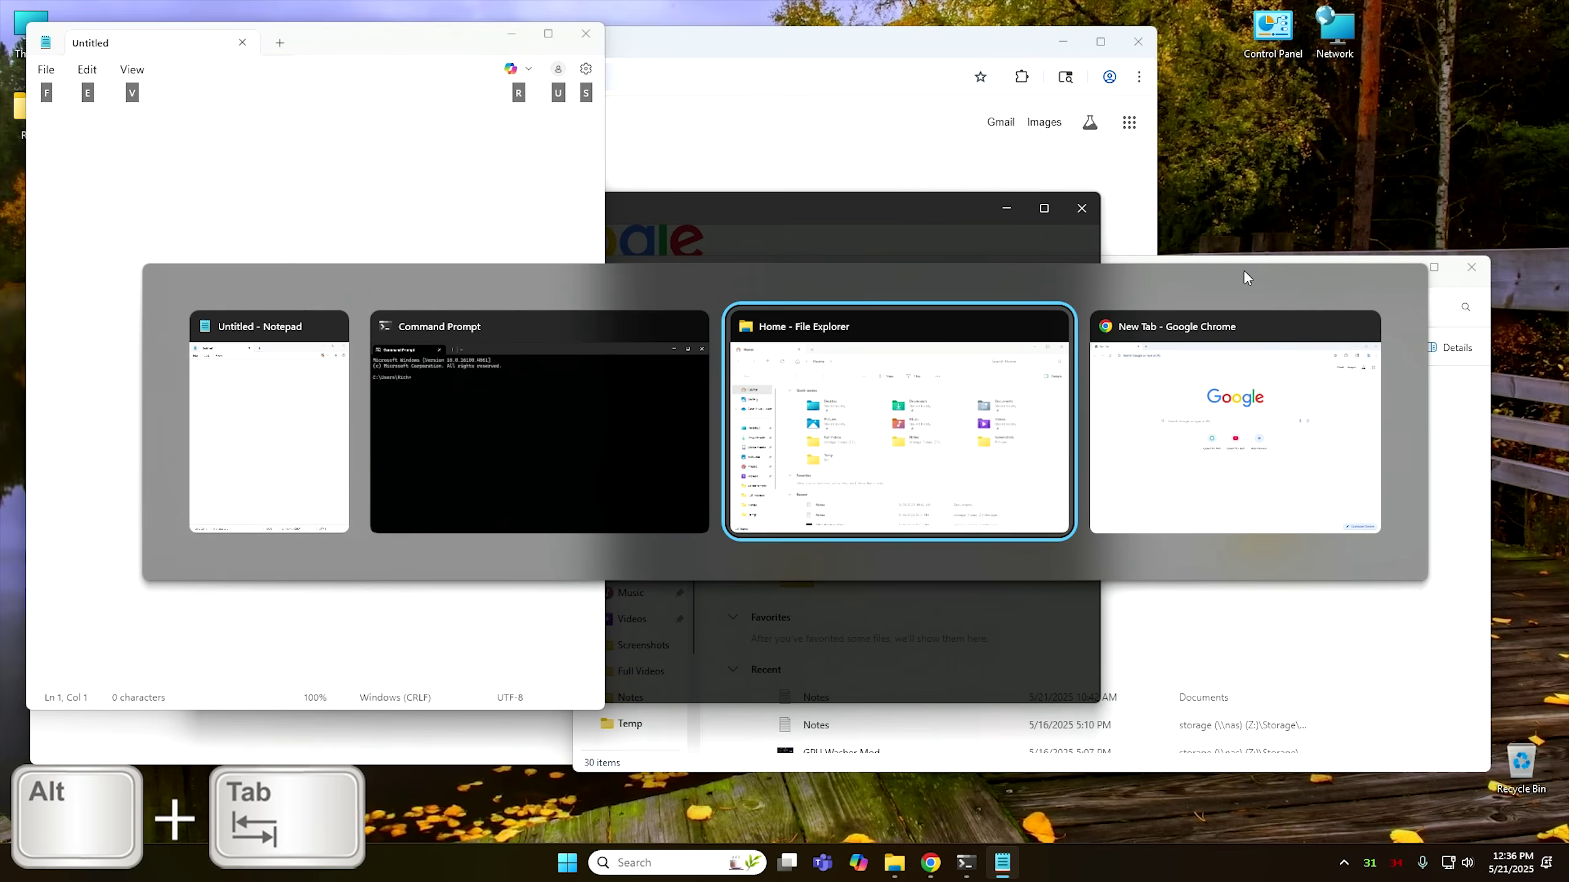
key("alt+Tab")
key("alt+Tab")
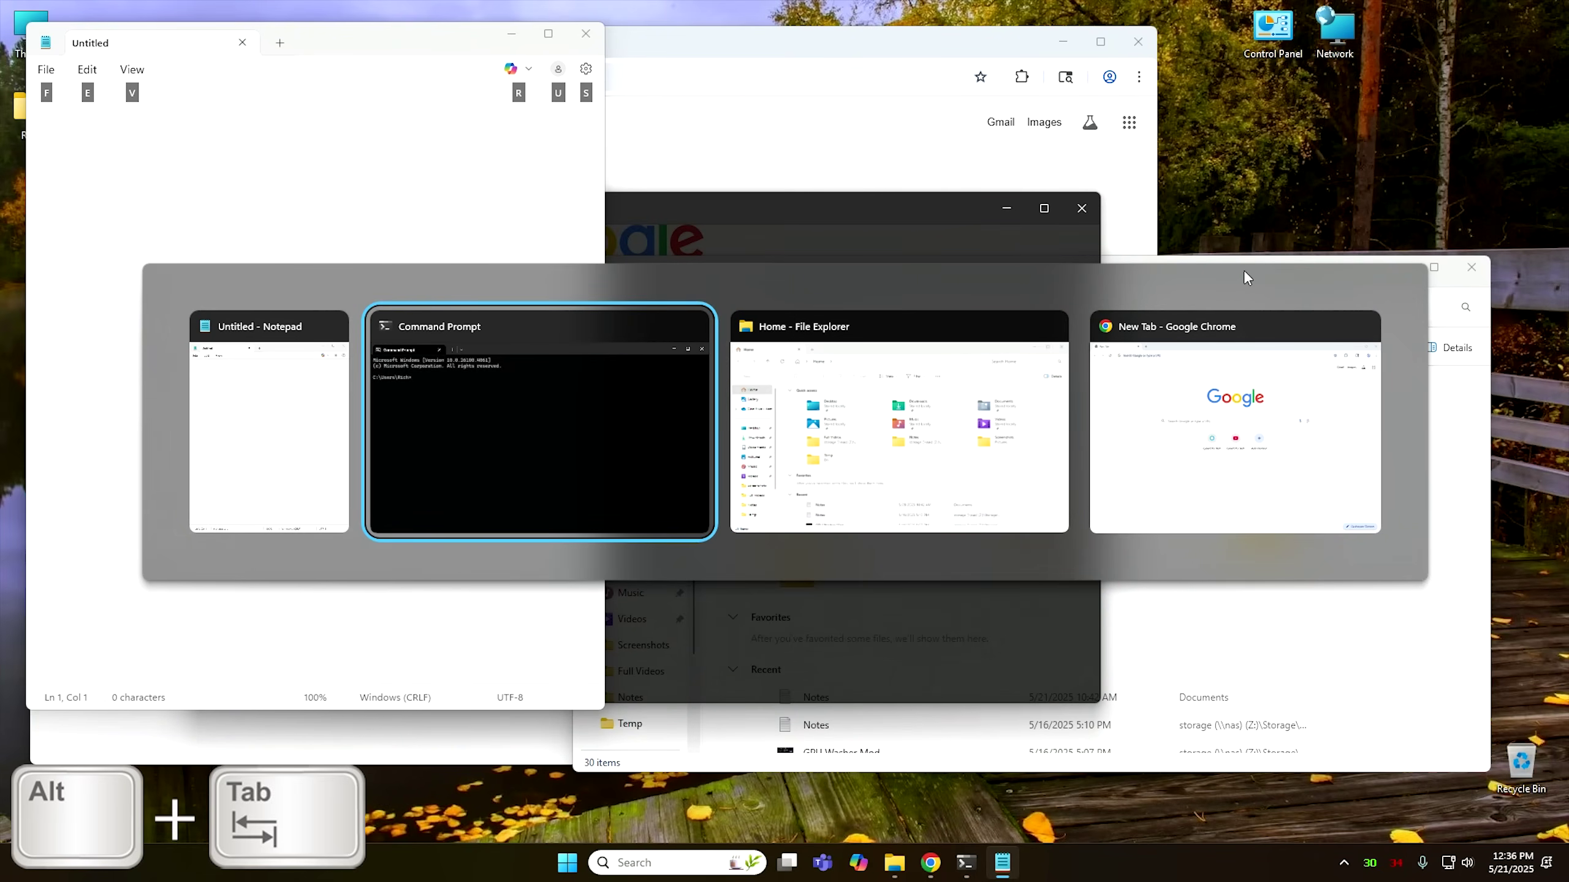
Cycle backward through the open windows in the window switcher and bring the Google Chrome window to the front.
key("alt+shift+Tab")
key("alt+shift+Tab")
key("alt+shift+Tab")
key("alt+shift+Tab")
key("alt+shift+Tab")
key("alt+shift+Tab")
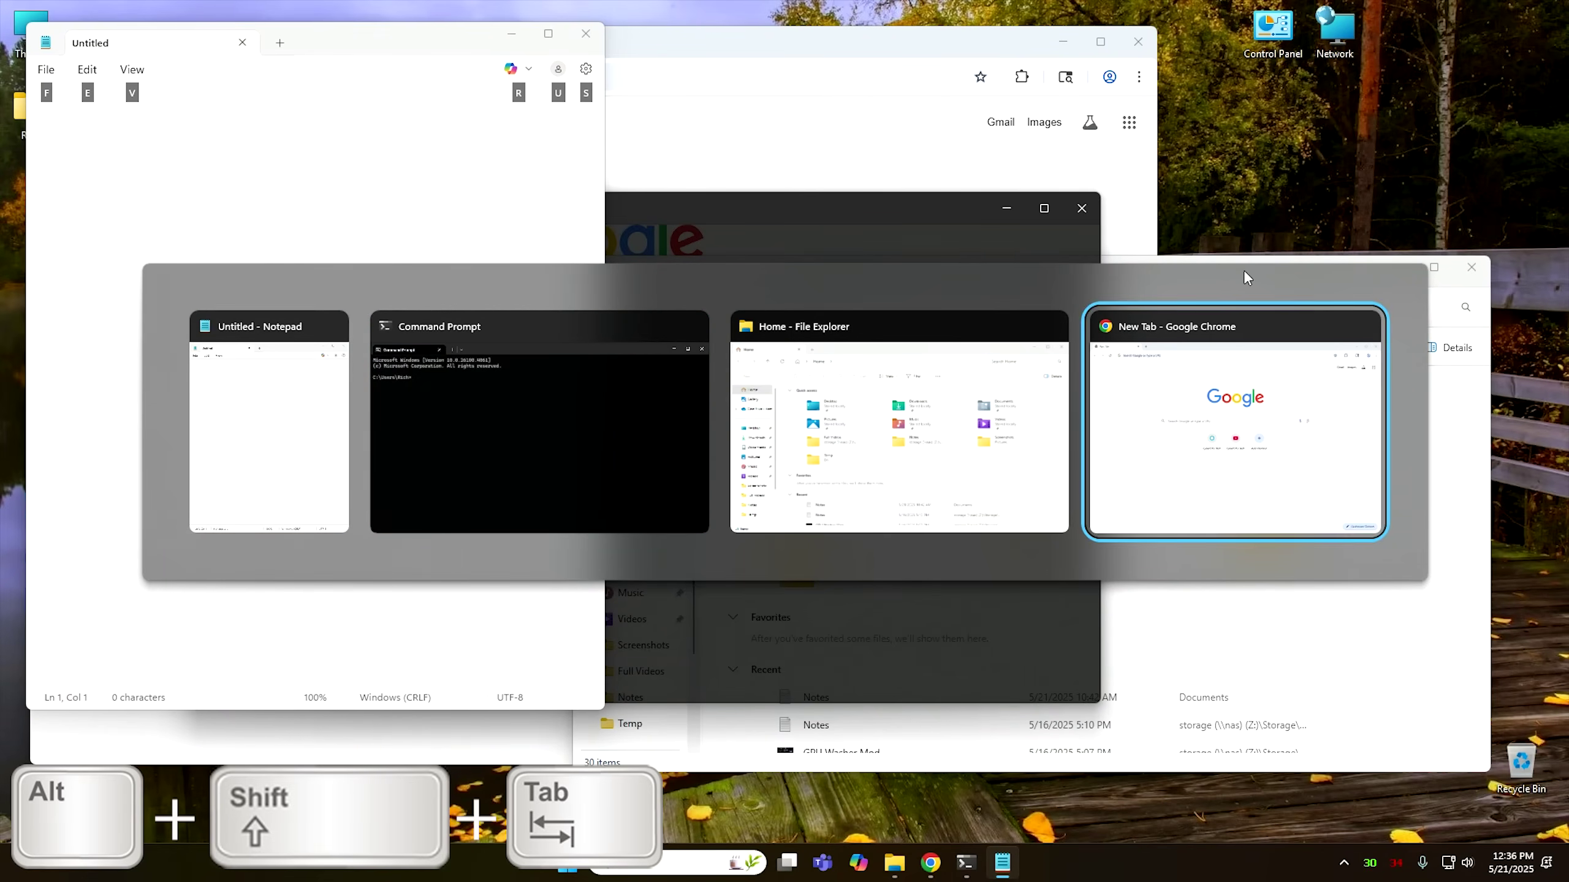
key("alt+shift+Tab")
key("alt+shift+Tab")
key("alt+shift+Tab")
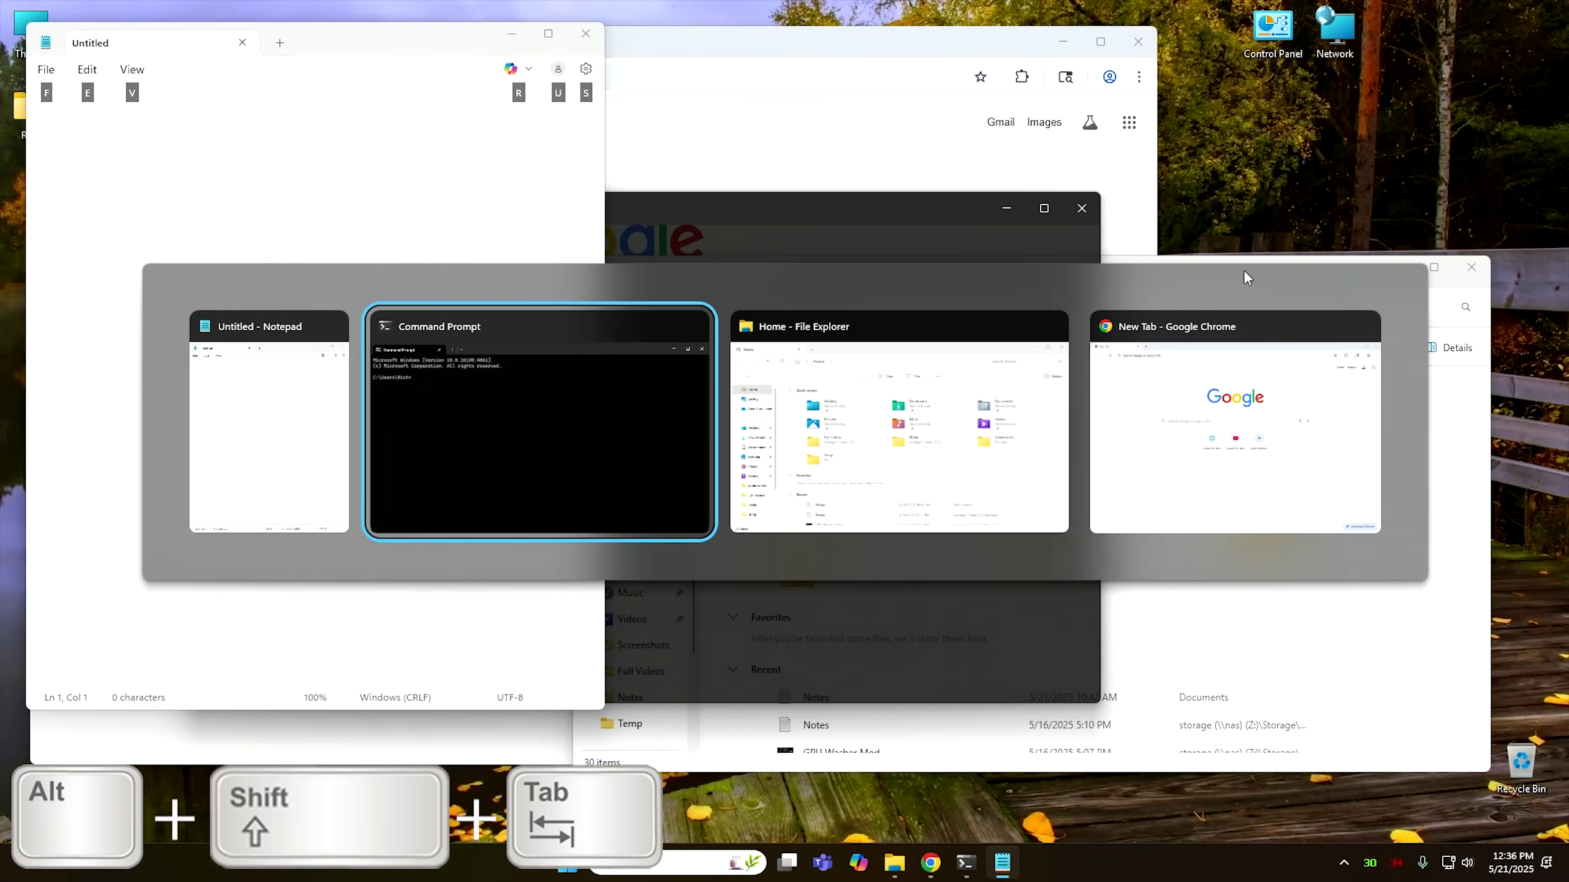
key("alt+Tab")
key("alt+Tab")
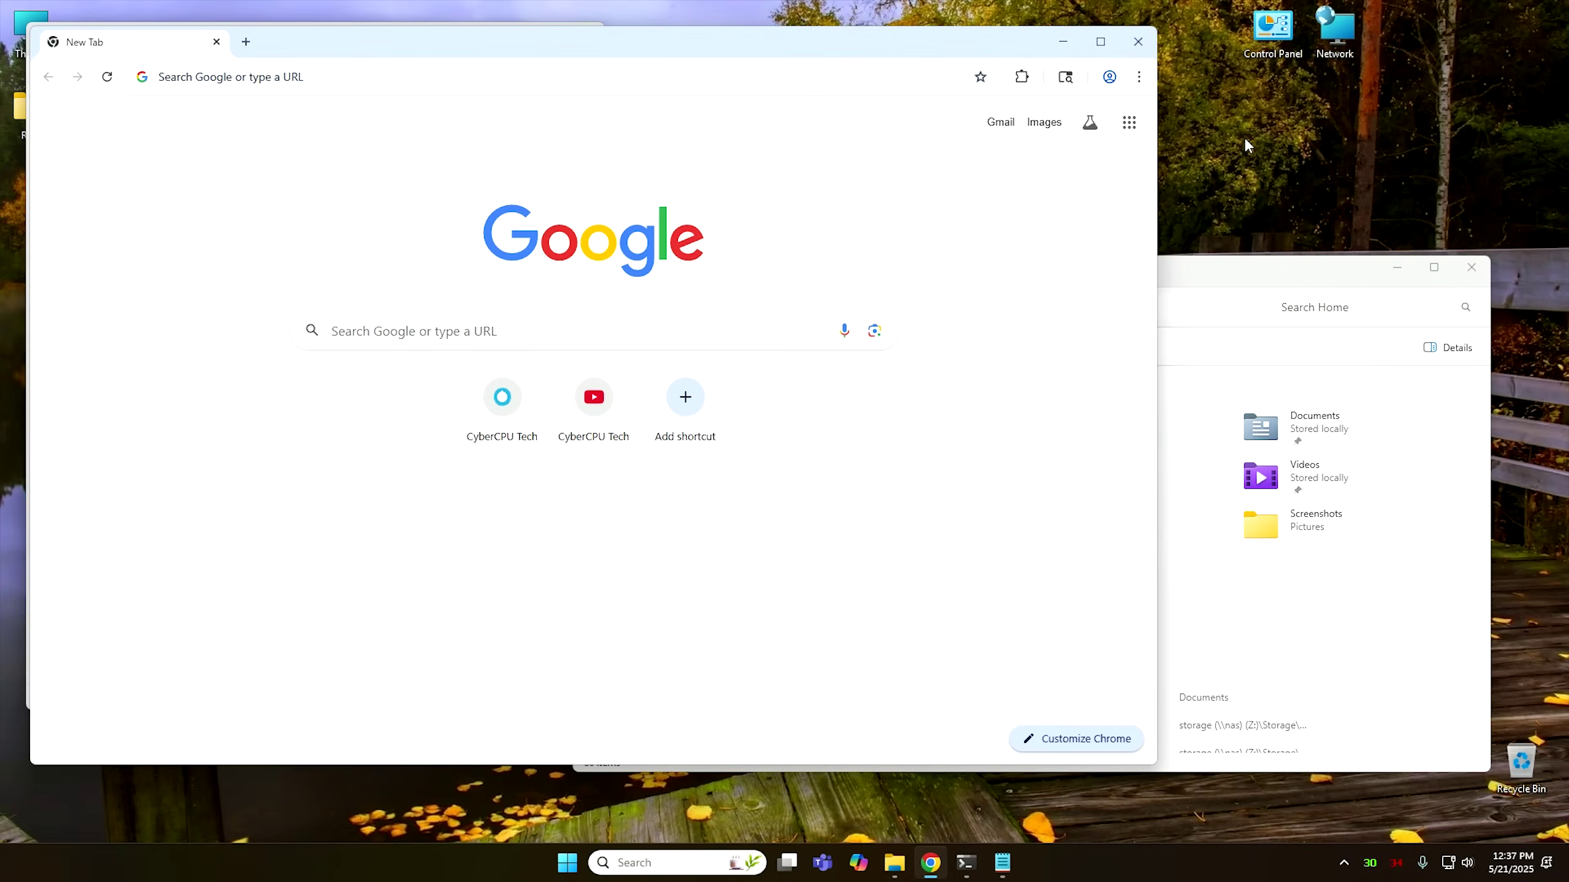
Close the Google Chrome, Command Prompt and Notepad windows, keeping only the File Explorer window open.
key("alt+Tab")
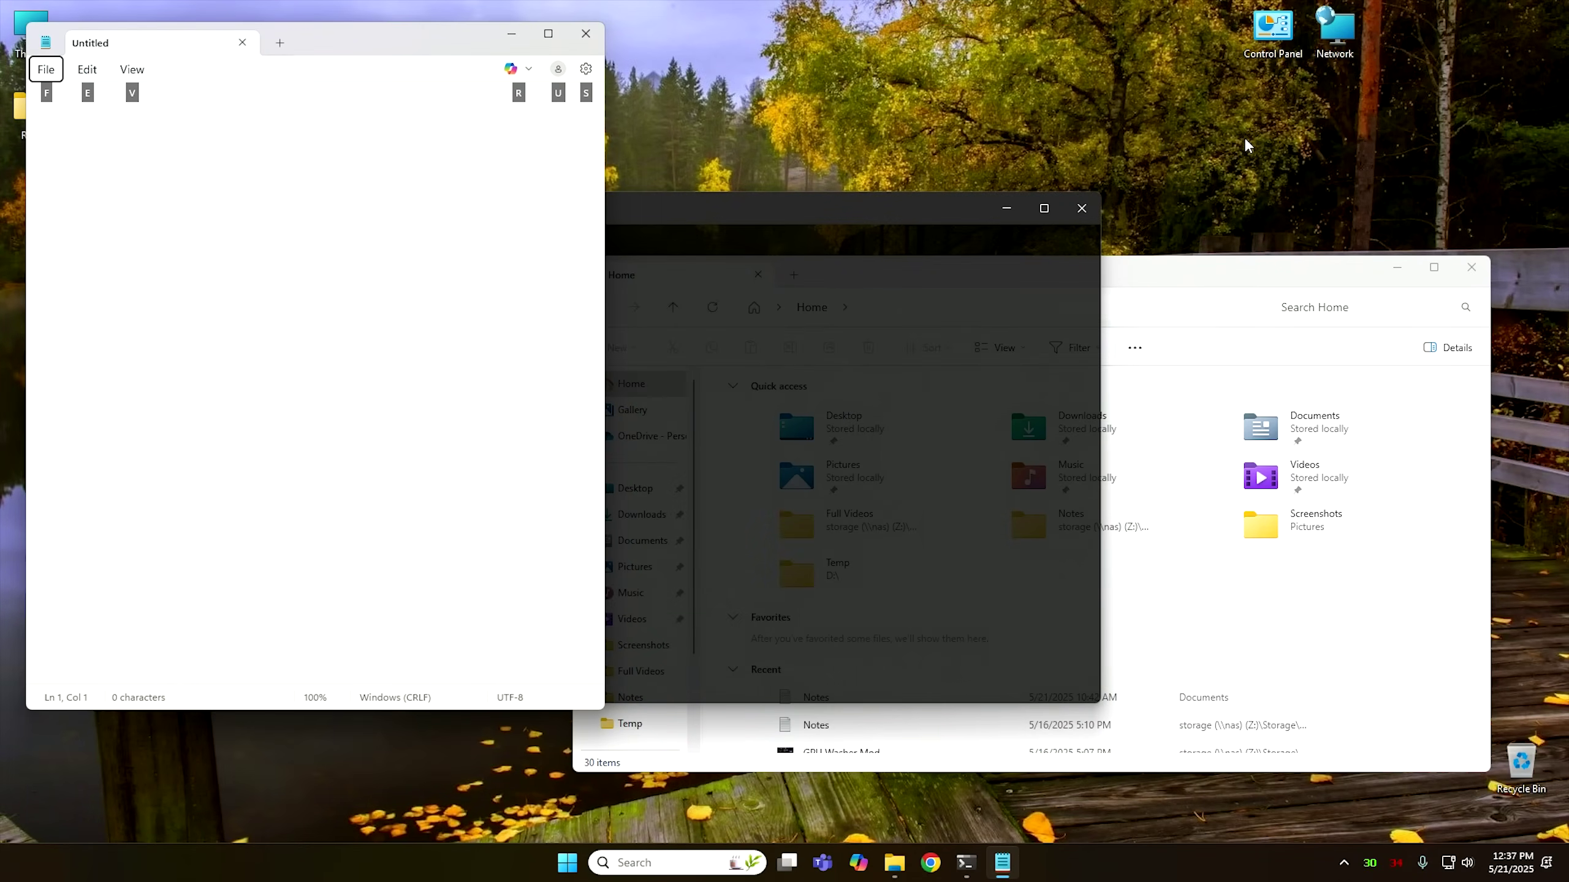
key("alt+Tab")
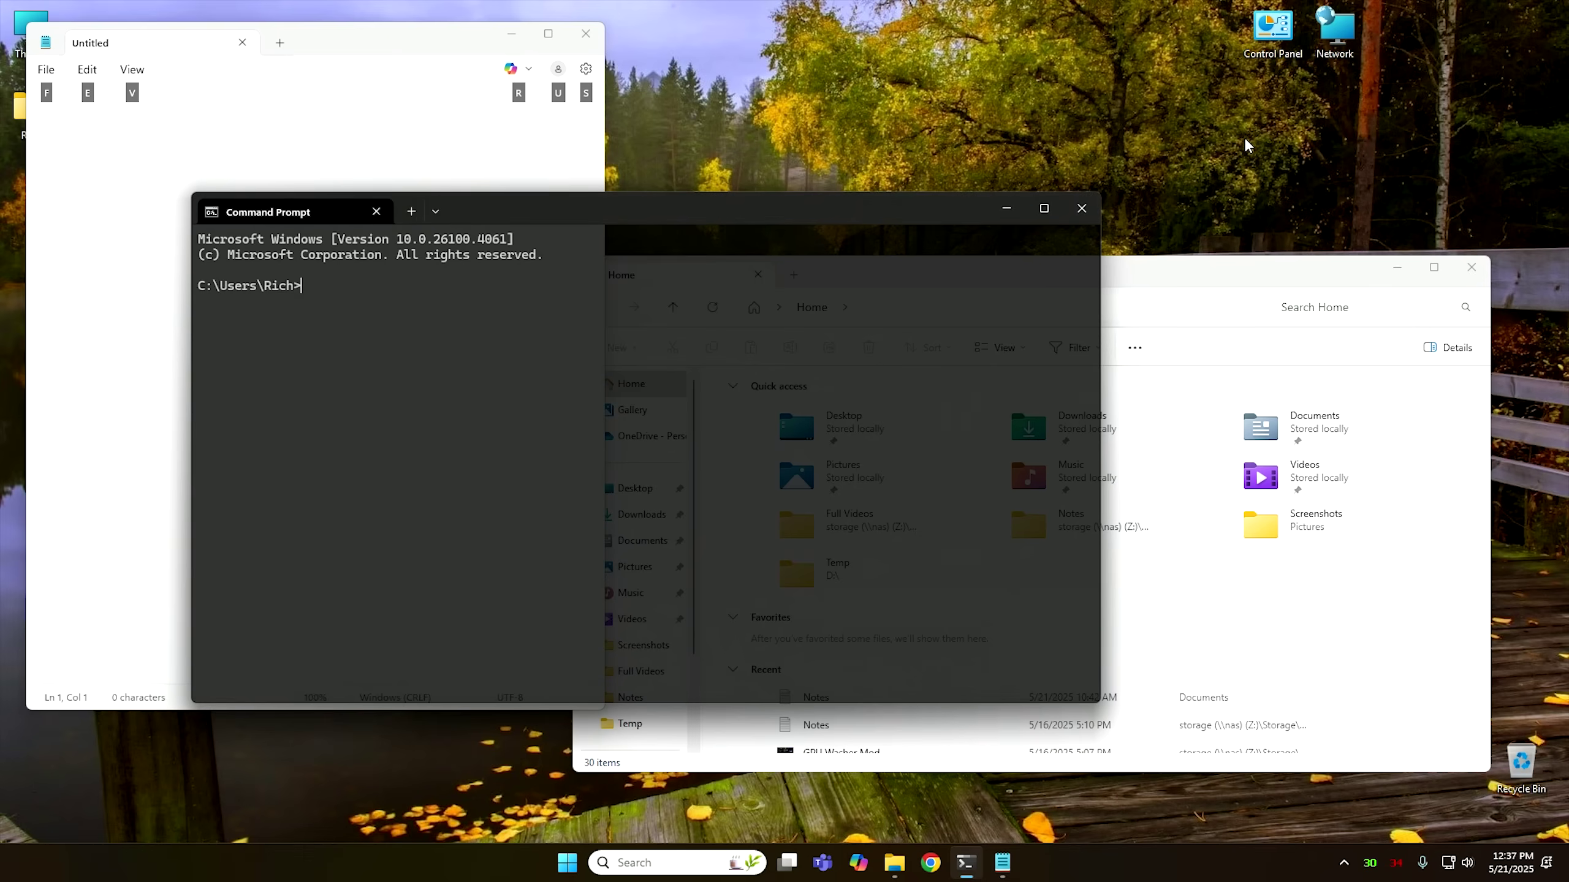
key("alt+F4")
key("alt+Tab")
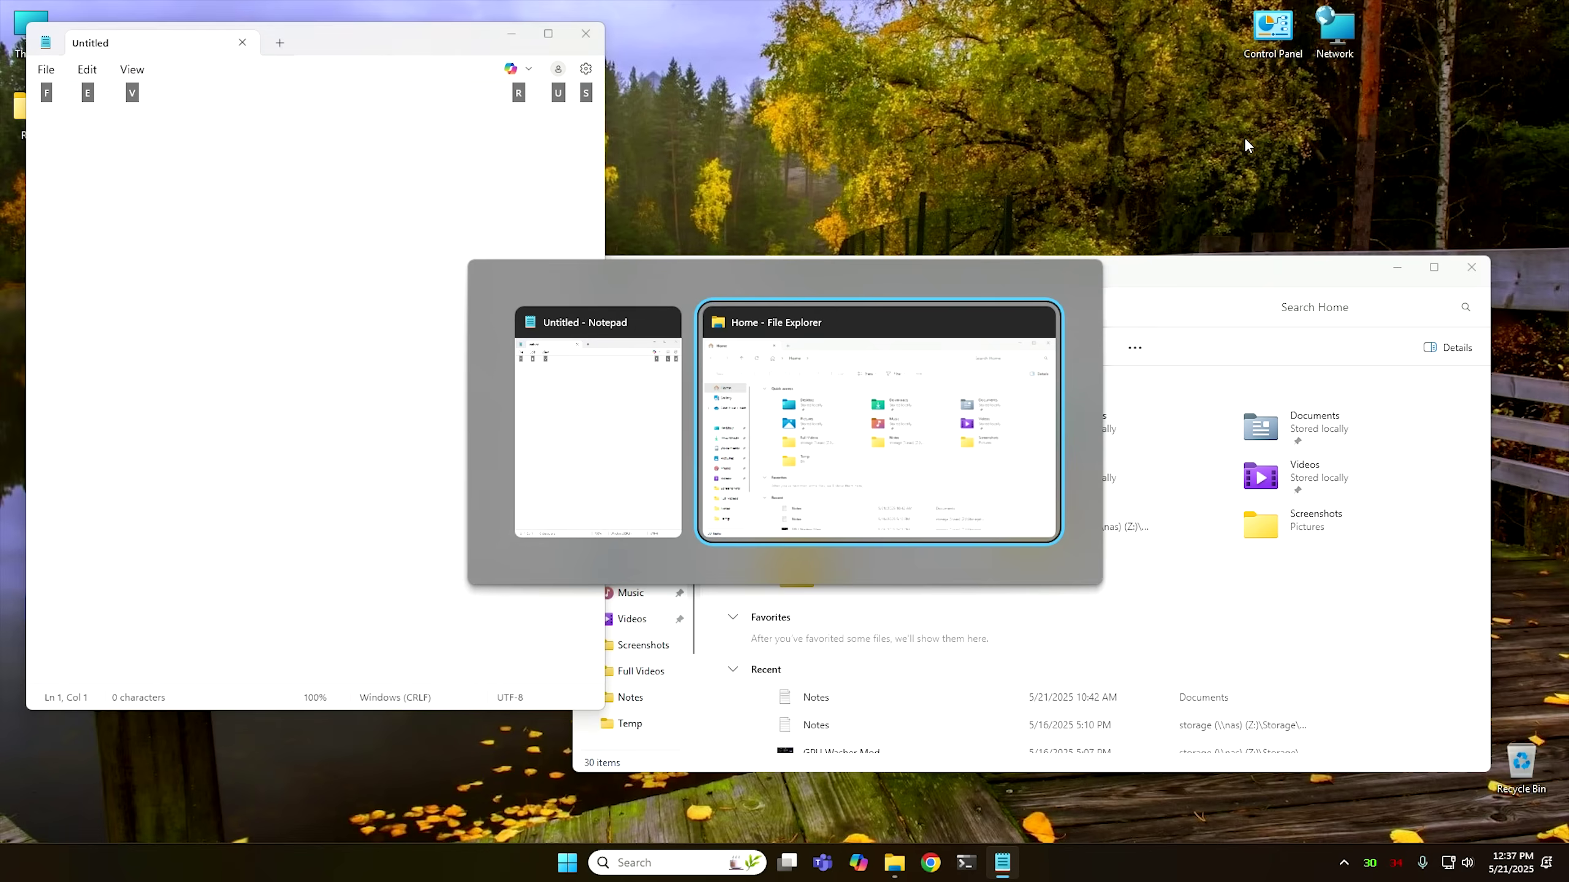
key("alt+Tab")
key("alt+F4")
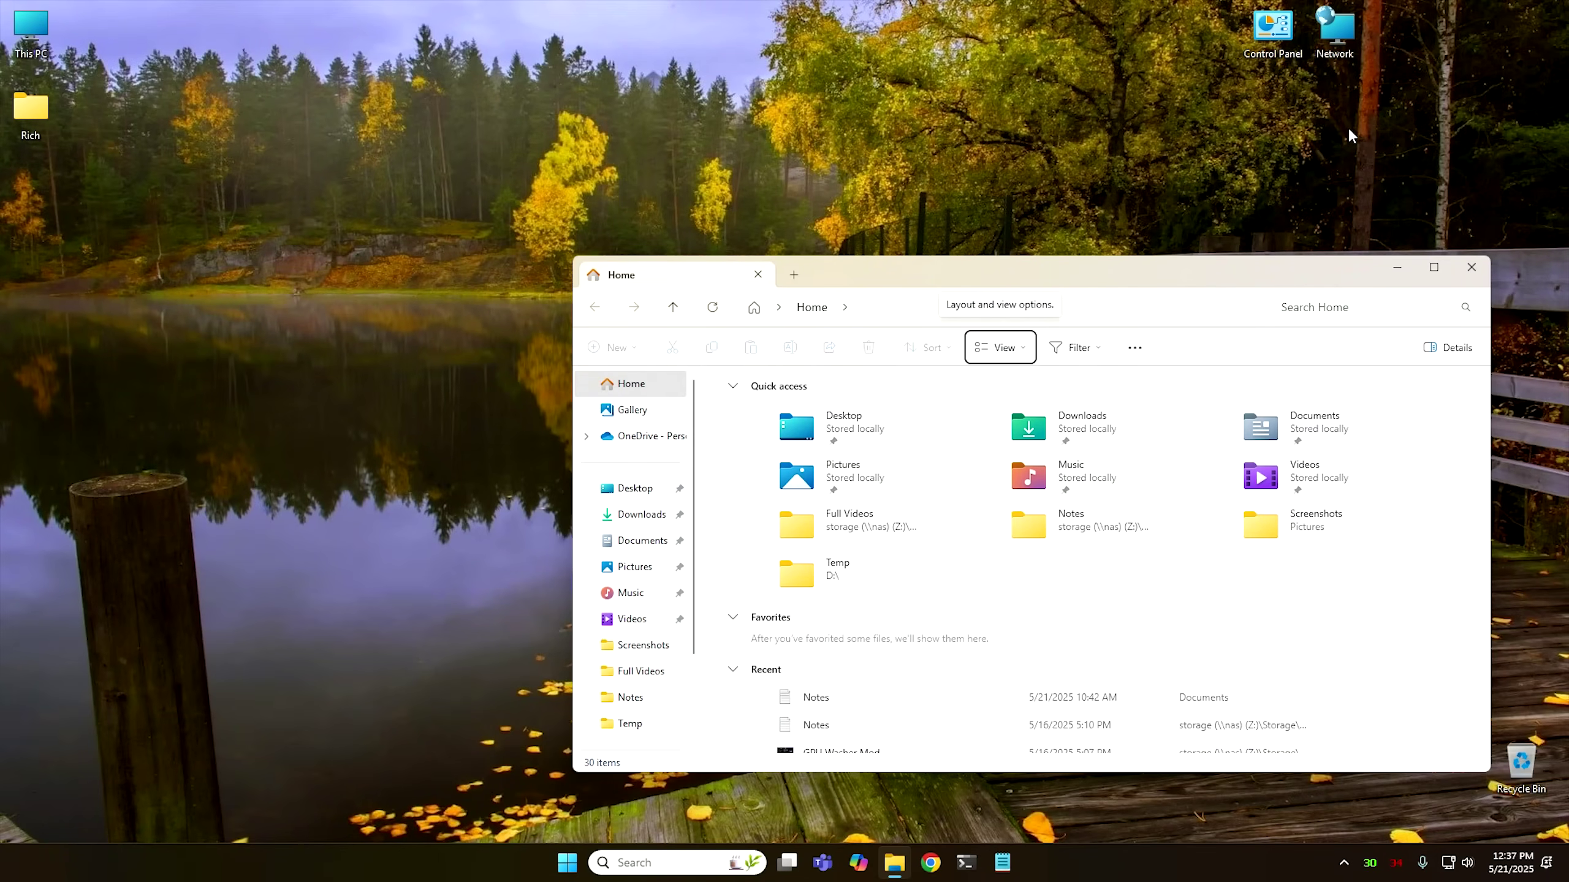
Move the focus back and forth between the View and Filter commands in File Explorer.
key("Right")
key("Left")
key("Right")
key("Left")
key("Right")
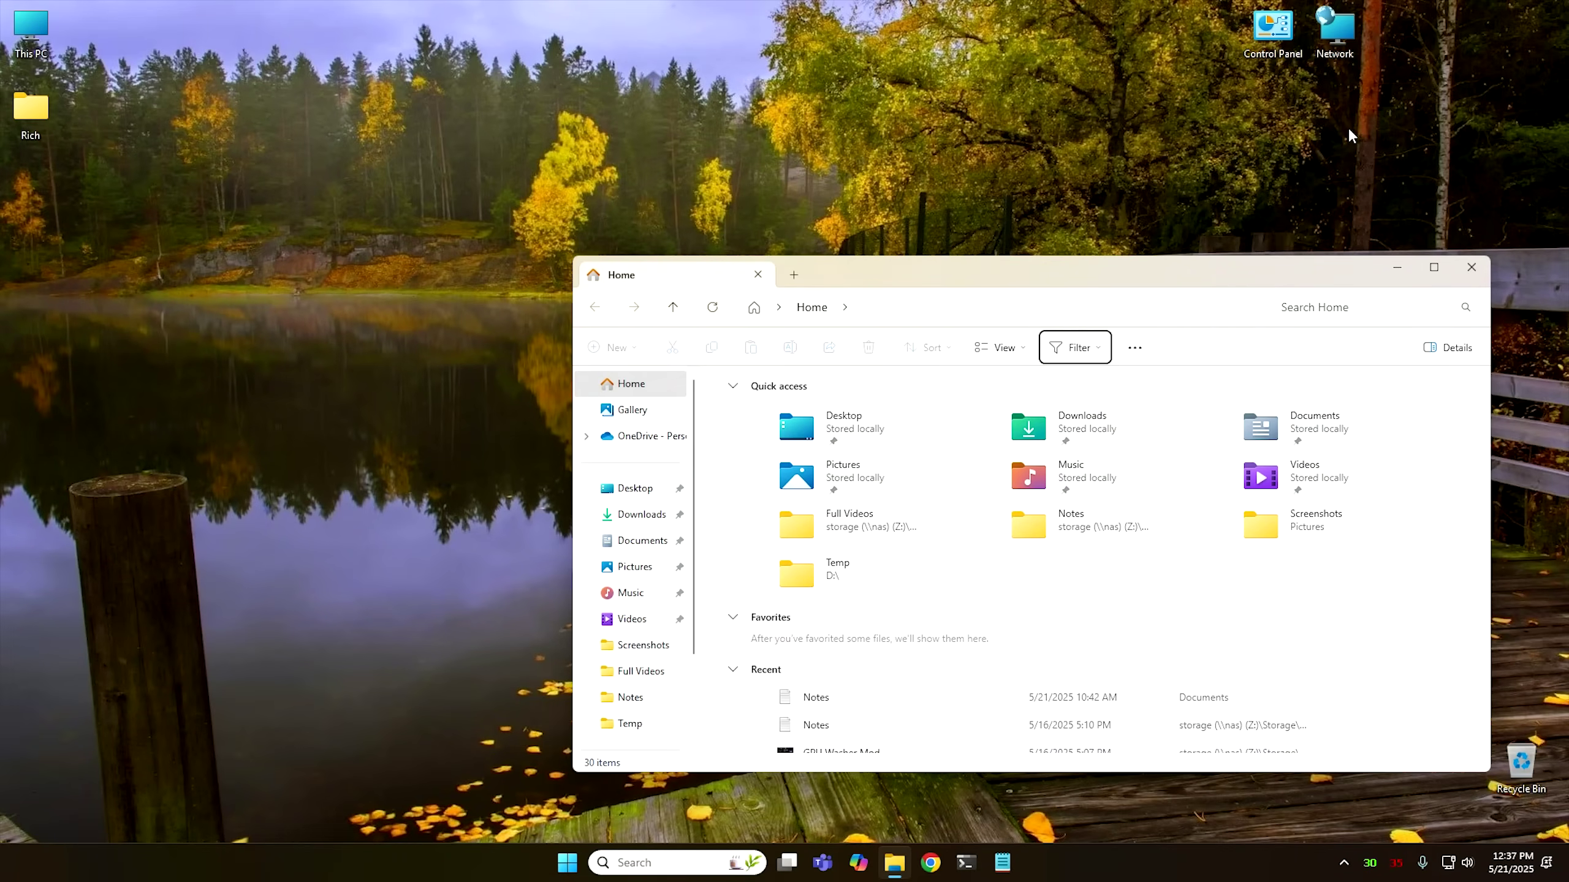
key("Left")
key("Right")
key("Left")
key("Right")
key("Left")
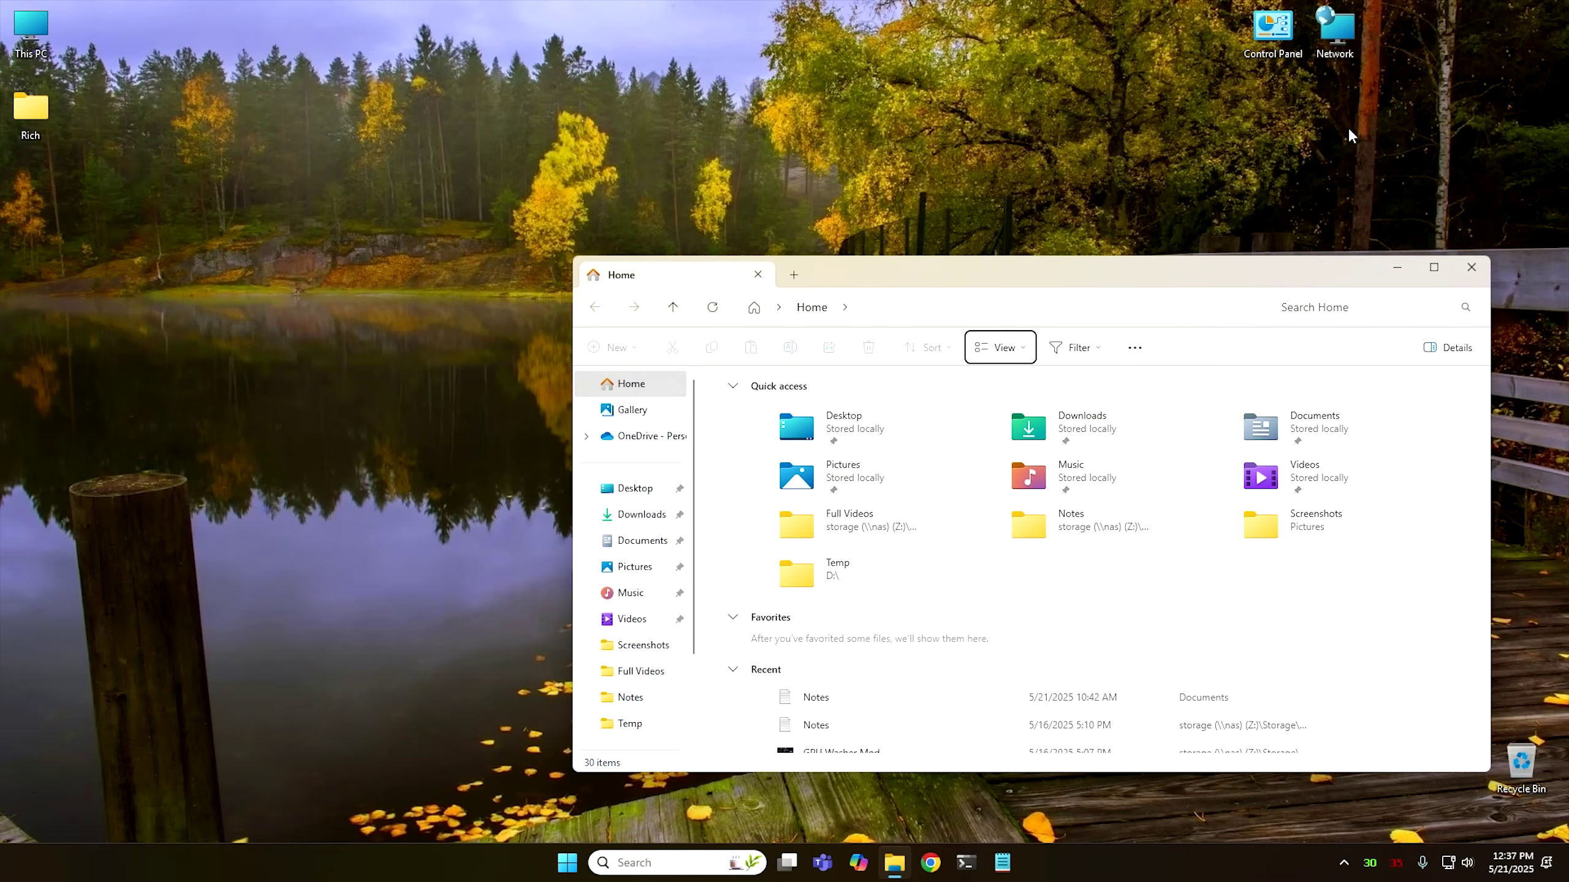
Move the focus to File Explorer's navigation list and step down from Home to Screenshots.
key("Tab")
key("Tab")
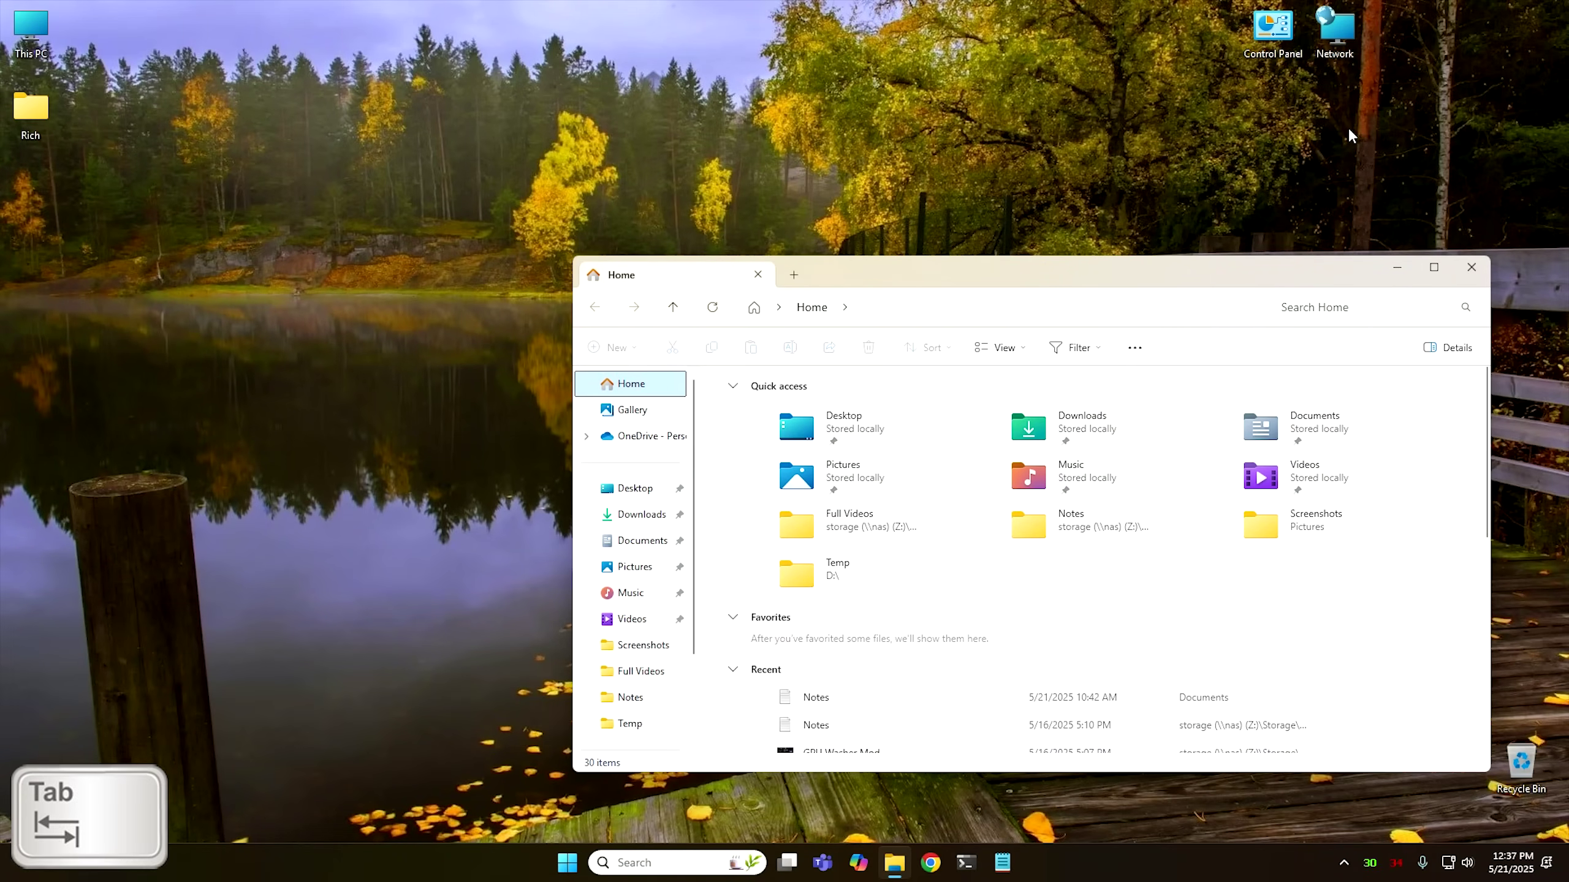
key("Down")
key("Down")
key("Down")
key("Down")
key("Down")
key("Down")
key("Down")
key("Down")
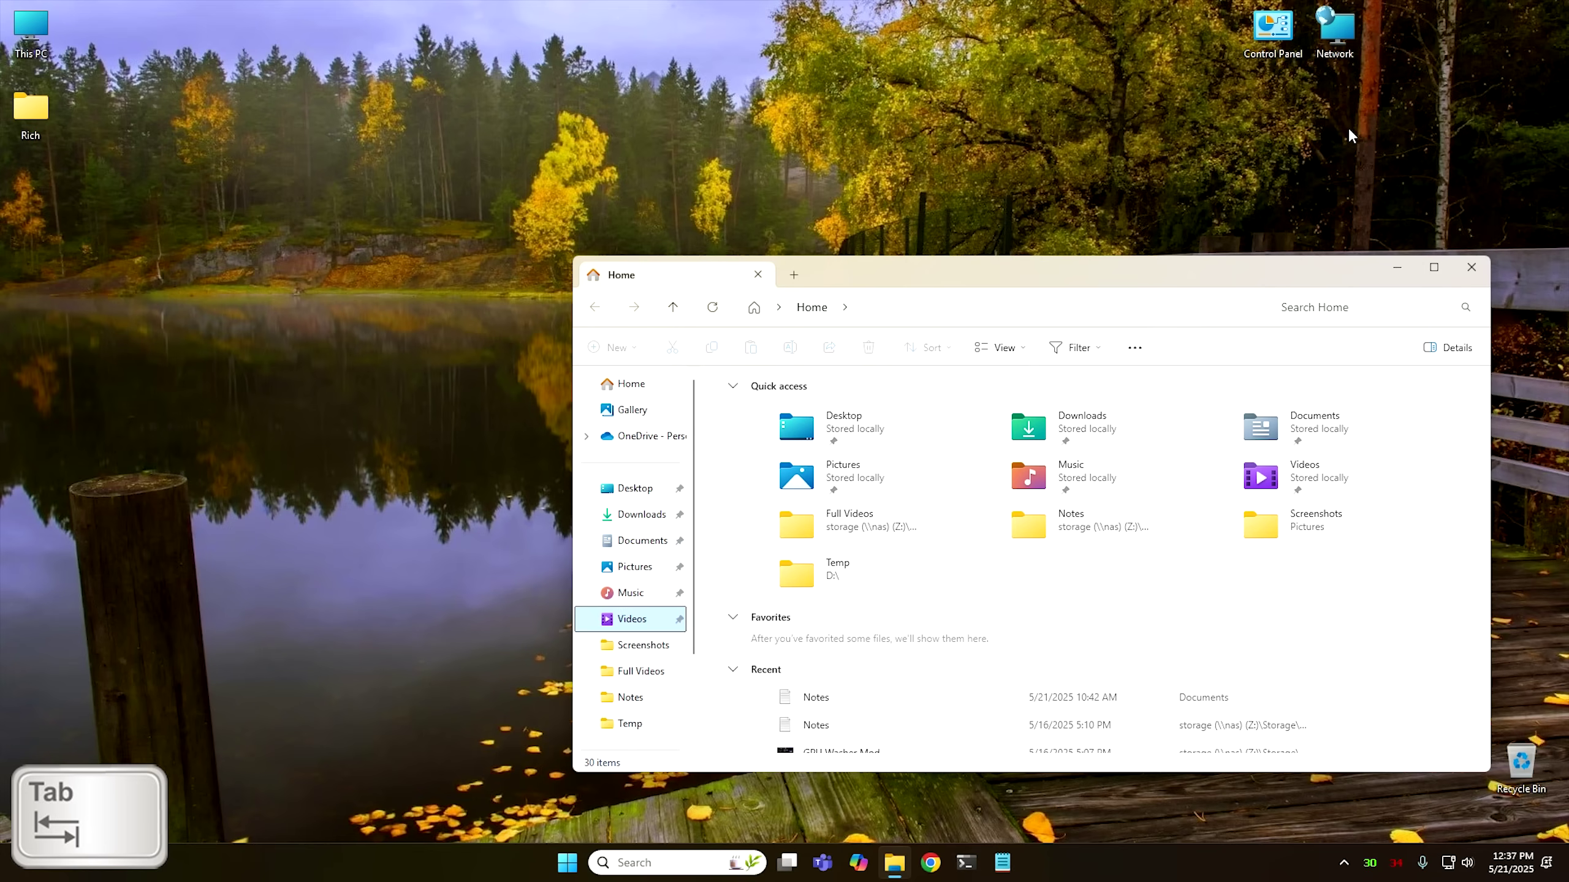
key("Down")
Move the focus into the Quick access folders and step around the grid, ending on Desktop.
key("Tab")
key("Down")
key("Down")
key("Down")
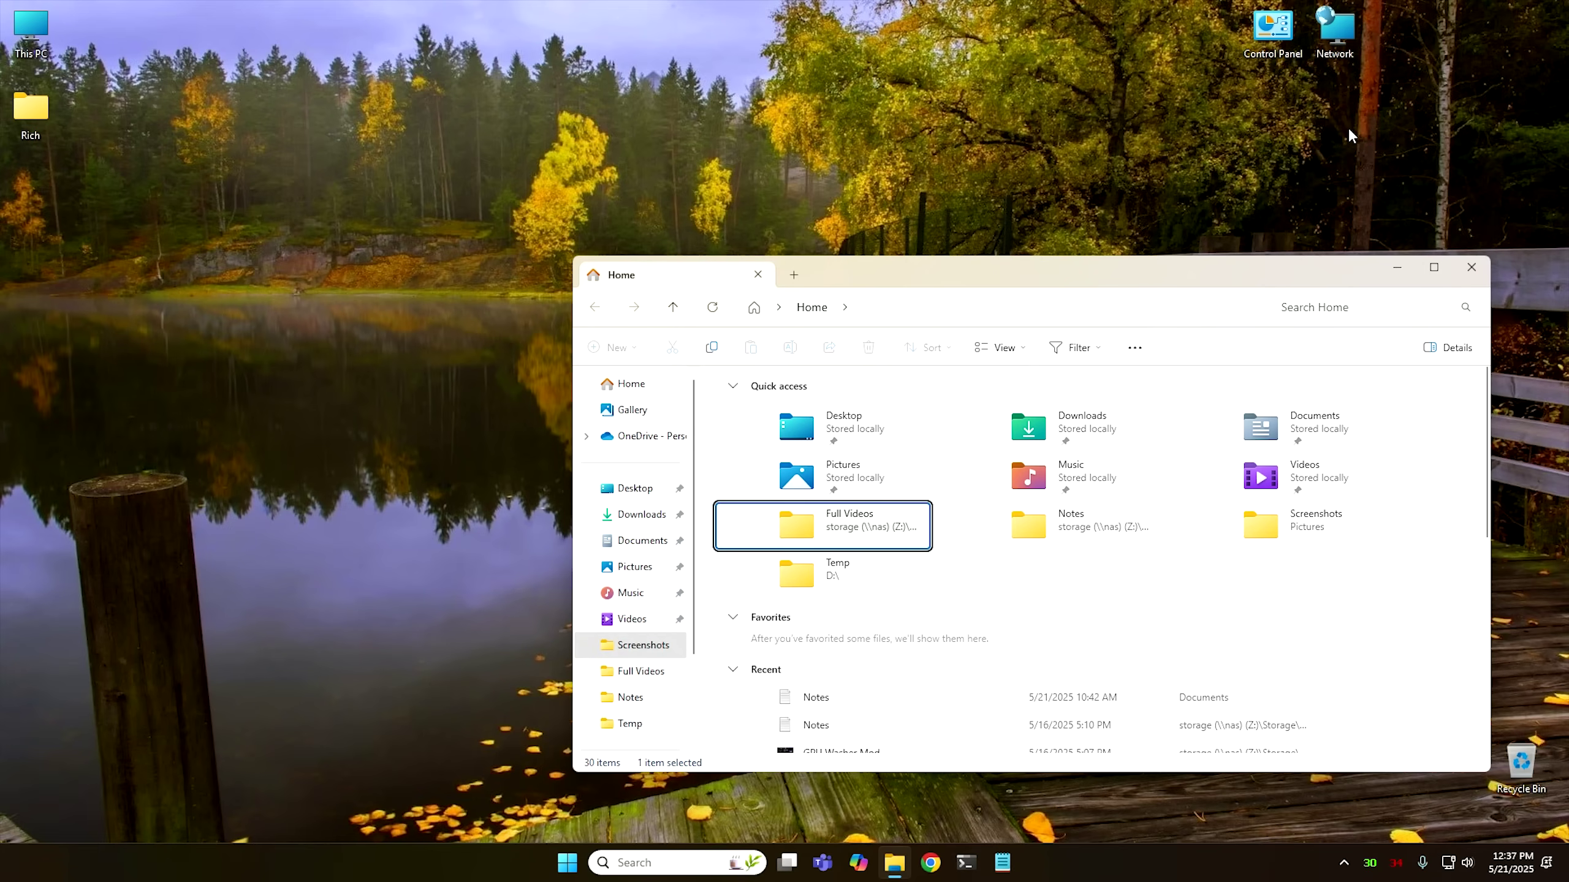
key("Right")
key("Up")
key("Right")
key("Up")
key("Left")
key("Left")
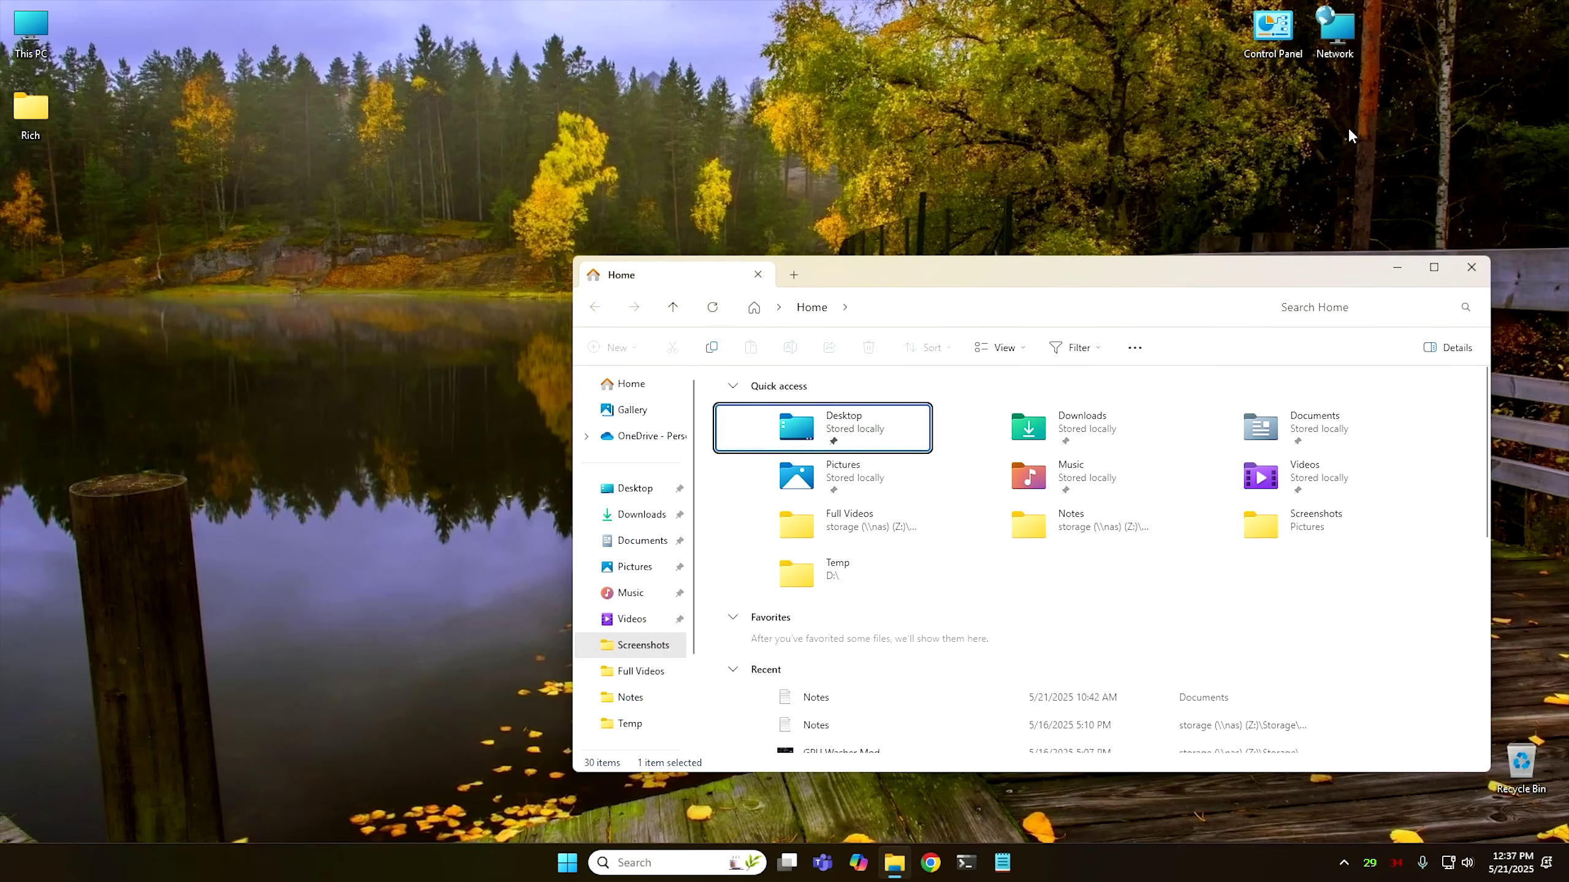
Open the Pictures folder from the Quick access folders.
key("Down")
key("Right")
key("Right")
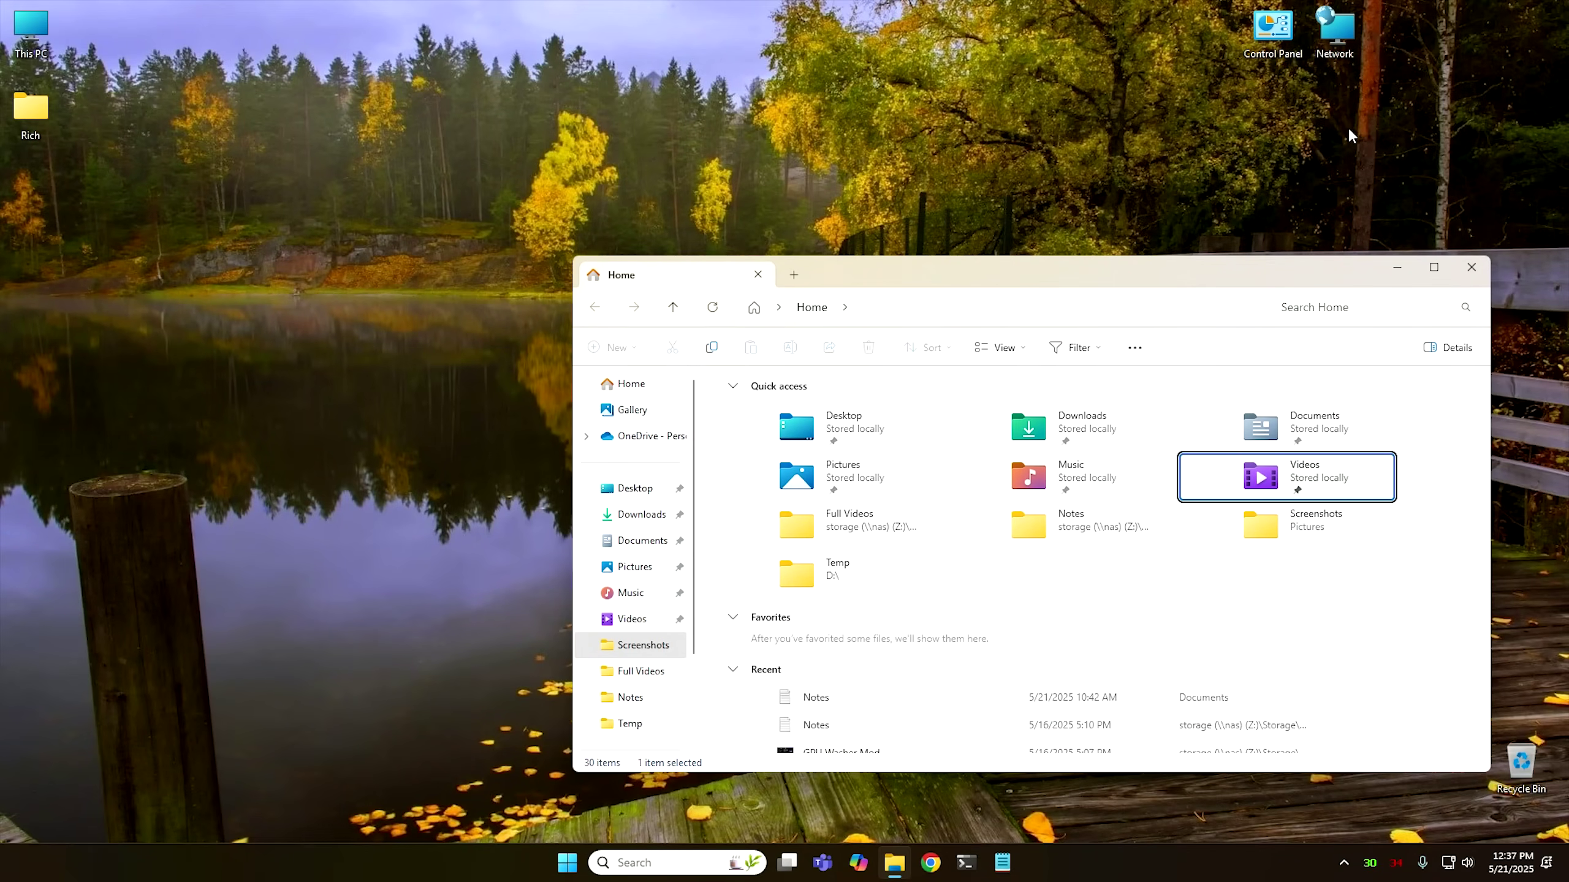
key("Left")
key("Left")
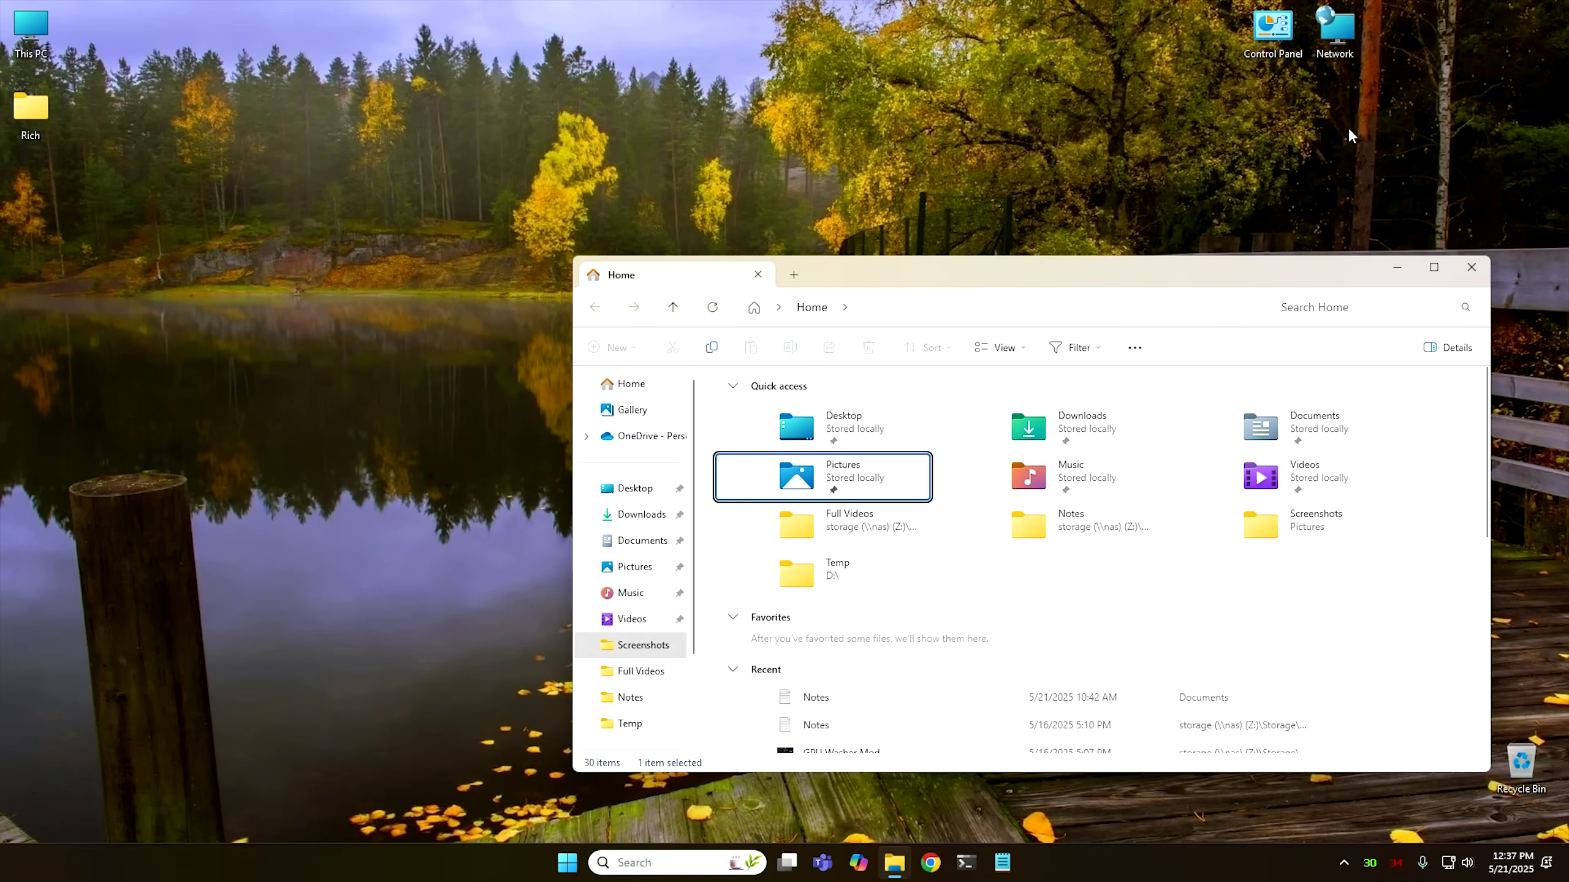
key("Return")
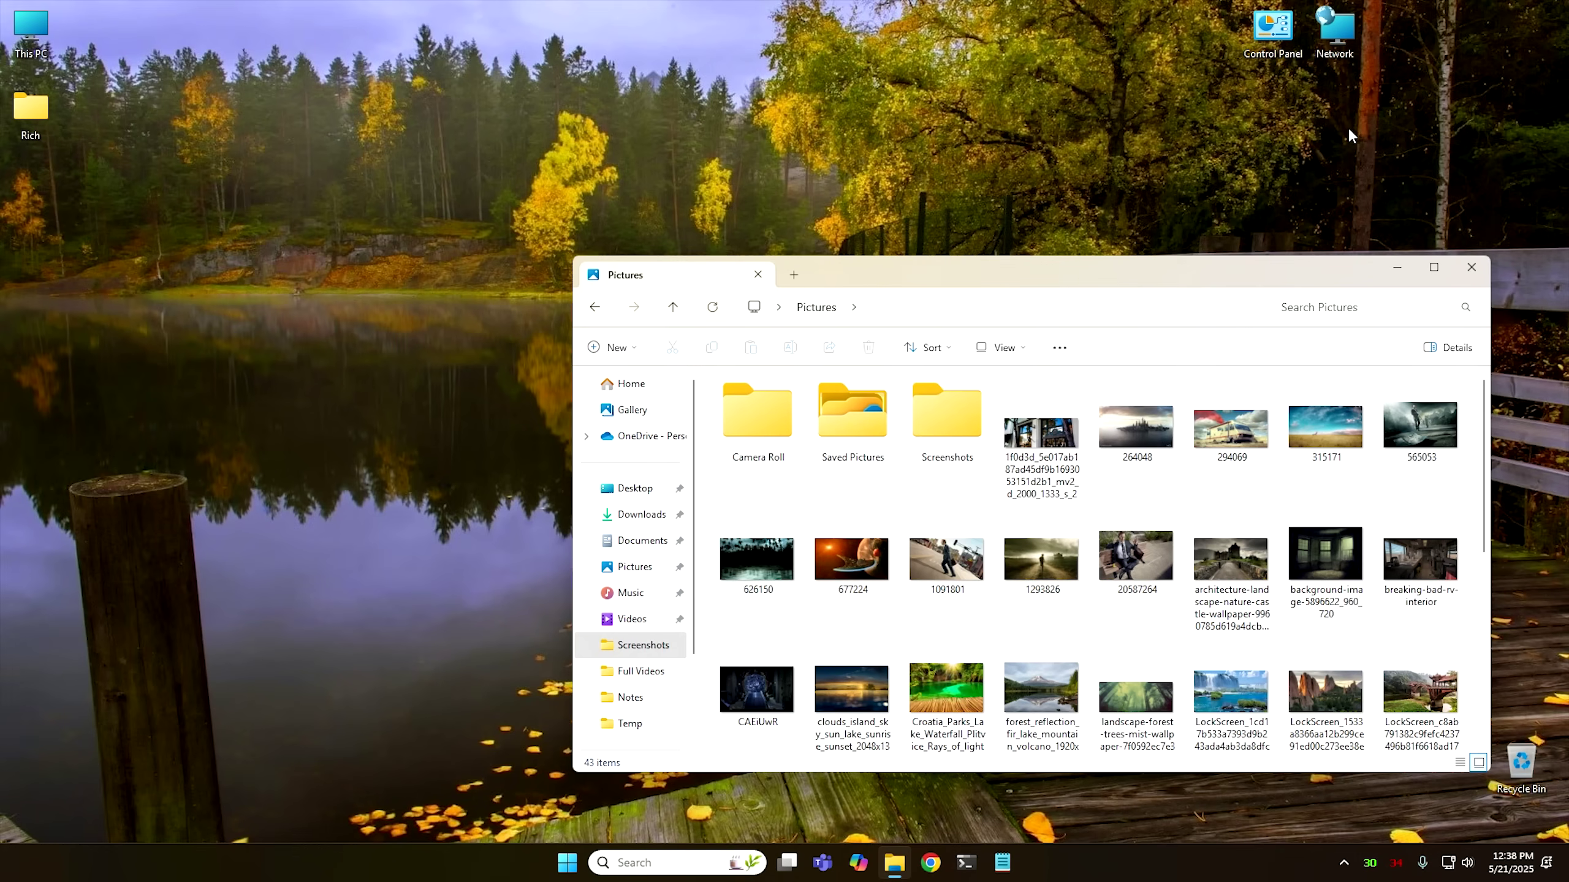
Copy the image 20587264 from the Pictures folder to the clipboard.
key("Down")
key("Down")
key("Up")
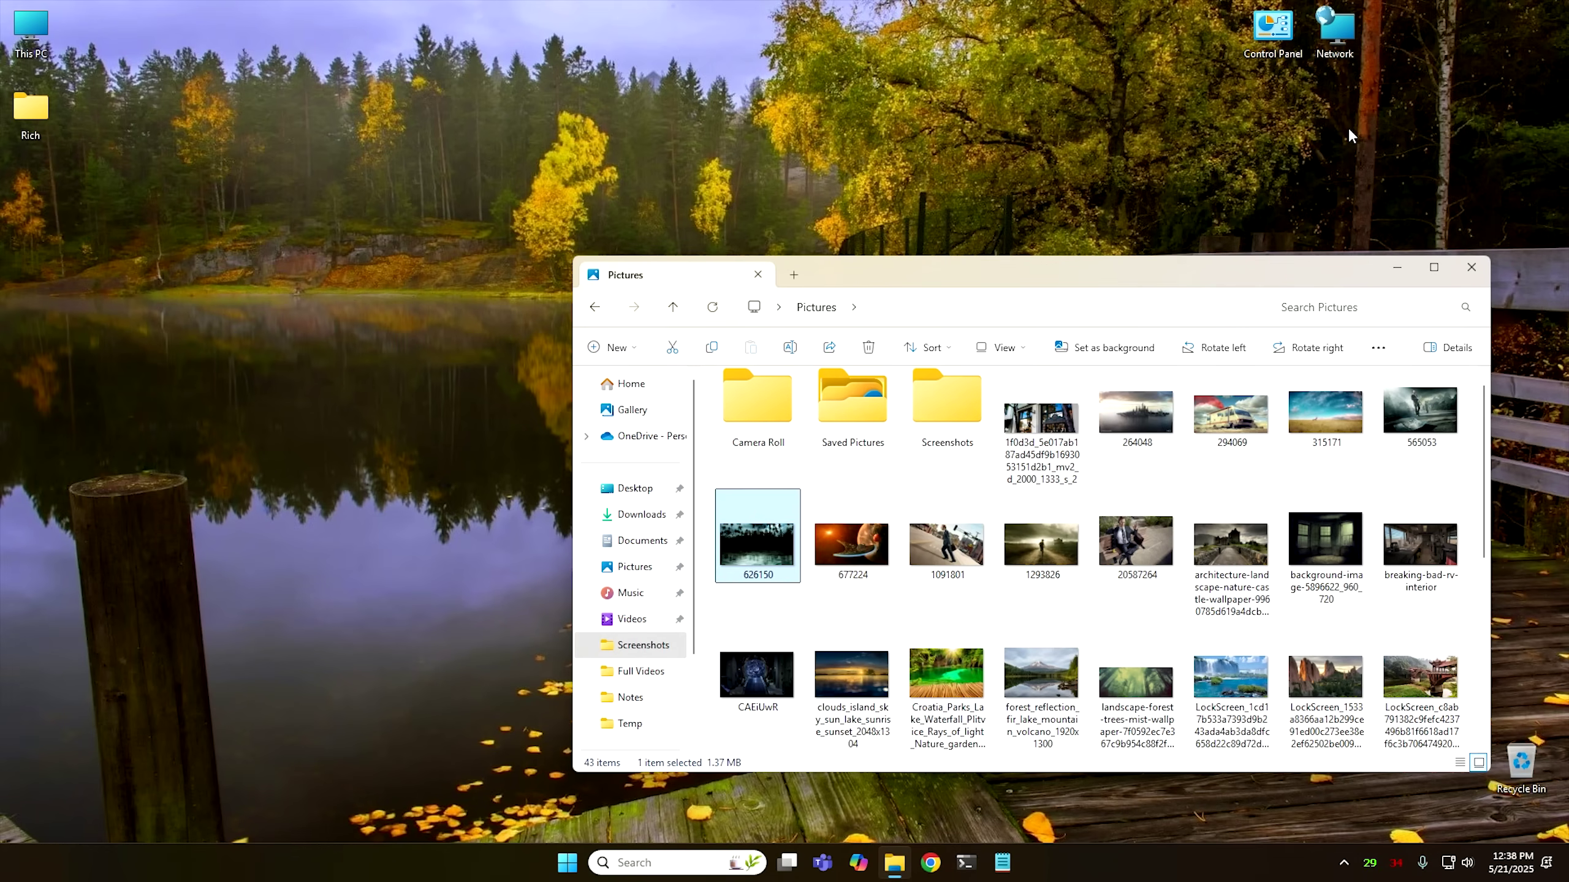
key("Right")
key("Right")
key("Right")
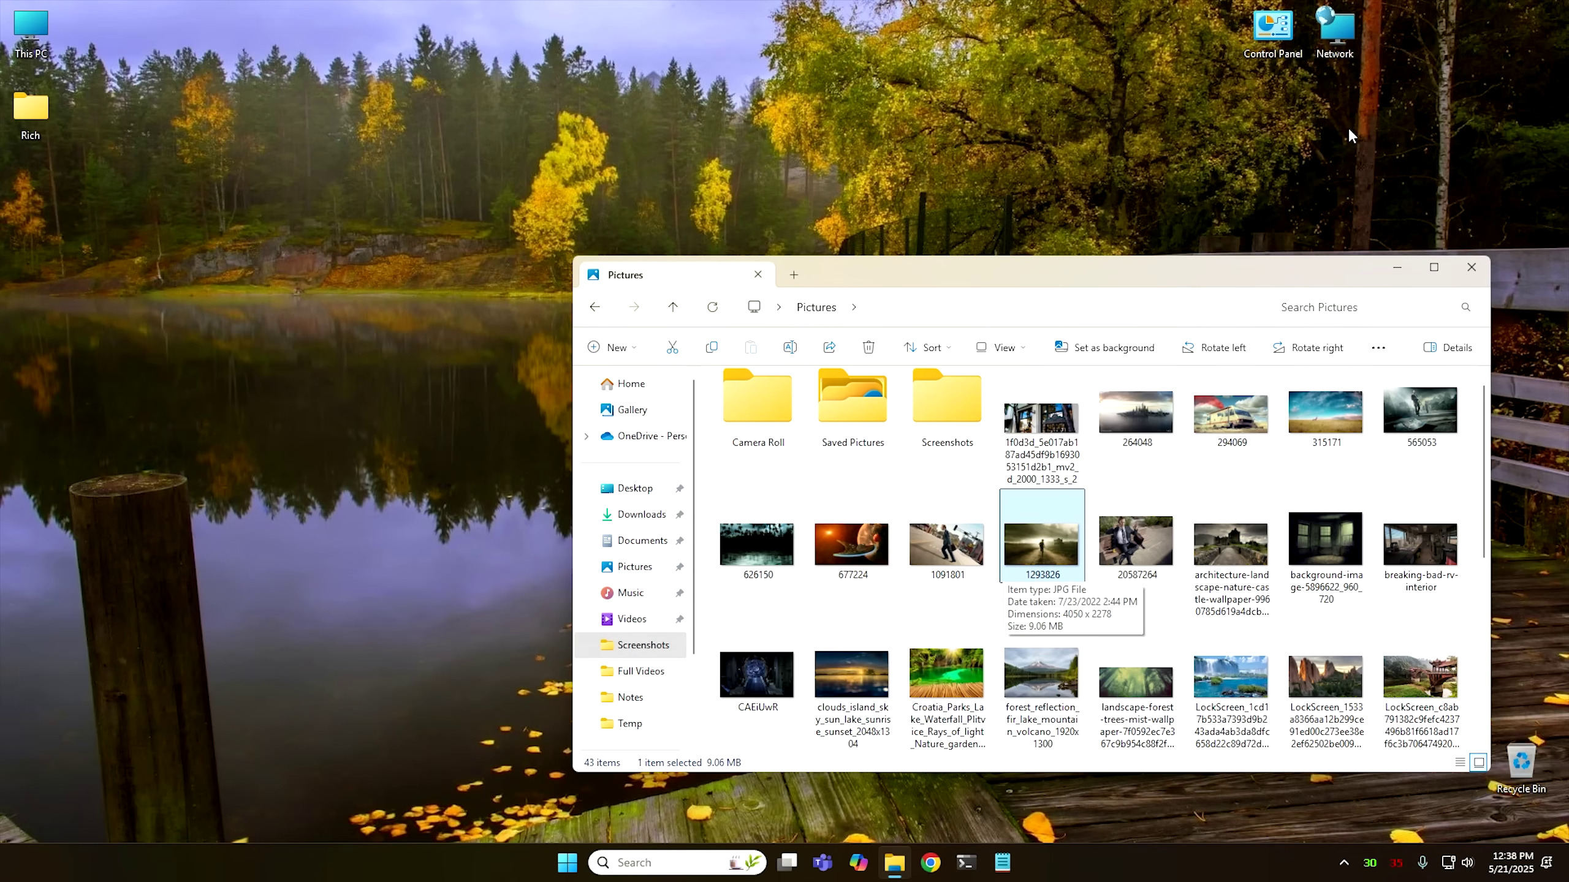
key("Right")
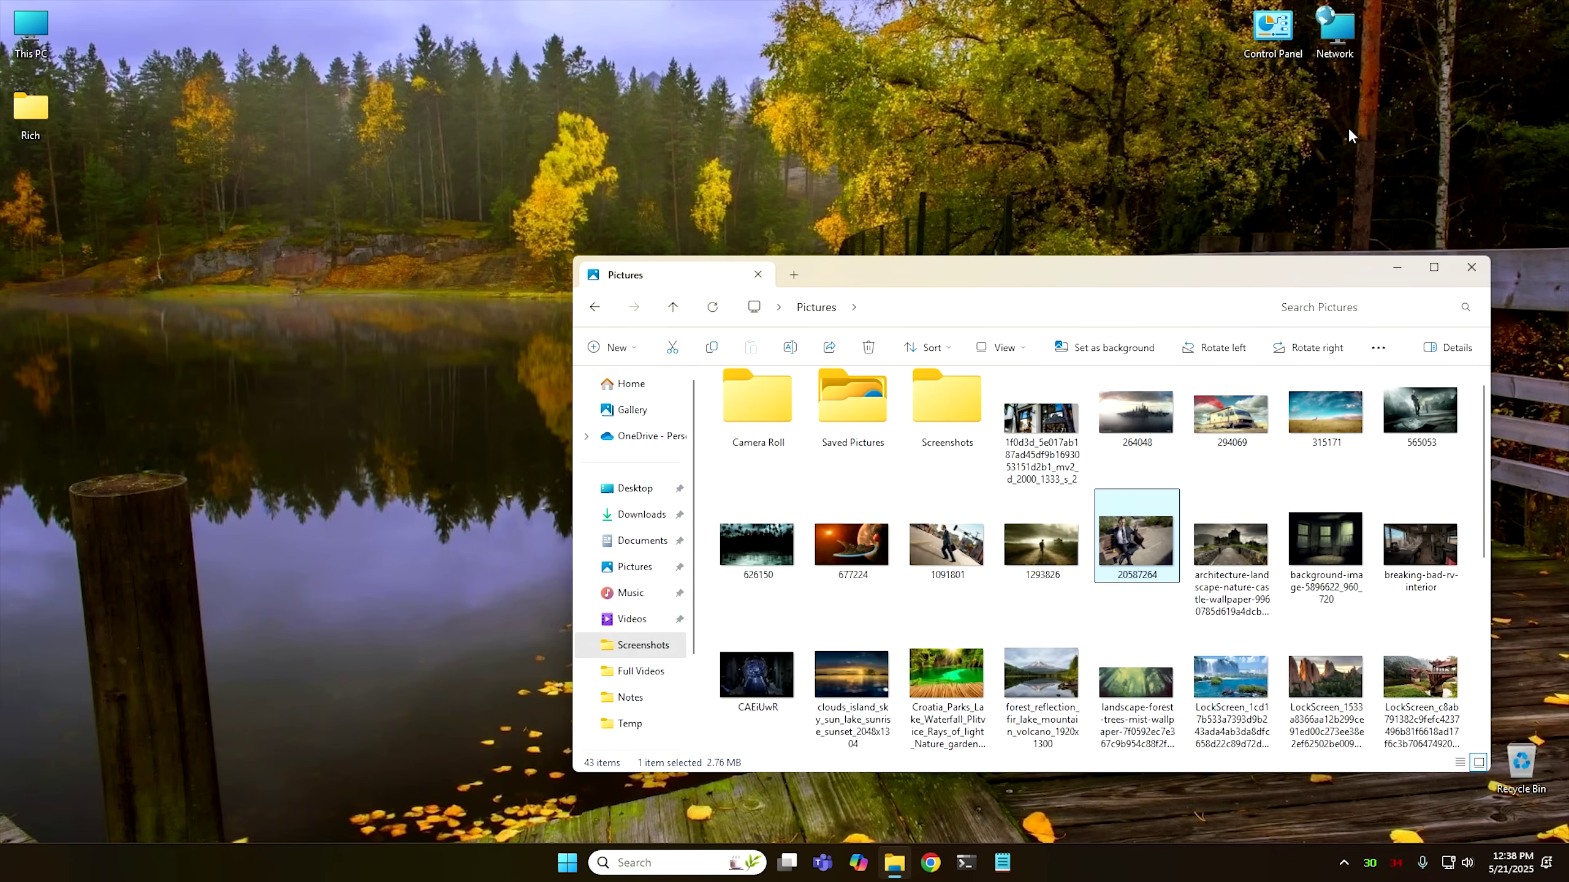
key("ctrl+c")
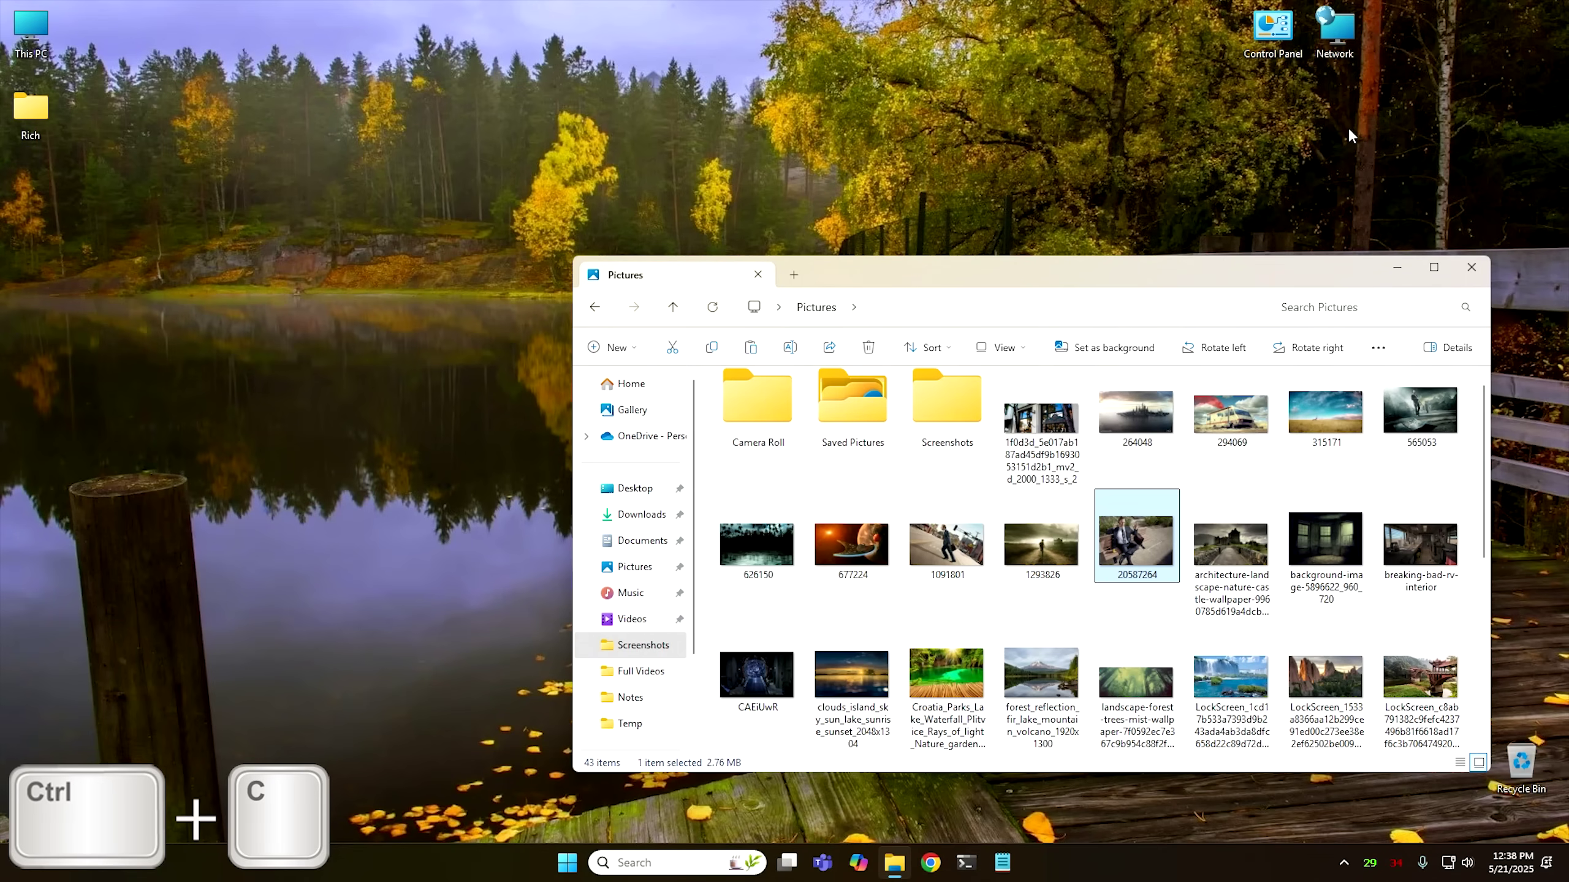
Open the Screenshots folder inside Pictures and paste the copied image there.
key("Left")
key("Left")
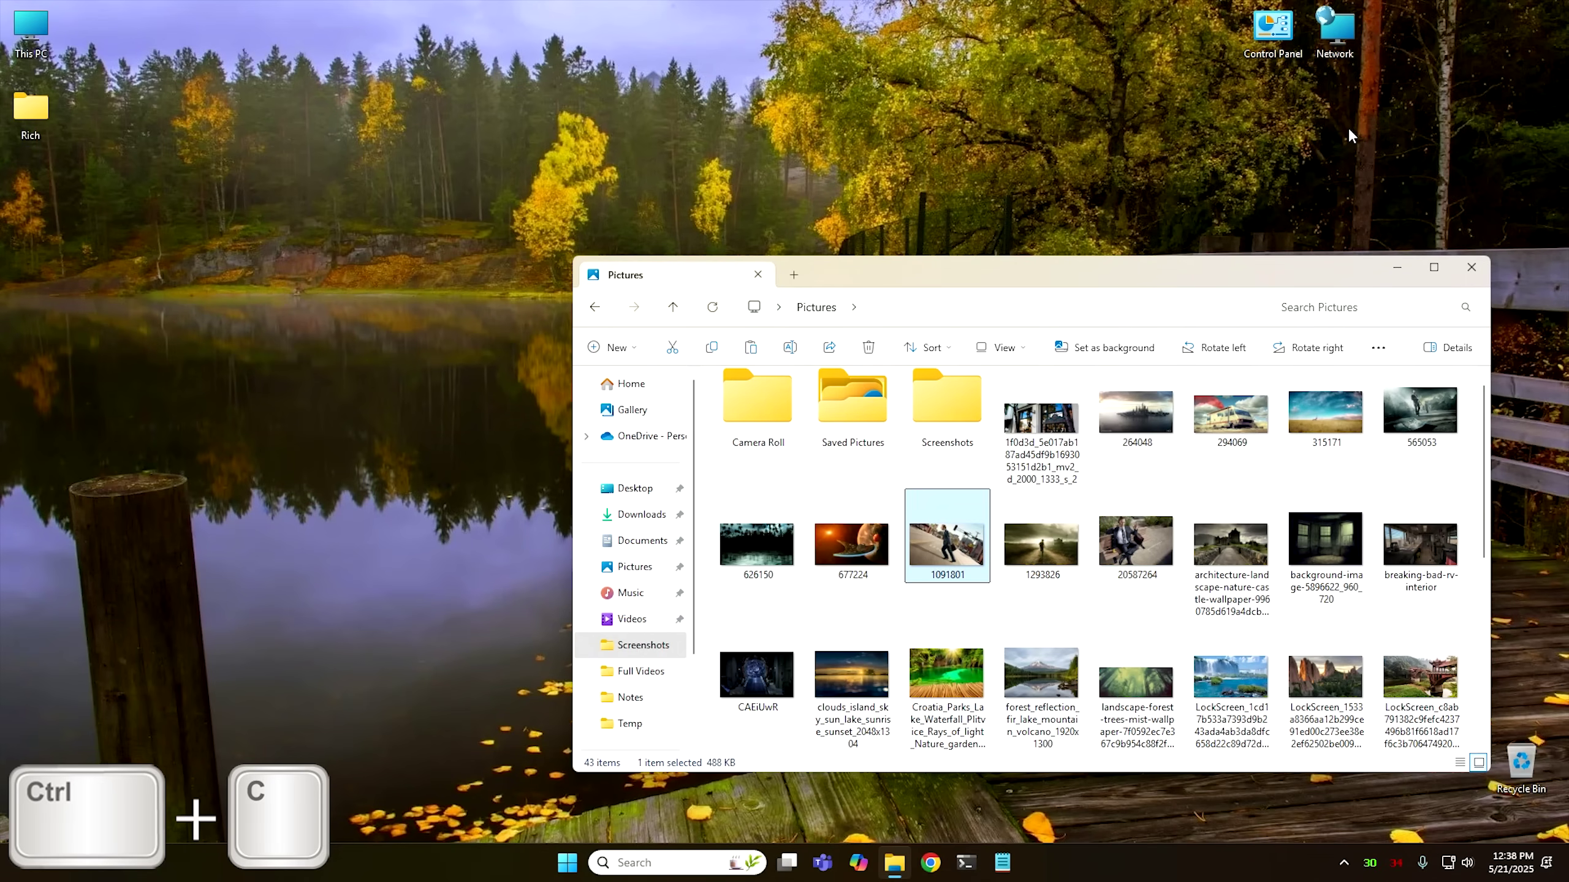
key("Up")
key("Return")
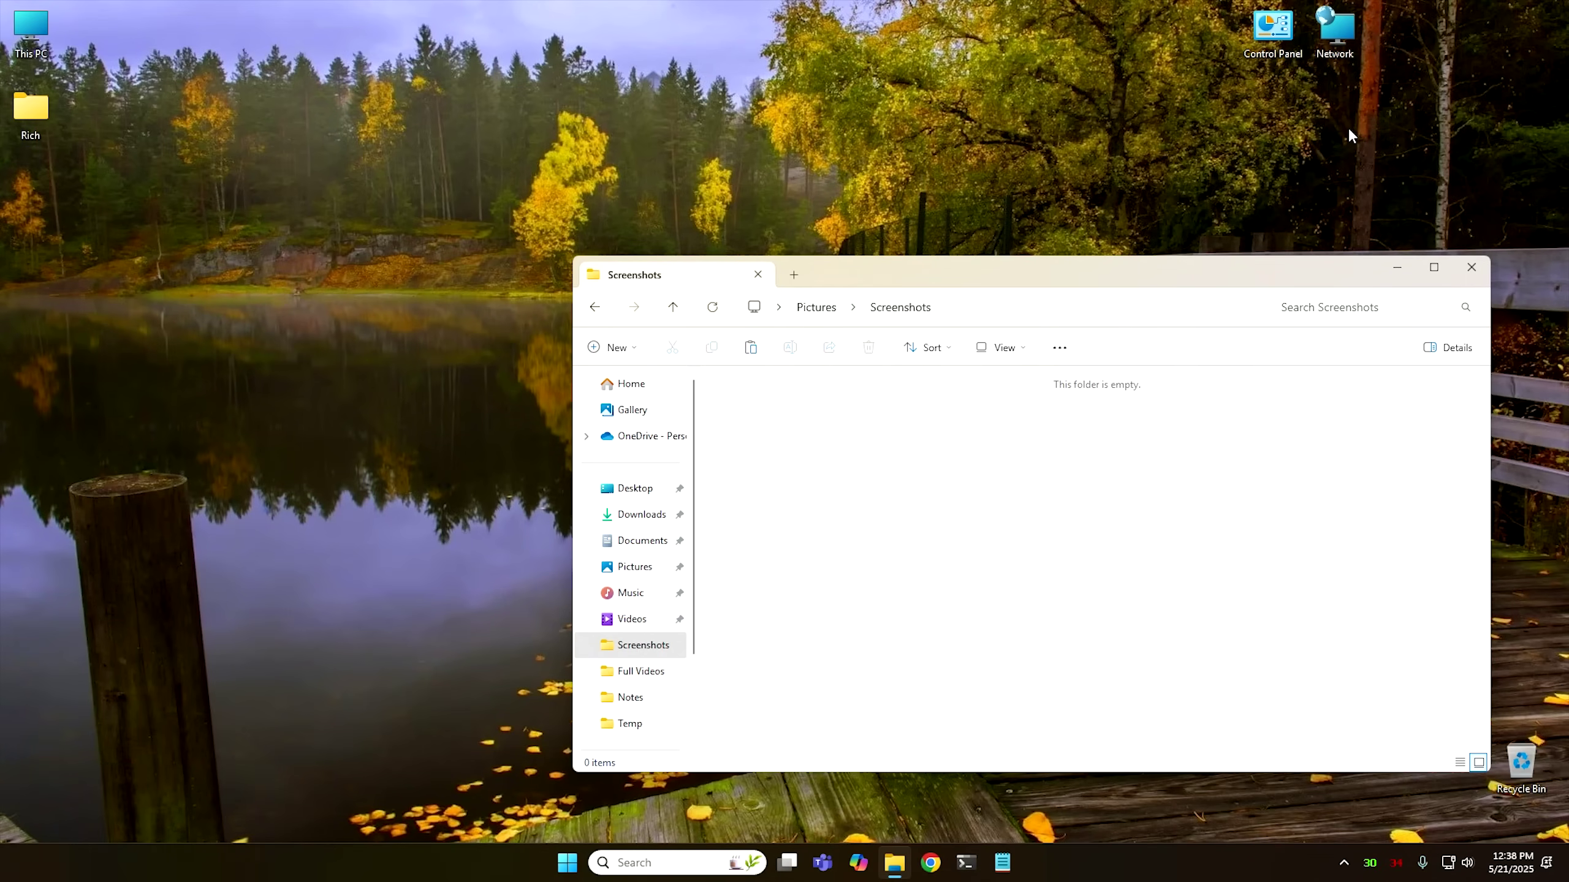
key("ctrl+v")
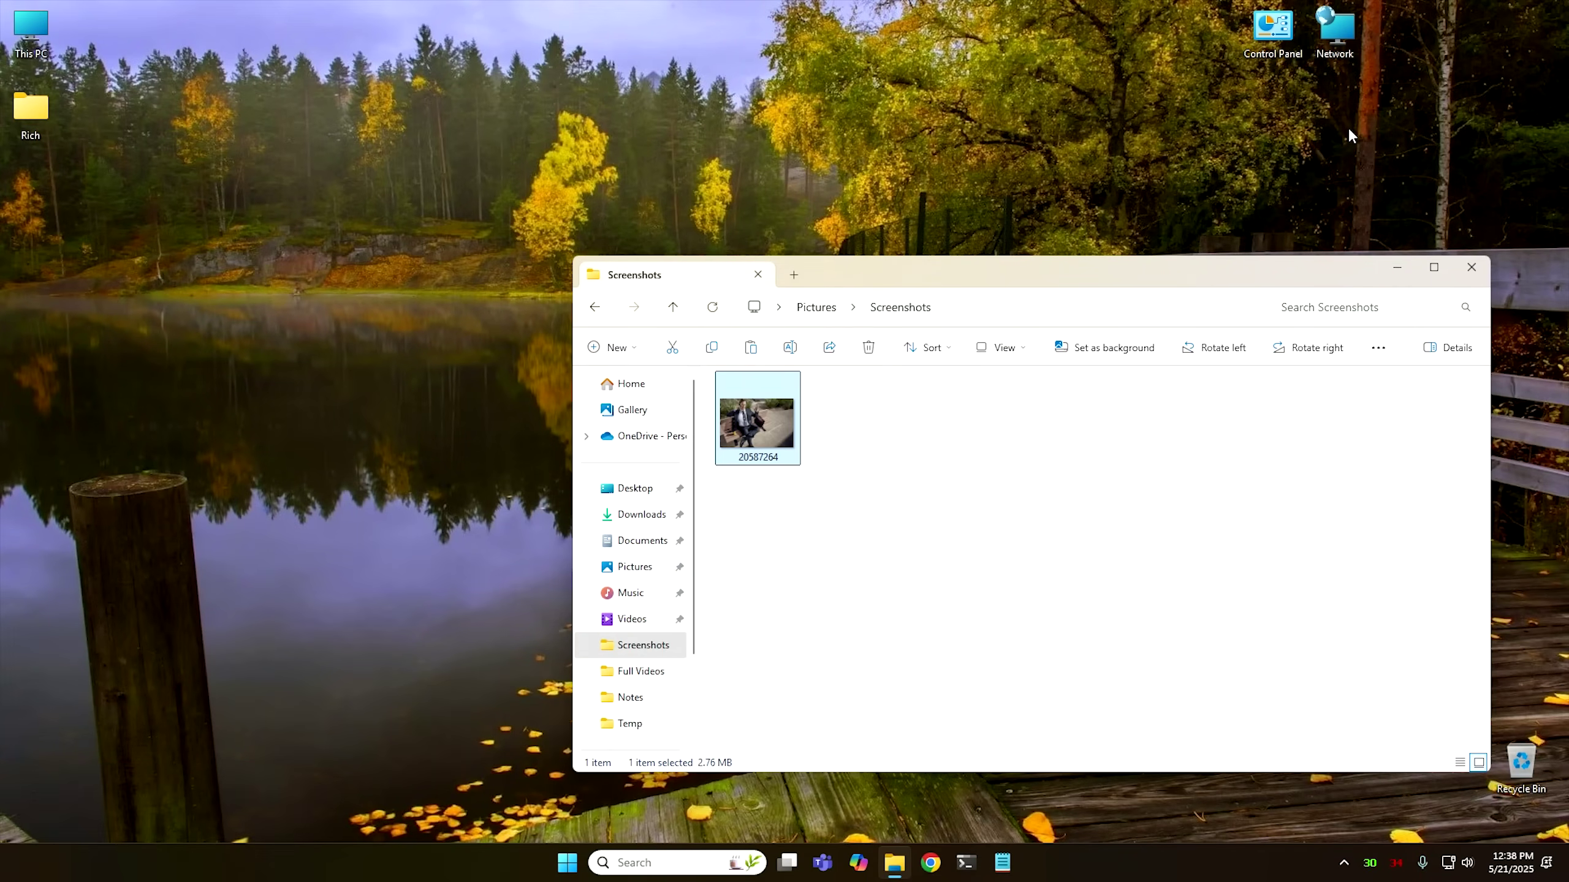
Return to the Pictures folder and select the original image 20587264.
key("BackSpace")
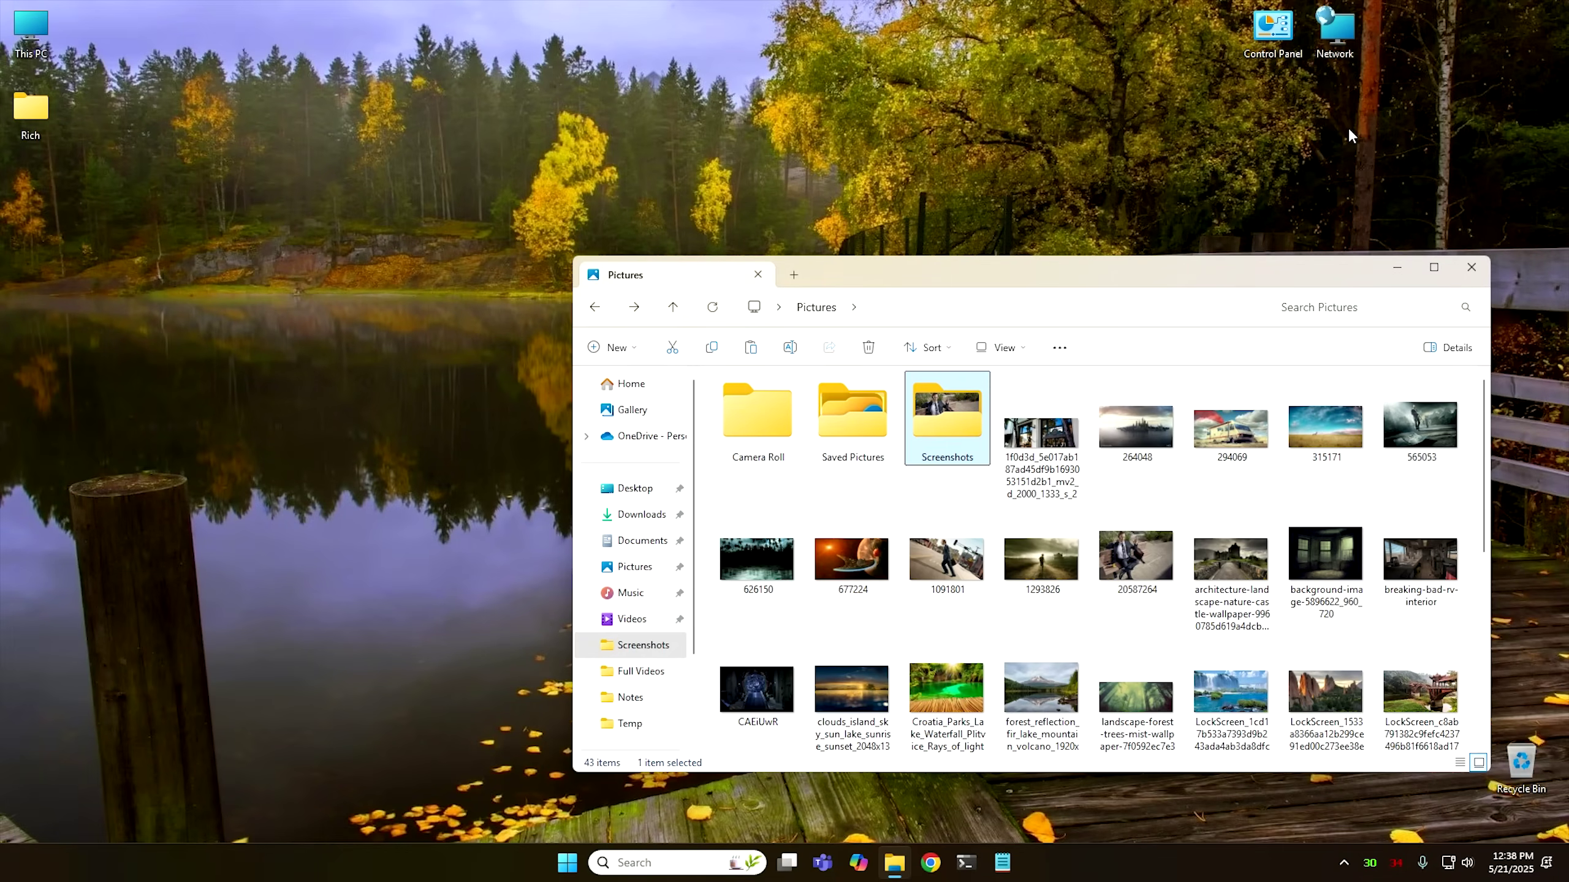
key("Right")
key("Right")
key("Down")
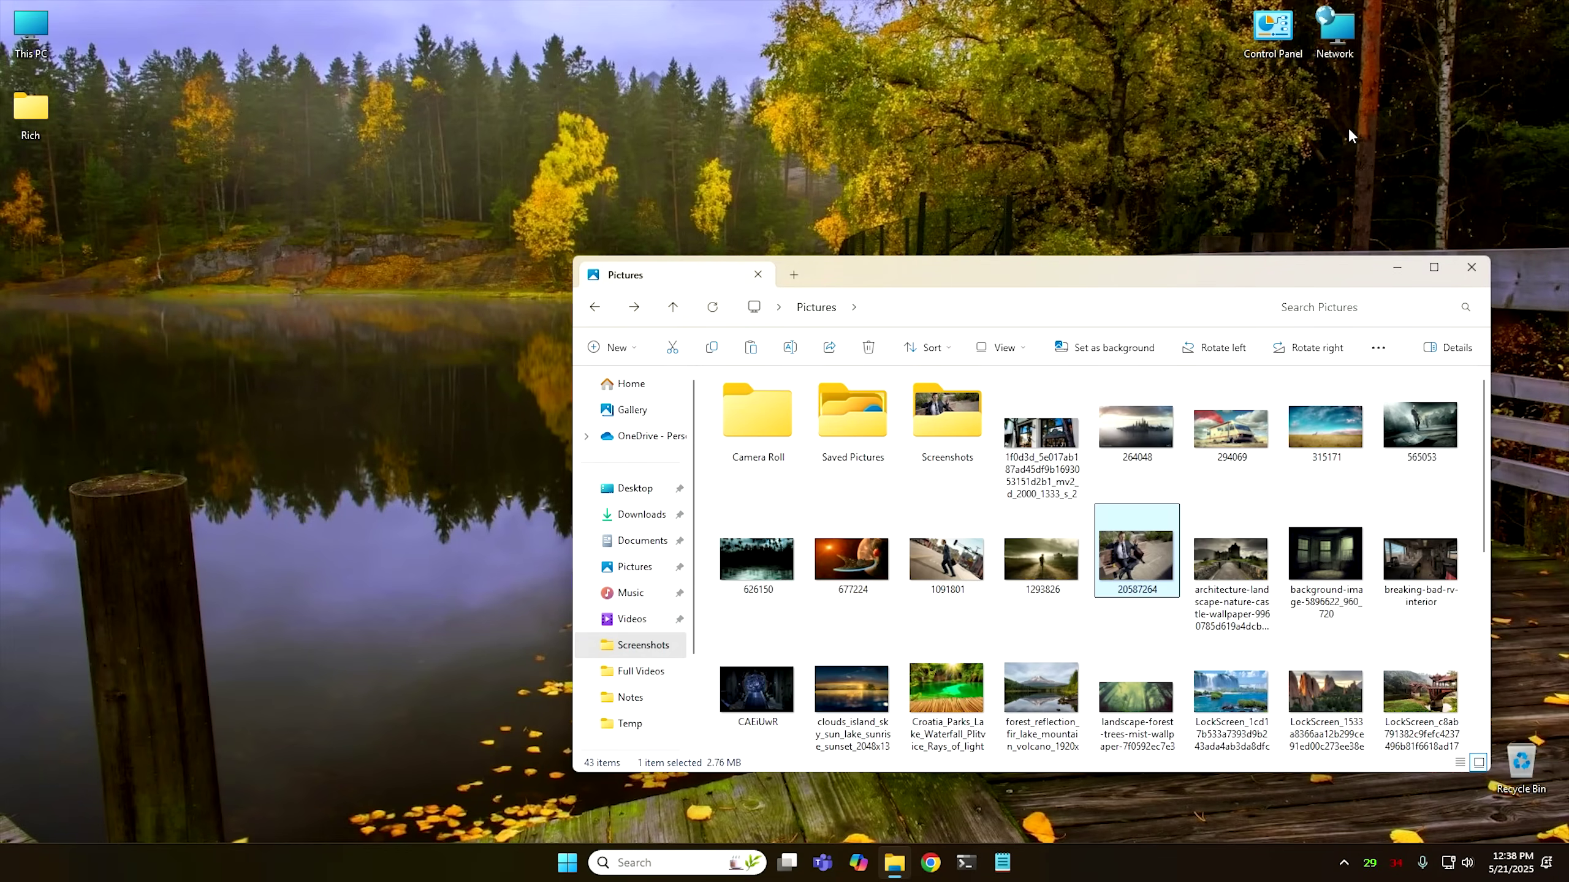
Reopen the Screenshots folder and delete the pasted copy of image 20587264.
key("Up")
key("Left")
key("Left")
key("Return")
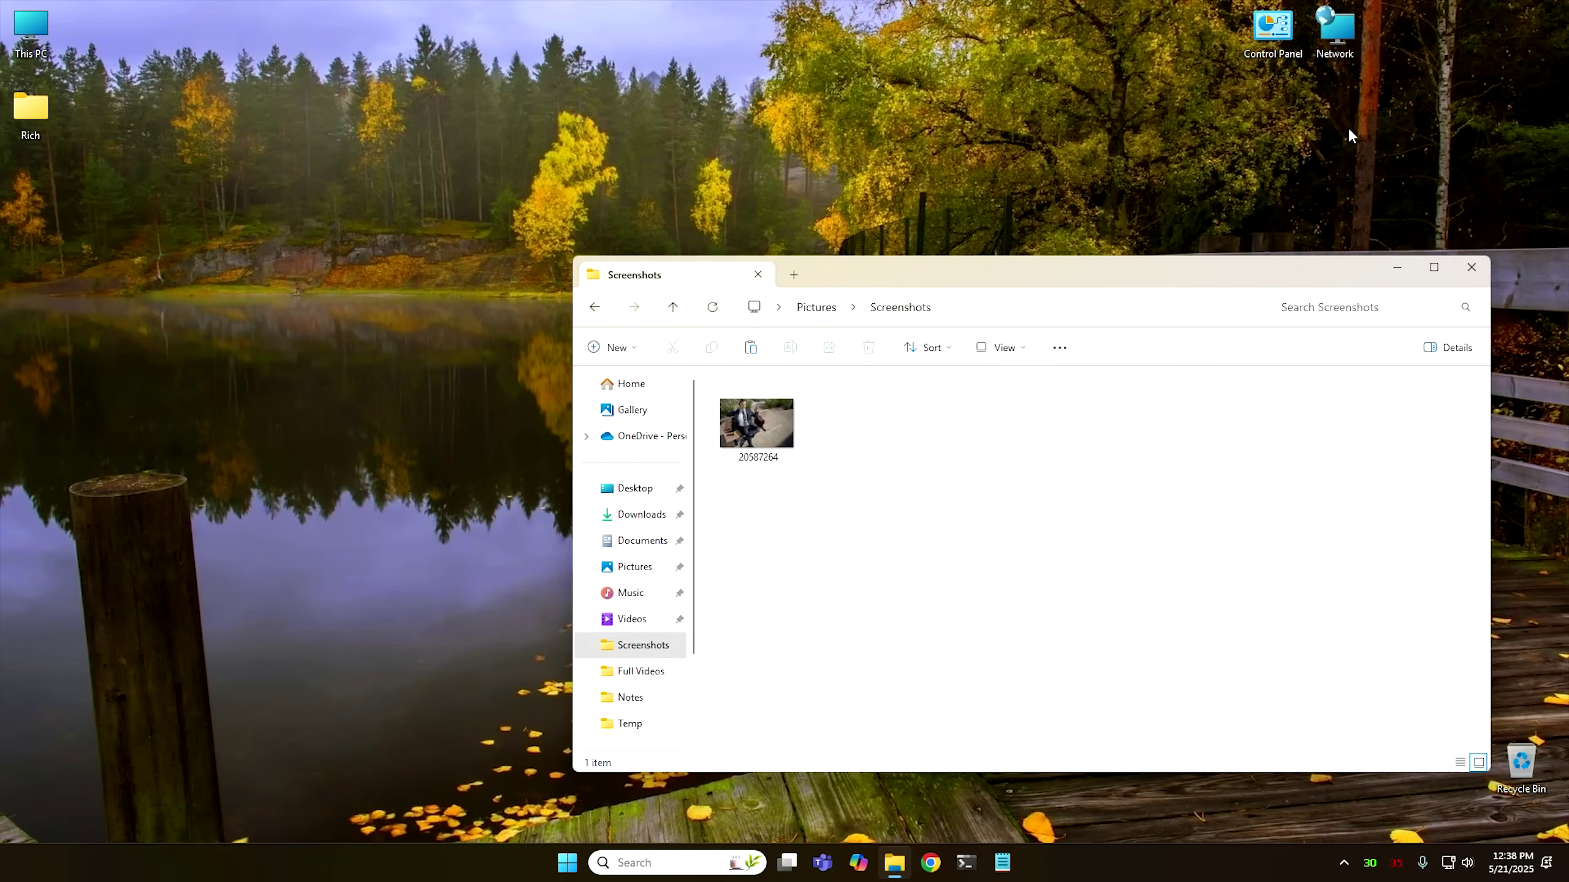
key("Right")
key("Delete")
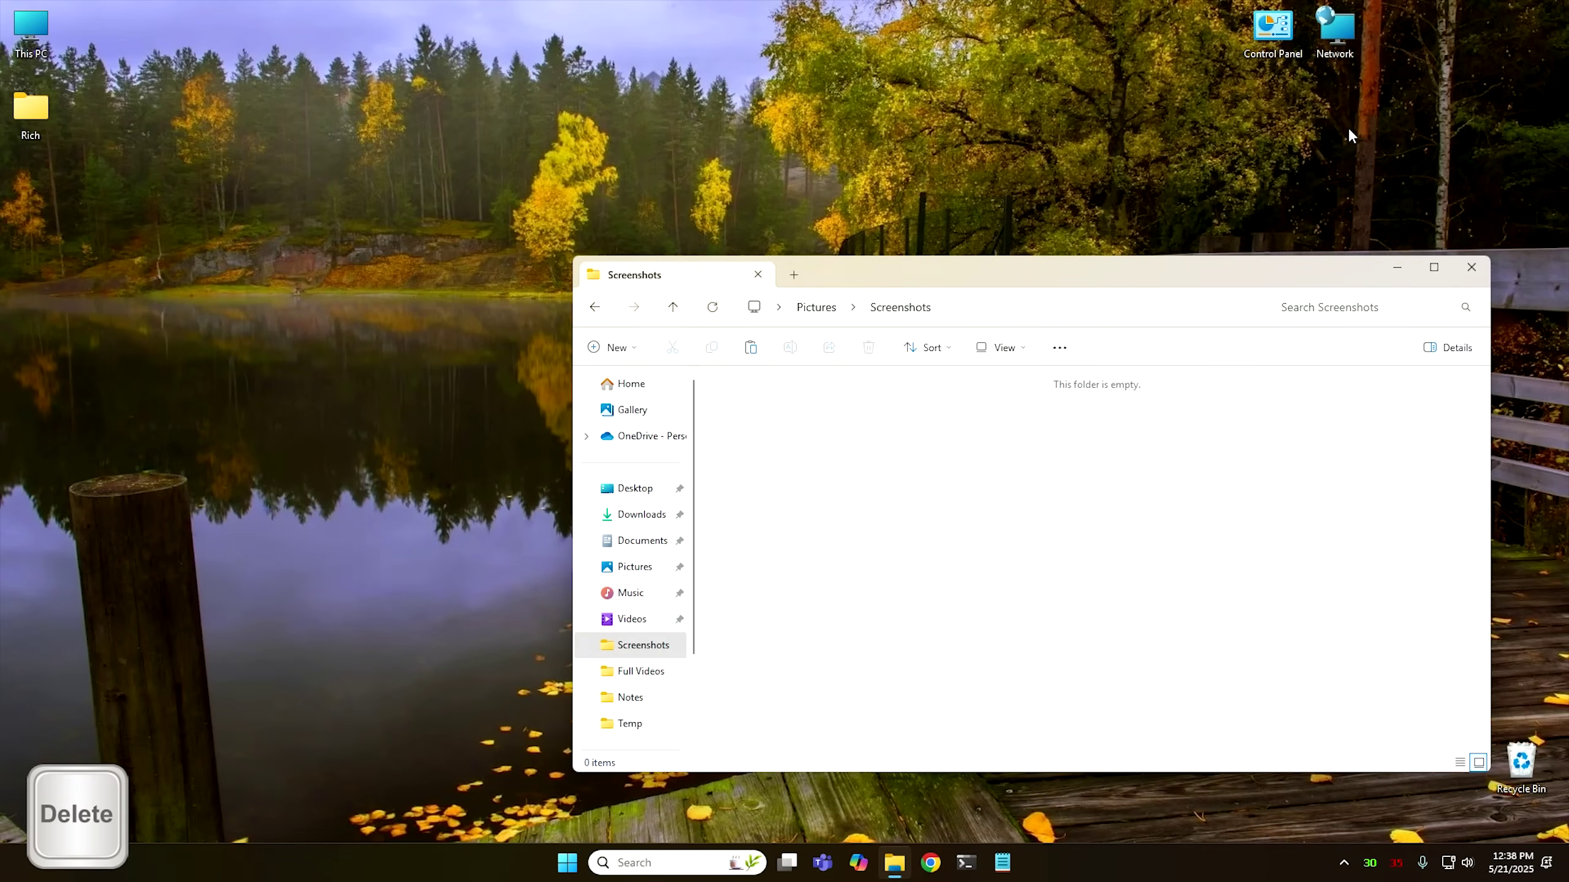
Go back to the Pictures folder and cut the original image 20587264.
key("BackSpace")
key("Right")
key("Right")
key("Down")
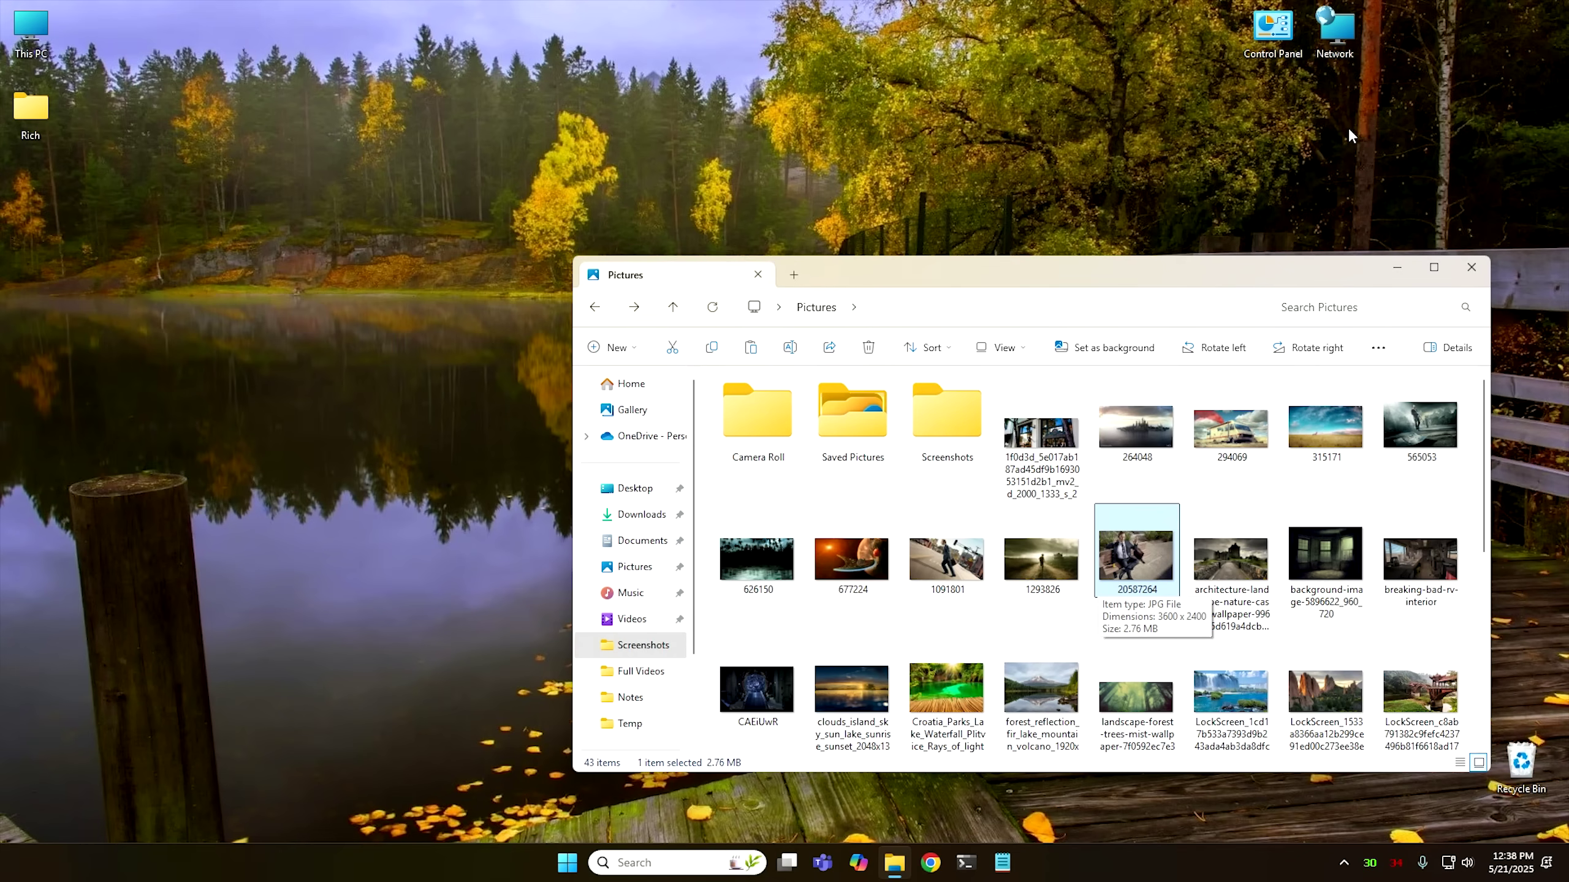
key("ctrl+x")
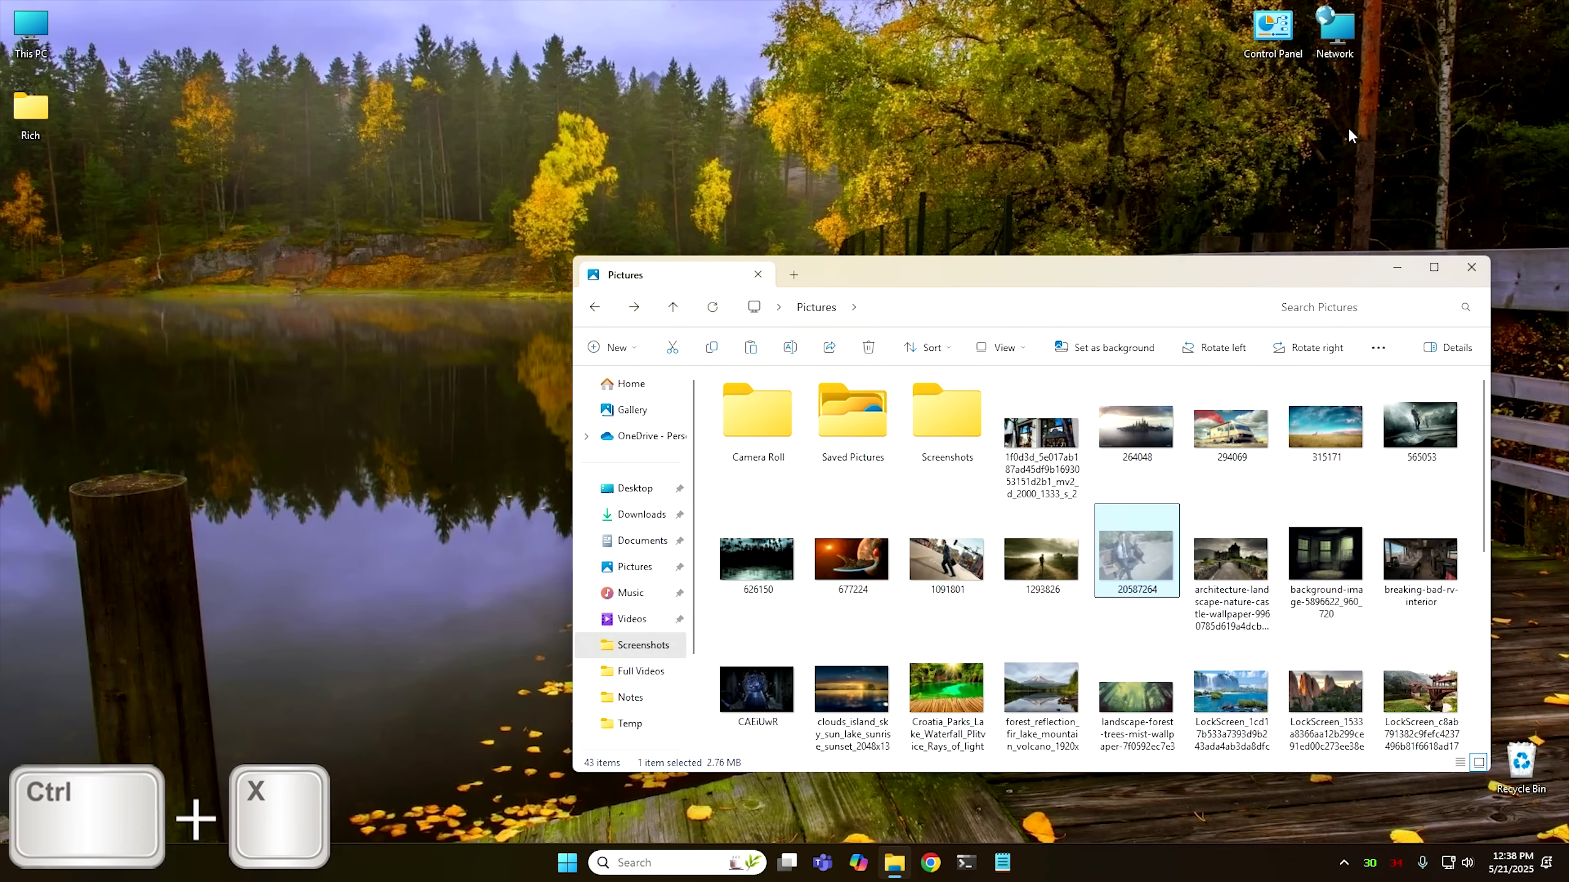
Open the Screenshots folder and paste the cut image 20587264 into it.
key("Up")
key("Left")
key("Left")
key("Return")
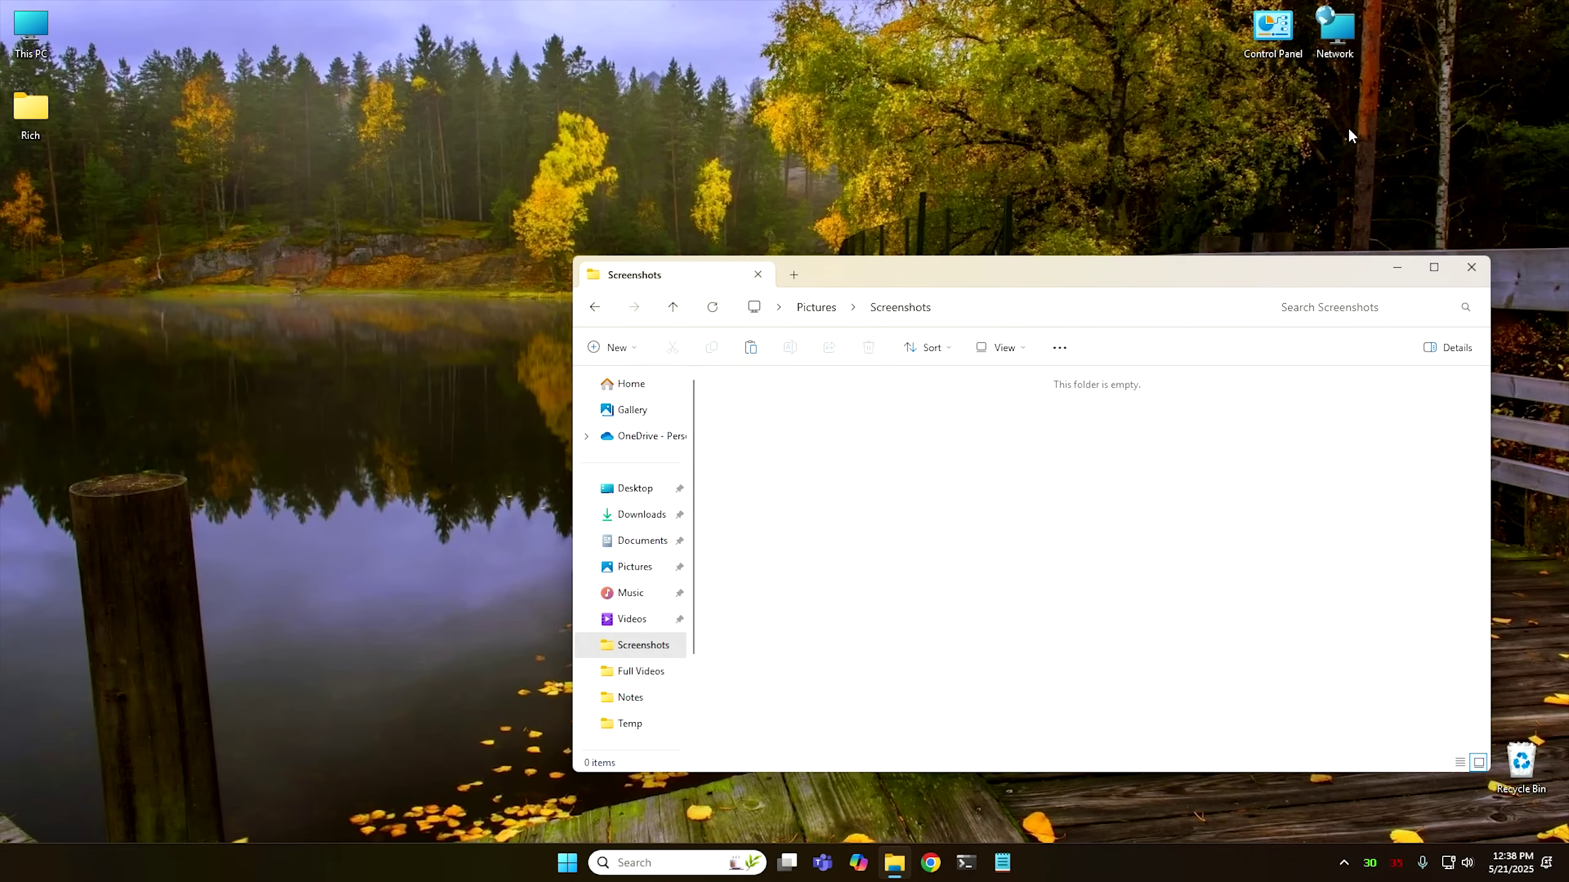
key("ctrl+v")
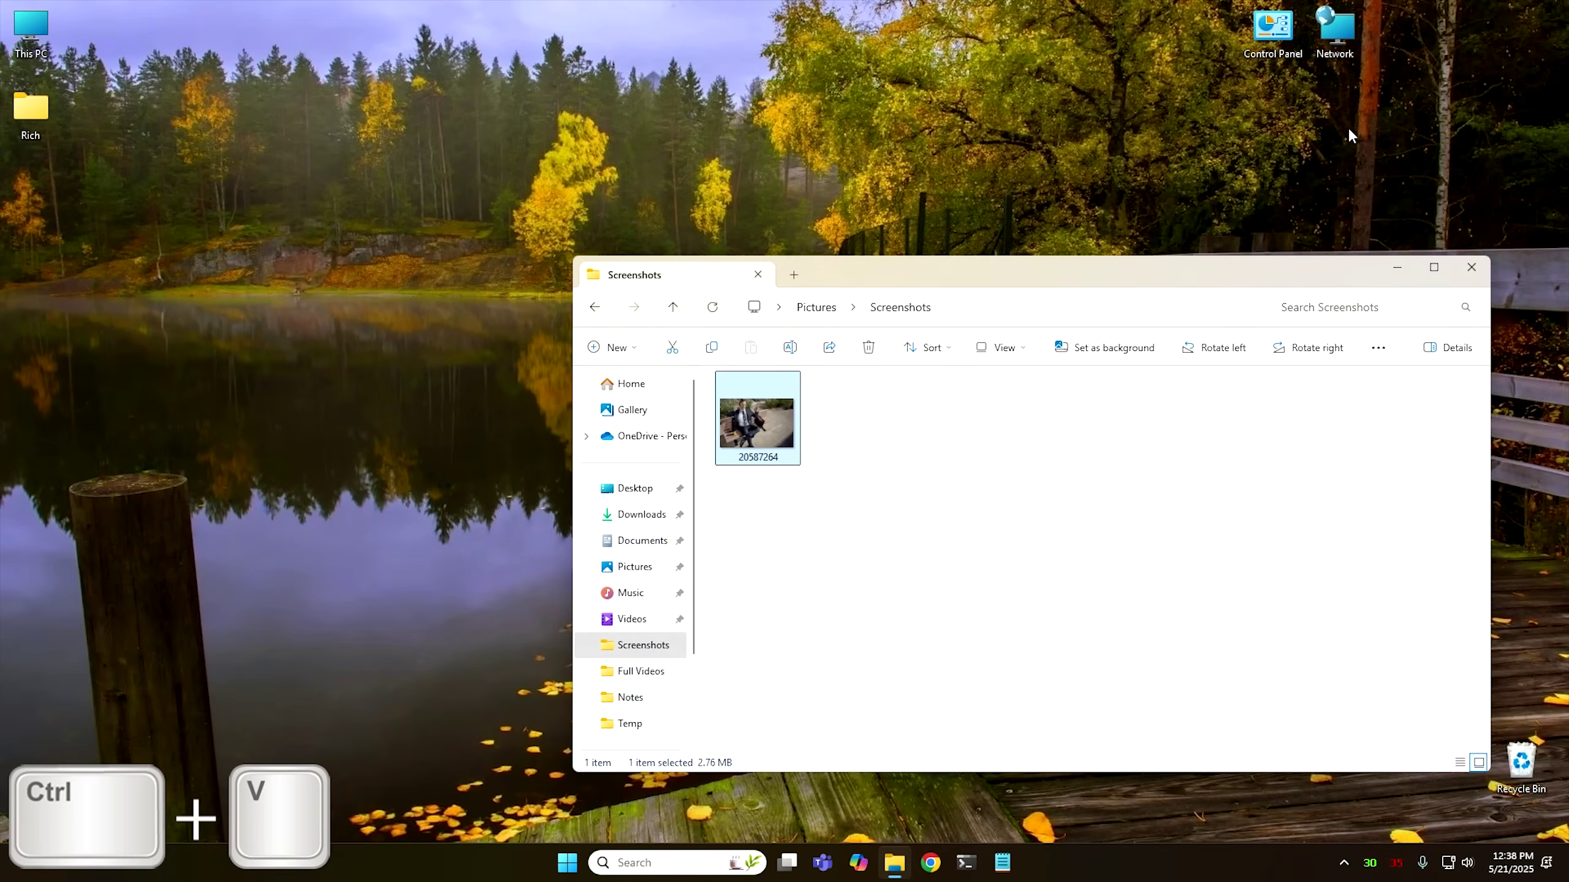
Return to the Pictures folder and select the architecture-landscape-nature-castle-wallpaper image.
key("BackSpace")
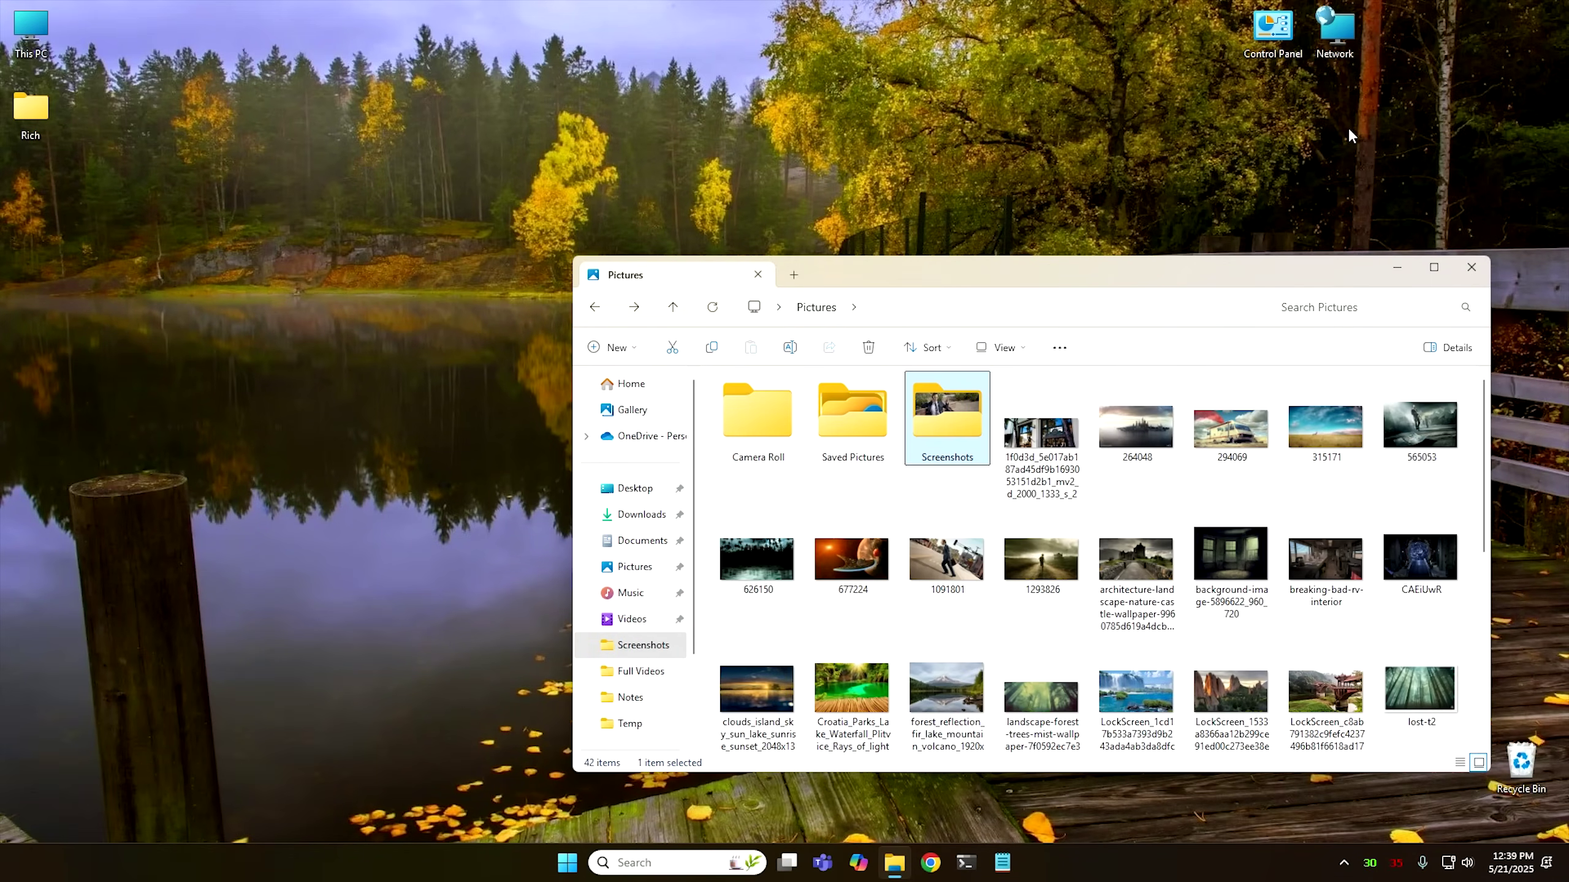
key("Right")
key("Right")
key("Down")
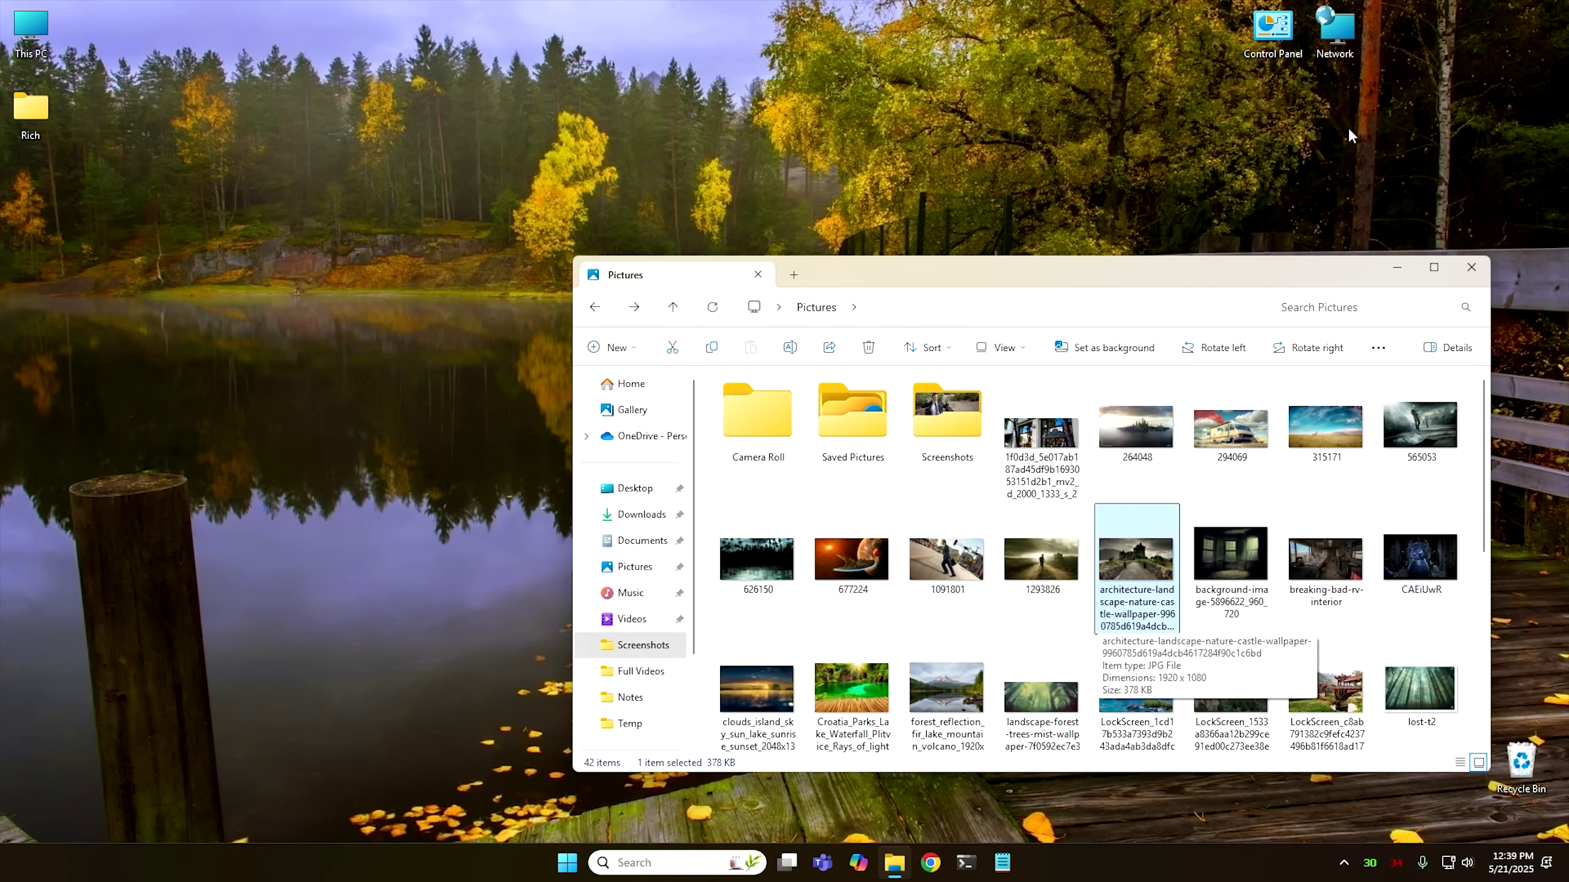
Undo the move of image 20587264 into the Screenshots folder.
key("Up")
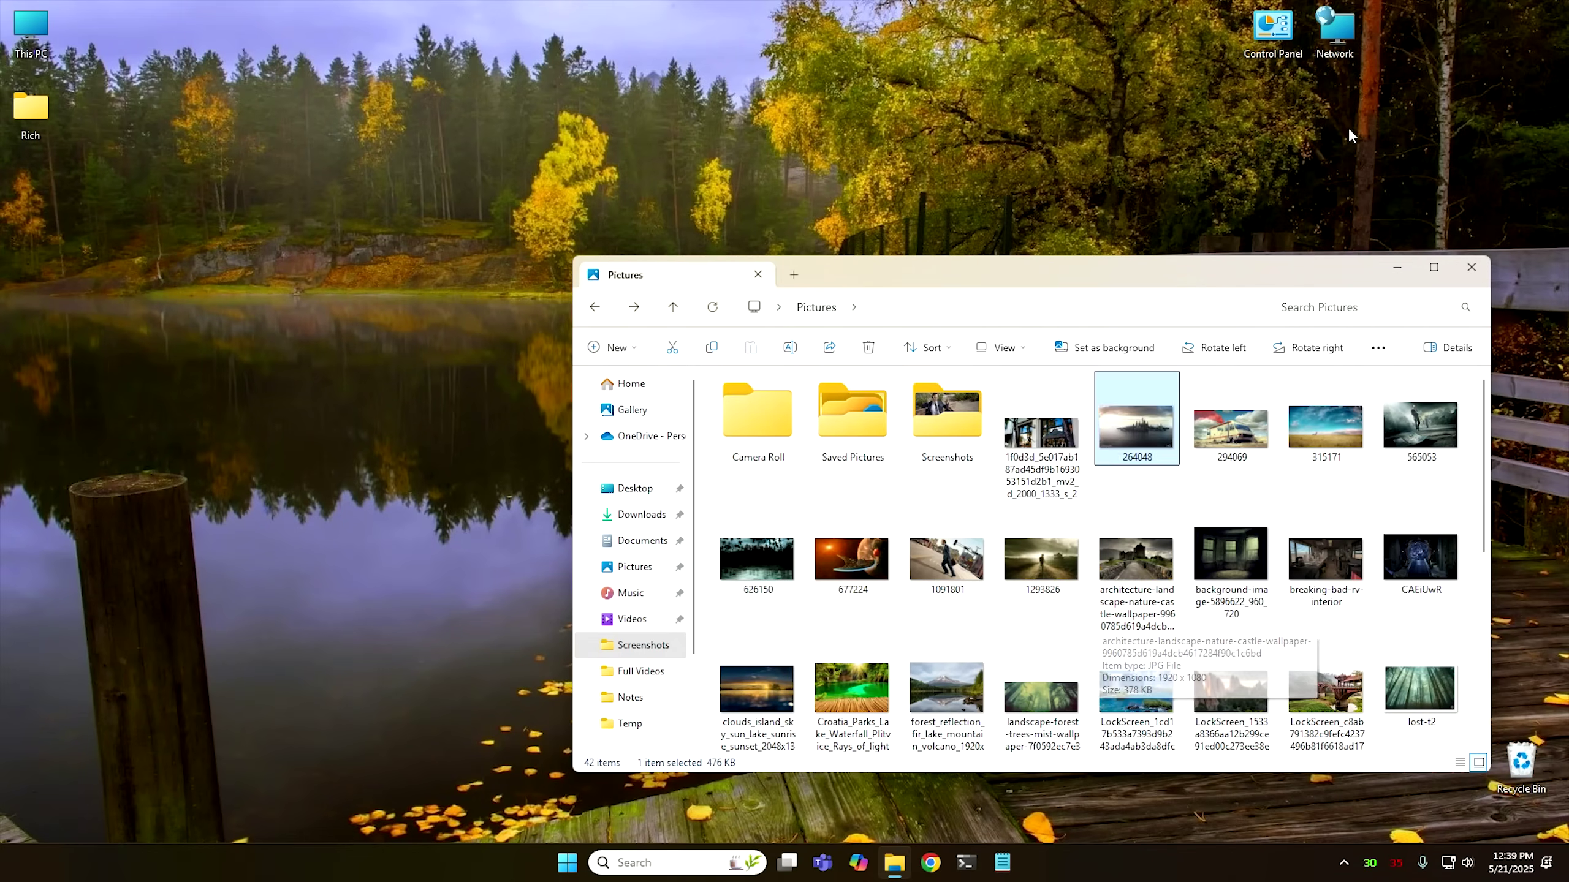
key("Left")
key("Left")
key("Right")
key("Down")
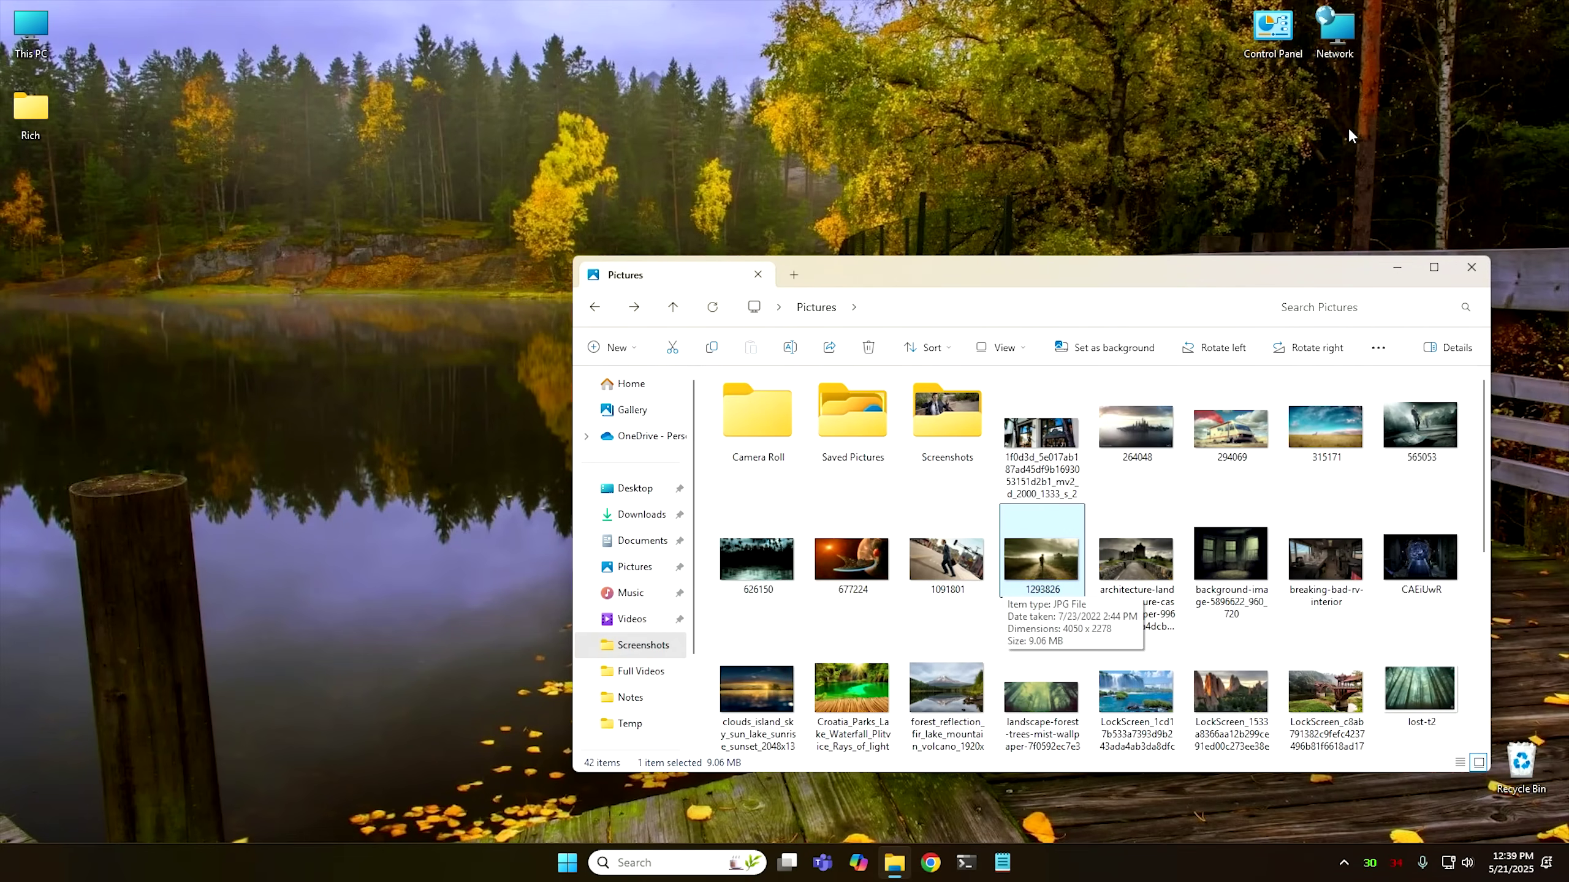
key("ctrl+z")
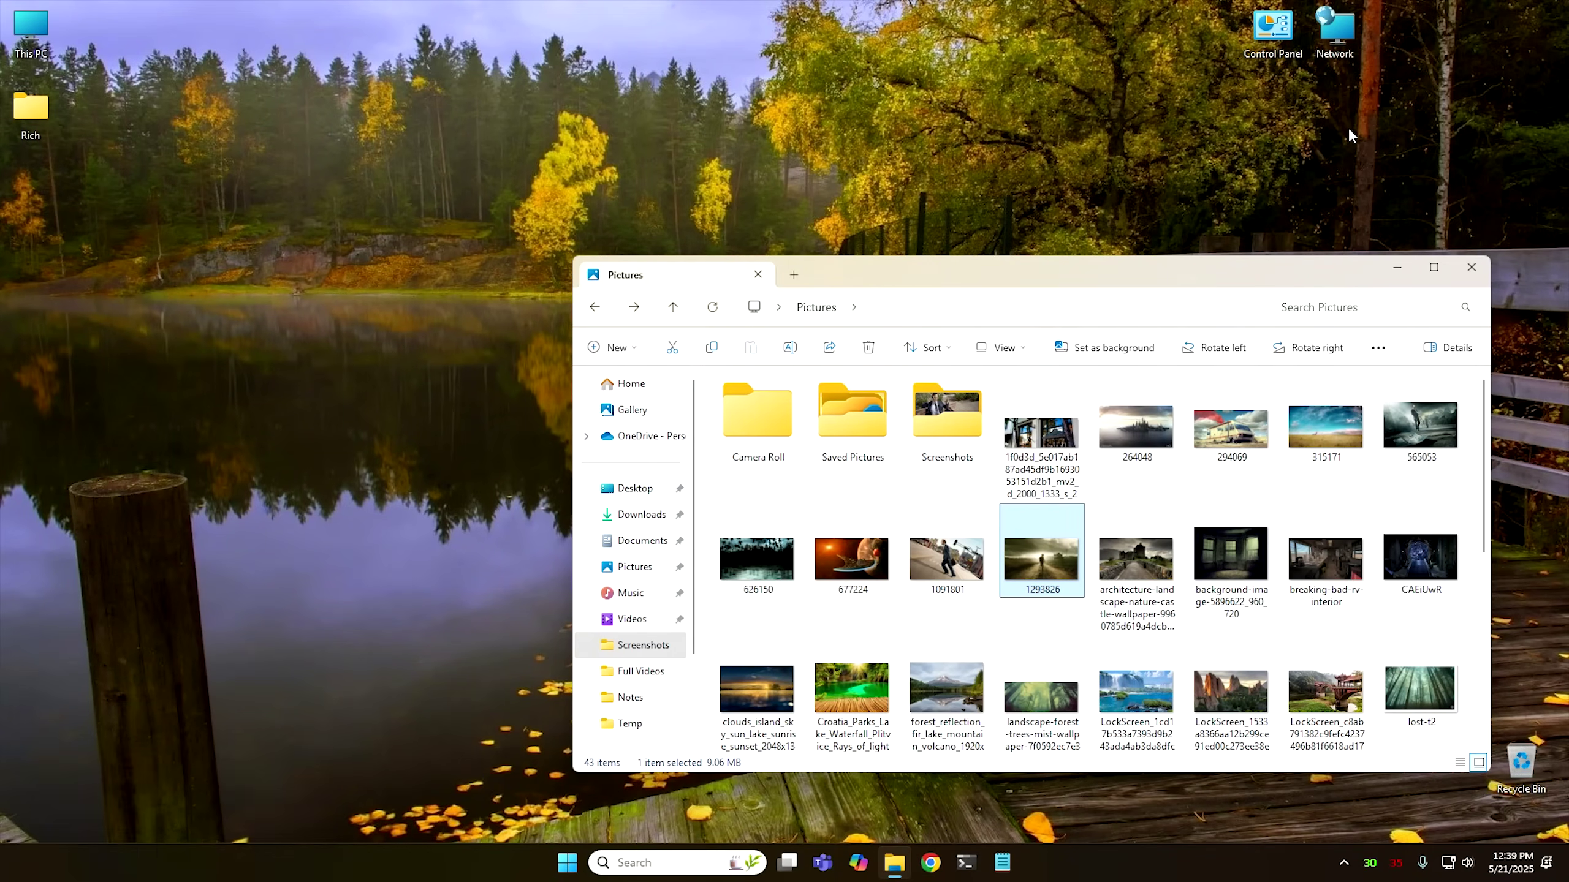
Look through the Pictures folder for the restored image 20587264.
key("Down")
key("Down")
key("Down")
key("Down")
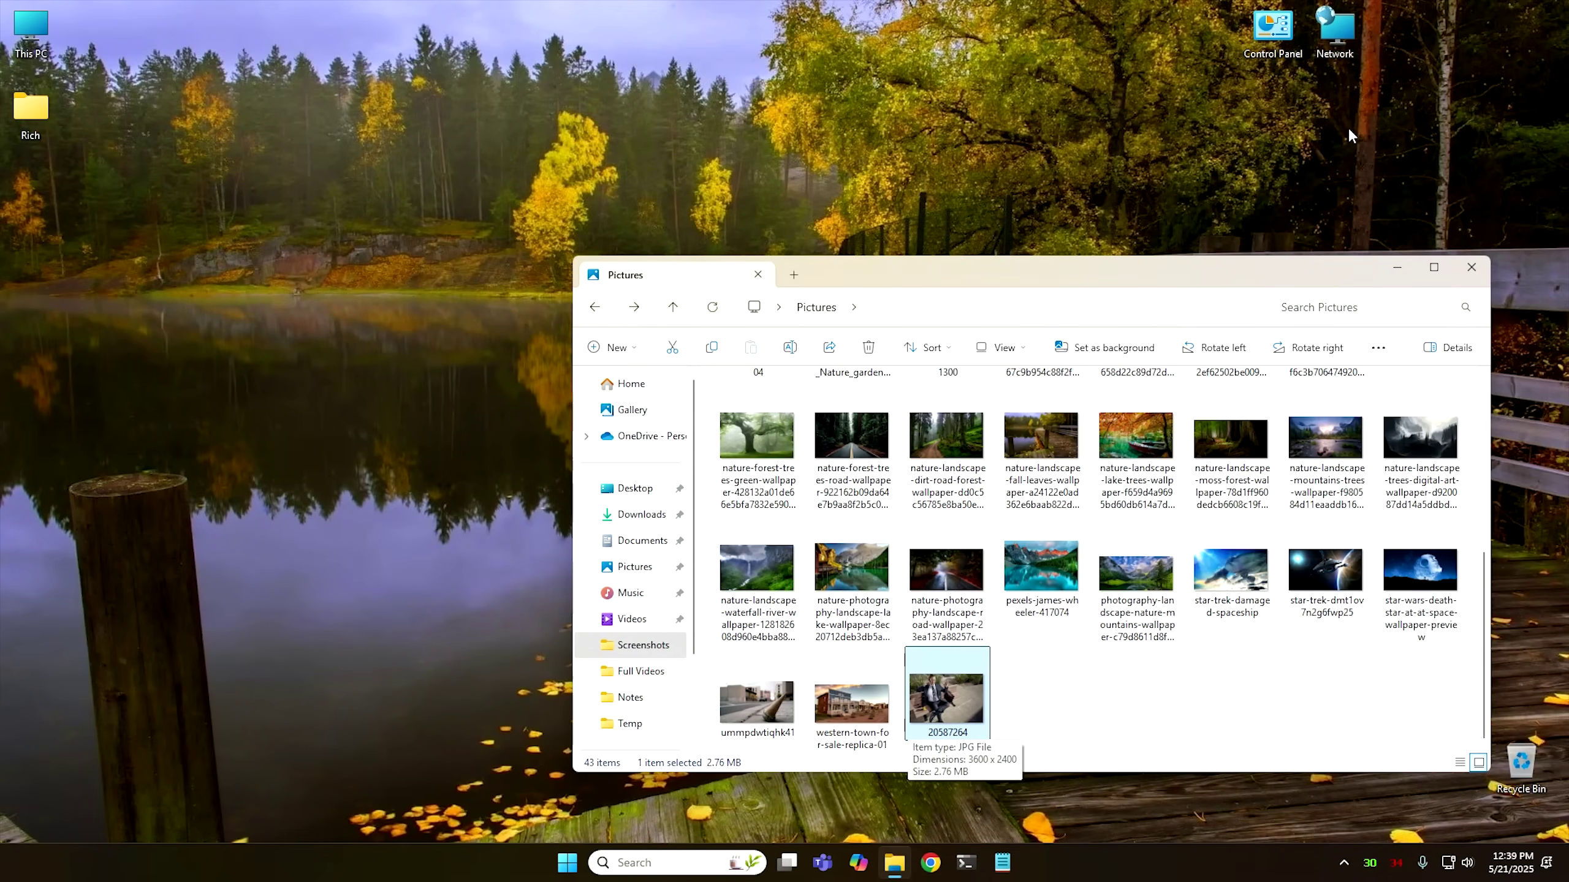
key("Up")
key("Up")
key("Up")
key("Up")
key("Up")
key("Down")
key("Down")
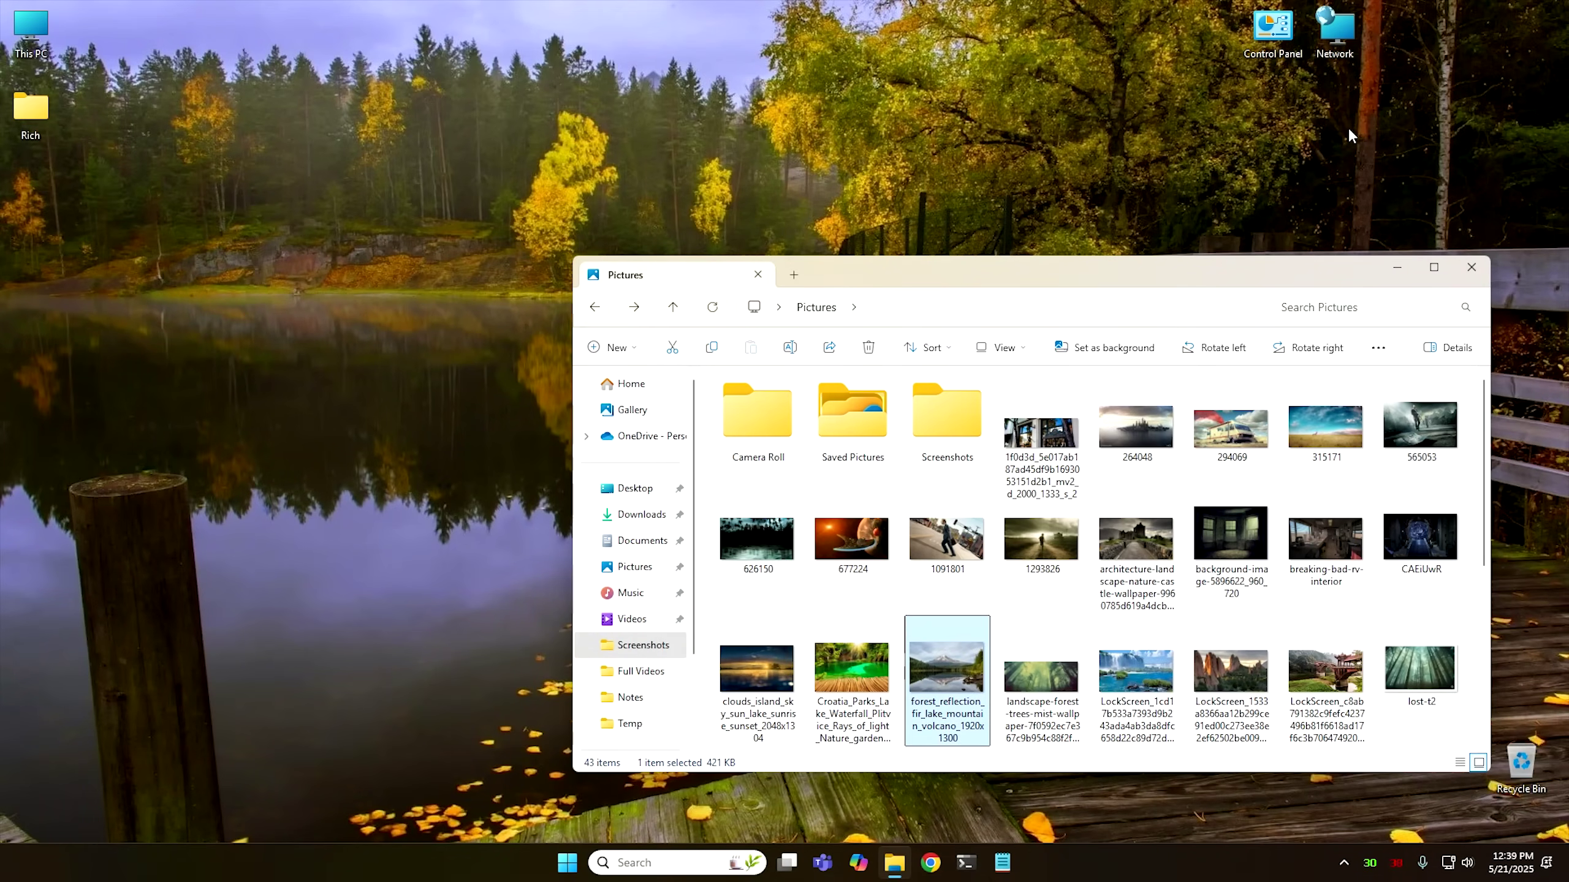
Refresh the Pictures folder listing and select image 20587264.
key("Right")
key("Up")
key("Right")
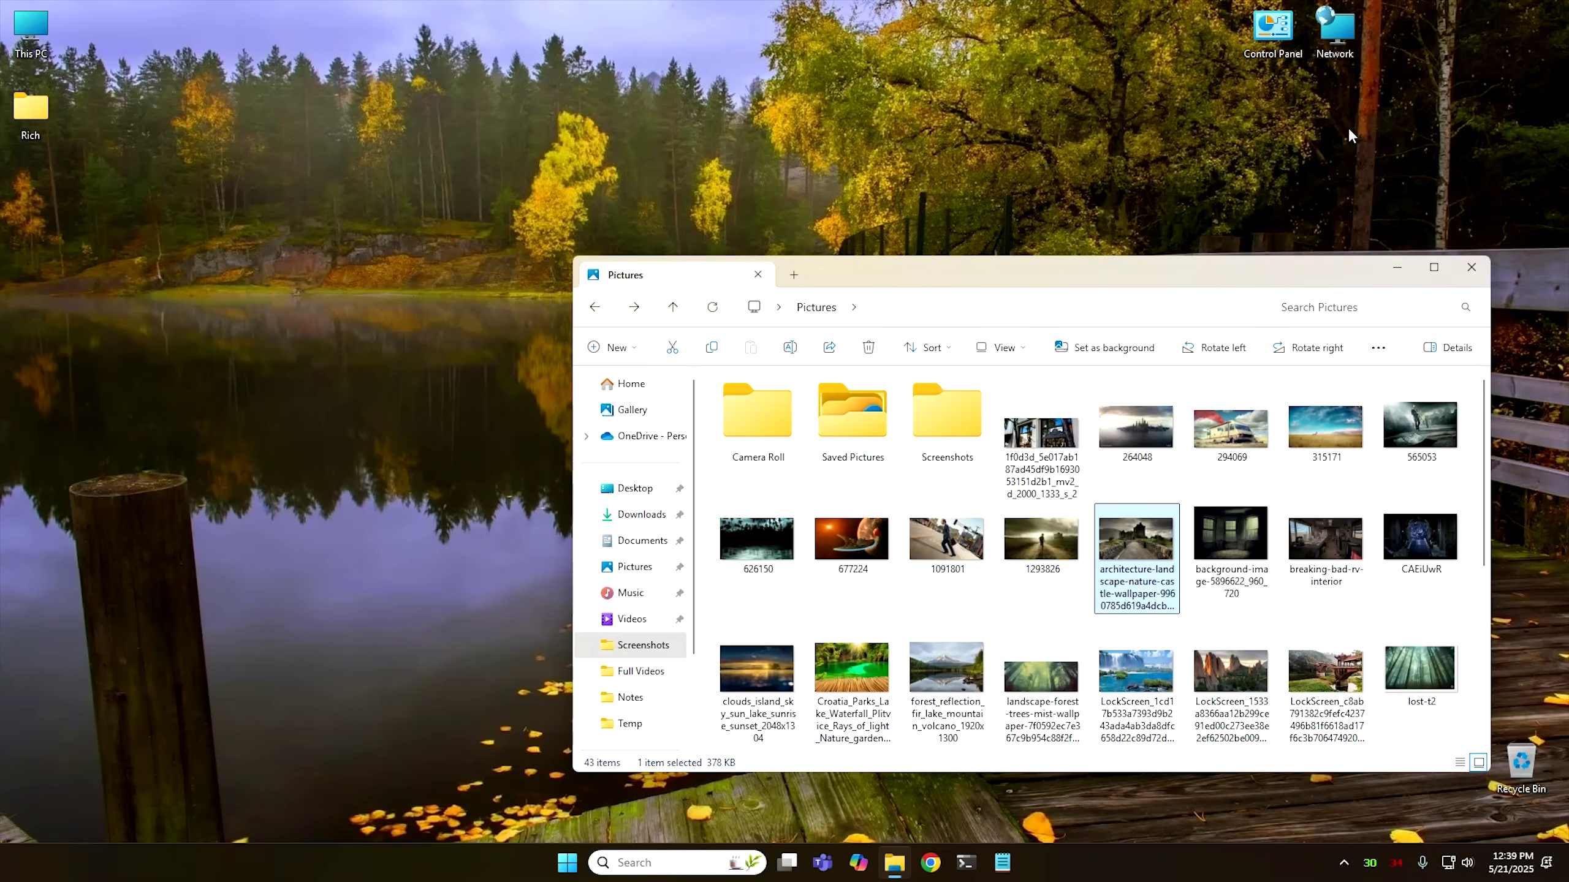
key("F5")
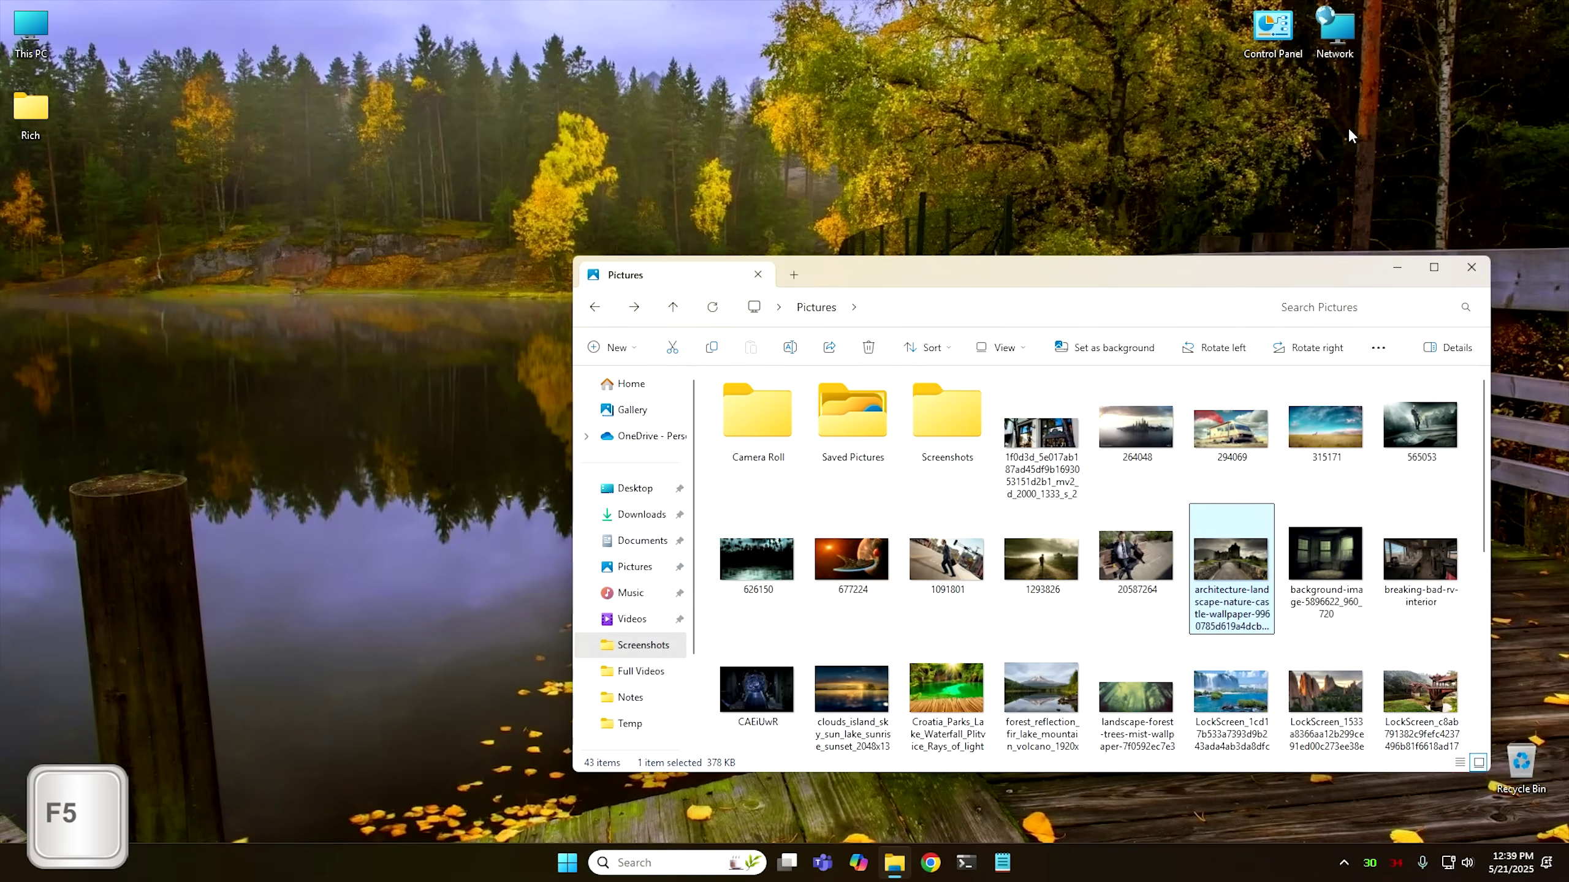
key("Left")
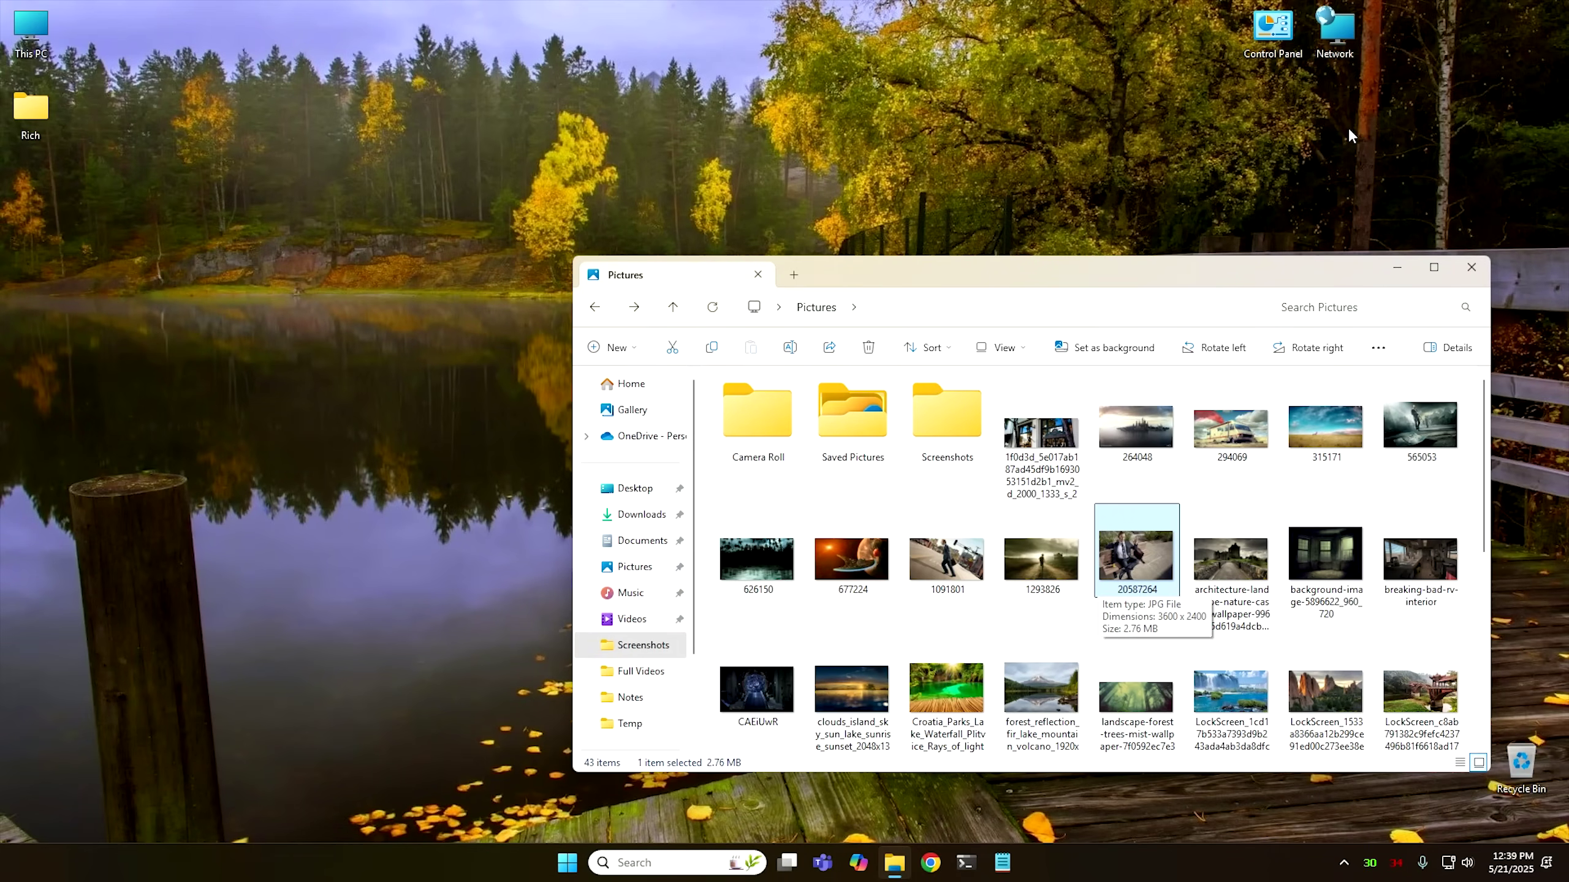
Redo the move of image 20587264 and check for it inside the Screenshots folder.
key("ctrl+y")
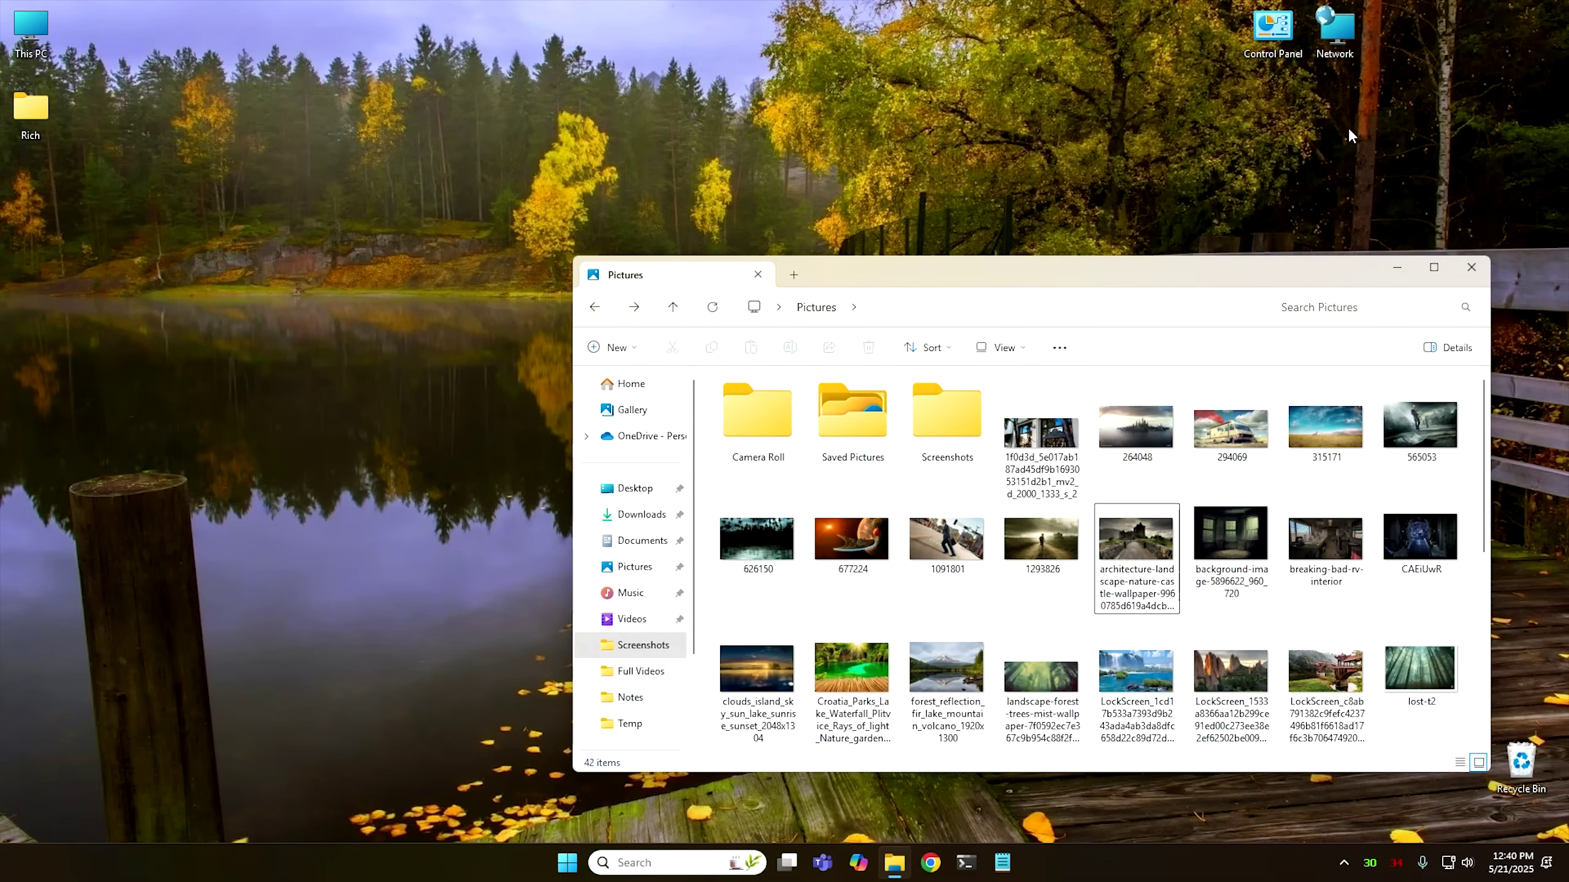
key("Left")
key("Left")
key("Up")
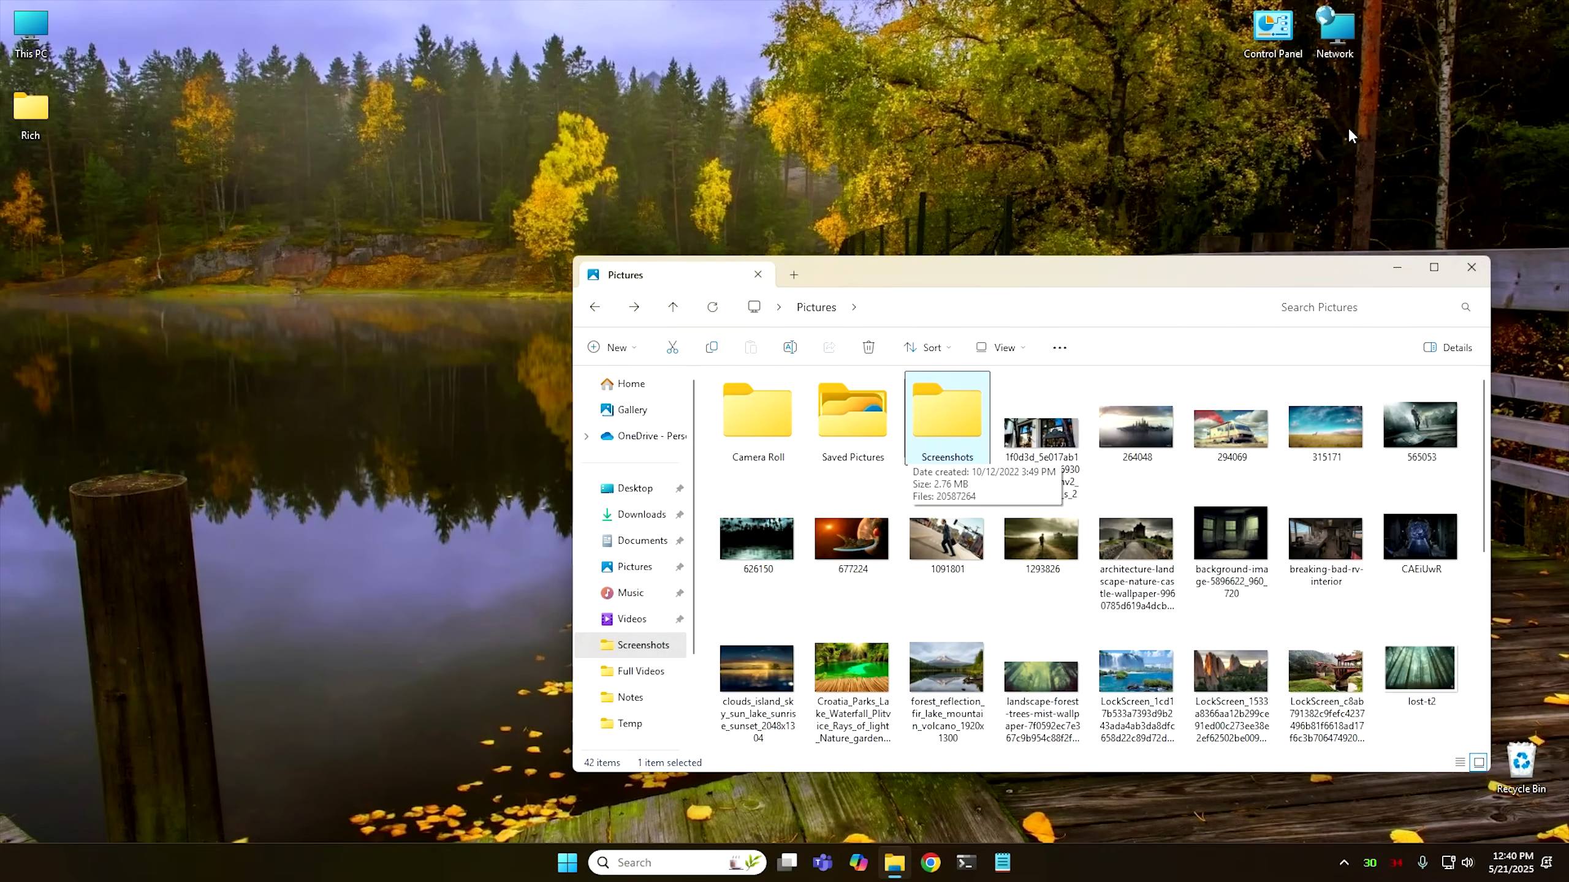
key("Return")
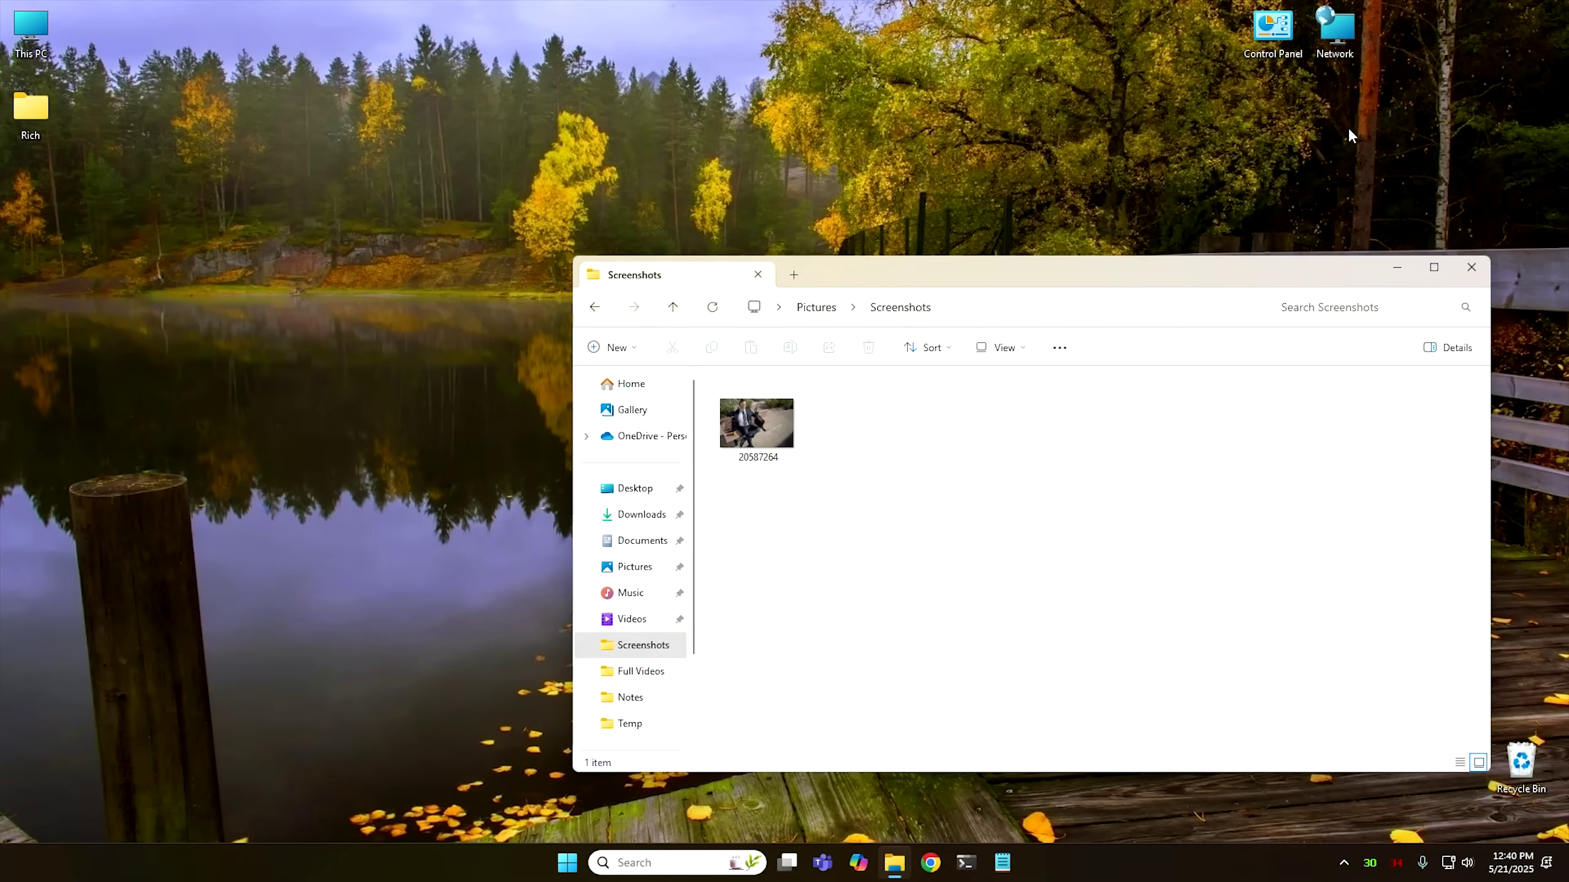
key("Right")
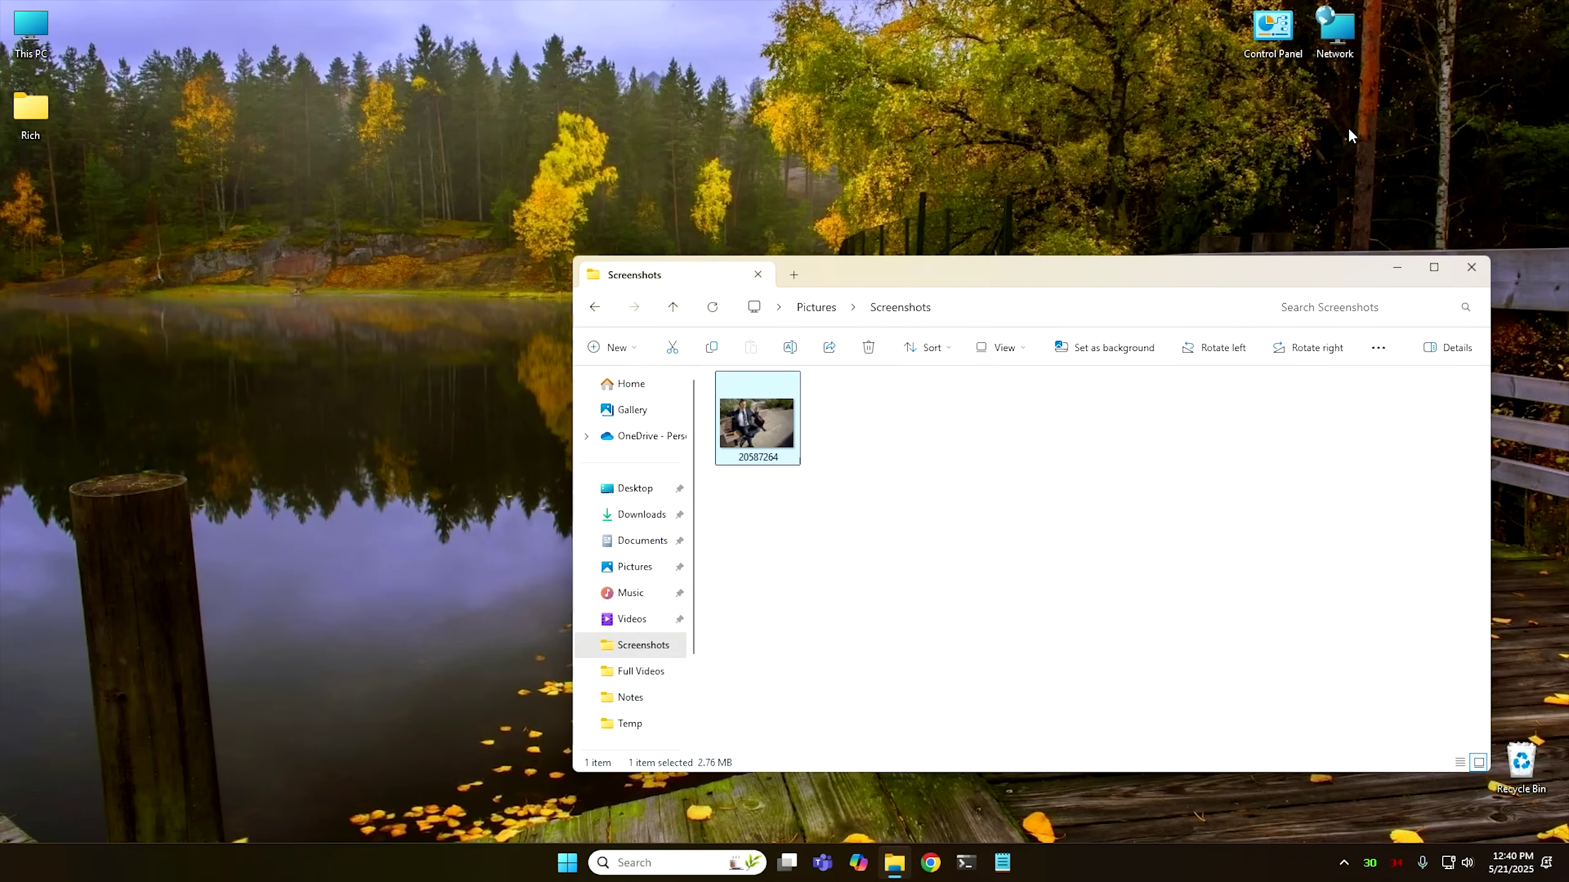
key("alt+Left")
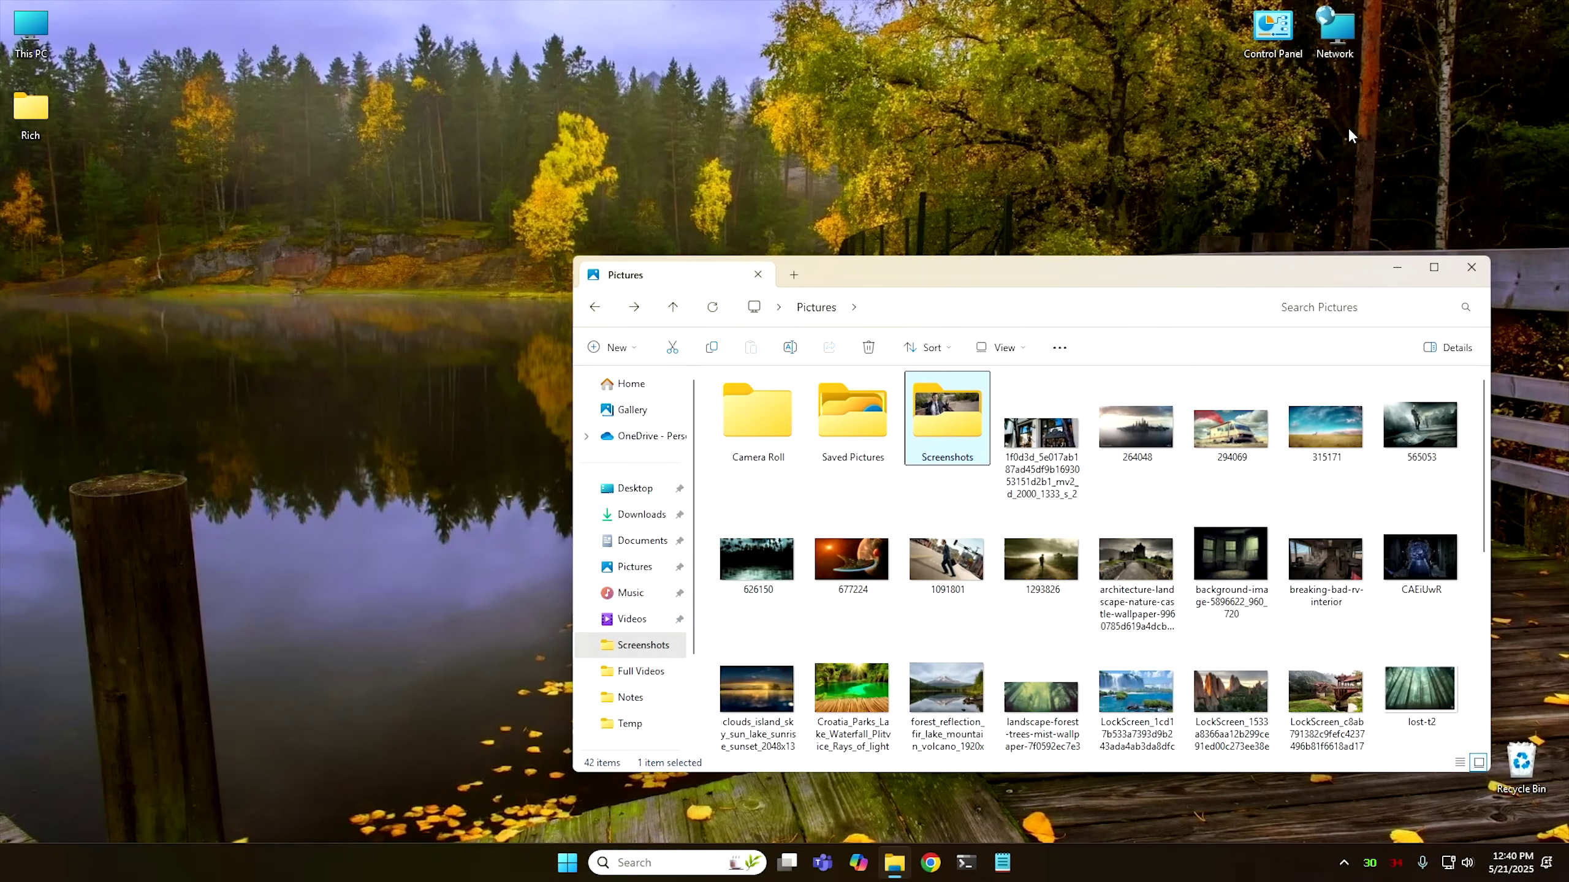
Delete all items in the Pictures folder and undo the deletion.
key("ctrl+a")
left_click(1041, 560)
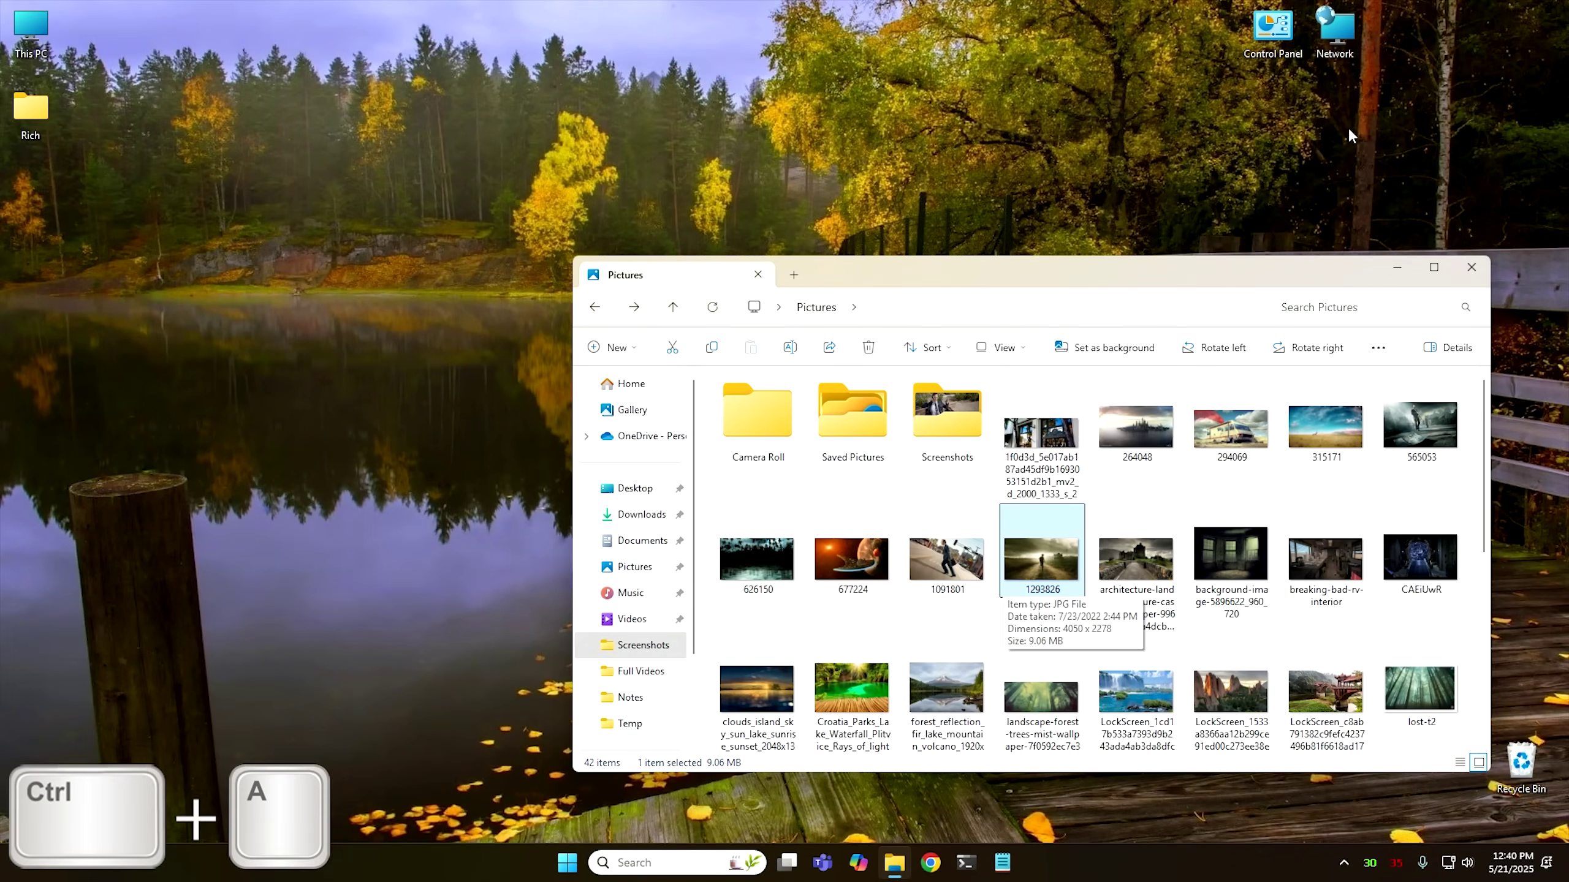
key("ctrl+a")
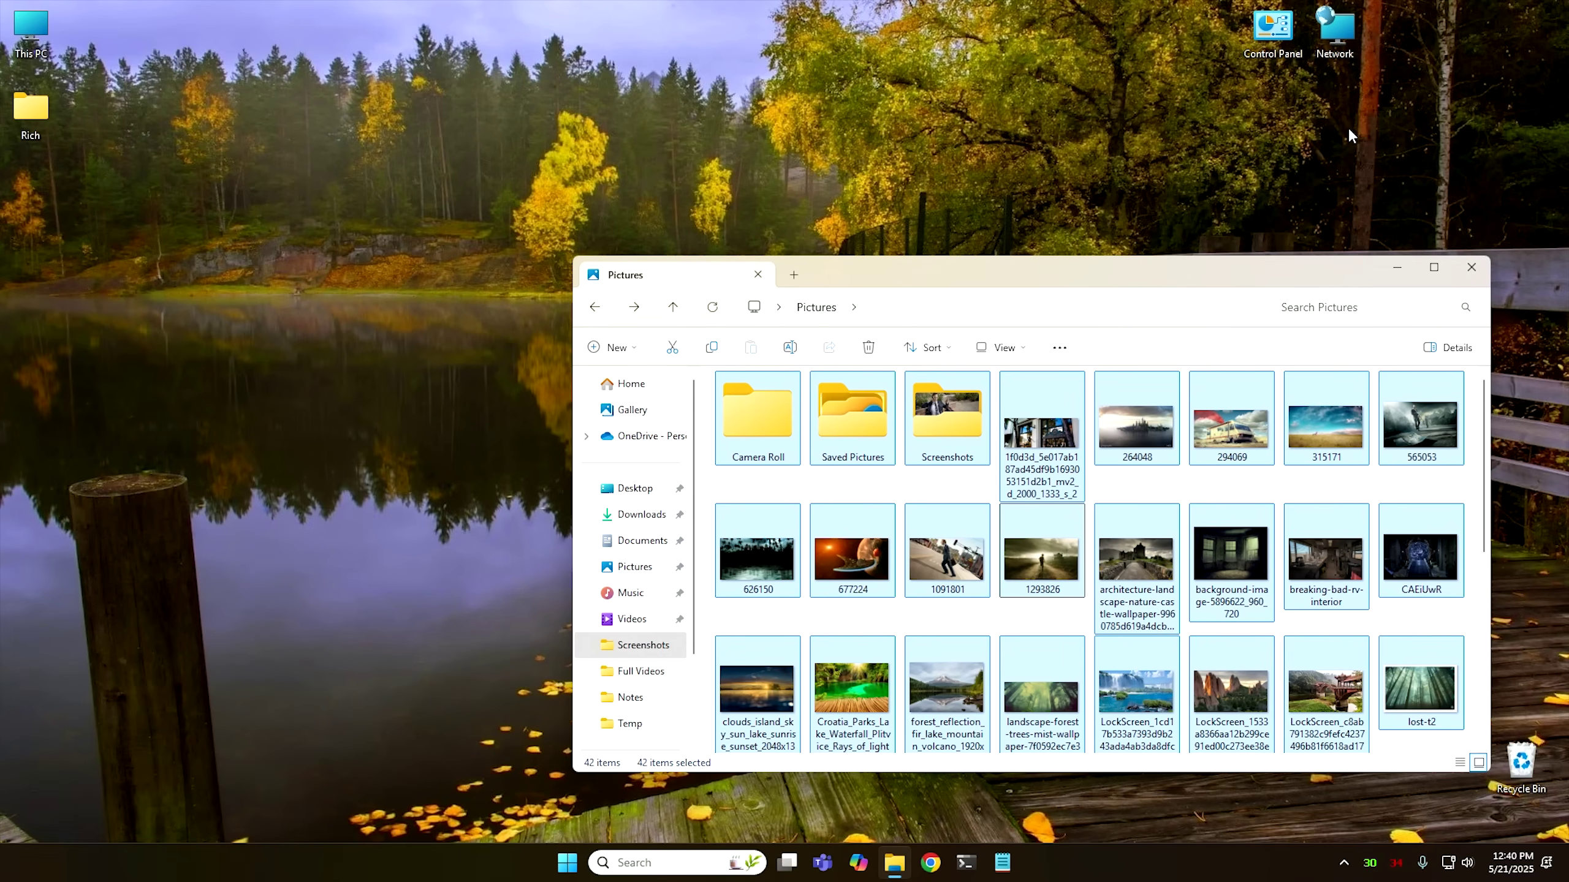
key("ctrl+d")
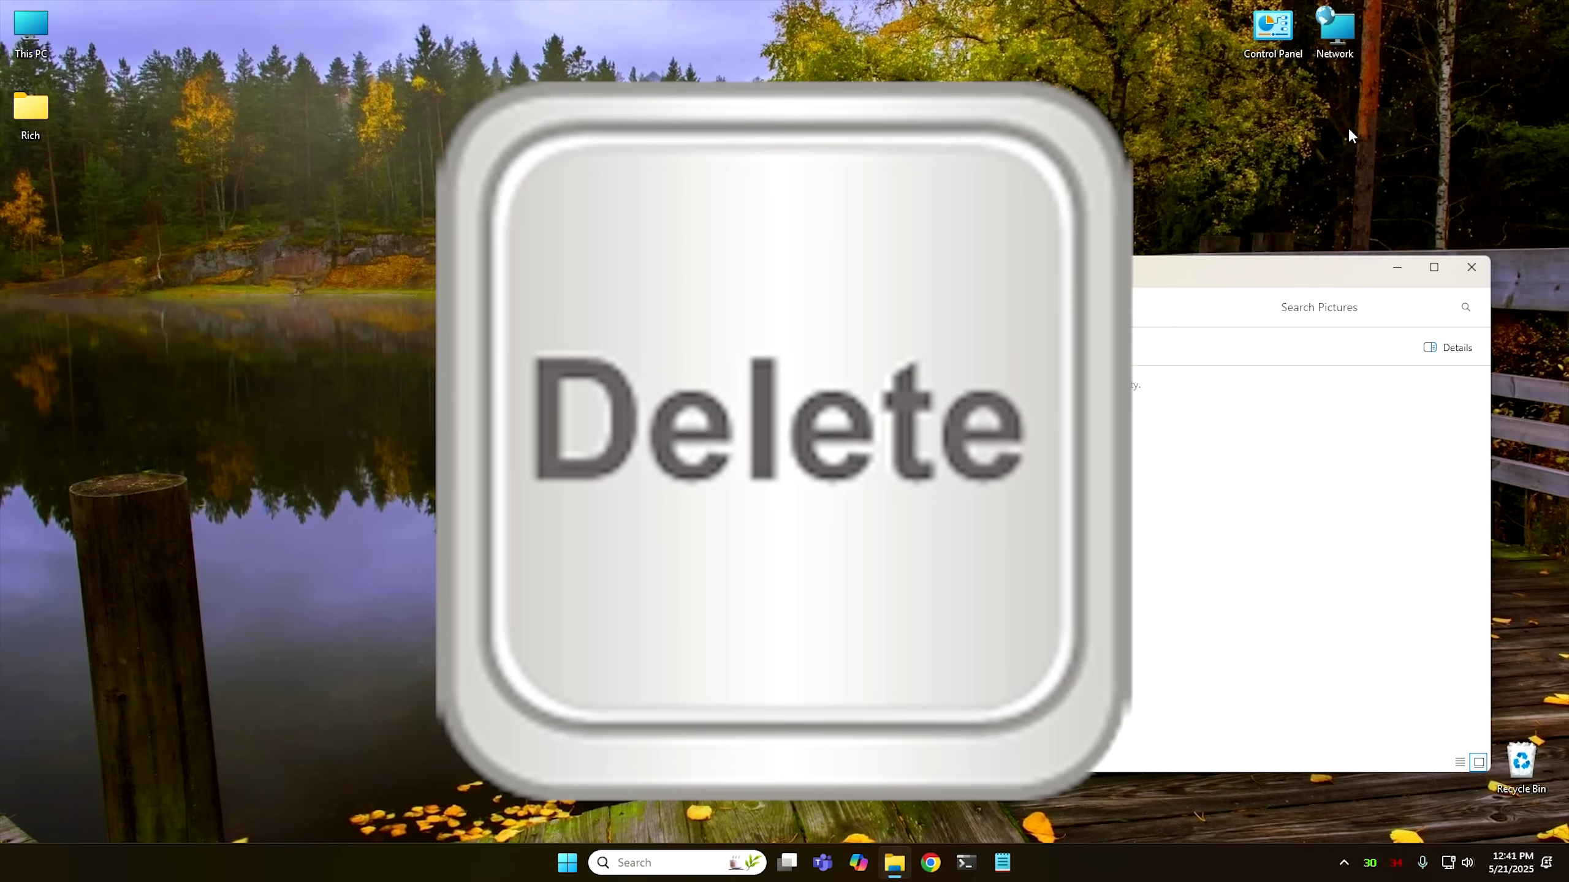
key("ctrl+z")
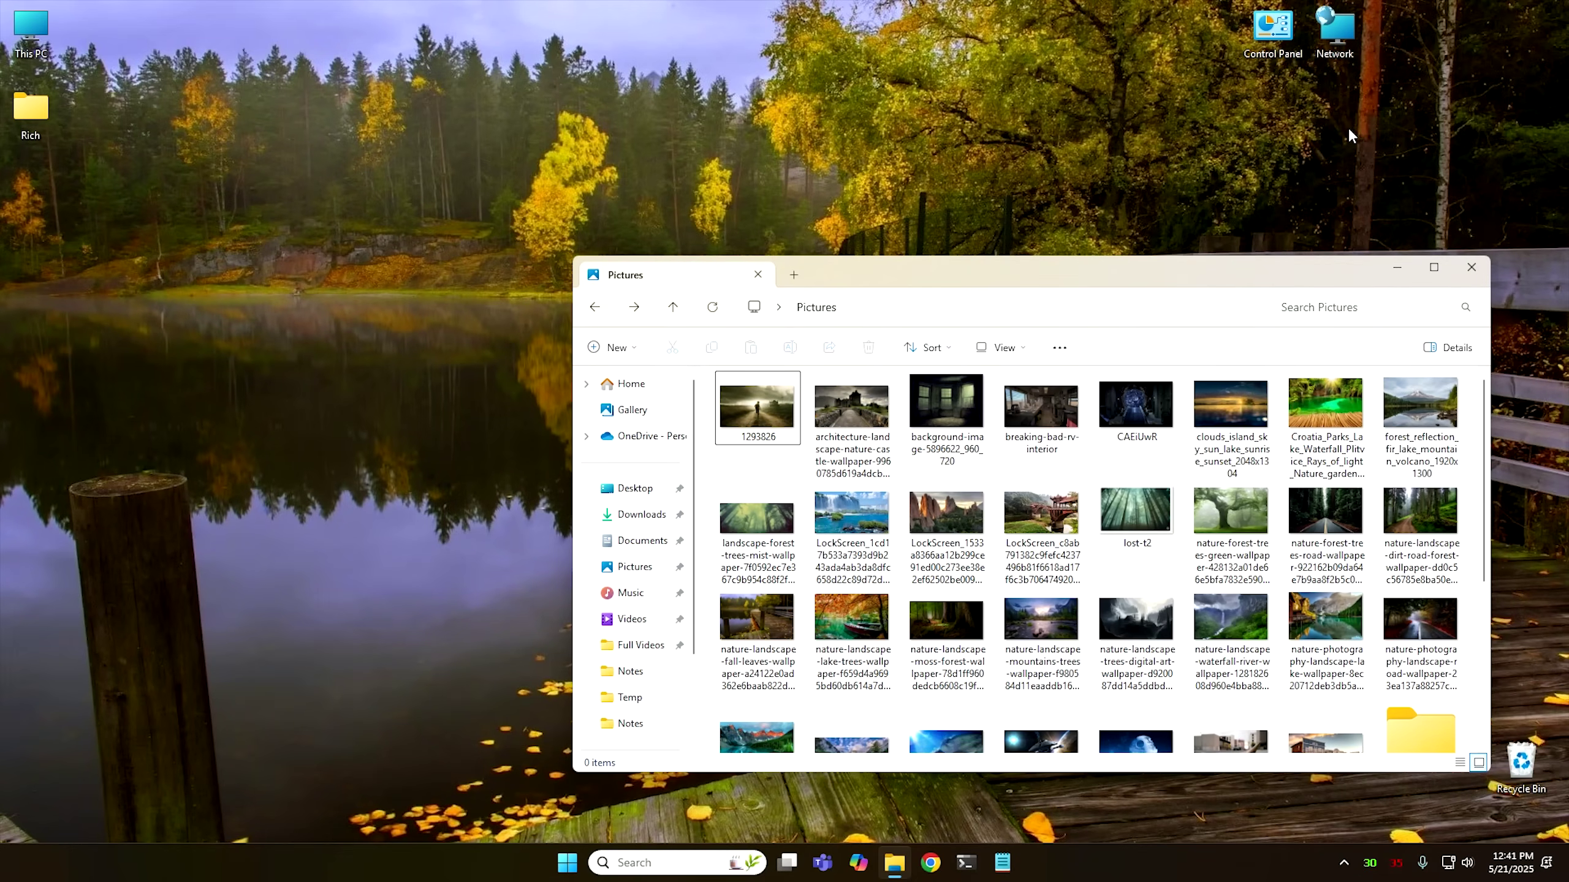
key("Down")
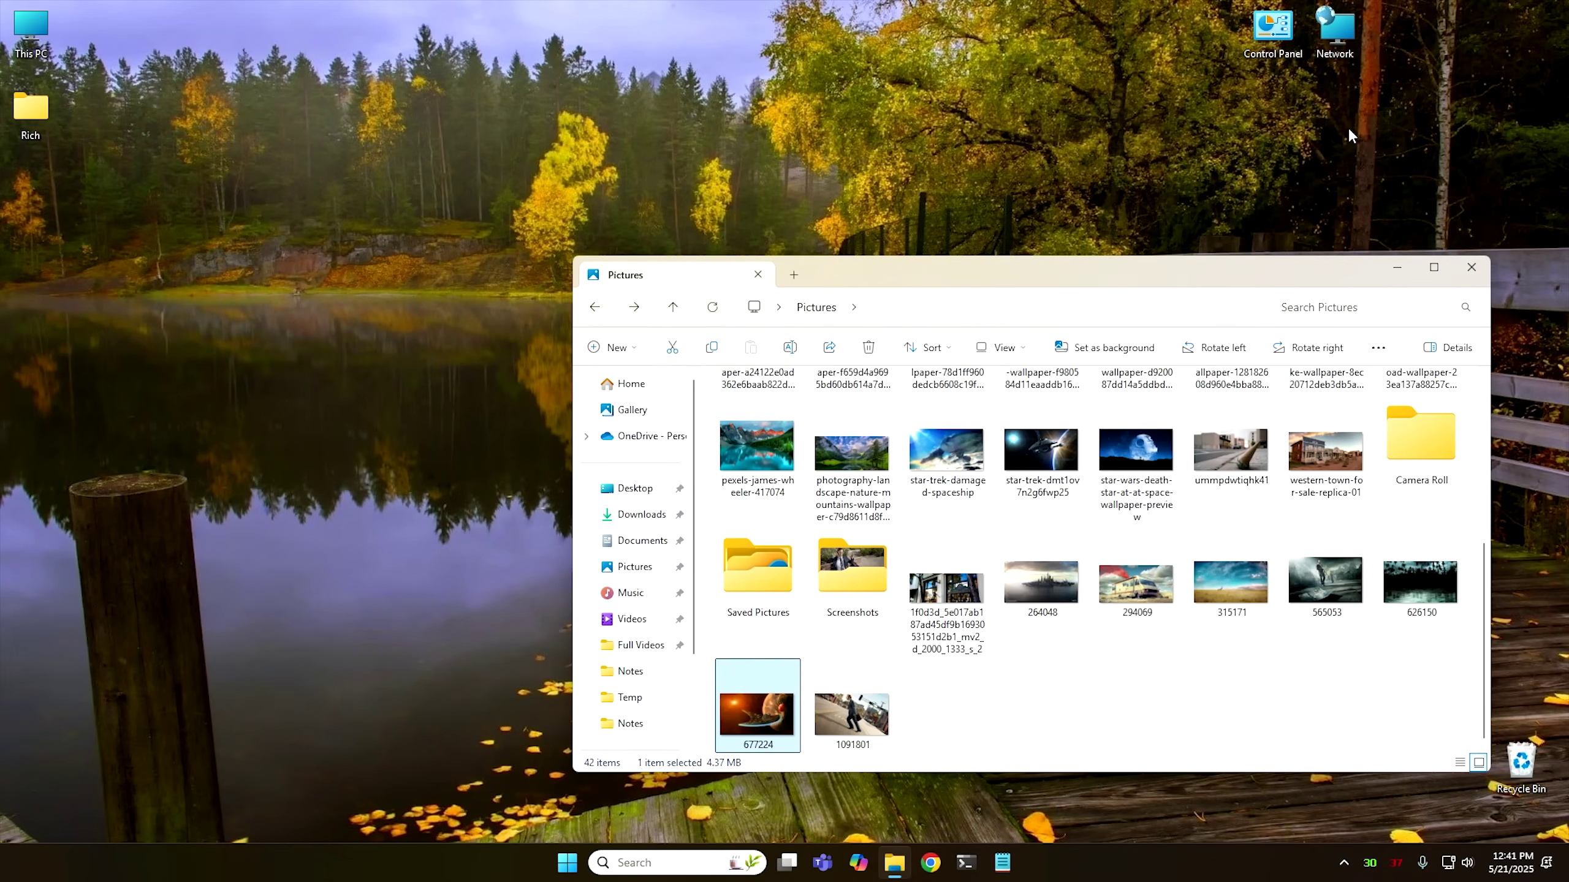
key("Up")
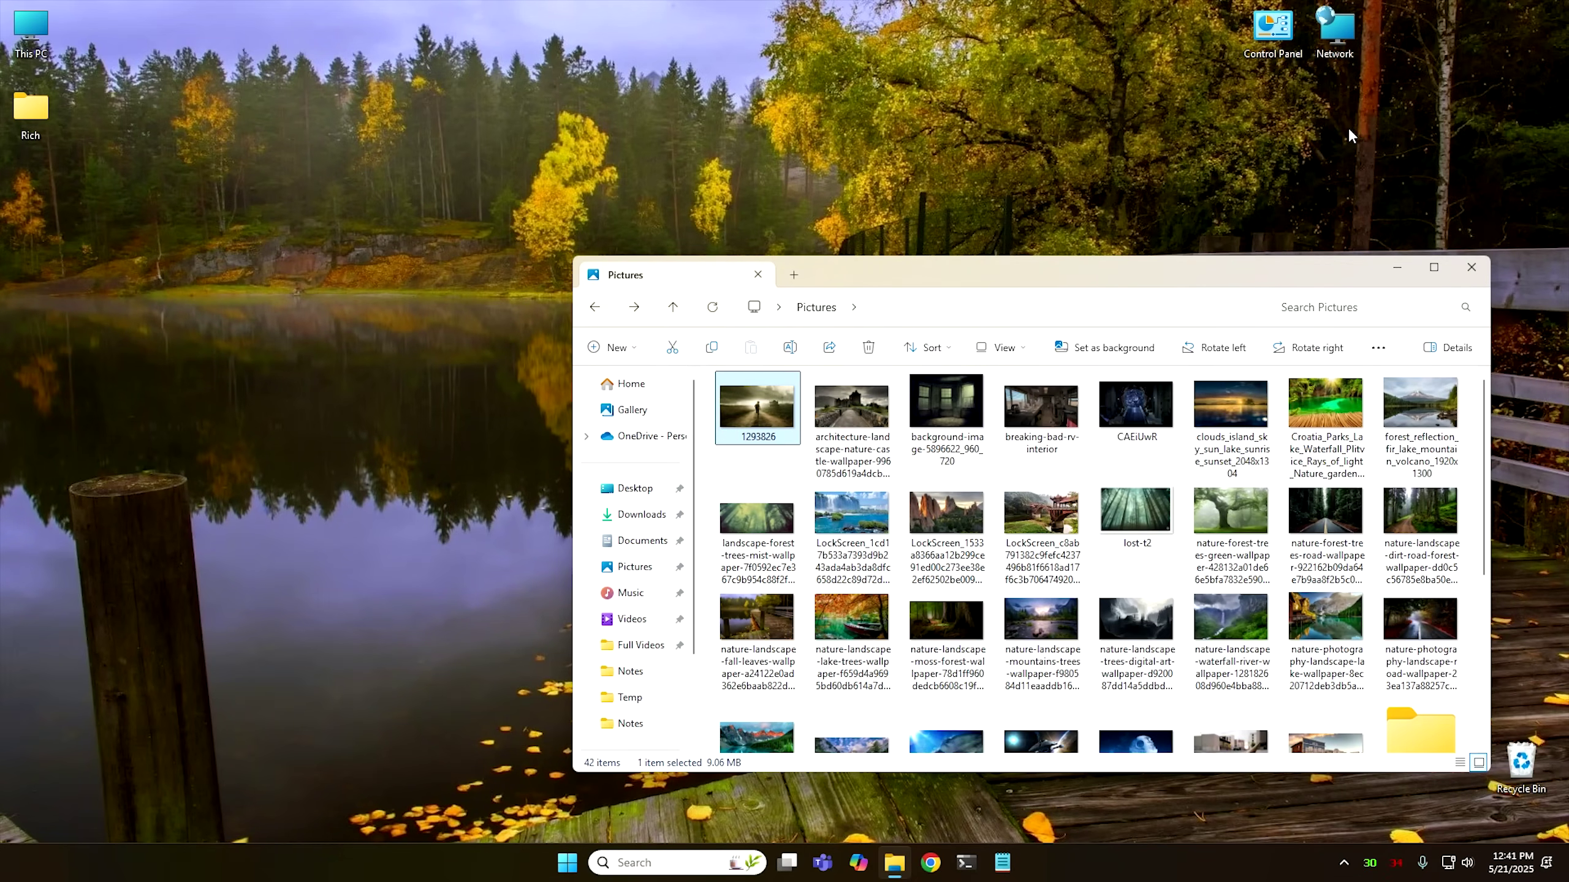
Select and delete every Pictures item once more, and restore them by undoing it.
key("ctrl+a")
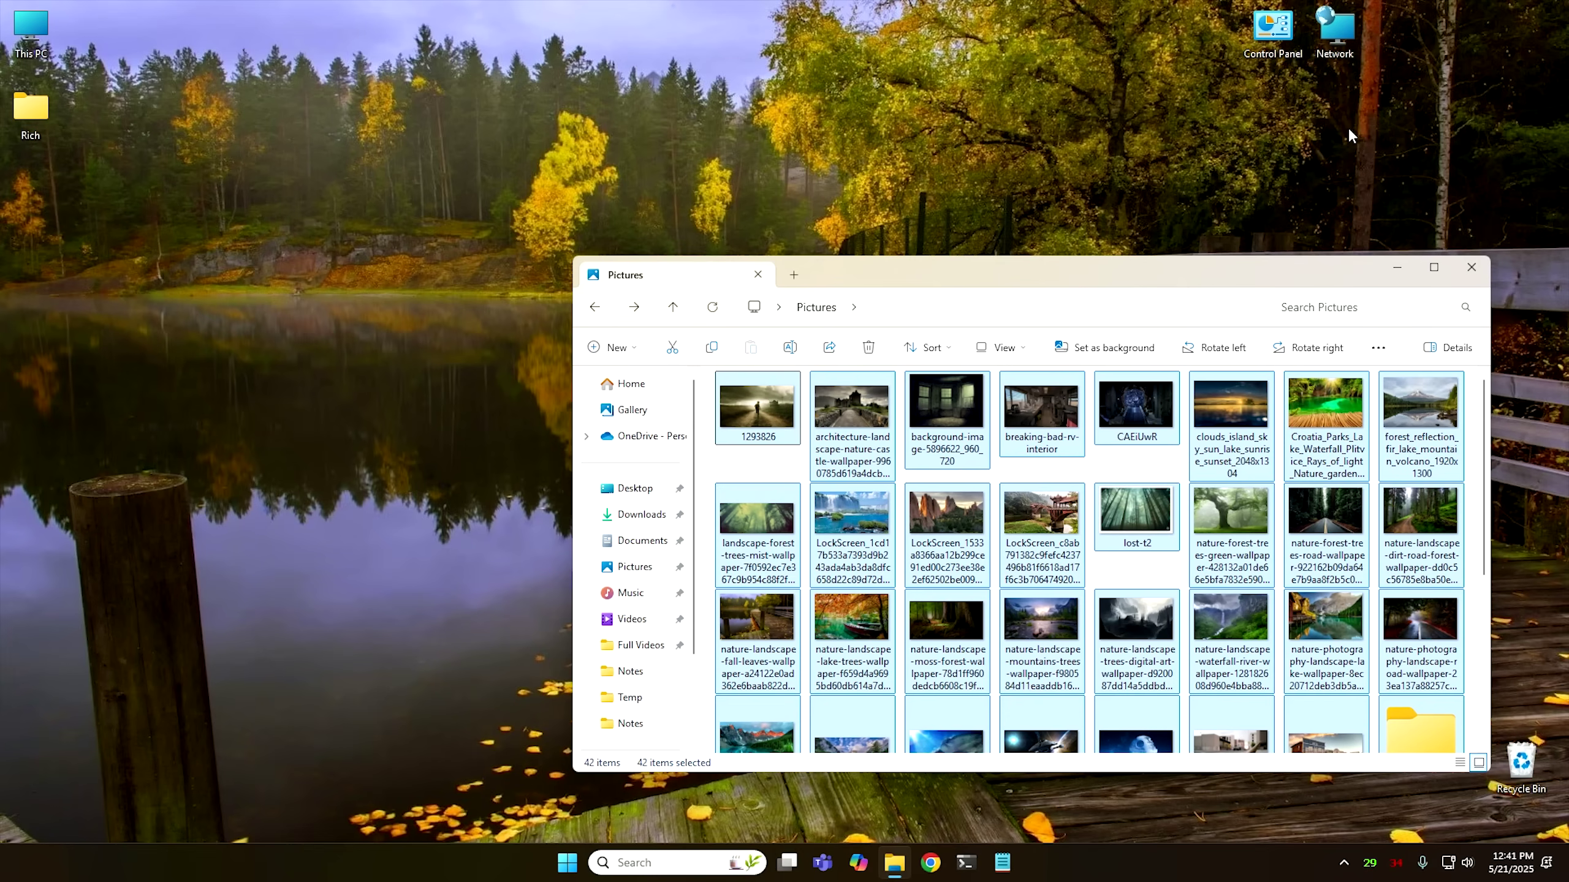
key("Delete")
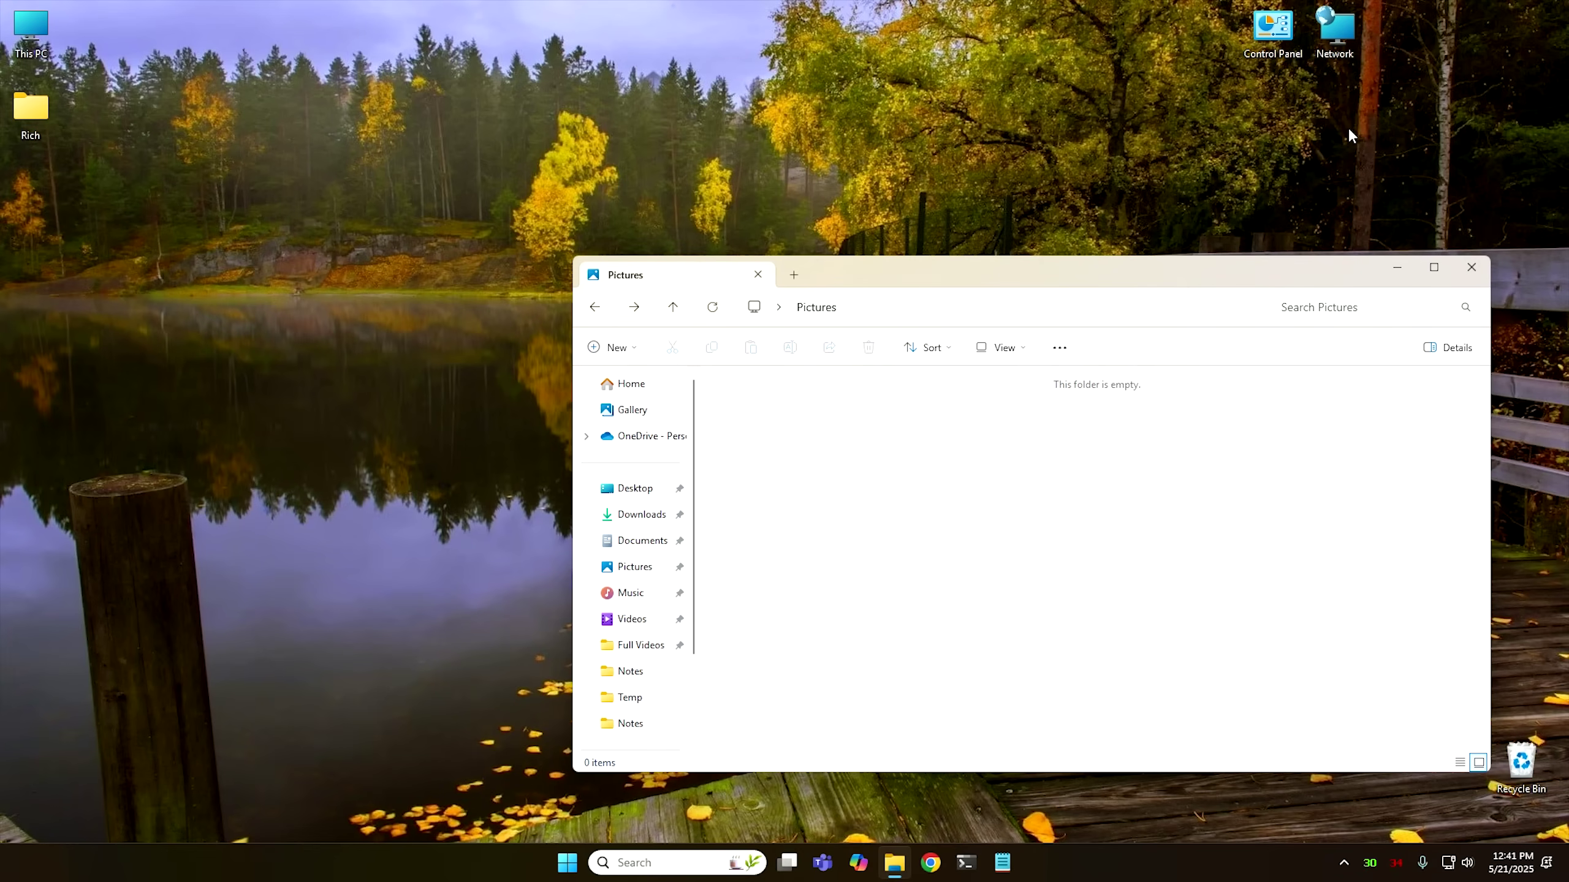
key("ctrl+z")
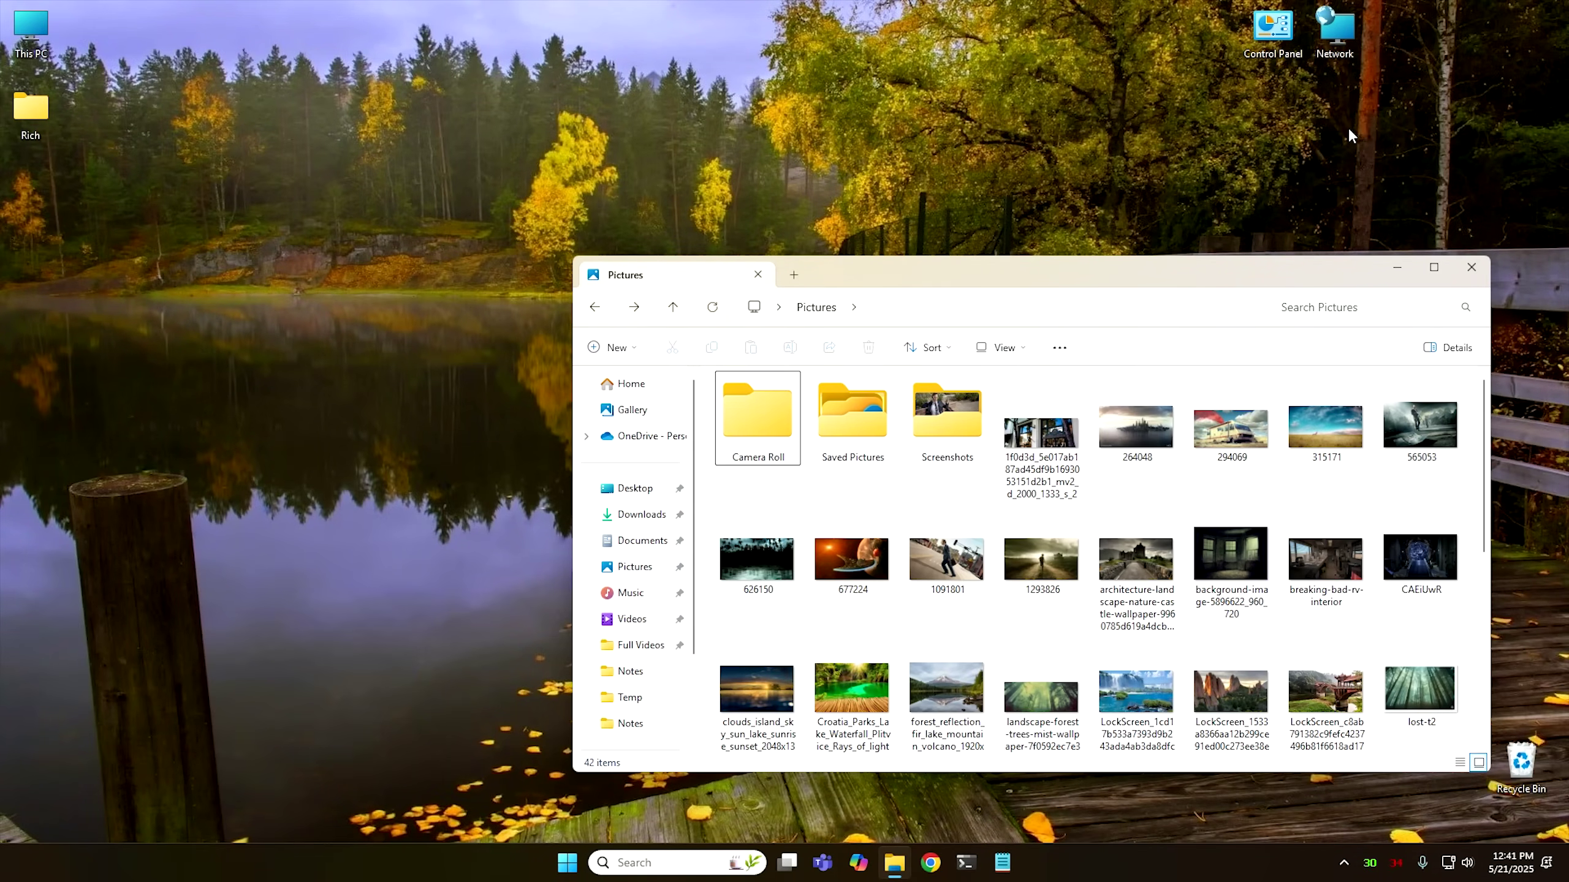
Select the architecture-landscape-nature-castle-wallpaper image and open its context menu.
key("Right")
key("Right")
key("Right")
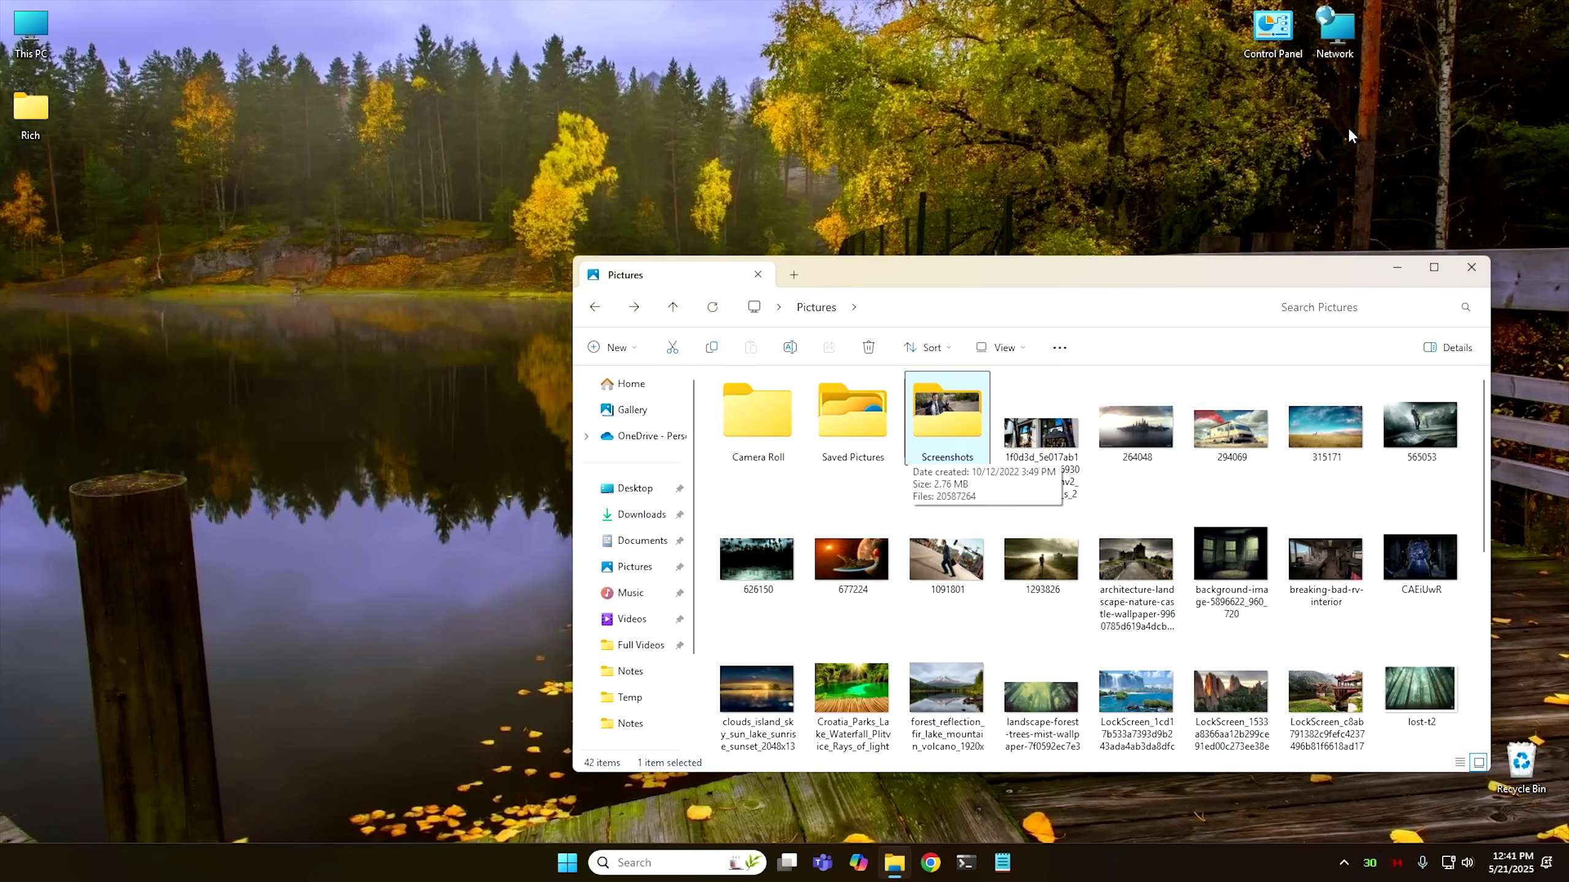
key("Down")
key("Right")
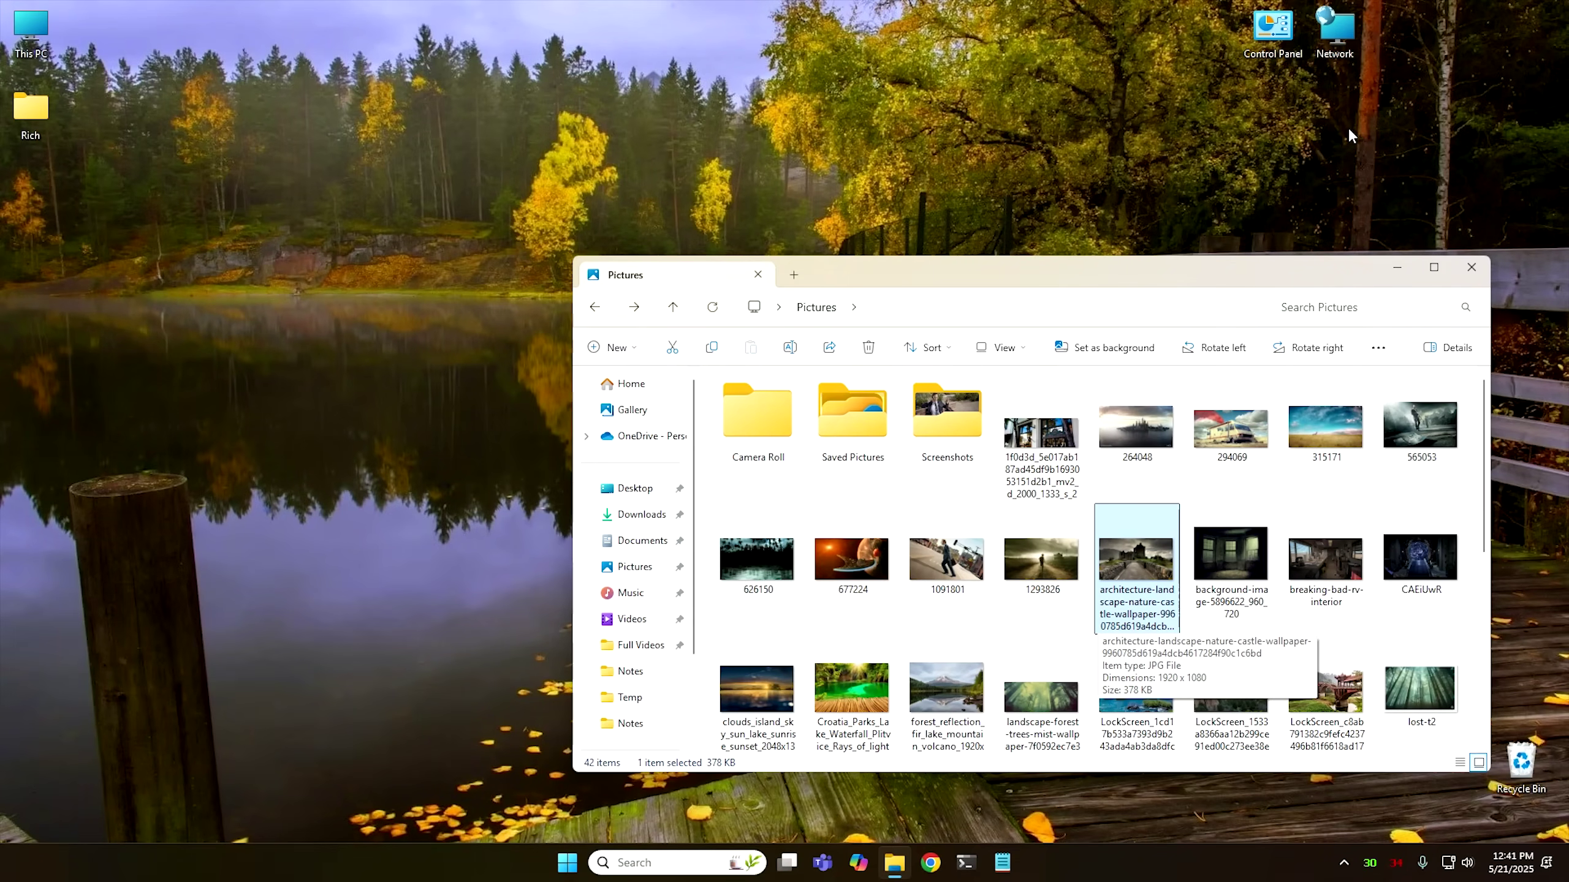
key("shift+F10")
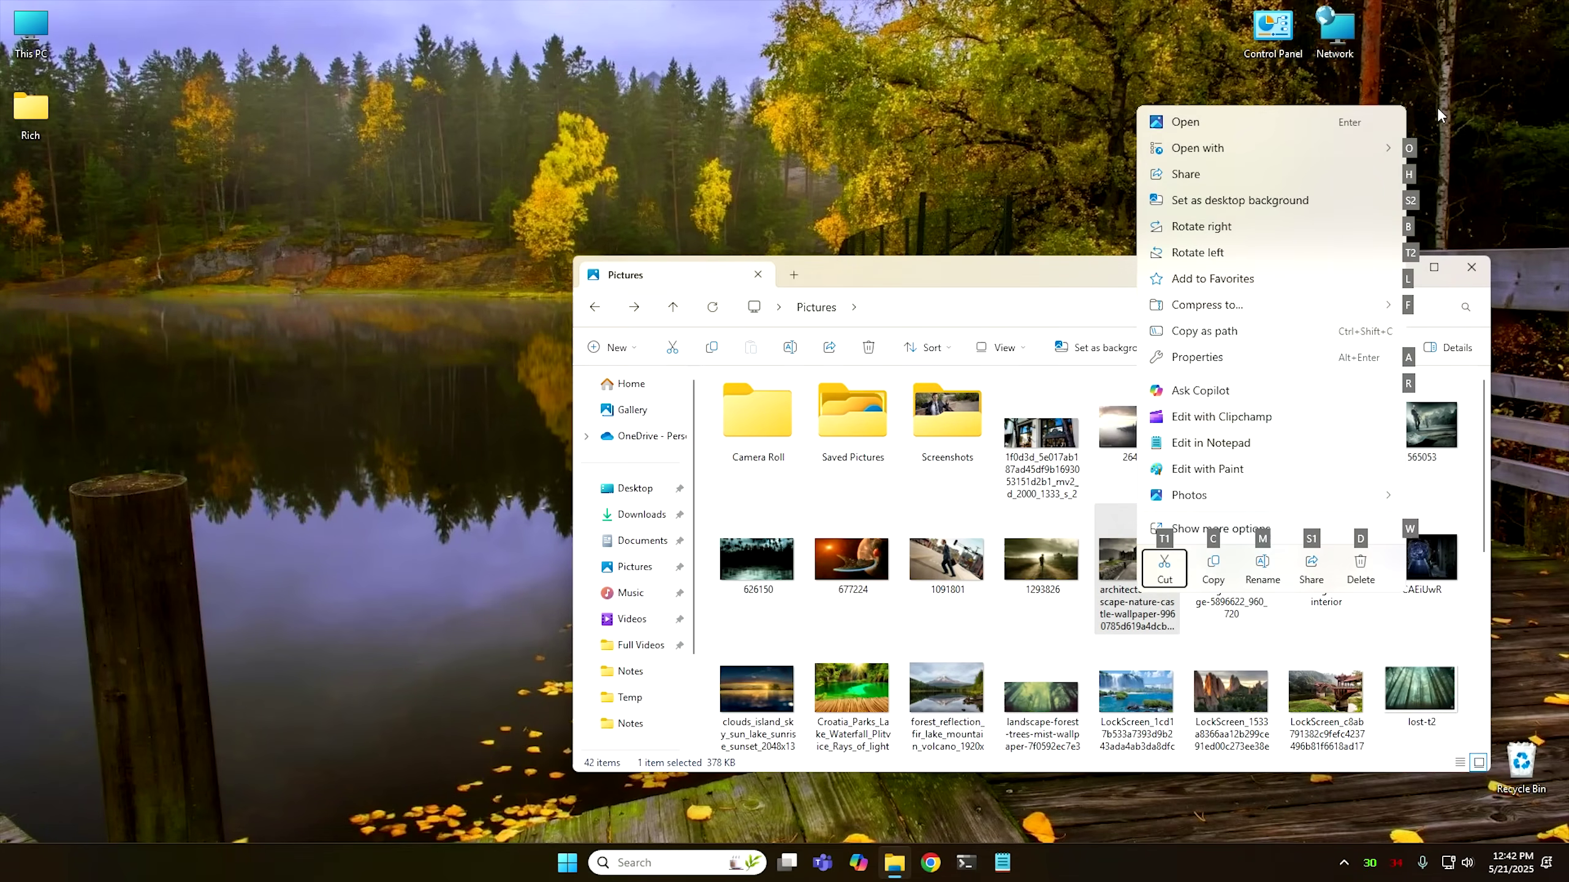
key("Escape")
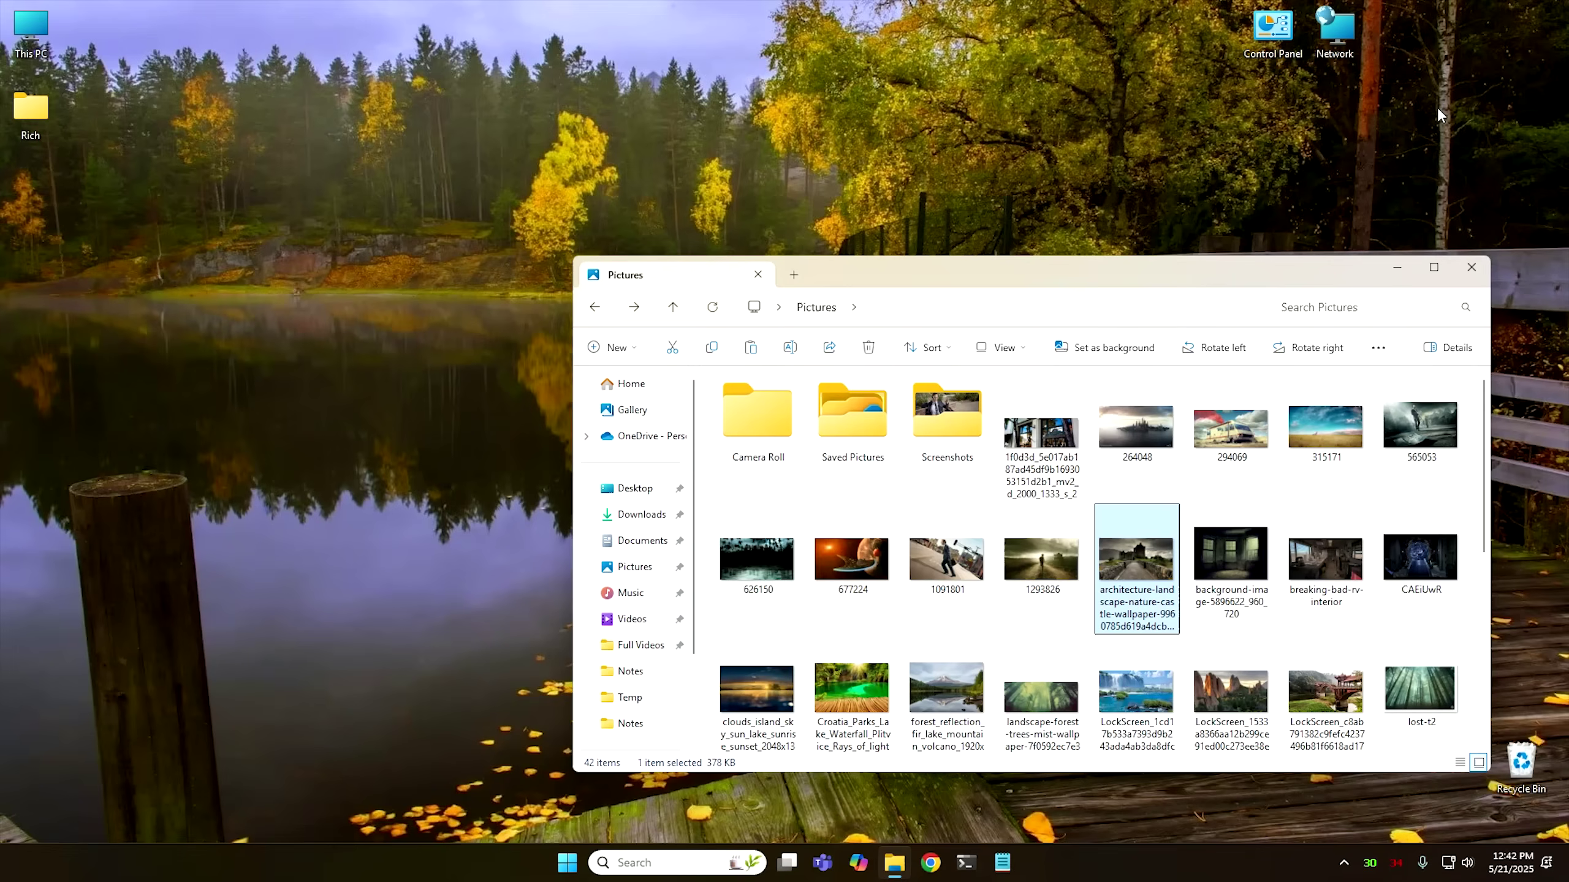
Look through the commands in the castle wallpaper image's context menu, from Delete and Copy up to Open with.
key("shift+F10")
key("Up")
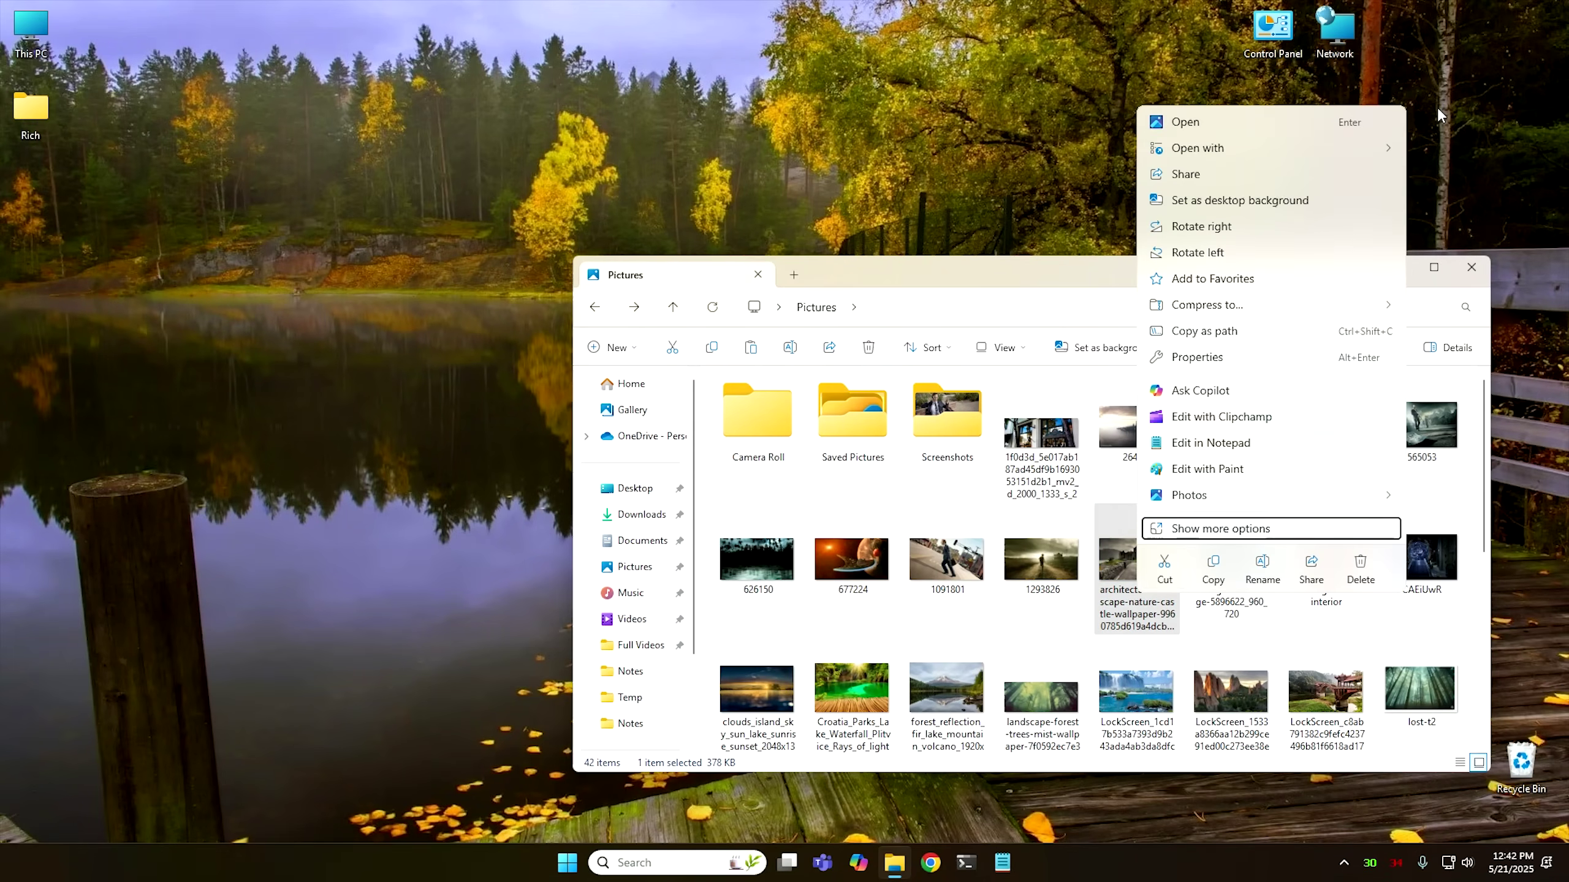
key("Down")
key("Right")
key("Right")
key("Right")
key("Left")
key("Left")
key("Left")
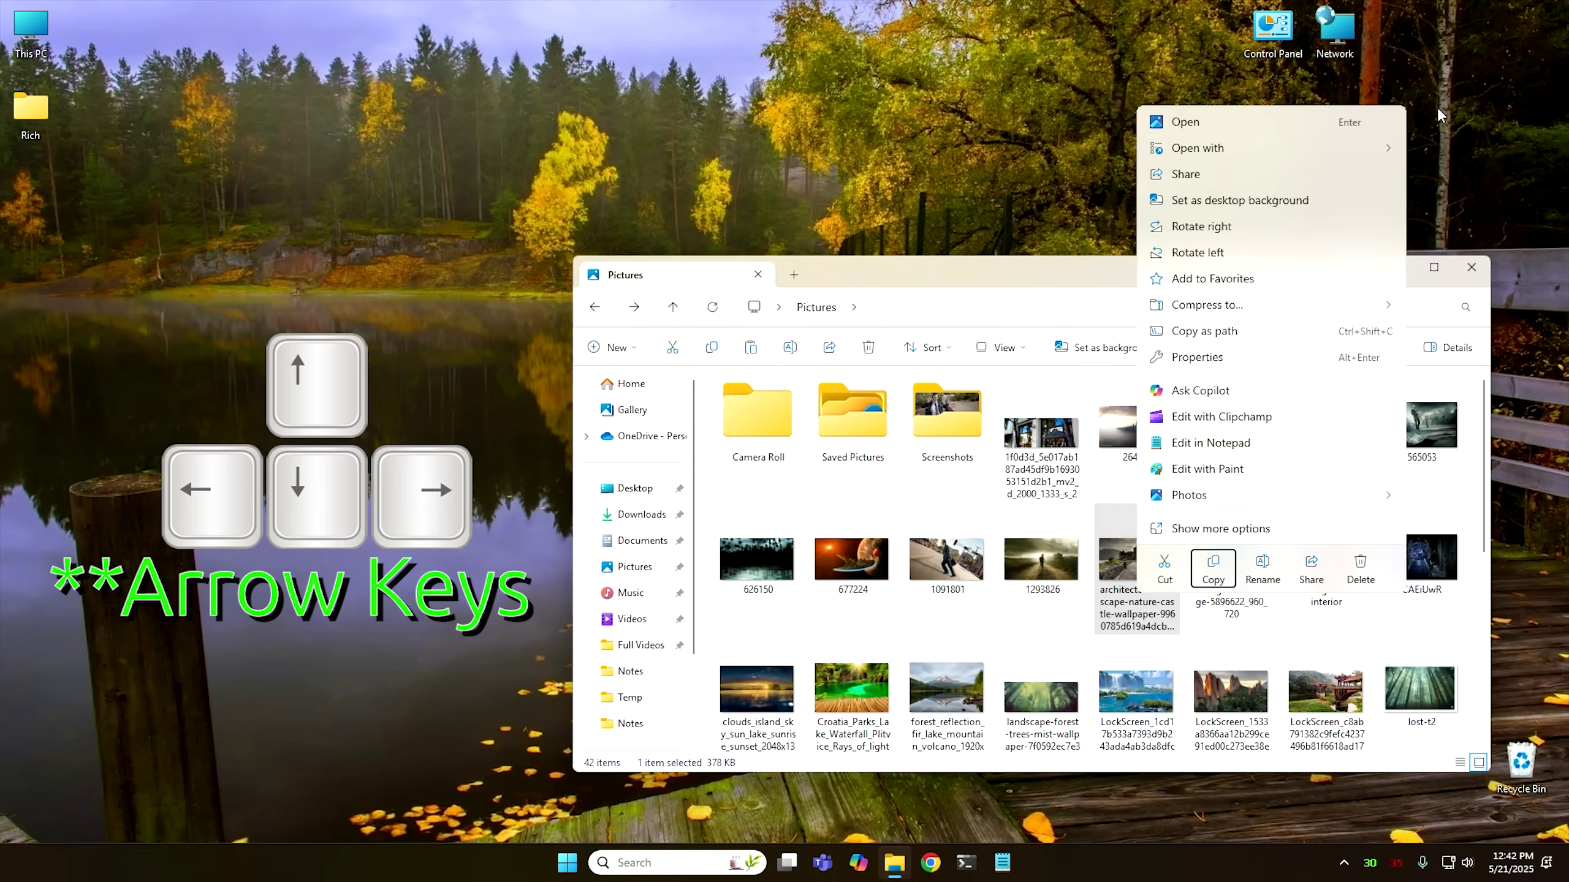
key("Up")
key("Up")
key("Up")
key("Up")
key("Up")
key("Up")
key("Up")
key("Up")
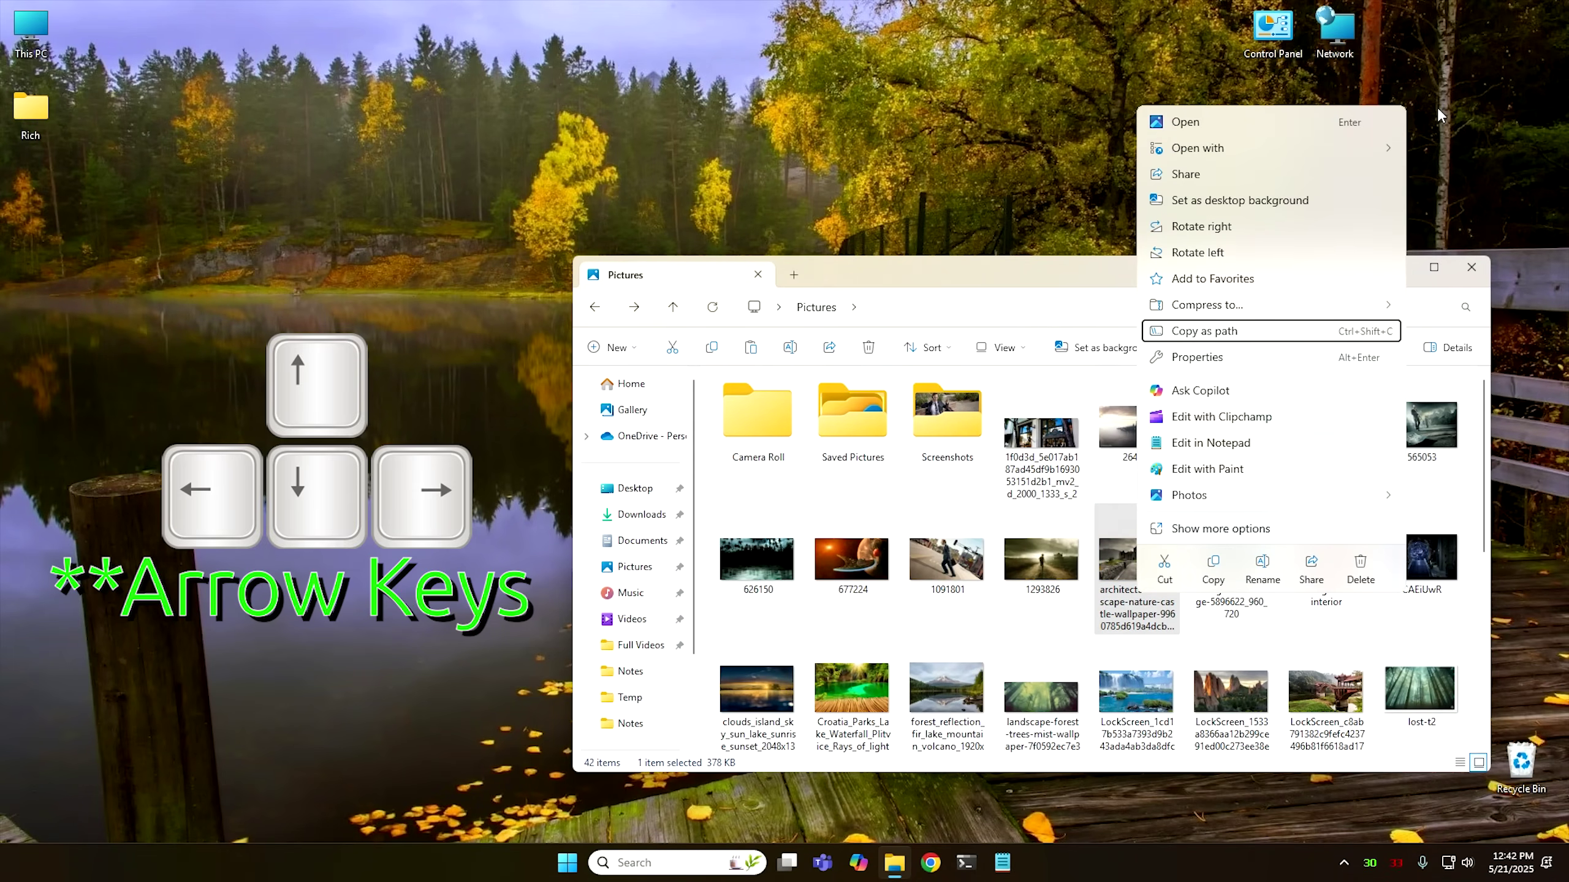
key("Up")
key("Up")
key("Up")
key("Up")
key("Up")
key("Up")
key("Up")
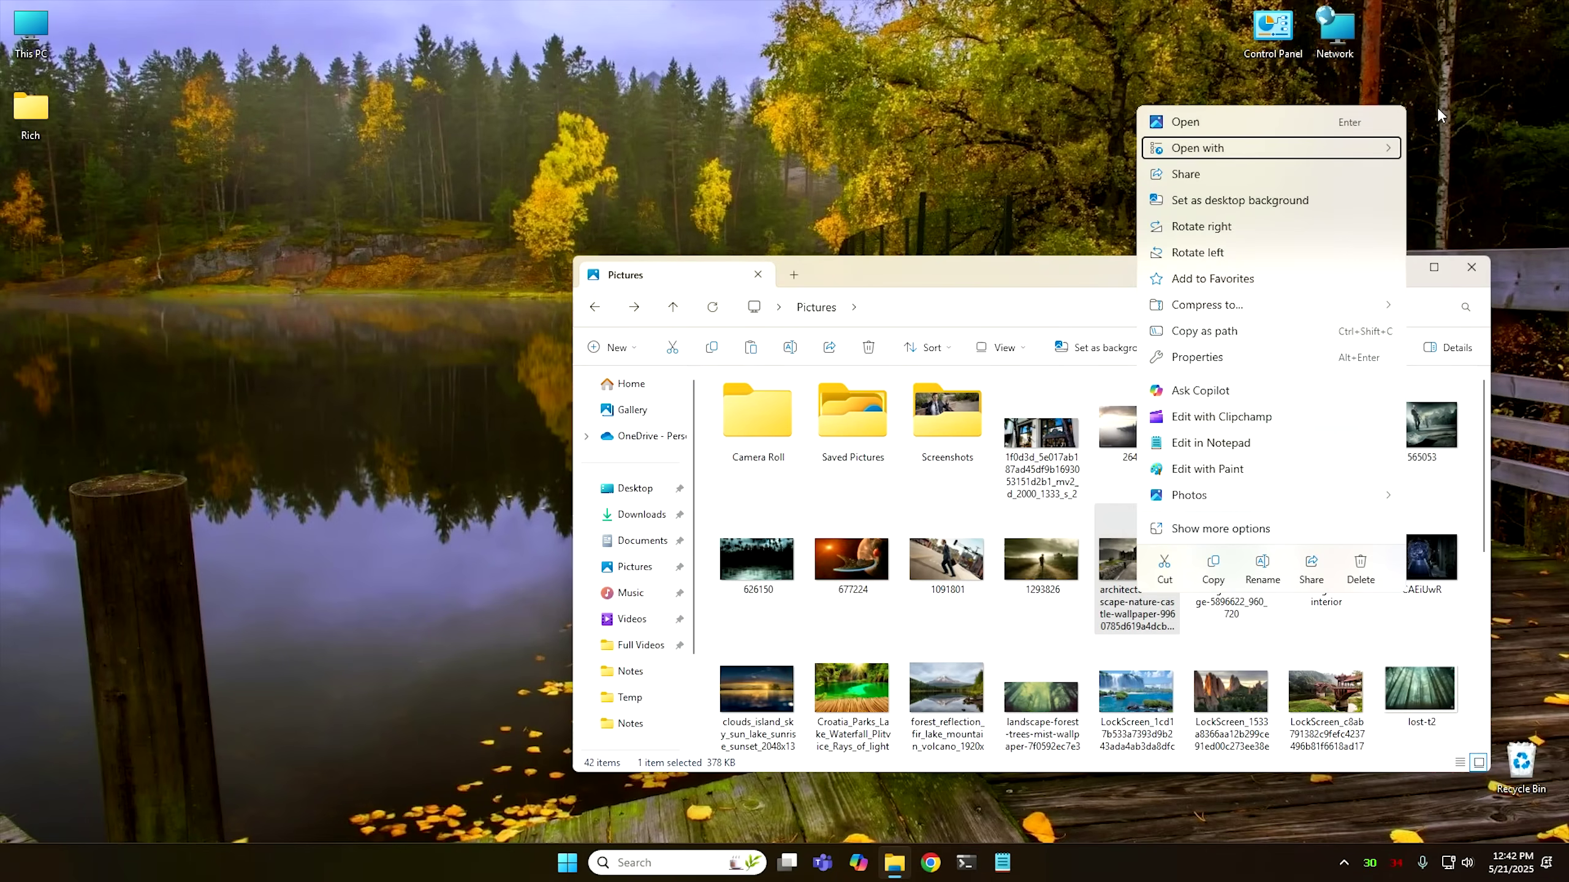
key("Escape")
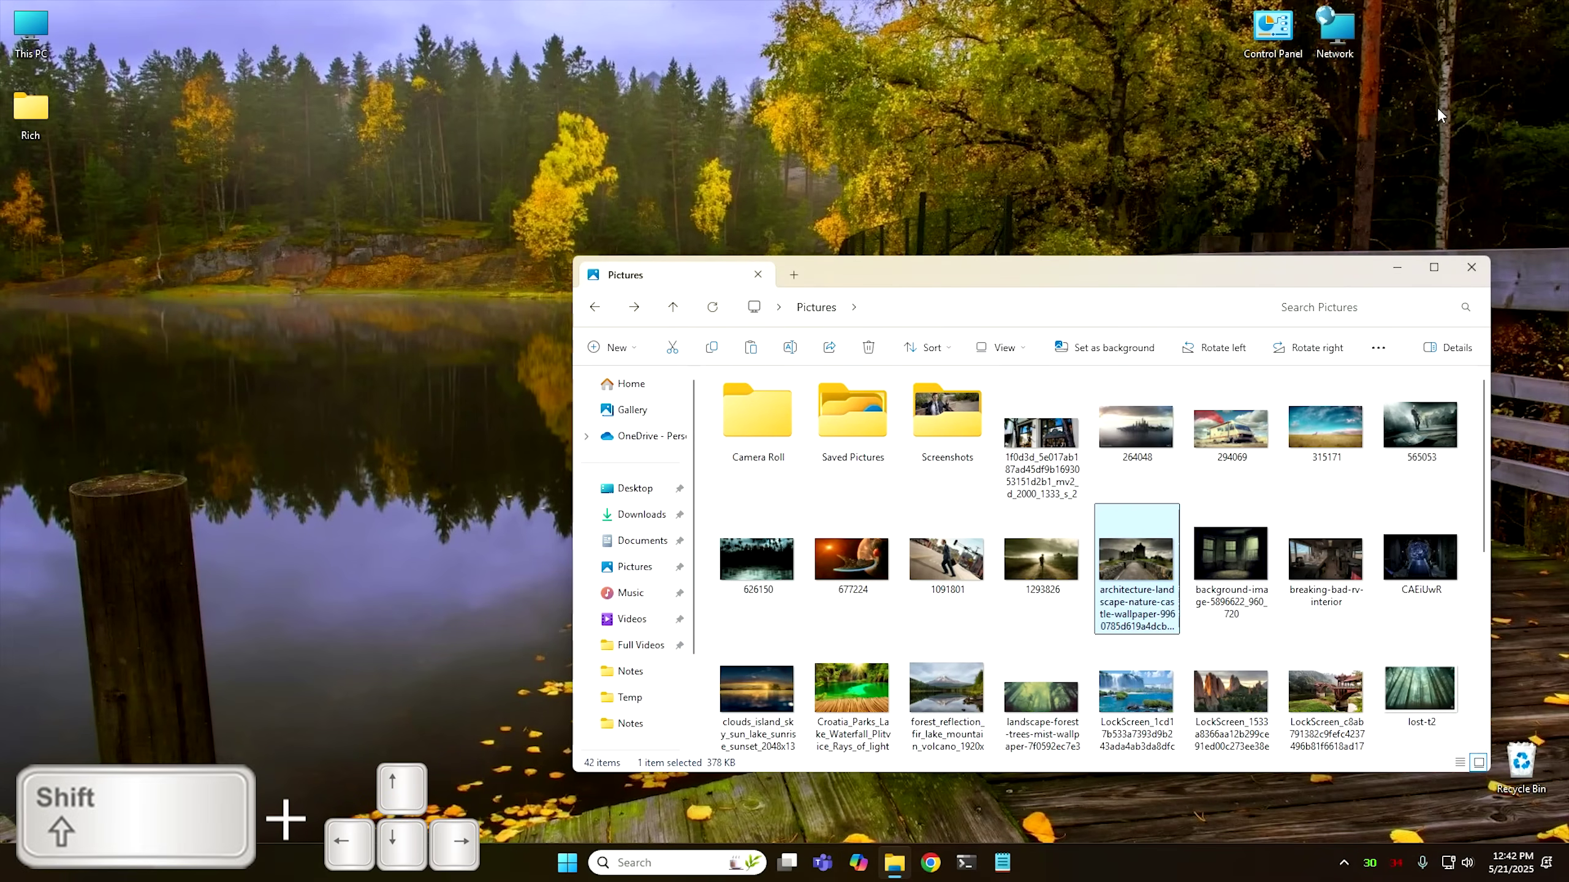
Extend the selection from the castle wallpaper through the landscape-forest-trees-mist-wallpaper image, and reduce it to that last image alone.
key("shift+Right")
key("shift+Right")
key("shift+Right")
key("shift+Right")
key("shift+Right")
key("shift+Right")
key("shift+Right")
key("shift+Right")
key("shift+Right")
key("shift+Right")
key("shift+Right")
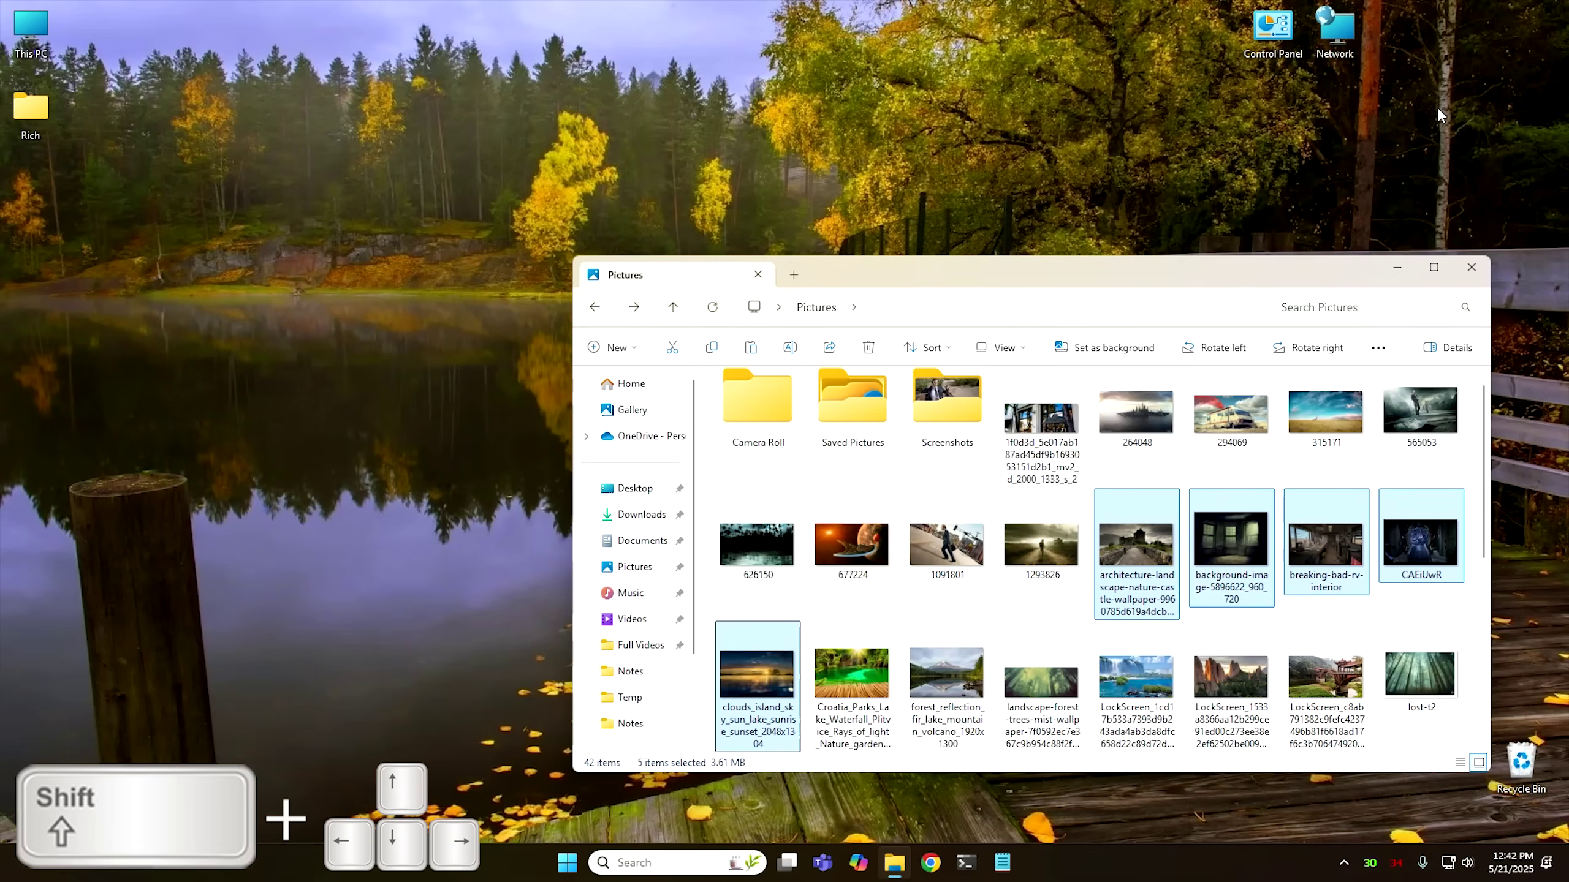
key("shift+Left")
key("shift+Left")
key("shift+Left")
key("shift+Left")
key("shift+Left")
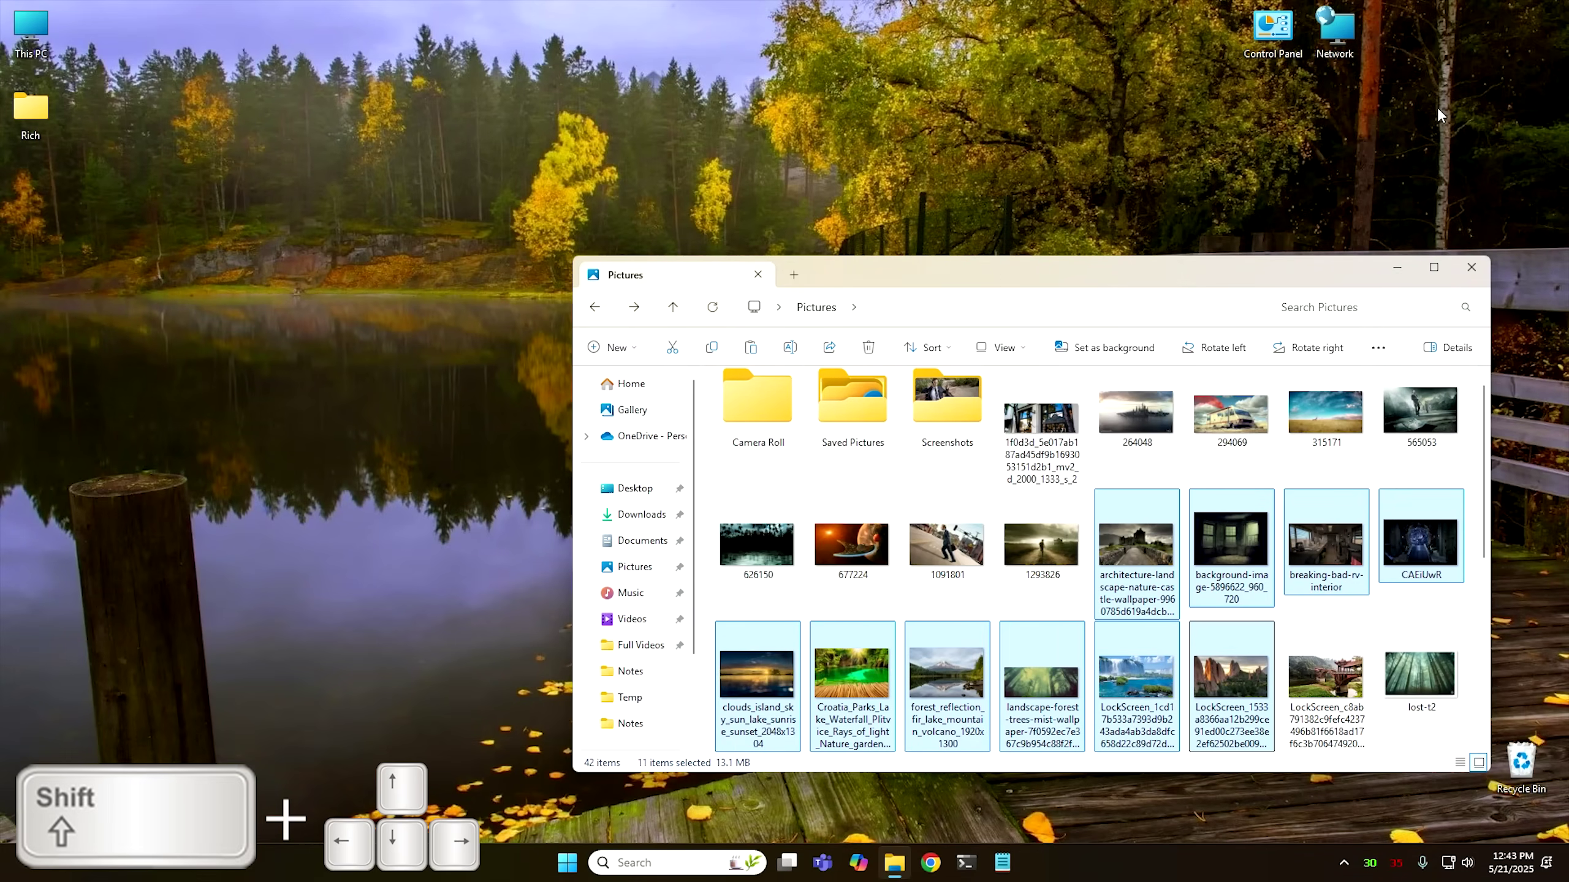
key("shift+Right")
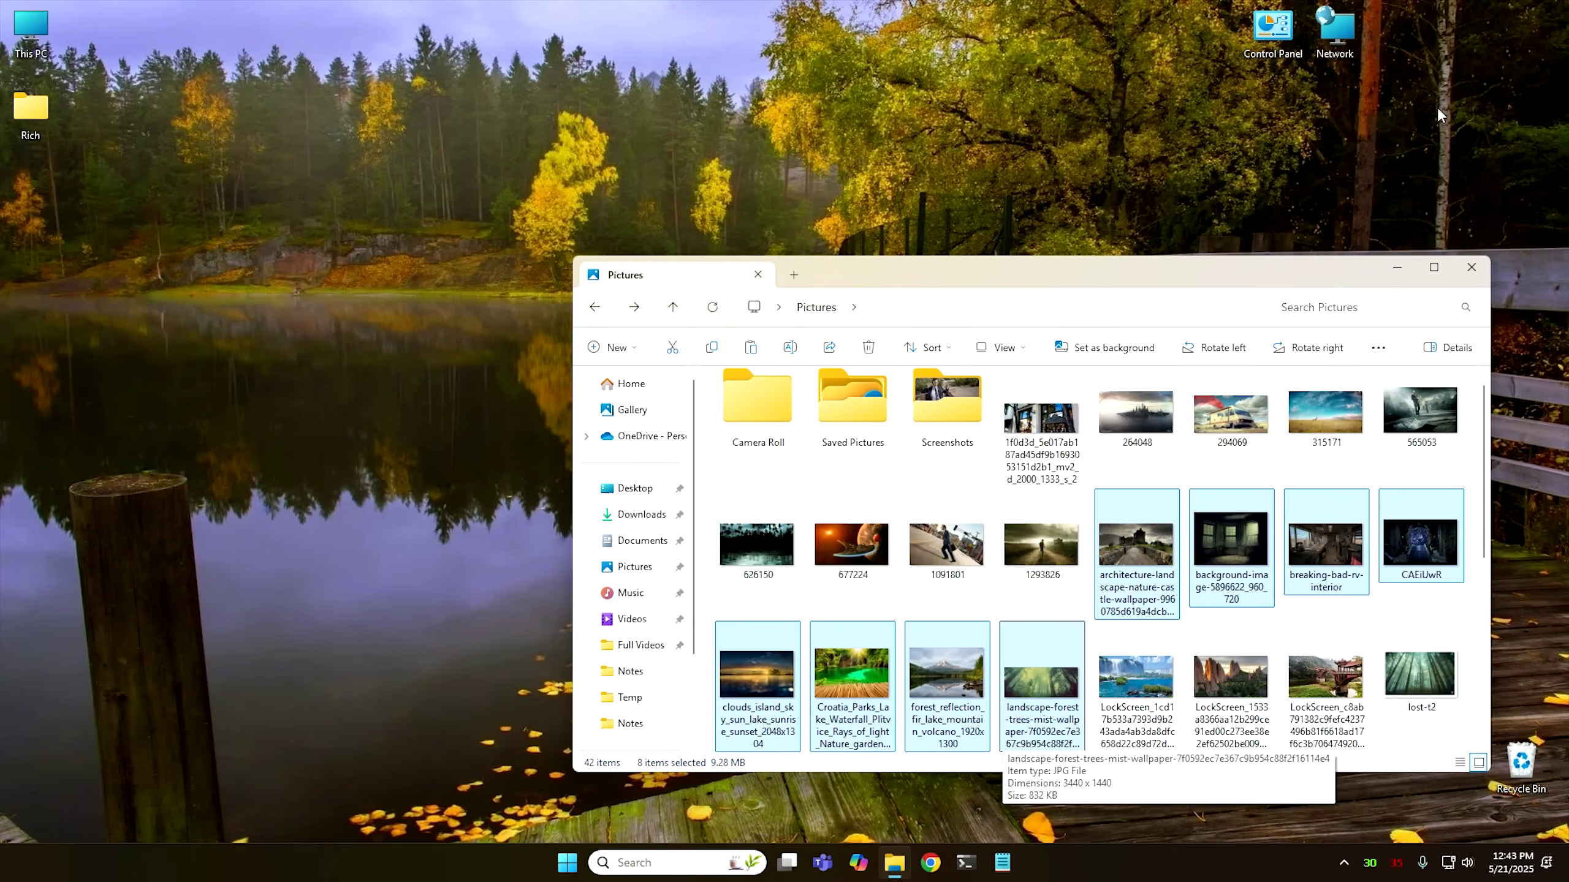
key("Right")
key("Left")
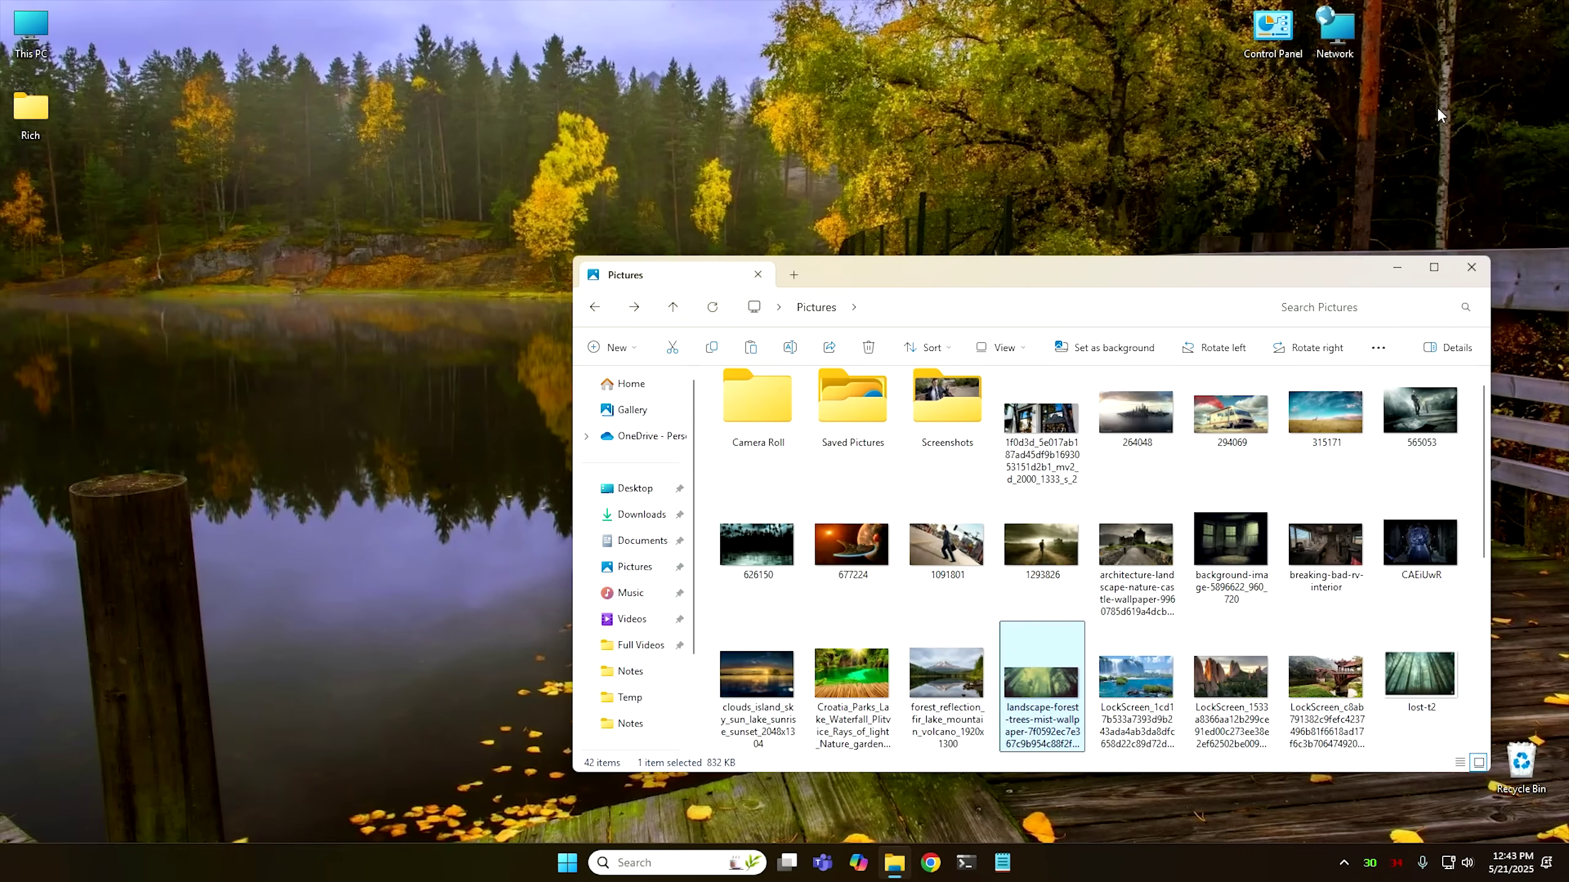
Select the eight consecutive images from the architecture-landscape castle wallpaper through the landscape-forest-trees-mist wallpaper.
key("Up")
key("Right")
key("shift+Right")
key("shift+Right")
key("shift+Right")
key("shift+Right")
key("shift+Right")
key("shift+Right")
key("shift+Right")
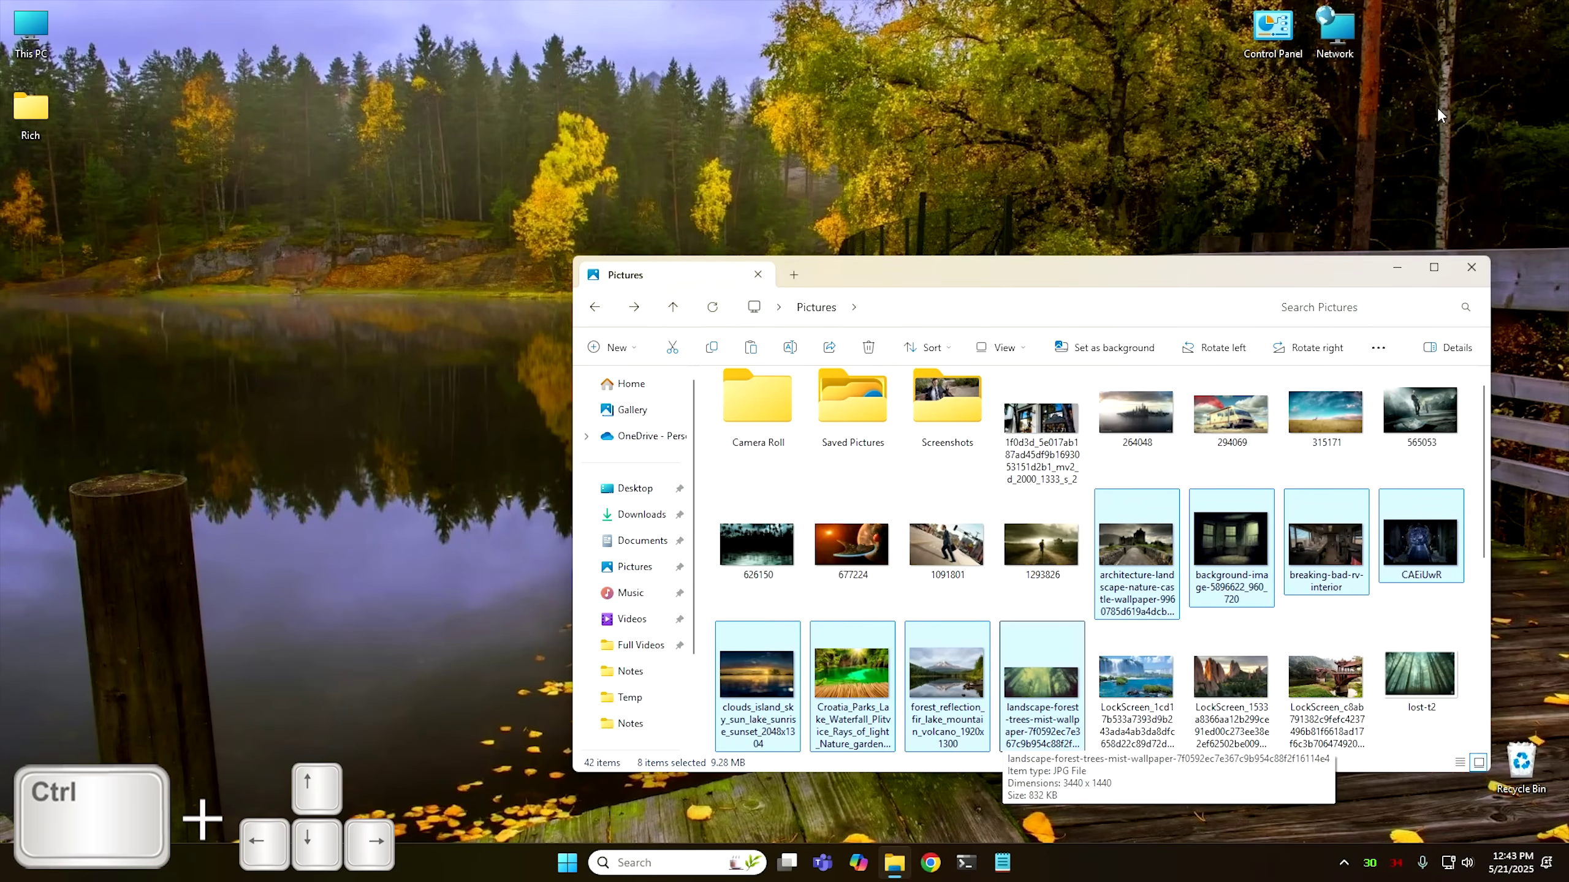
Move the focus back and forth over the images while keeping the whole multi-file selection intact.
key("ctrl+Left")
key("ctrl+Left")
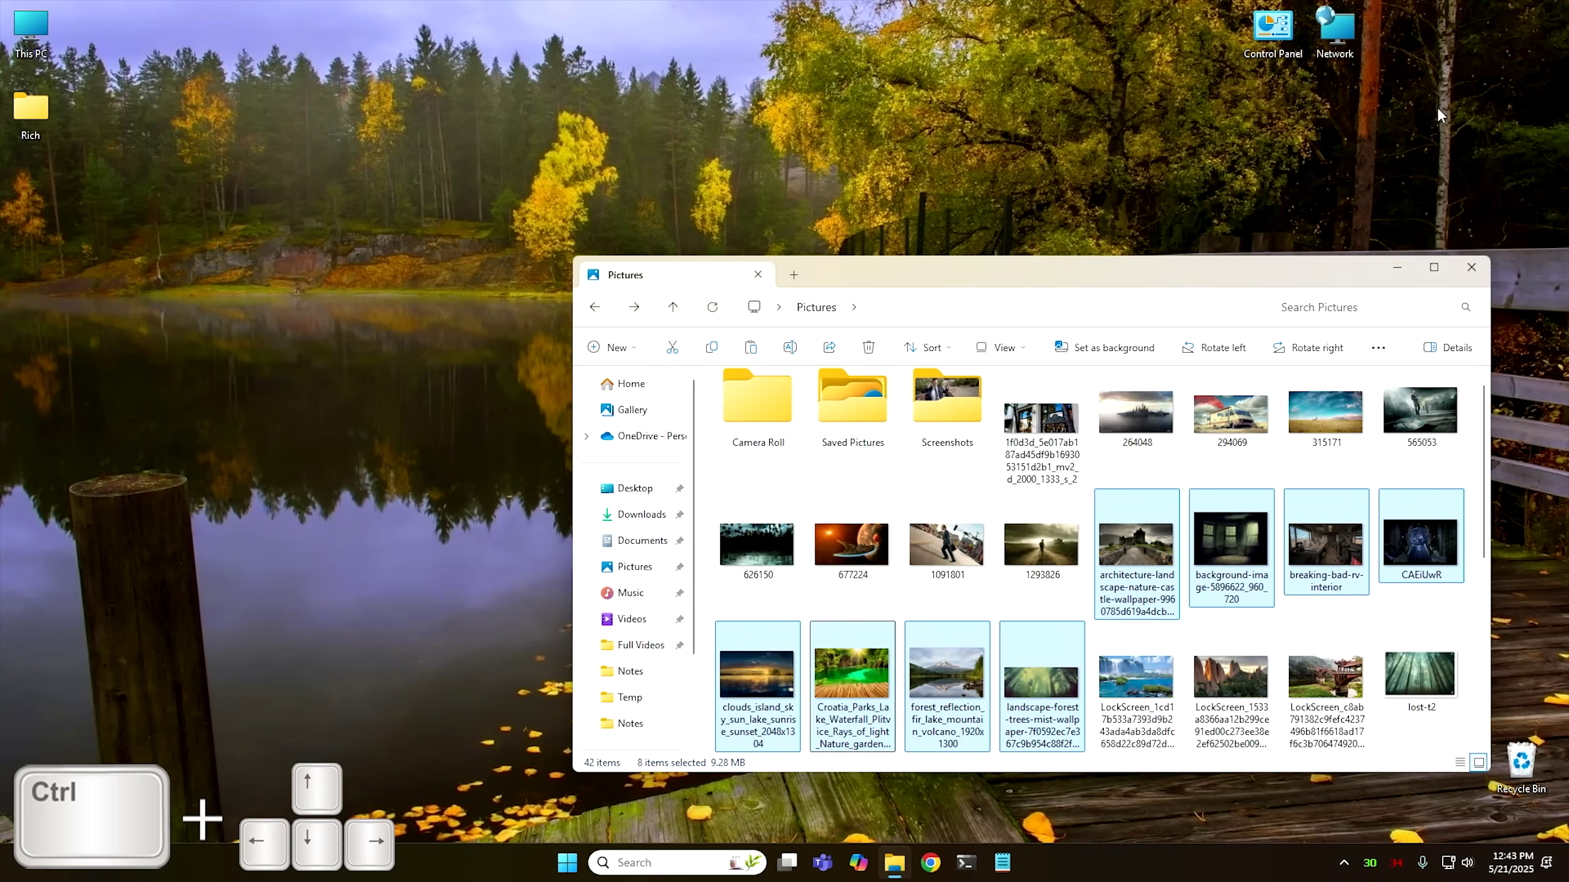
key("ctrl+Right")
key("ctrl+Right")
key("ctrl+Right")
key("ctrl+Right")
key("ctrl+Right")
key("ctrl+Right")
key("ctrl+Left")
key("ctrl+Left")
key("ctrl+Left")
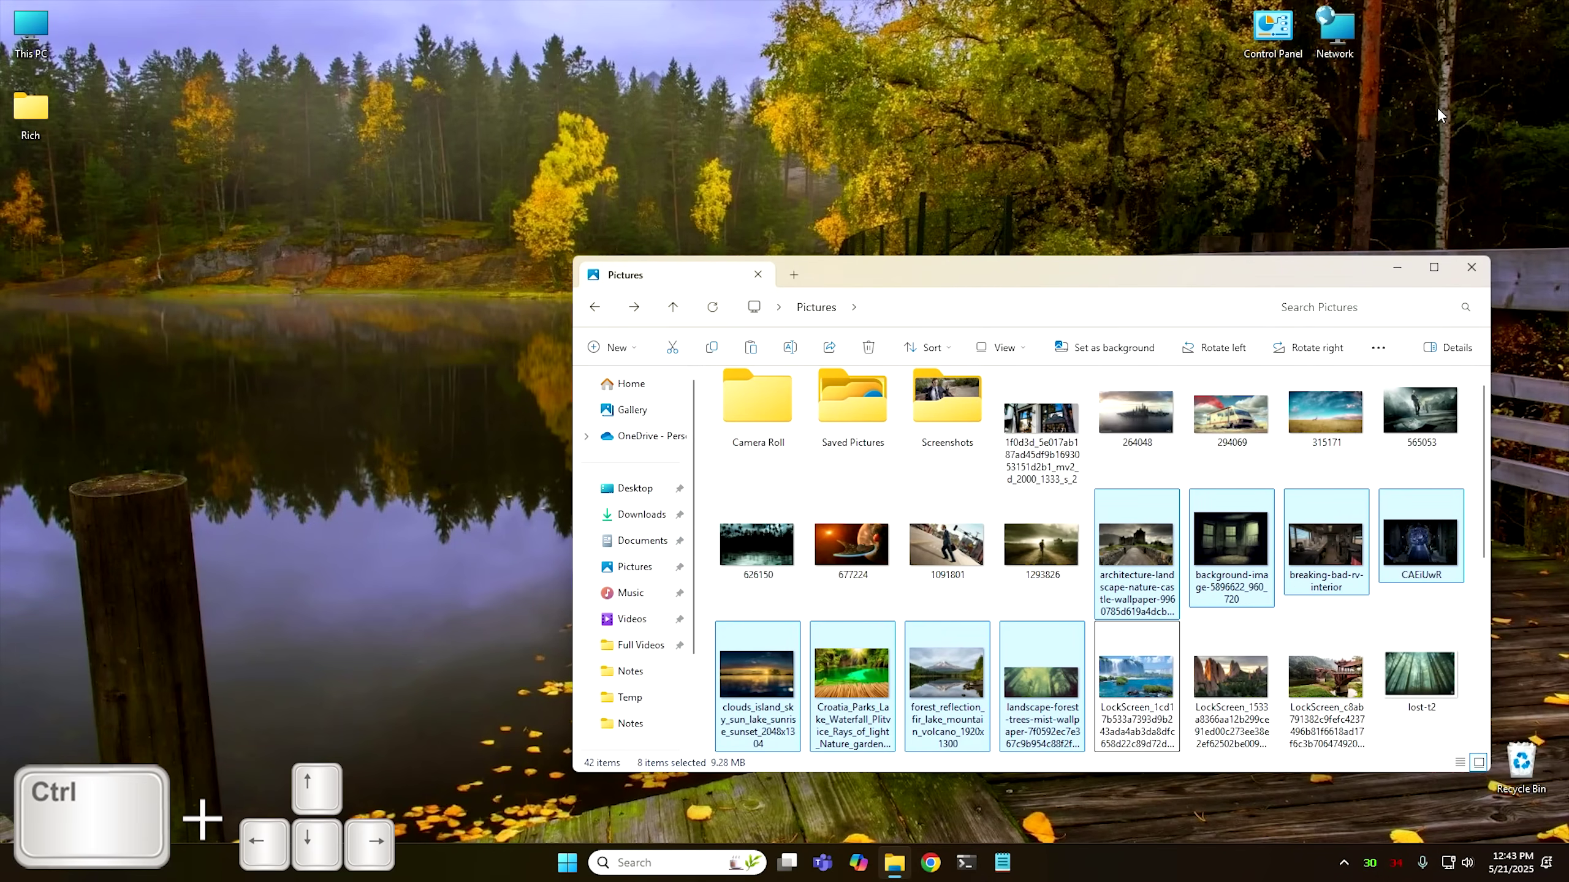
key("ctrl+Left")
key("ctrl+Left")
key("ctrl+Right")
key("ctrl+Right")
key("ctrl+Left")
key("ctrl+Left")
Deselect the forest_reflection, clouds_island, breaking-bad-rv-interior and castle wallpaper images individually, keeping the other images selected.
key("ctrl+space")
key("ctrl+Left")
key("ctrl+Left")
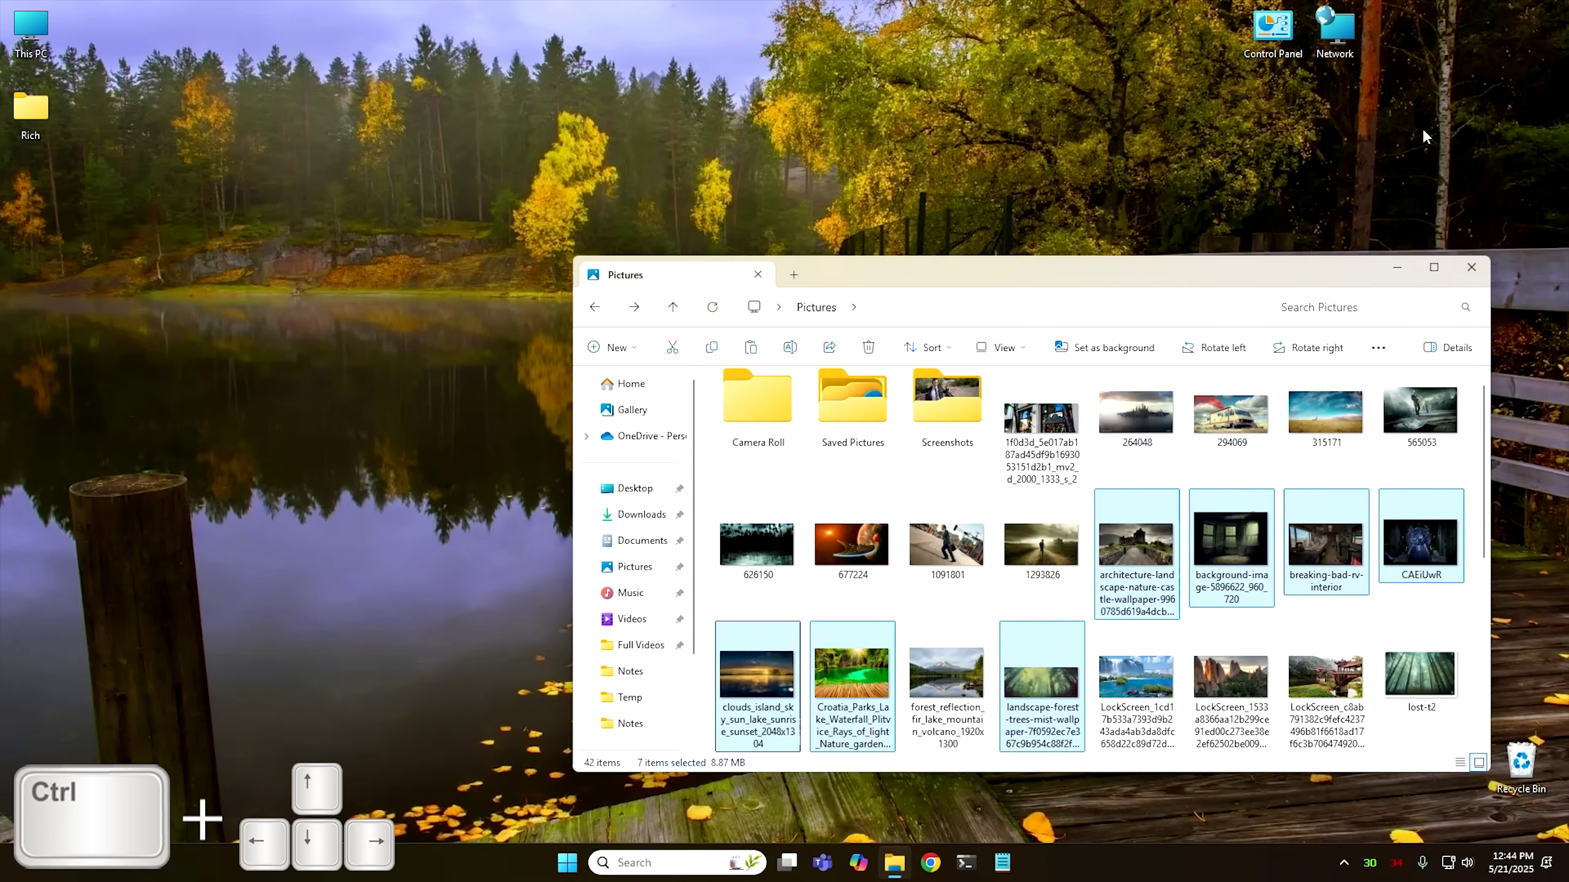
key("ctrl+space")
key("ctrl+Left")
key("ctrl+Left")
key("ctrl+space")
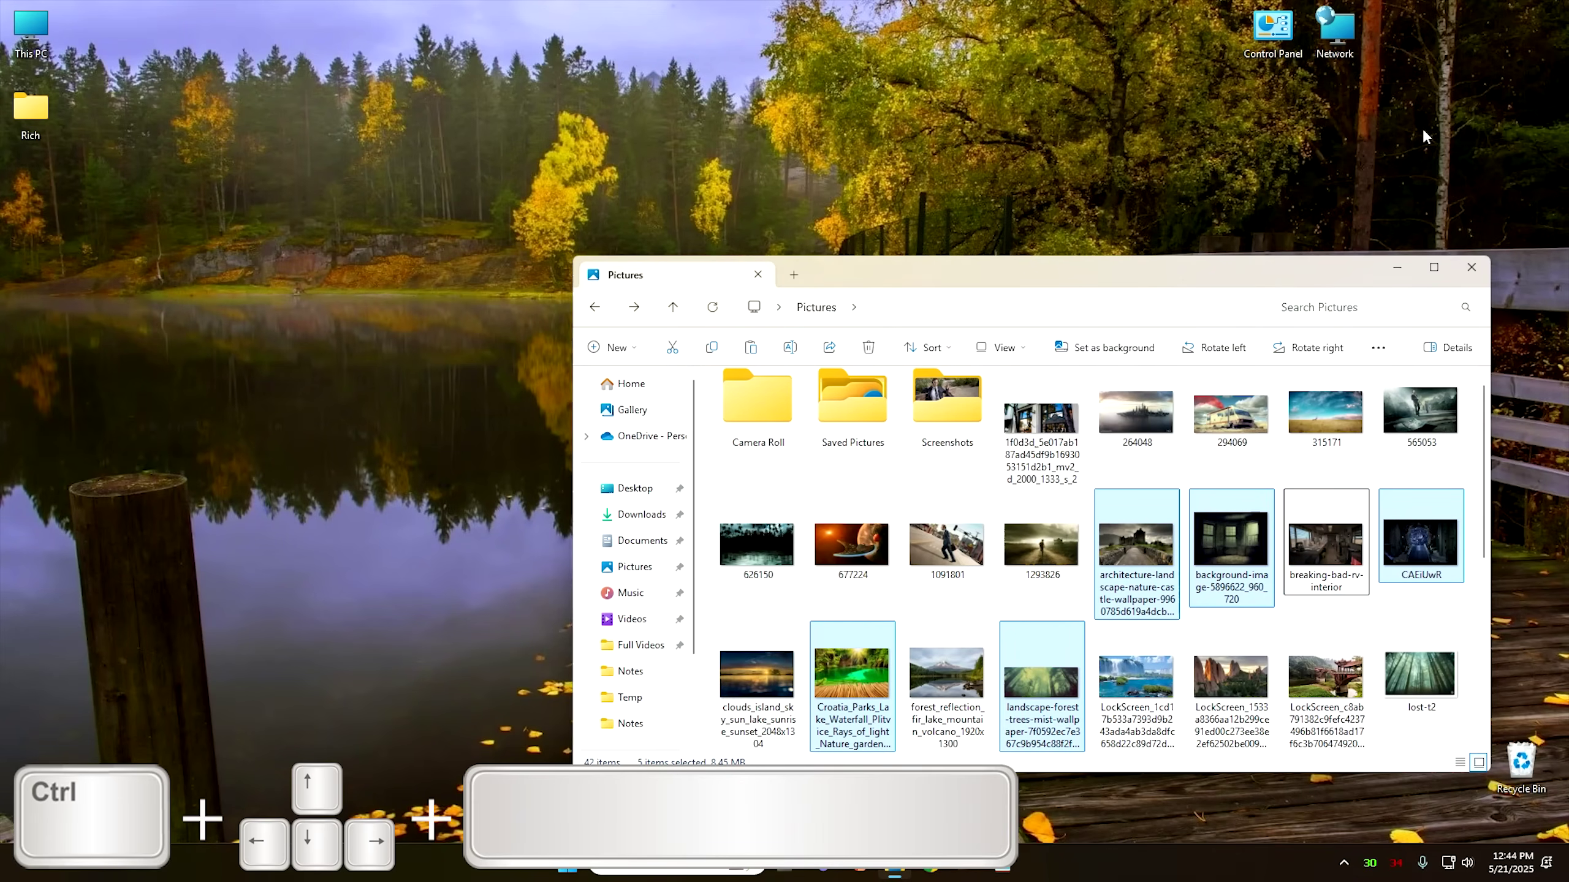
key("ctrl+Left")
key("ctrl+Left")
key("ctrl+space")
Make a new selection of consecutive images from the castle wallpaper through the LockScreen_1cd1 image.
key("Right")
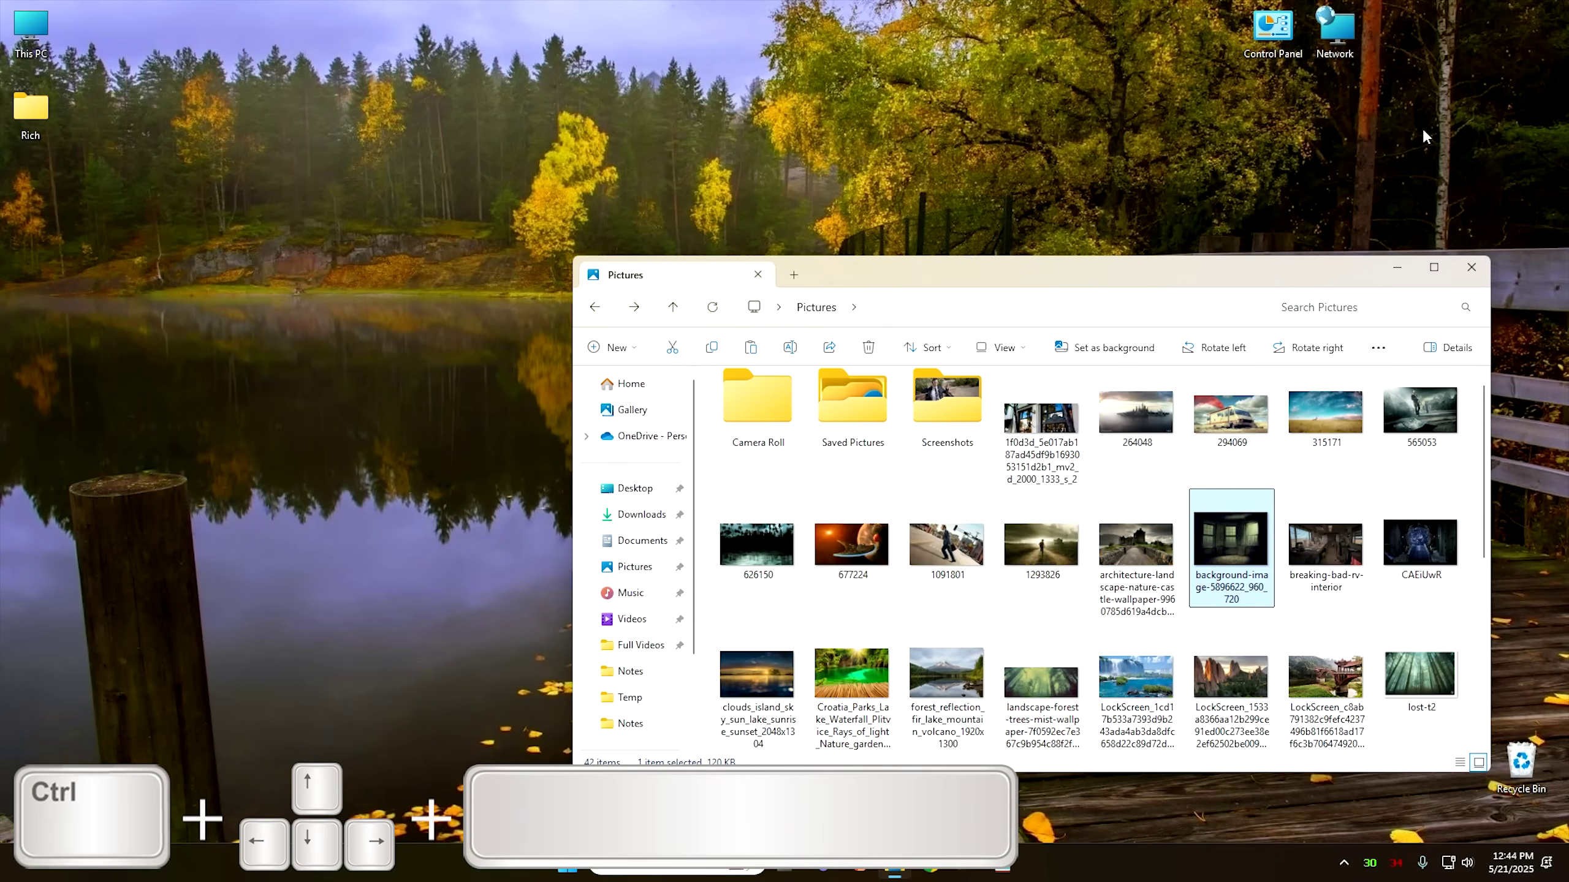
key("Right")
key("Left")
key("Left")
key("shift+Right")
key("shift+Right")
key("shift+Right")
key("shift+Right")
key("shift+Right")
key("shift+Right")
key("shift+Right")
key("shift+Right")
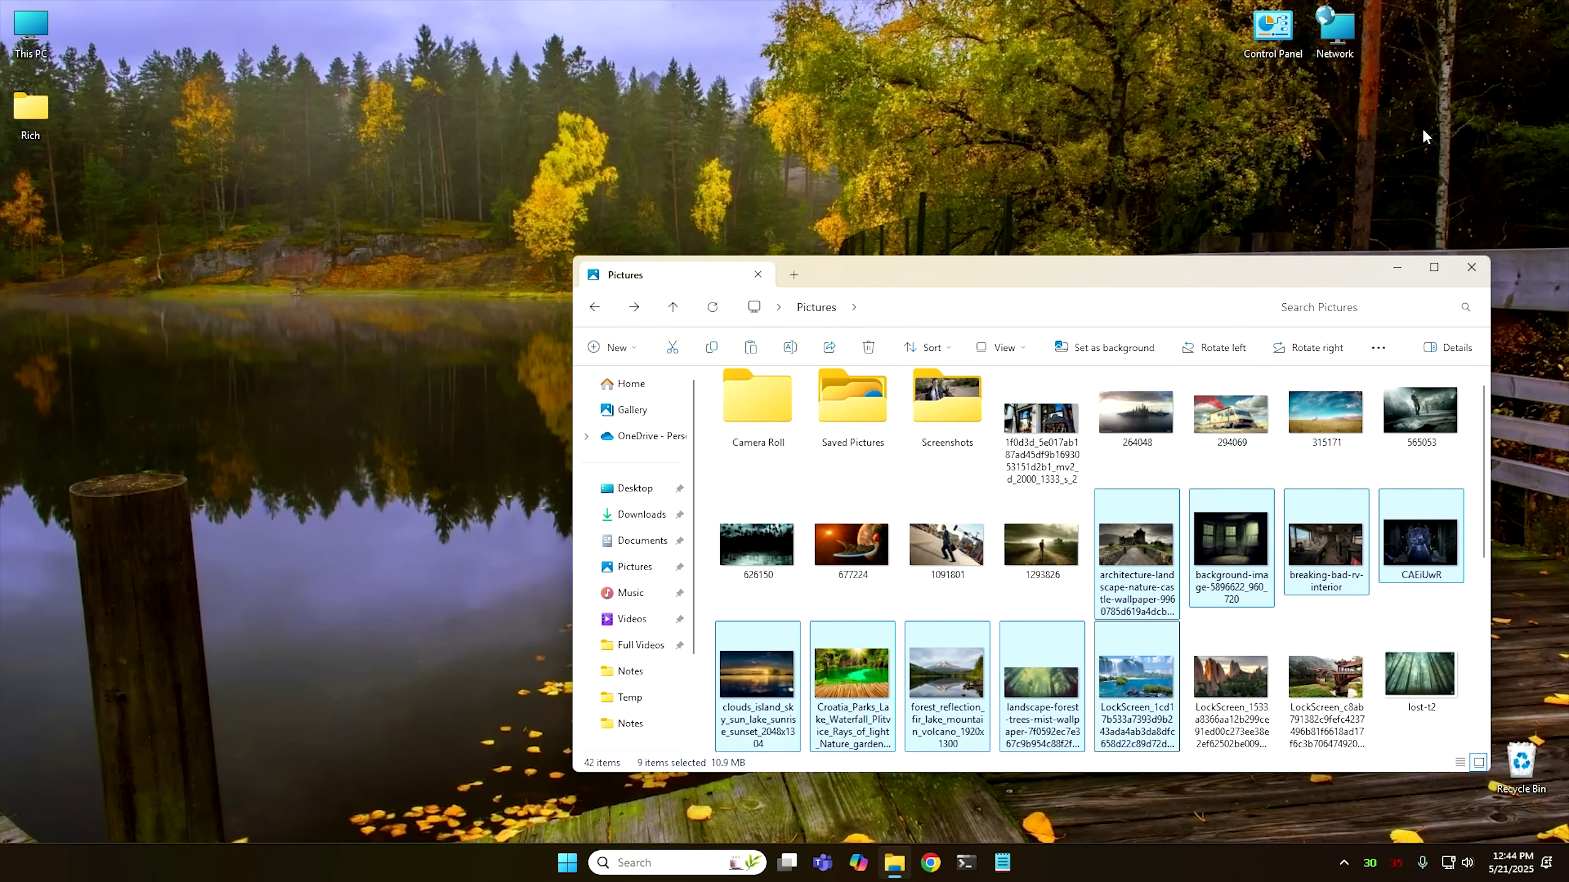
Remove the landscape-forest-trees-mist, Croatia_Parks, CAEiUwR and background-image files from the selection, keeping the other five images.
key("ctrl+Left")
key("ctrl+space")
key("ctrl+Left")
key("ctrl+Left")
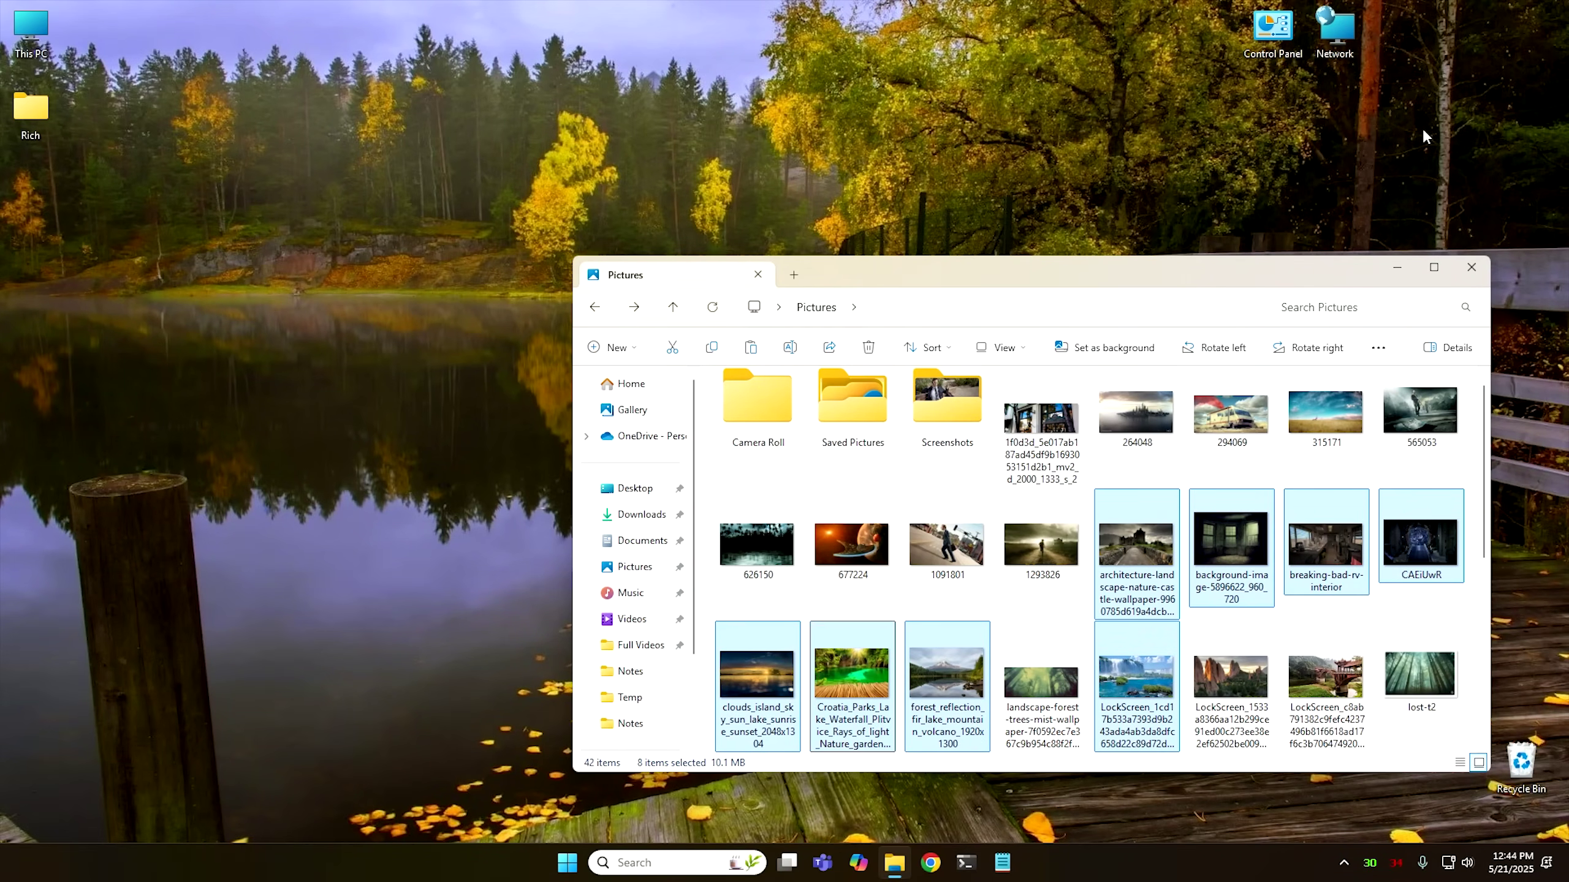
key("ctrl+space")
key("ctrl+Left")
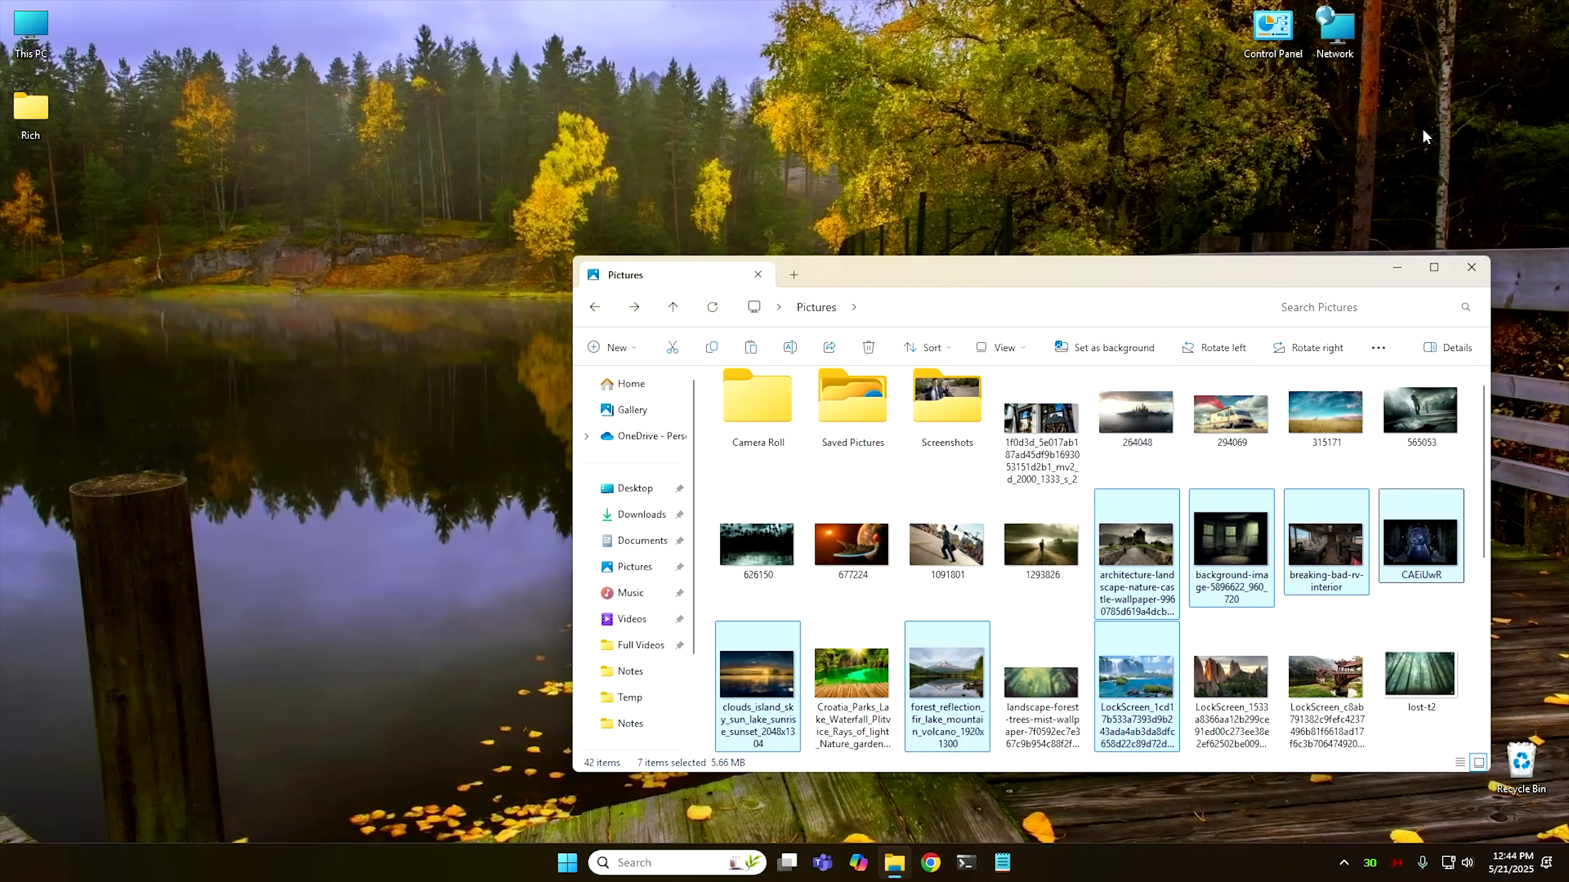
key("ctrl+space")
key("ctrl+Left")
key("ctrl+Left")
key("ctrl+space")
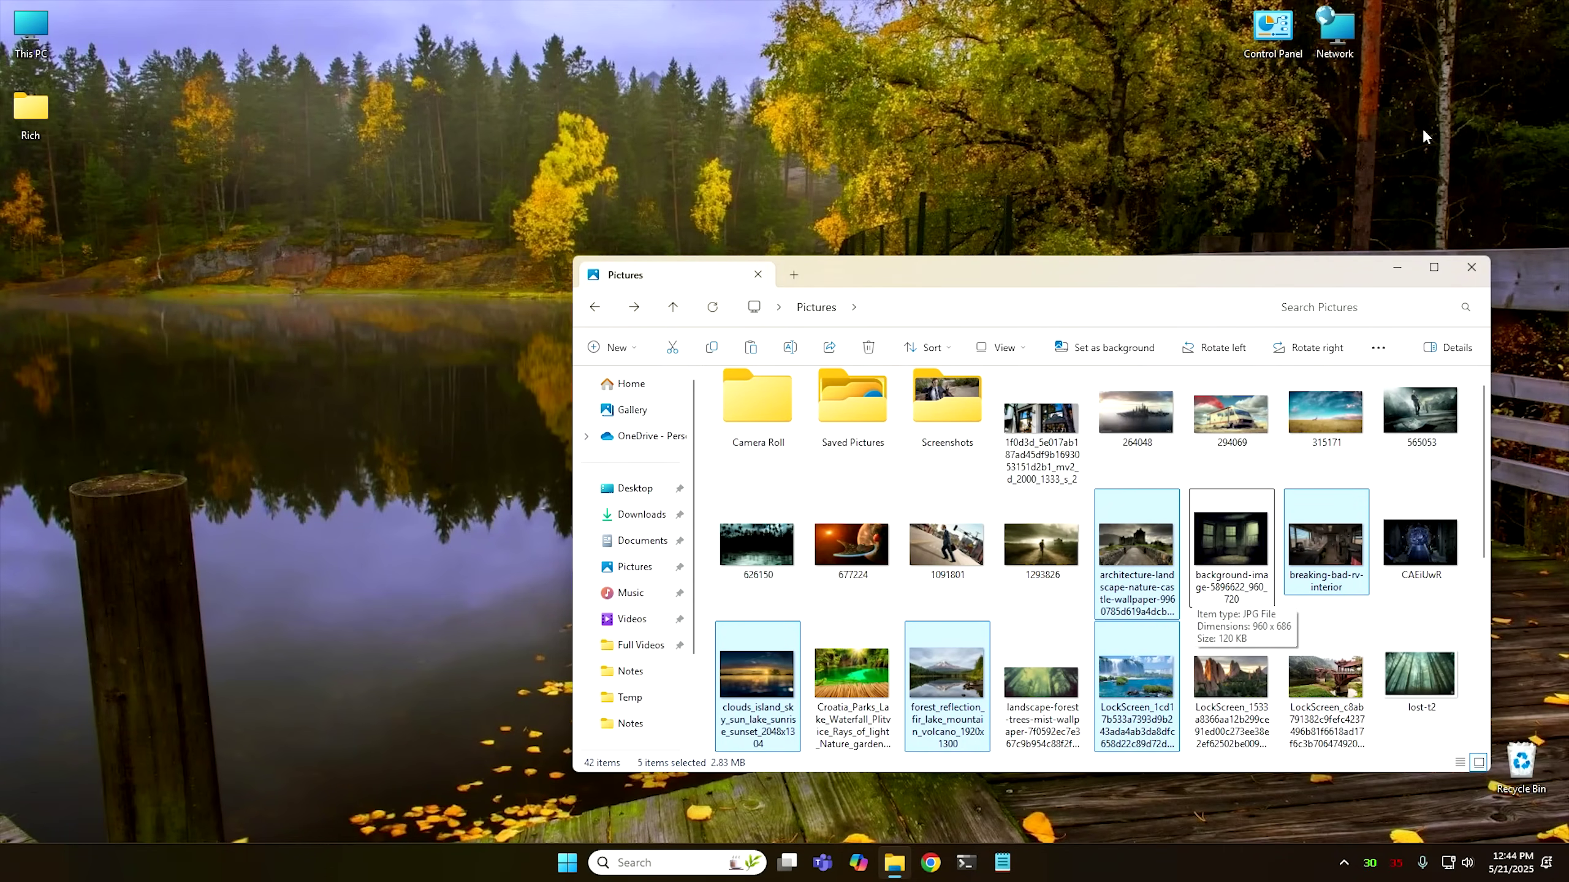
Cut the five selected images using their context menu.
key("shift+F10")
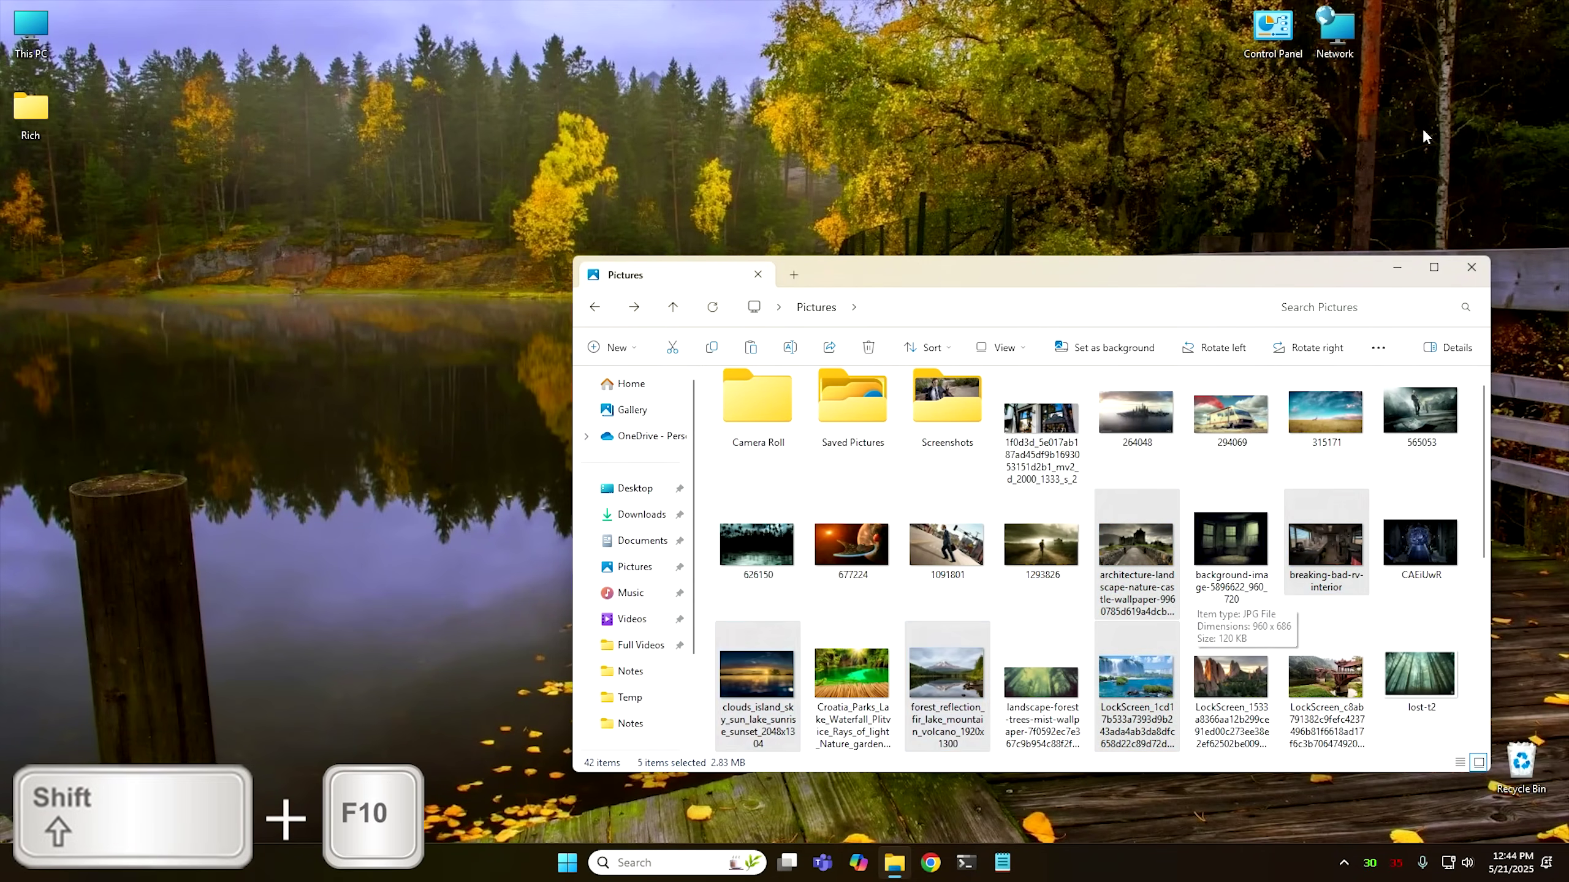
key("Right")
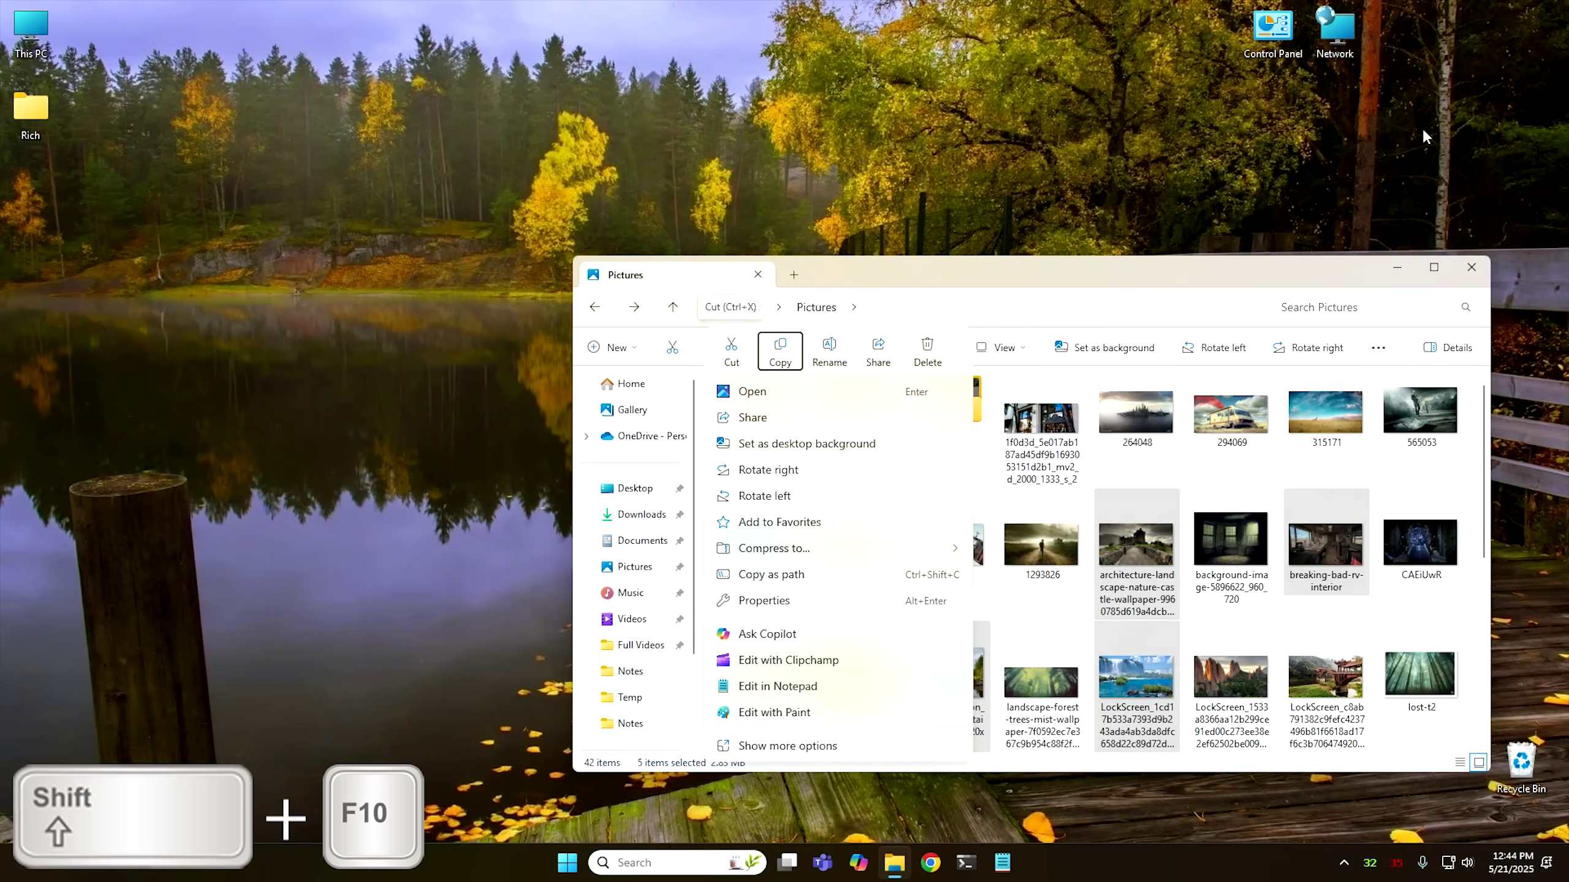
key("Left")
key("Escape")
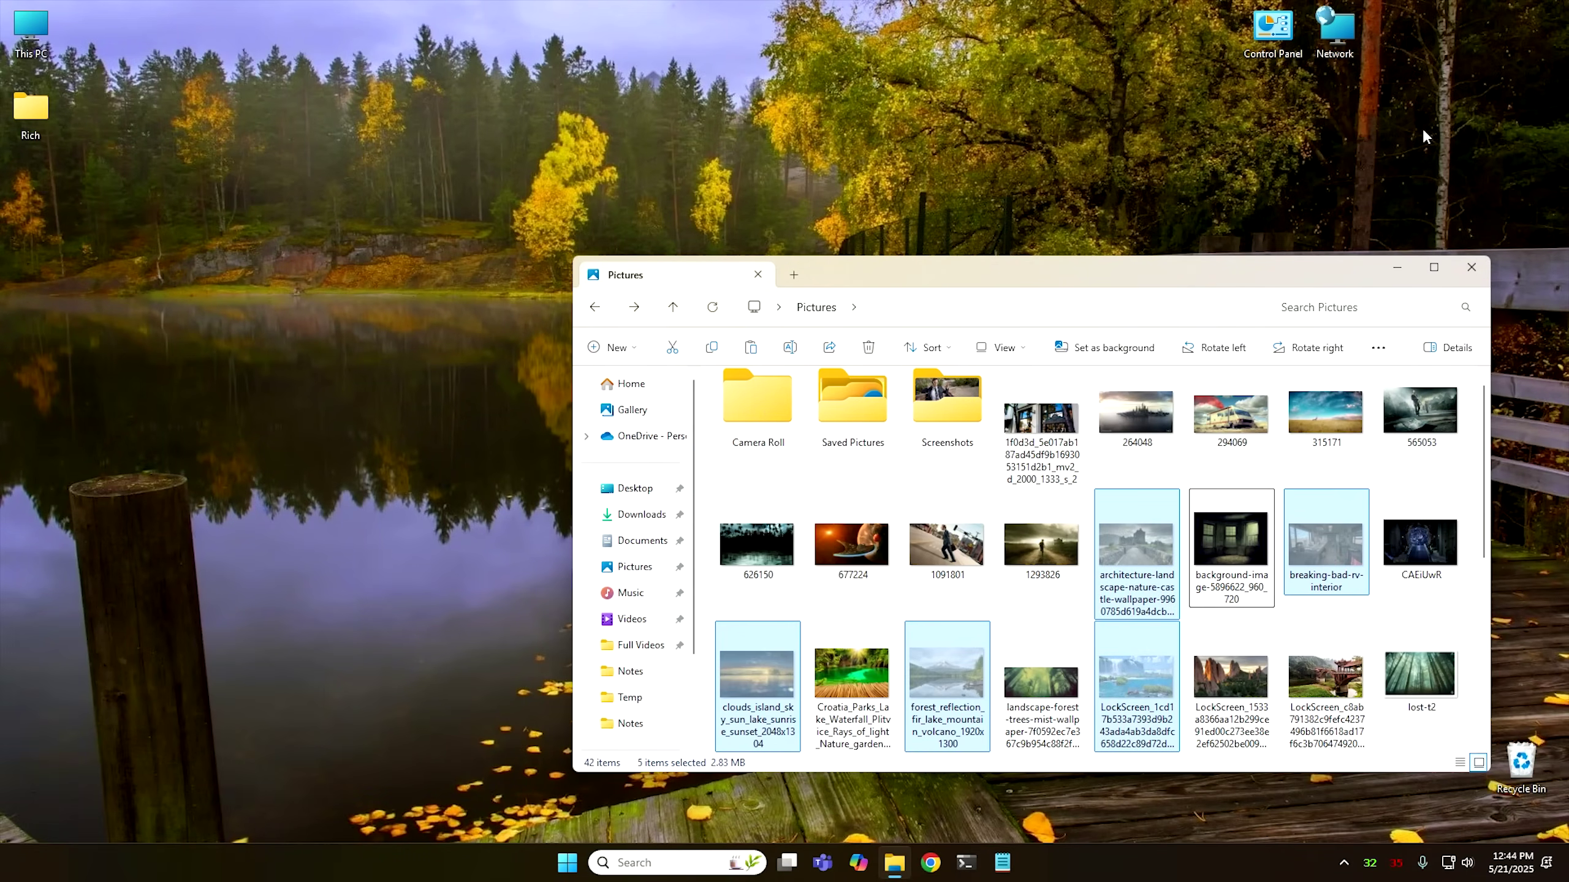
Paste the cut images into the Screenshots folder and return to the Pictures folder.
key("Up")
key("Left")
key("Left")
key("Return")
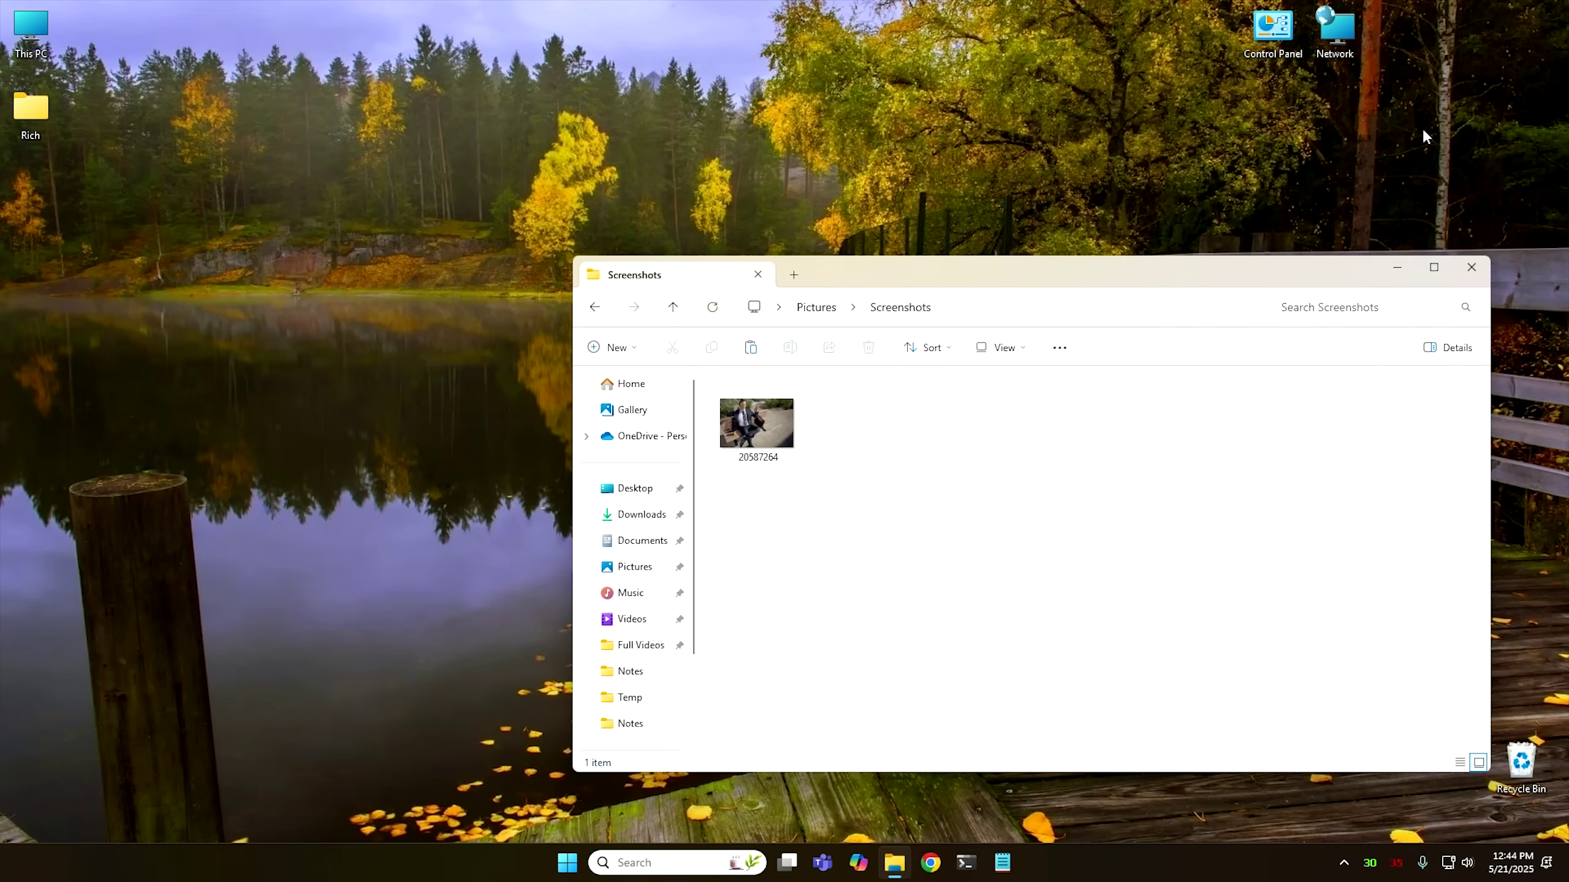
key("ctrl+v")
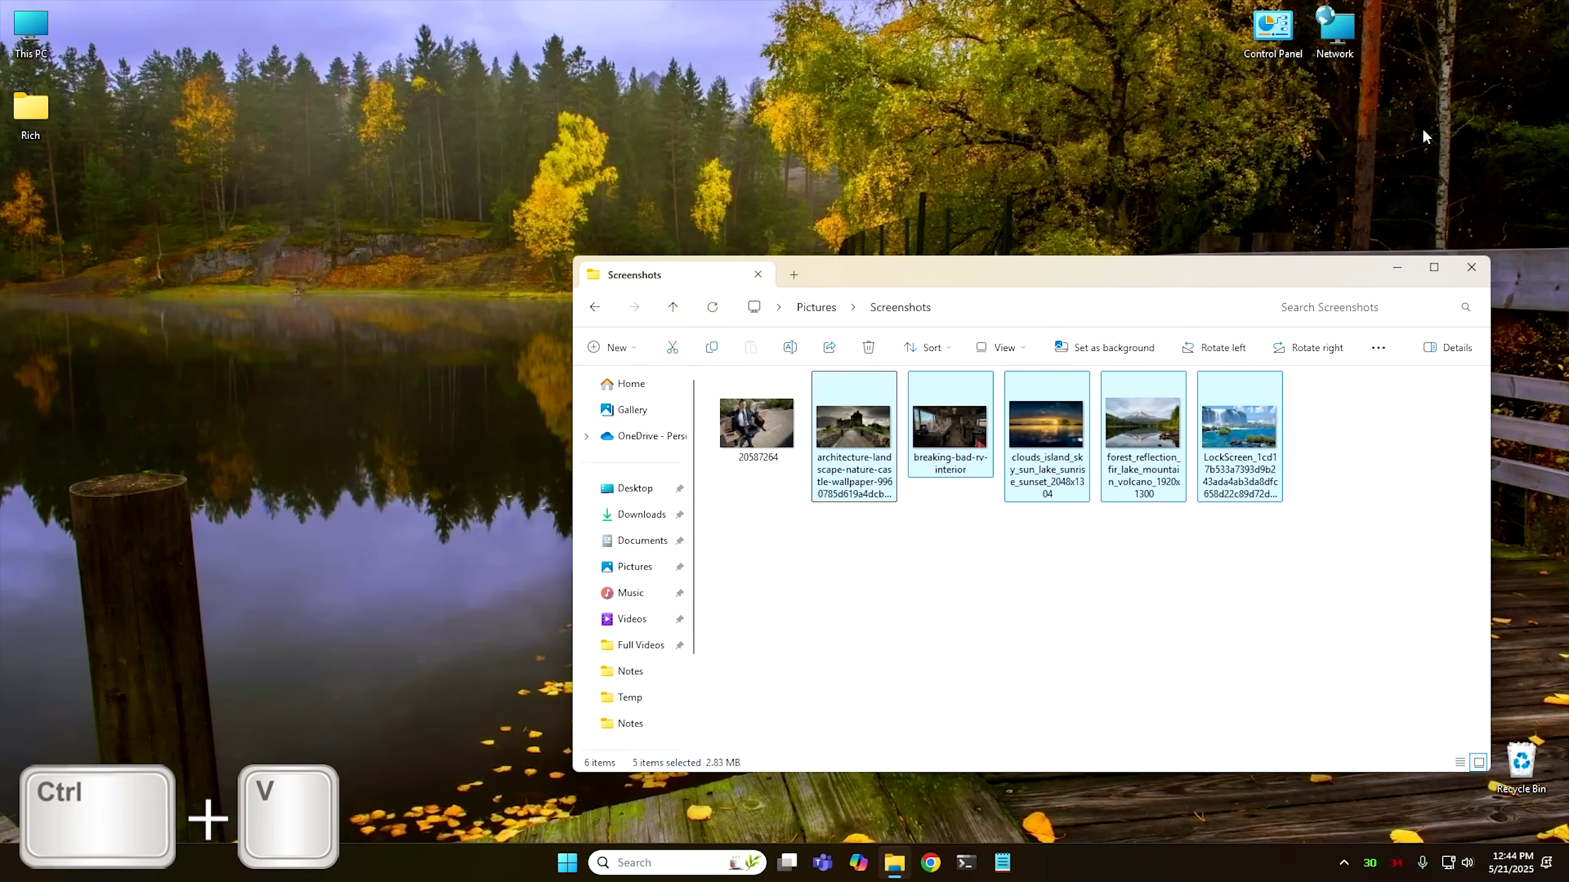
key("alt+Left")
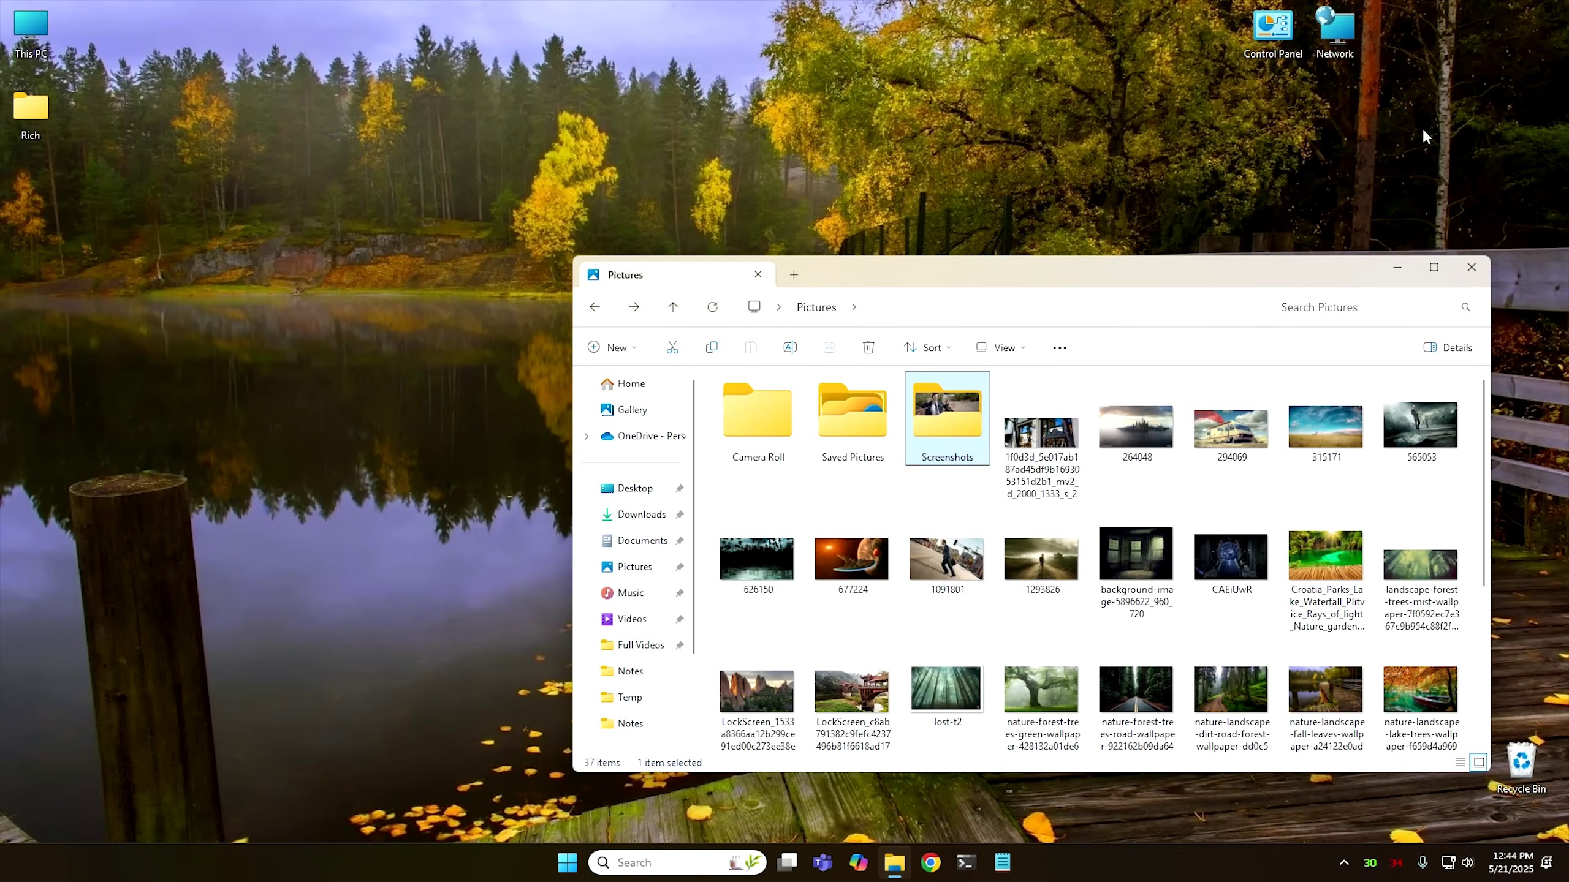
Launch Google Chrome from its pinned taskbar shortcut.
key("alt+Tab")
key("super+t")
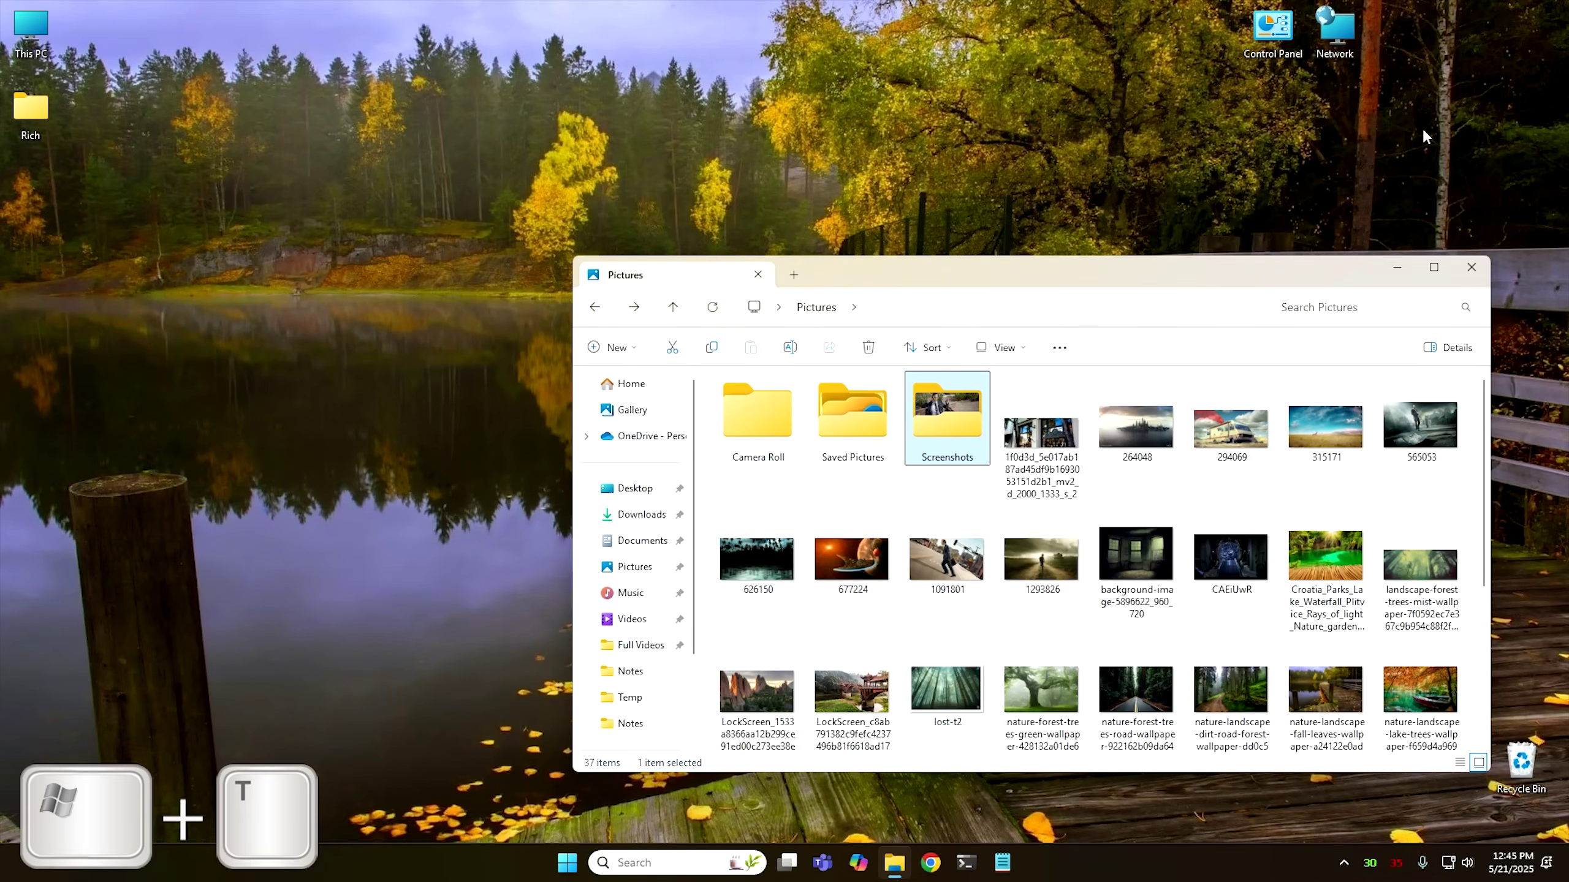
key("Right")
key("Right")
key("Right")
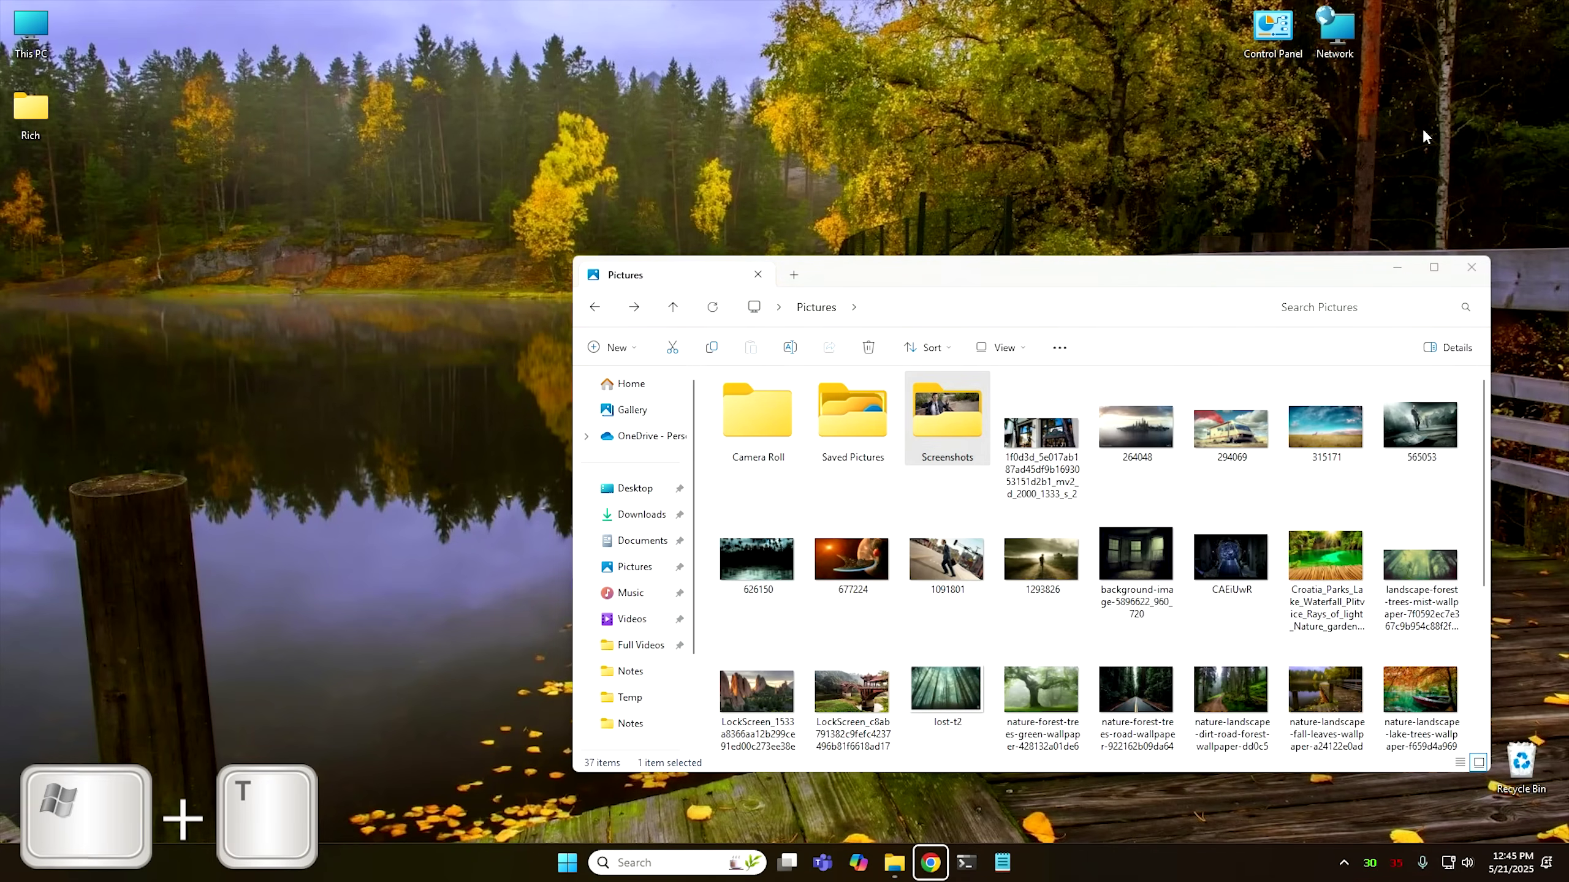
key("Return")
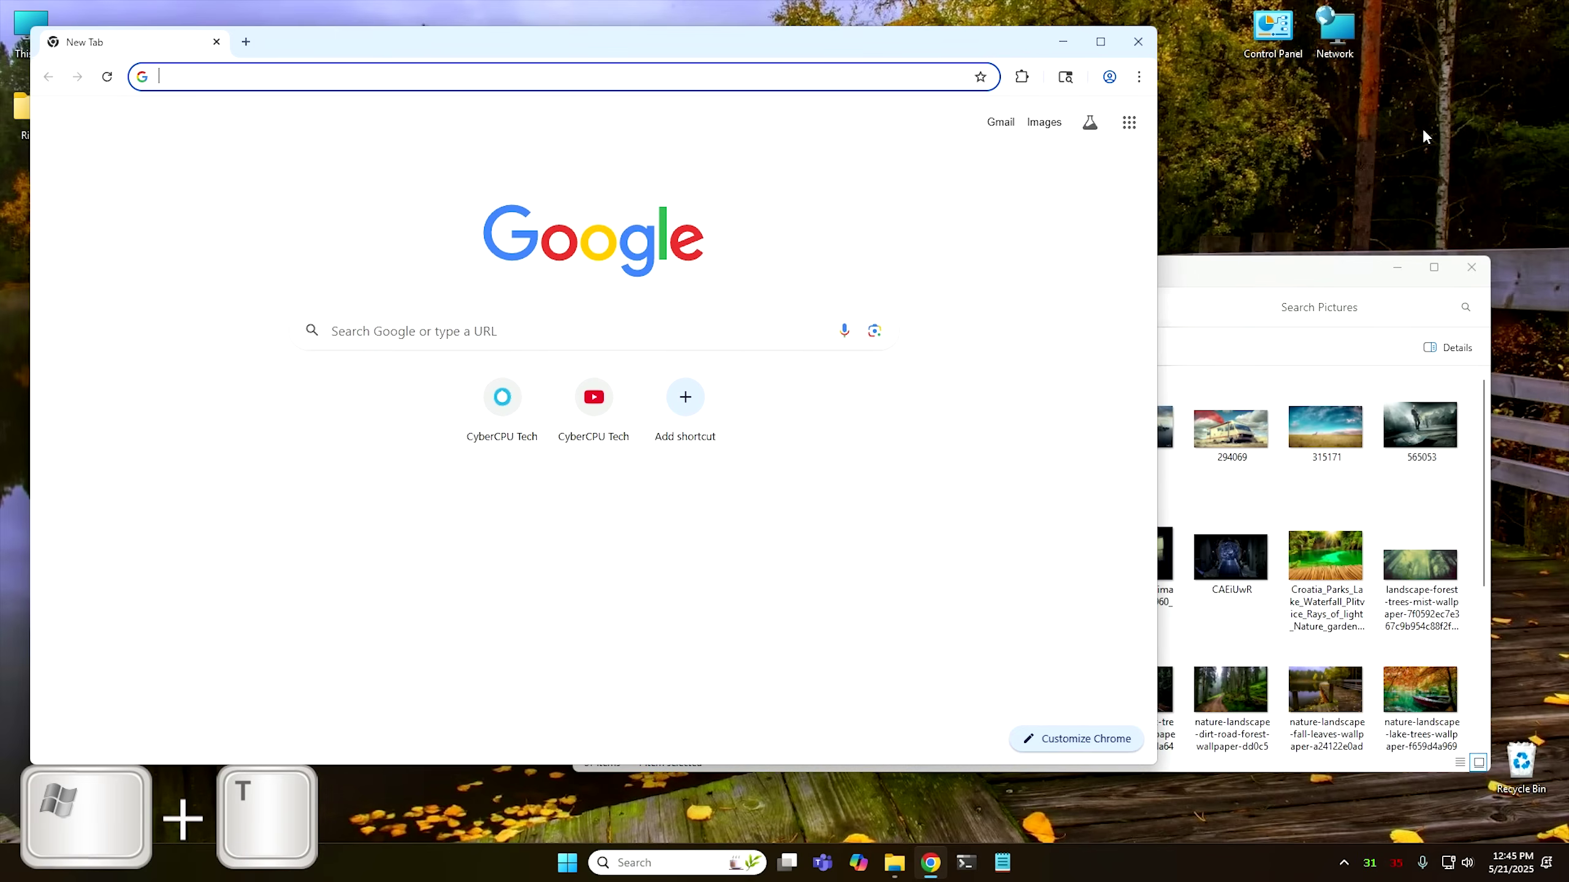
Launch the pinned Command Prompt terminal and Notepad from the taskbar as well.
key("super+t")
key("Right")
key("Return")
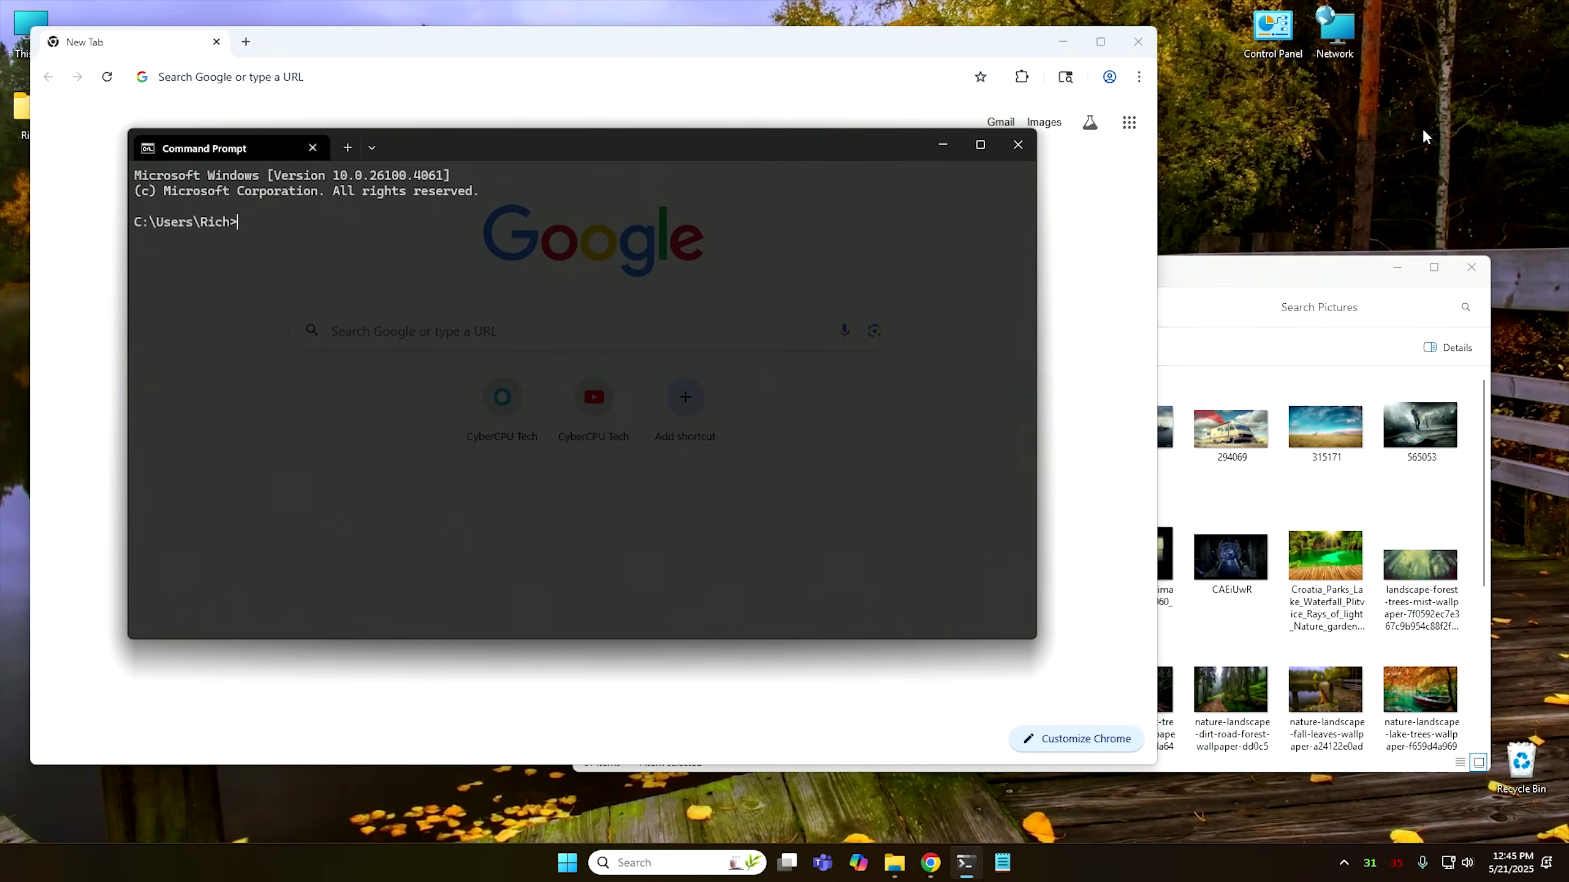
key("super+t")
key("Right")
key("Return")
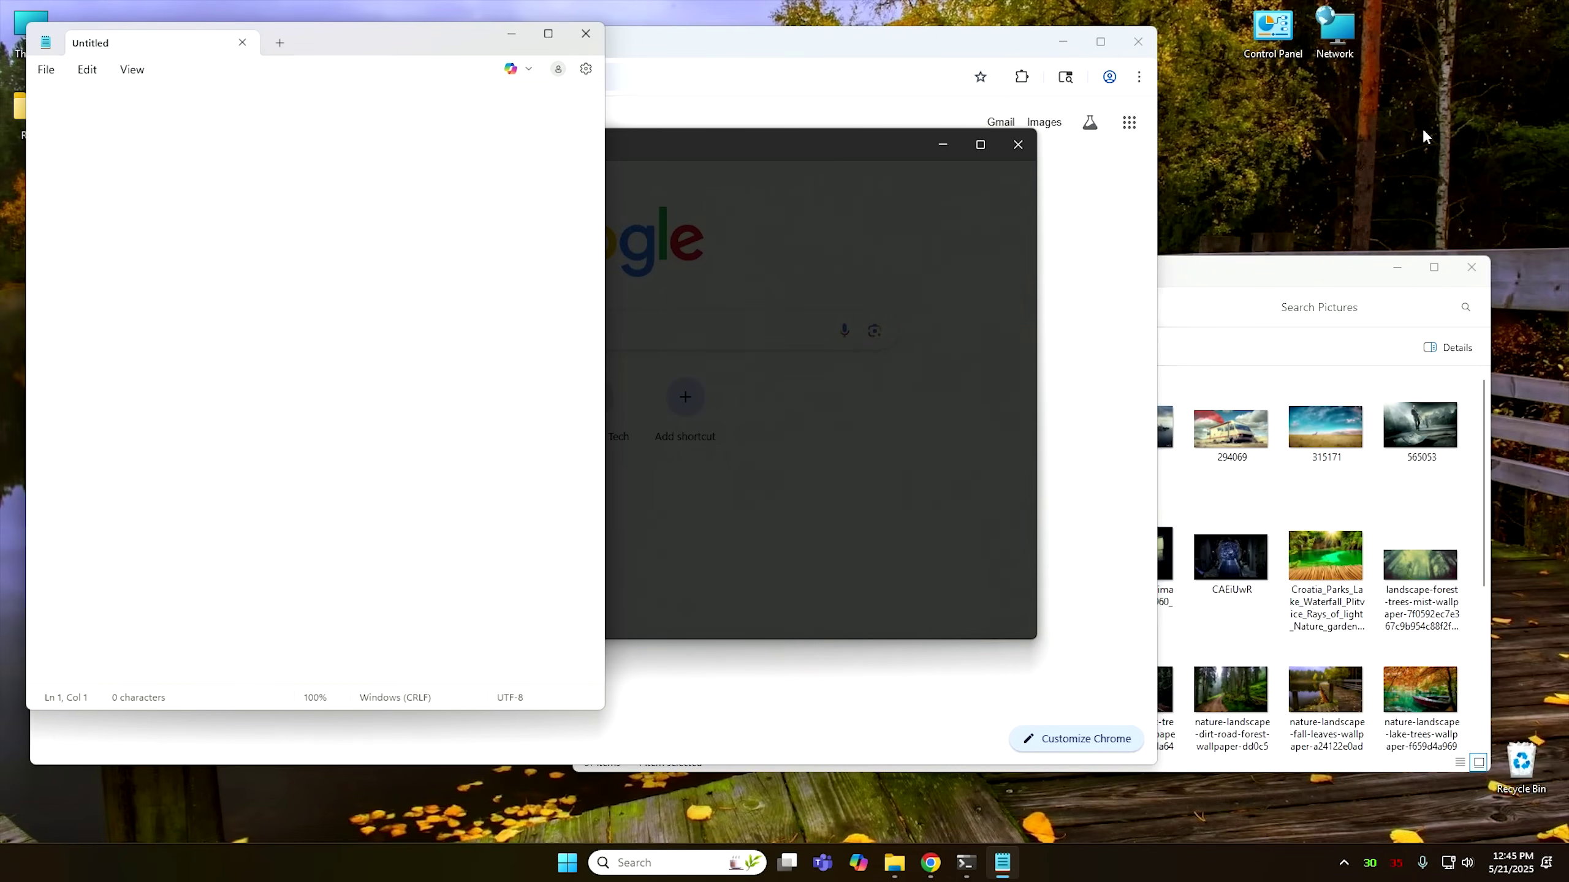
Cycle through the Notepad, Command Prompt, Chrome and File Explorer windows in the window switcher, ending on Notepad.
key("alt+Tab")
key("alt+Tab")
key("alt+Tab")
key("alt+Tab")
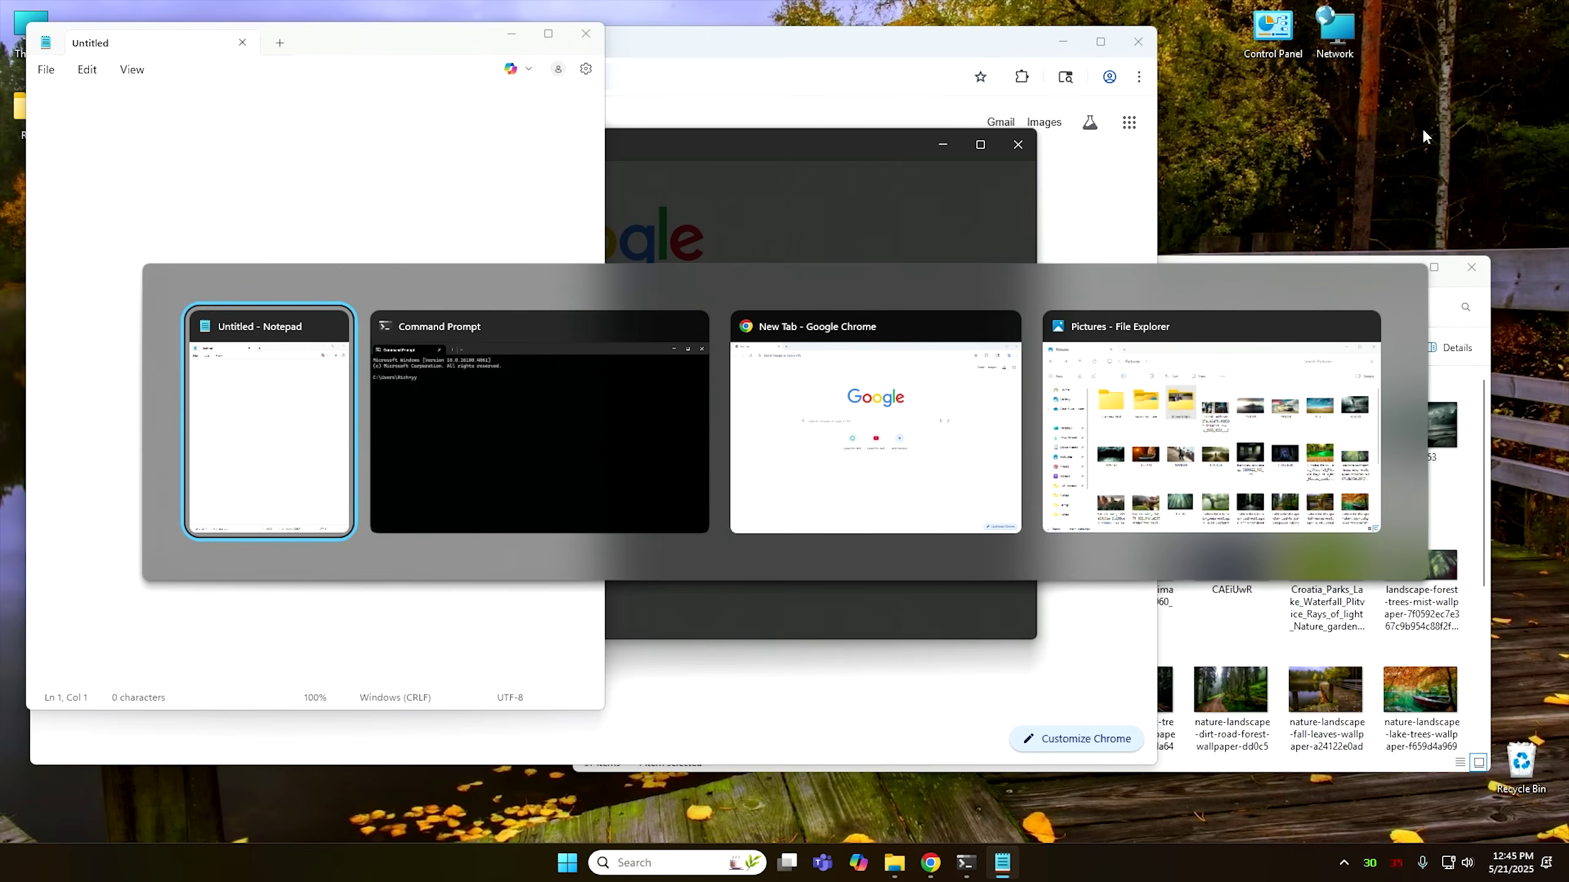
key("alt+Tab")
key("alt+Tab")
key("alt+Tab")
key("alt+Tab")
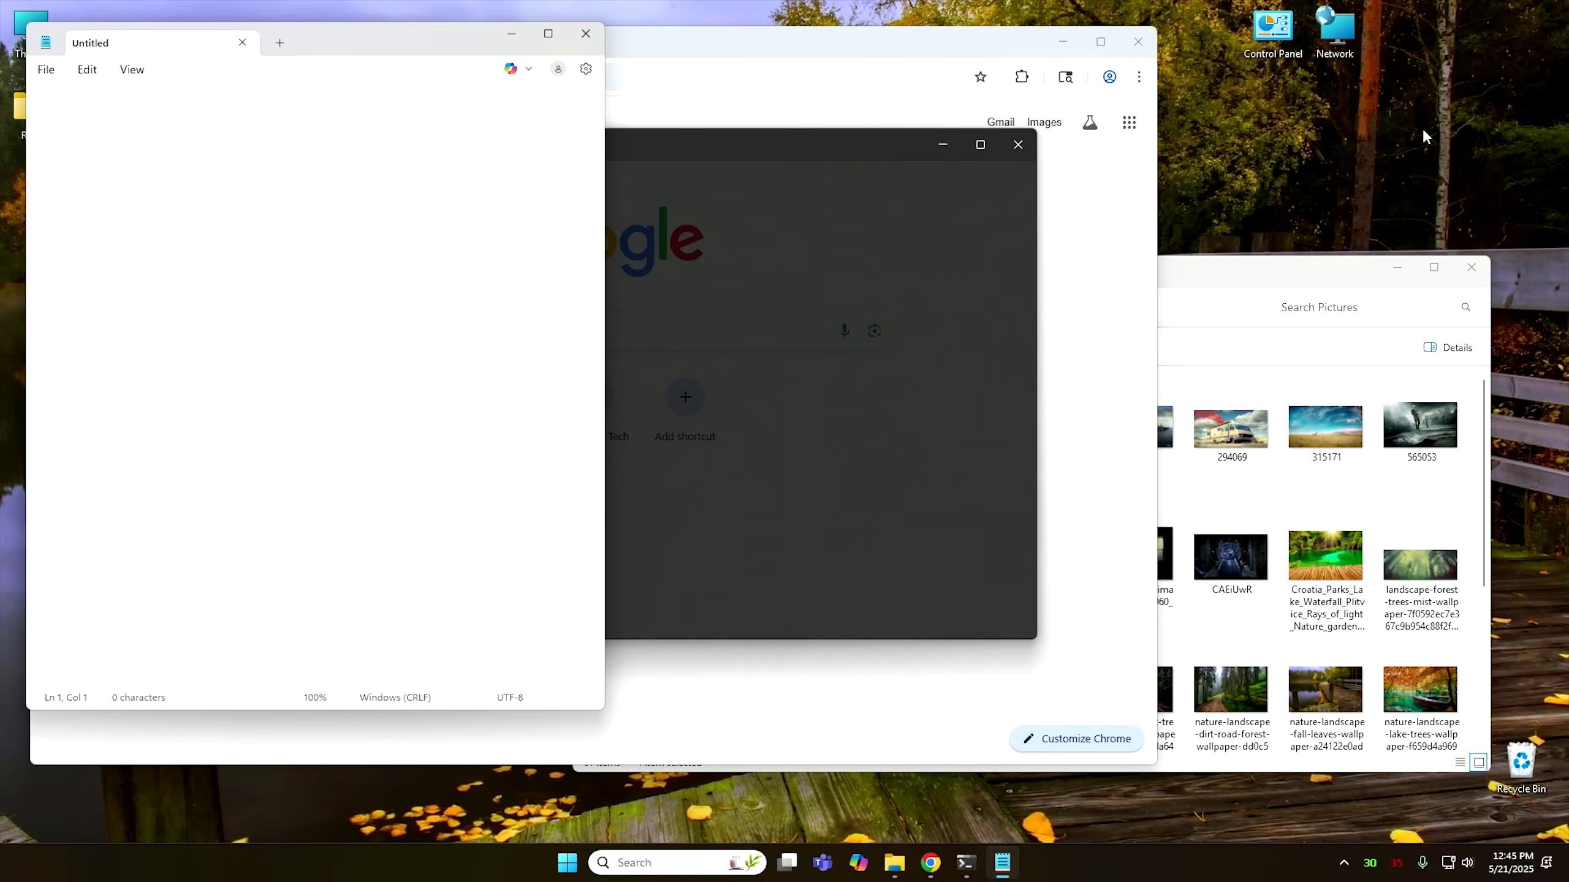
Show all open windows in Task View, move among their thumbnails, and switch to the Command Prompt window.
key("super+Tab")
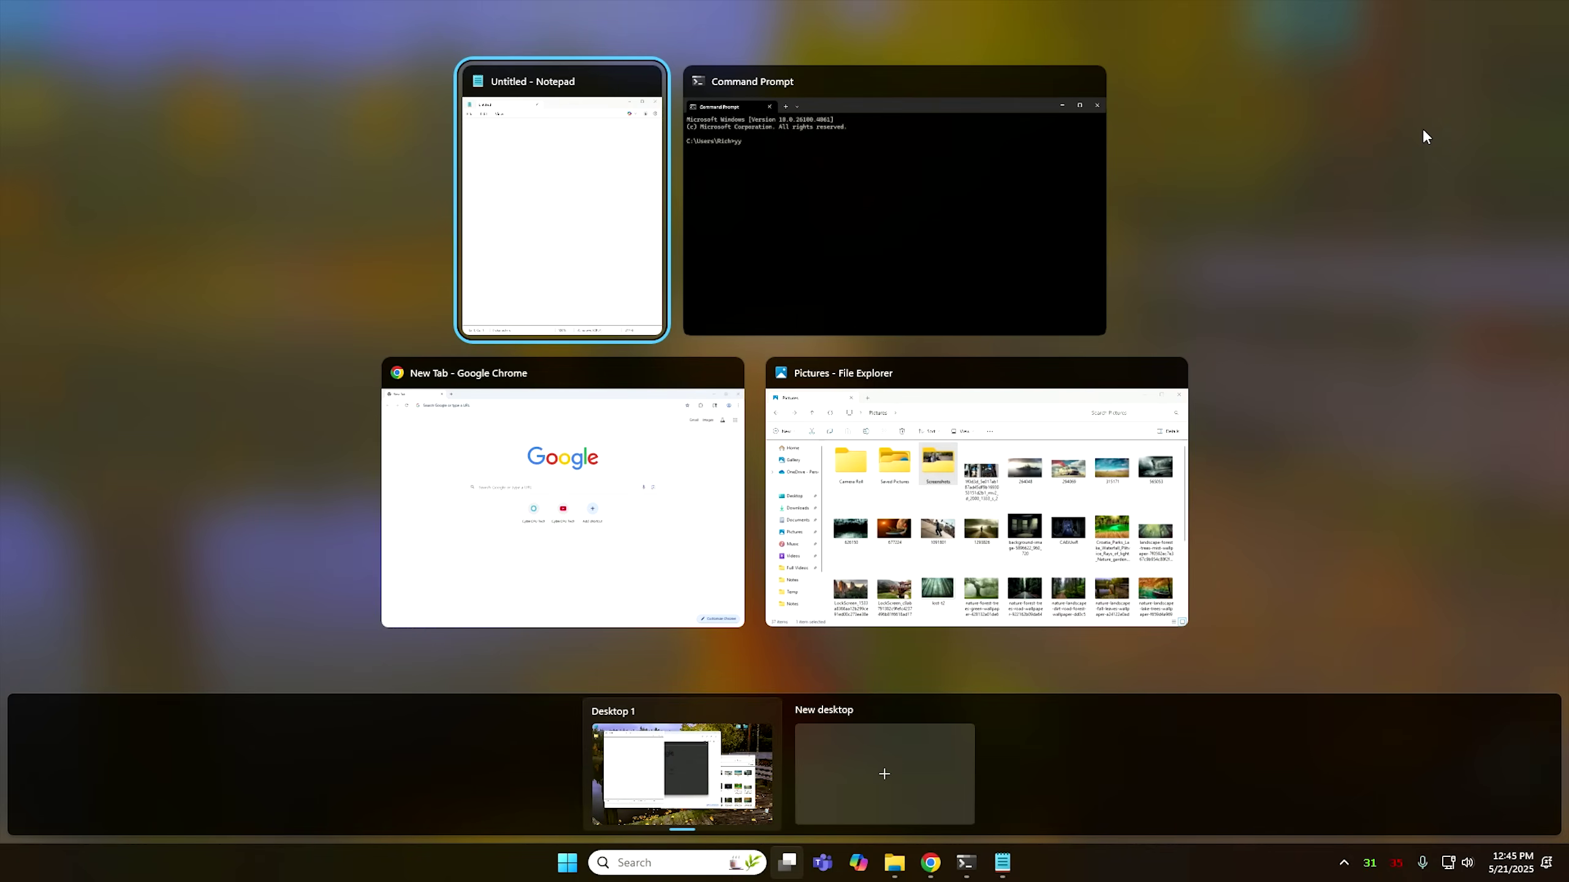
key("Right")
key("Down")
key("Left")
key("Up")
key("Right")
key("Down")
key("Left")
key("Right")
key("Up")
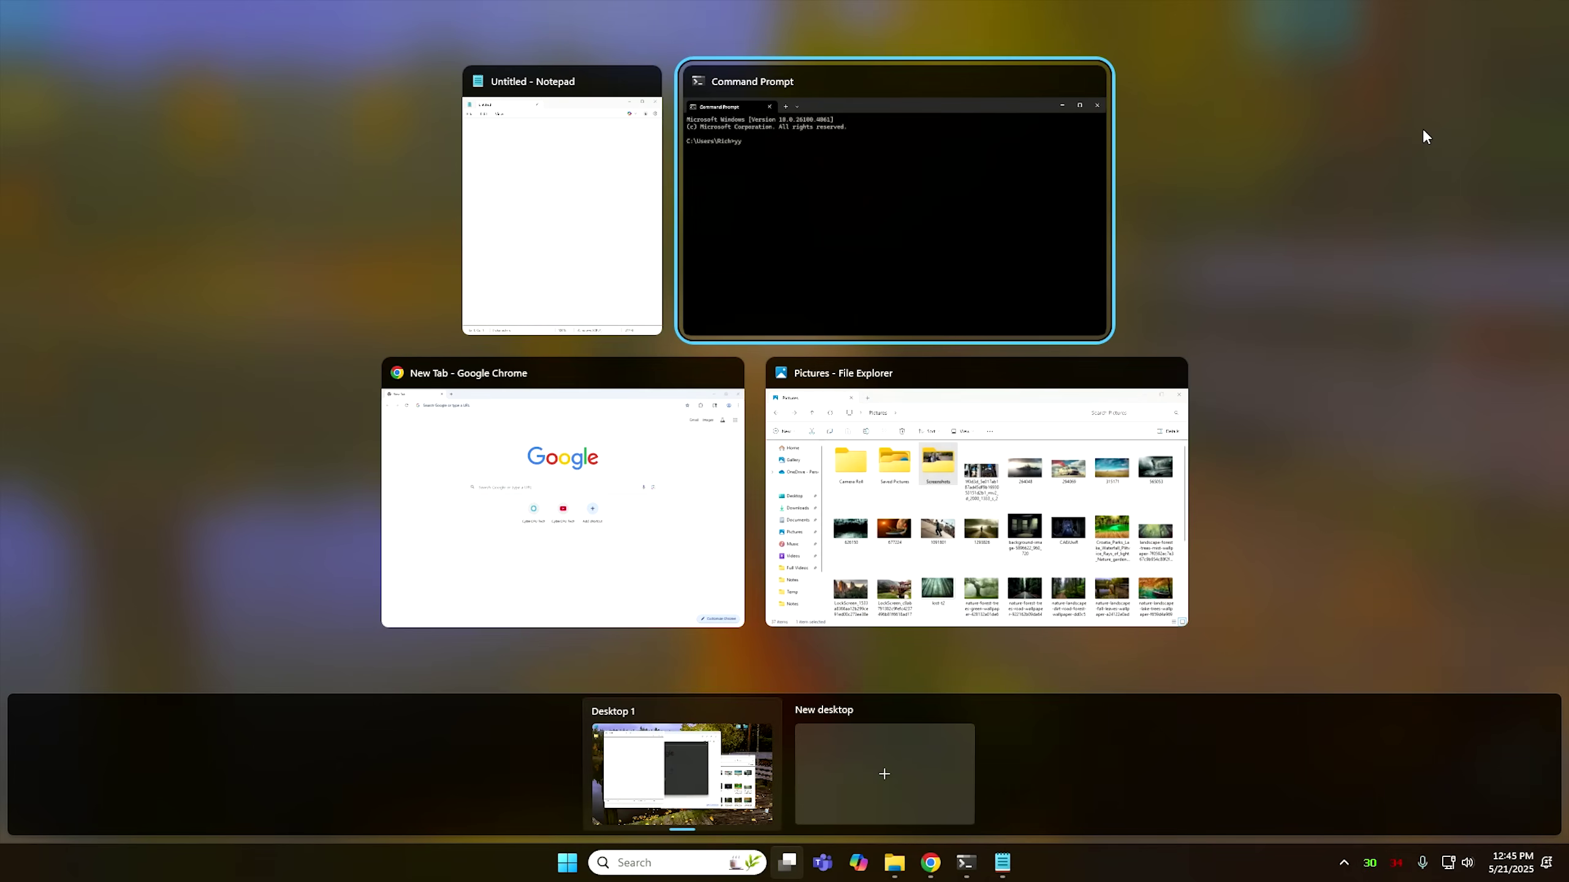
key("Return")
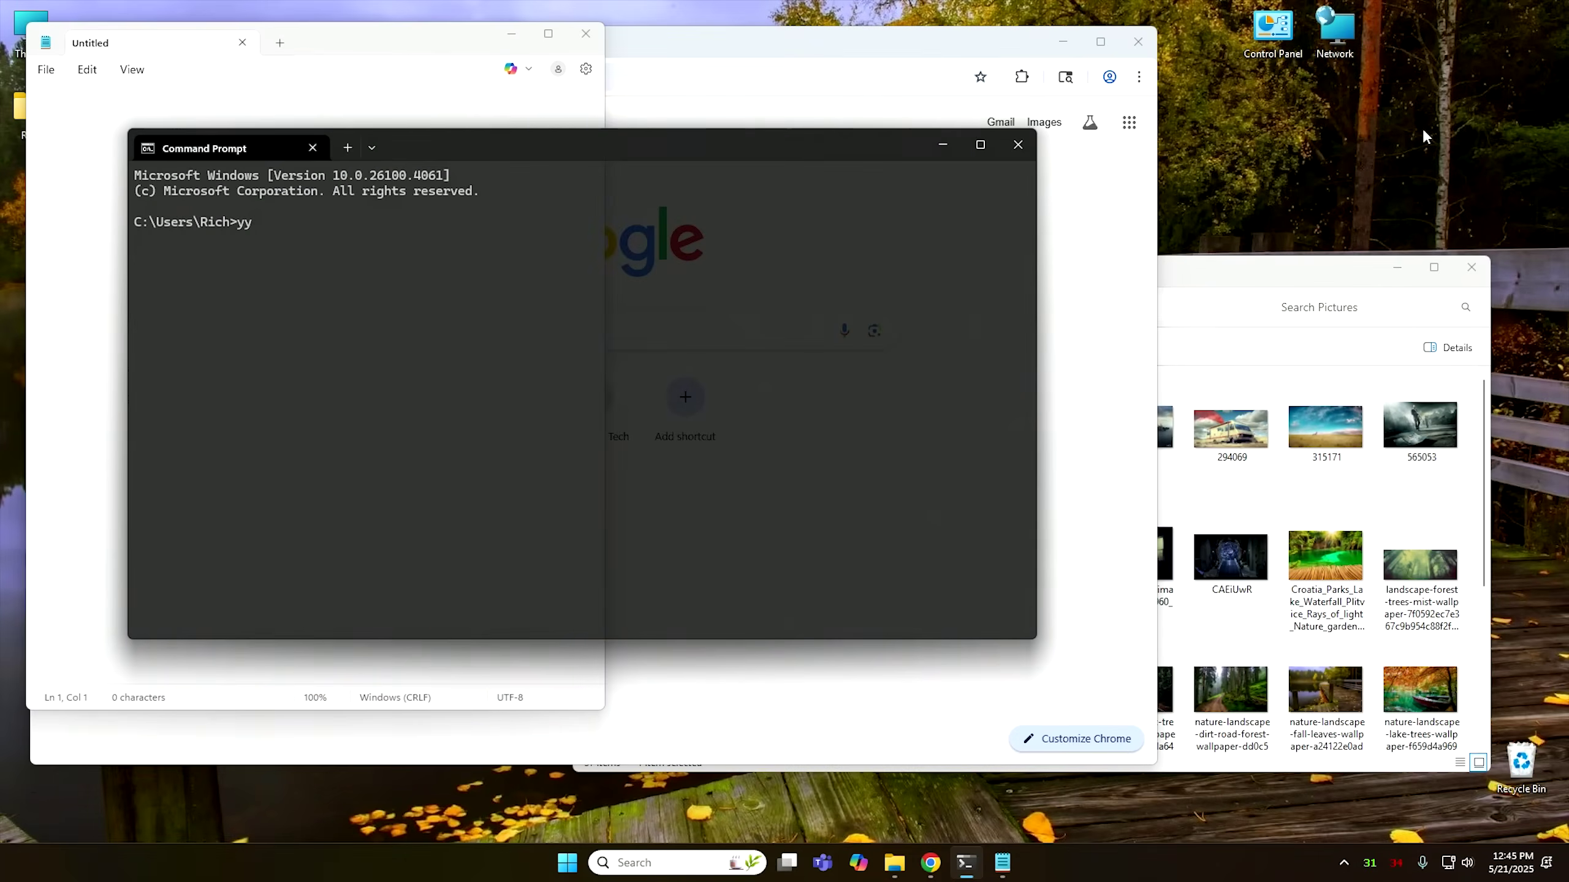
Clear the stray yy from the prompt and widen the Command Prompt window until it overlaps the File Explorer window.
key("BackSpace")
key("BackSpace")
key("alt+space")
key("s")
key("alt+space")
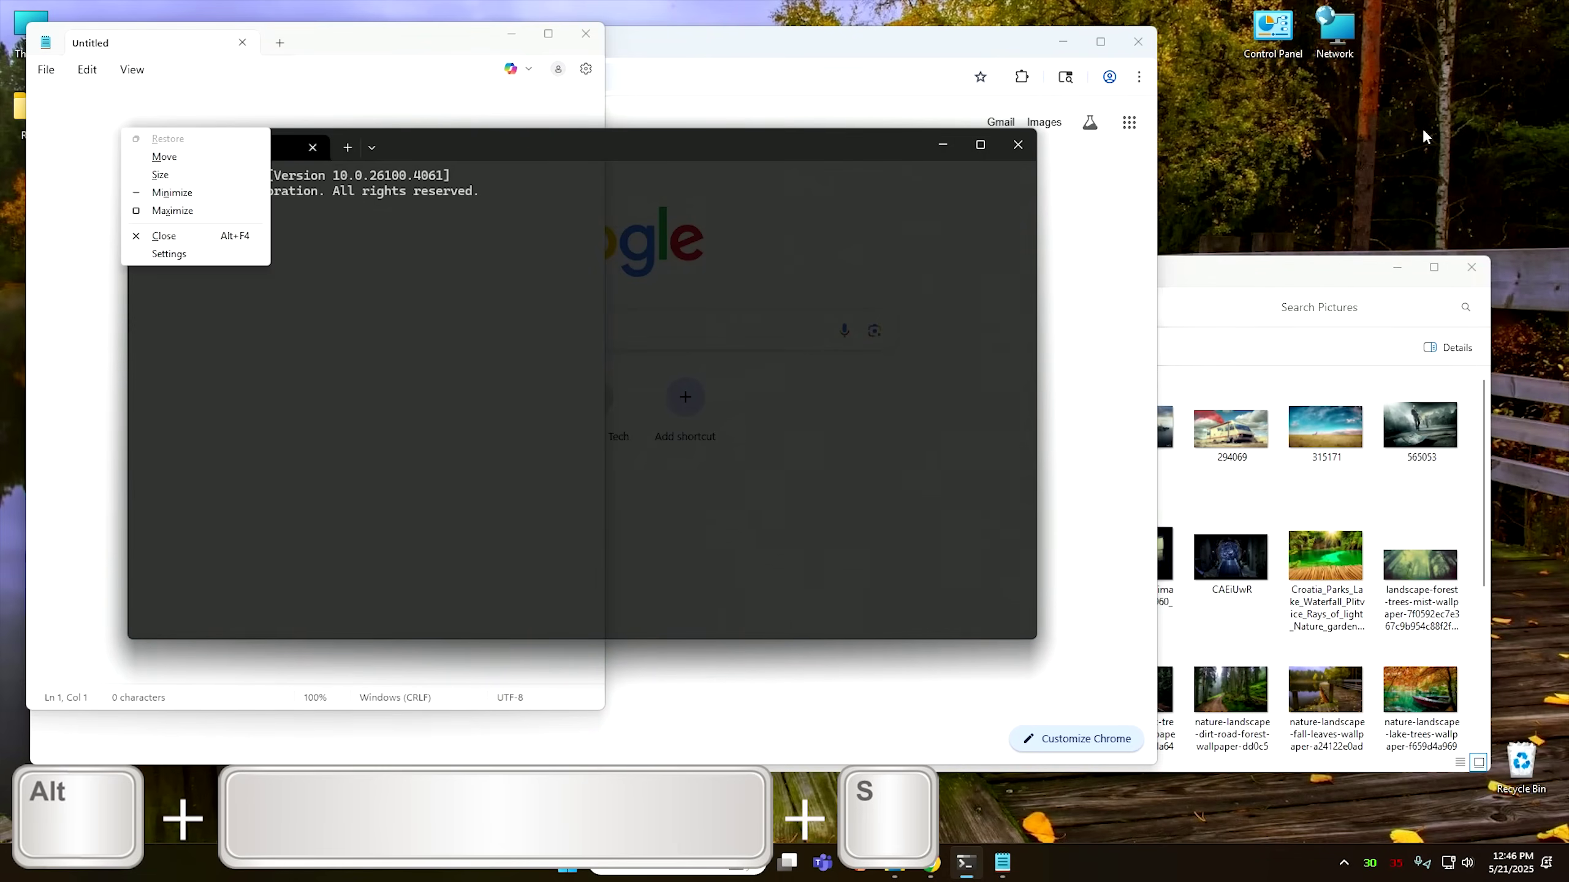
key("s")
key("Right")
key("Right")
key("Right")
key("Right")
key("Right")
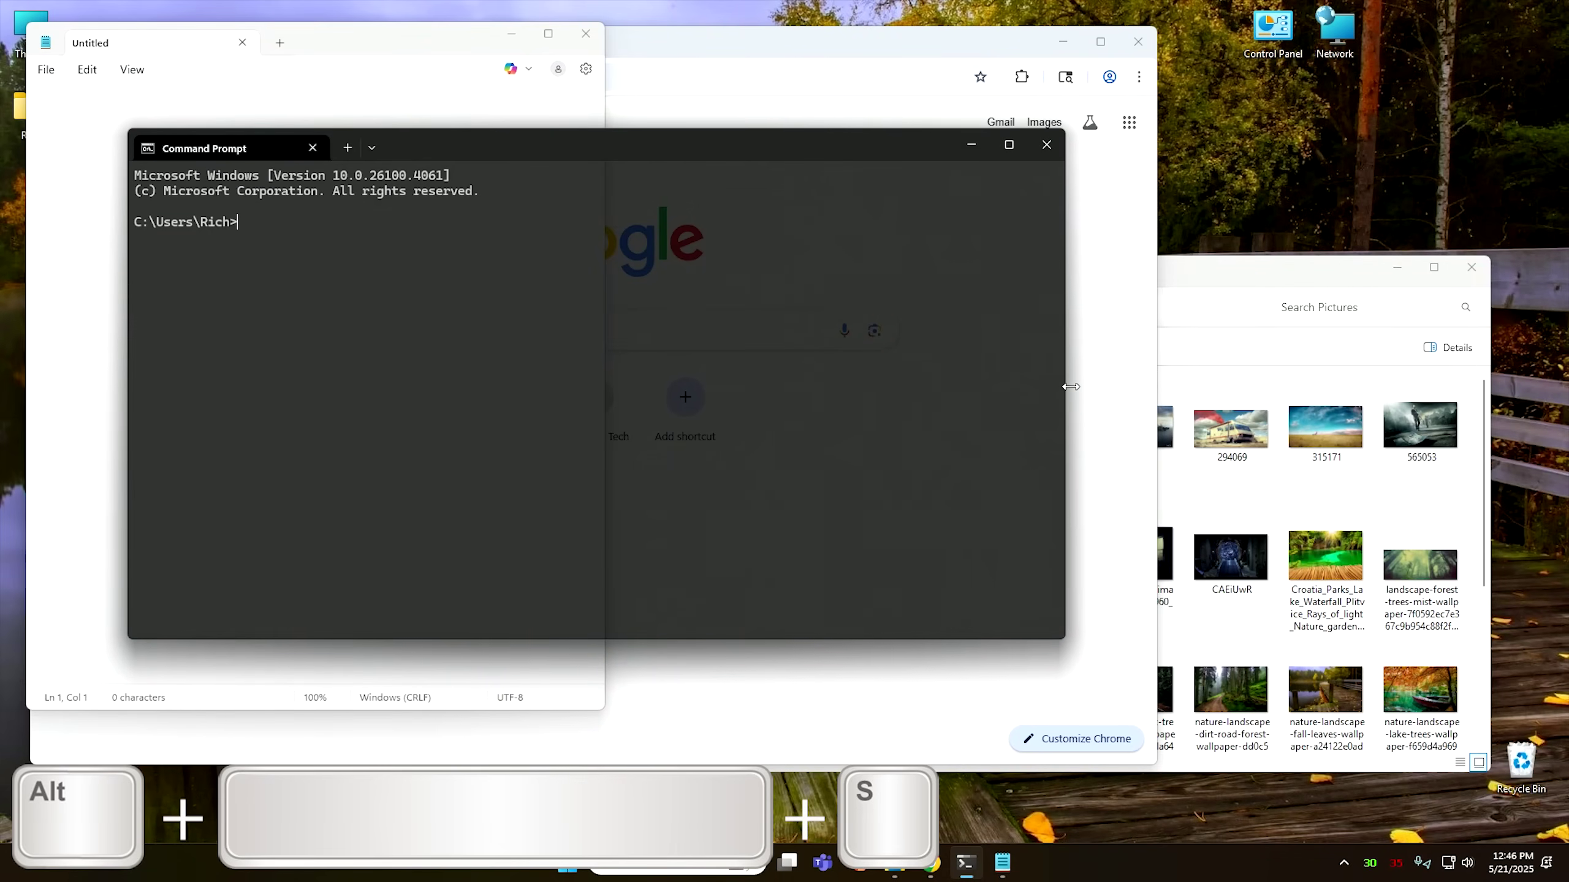
key("Right")
key("Right")
key("Right")
key("Right")
key("Right")
key("Right")
key("Right")
key("Right")
key("Right")
key("Right")
key("Right")
key("Right")
key("Right")
key("Right")
key("Right")
key("Right")
key("Right")
key("Right")
key("Right")
key("Right")
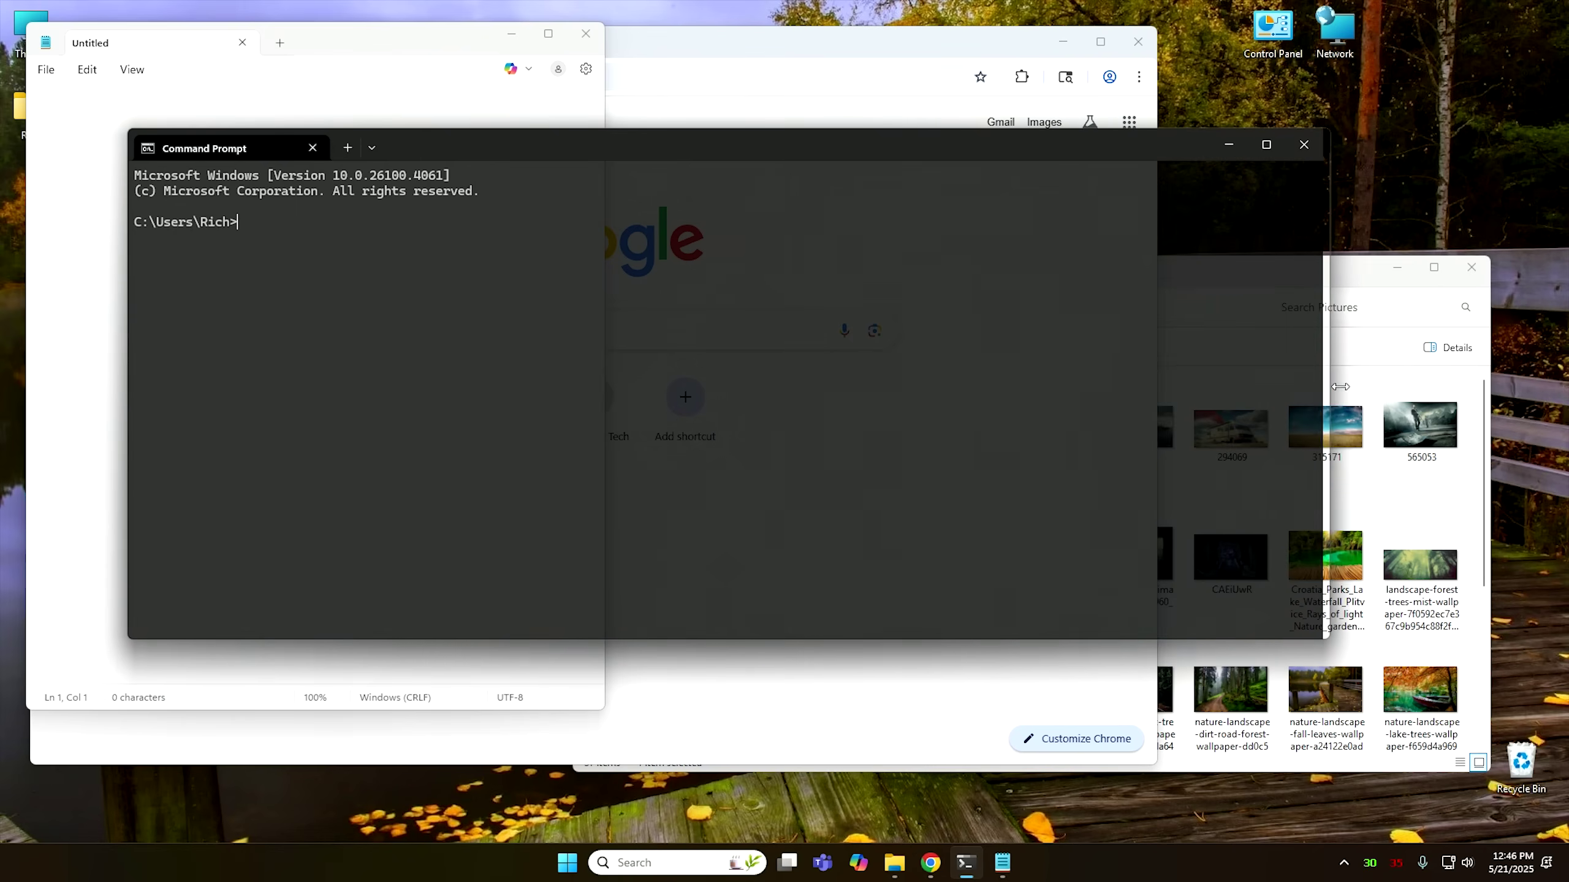
Narrow the Command Prompt window from its right edge to within the Chrome window, then widen it over File Explorer again.
key("Left")
key("Left")
key("Left")
key("Left")
key("Left")
key("Left")
key("Left")
key("Left")
key("Left")
key("Left")
key("Left")
key("Left")
key("Left")
key("Left")
key("Left")
key("Left")
key("Left")
key("Left")
key("Left")
key("Left")
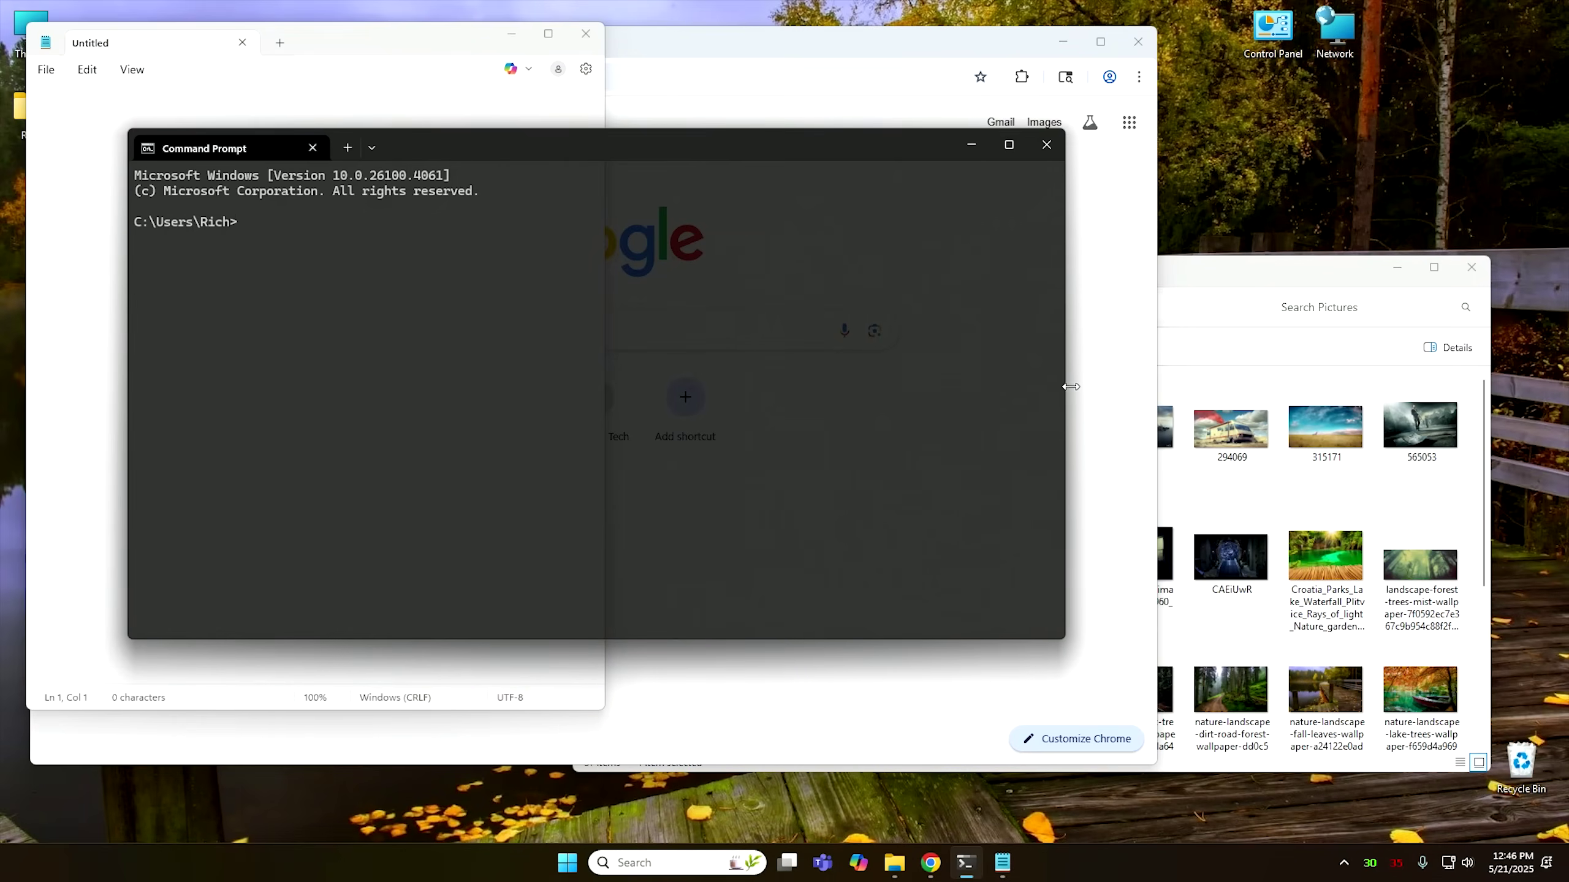
key("Right")
key("Right")
key("Right")
key("Right")
key("Right")
key("Right")
key("Right")
key("Right")
key("Right")
key("Right")
key("Right")
key("Right")
key("Right")
key("Right")
key("Right")
key("Right")
key("Right")
key("Right")
key("Right")
key("Right")
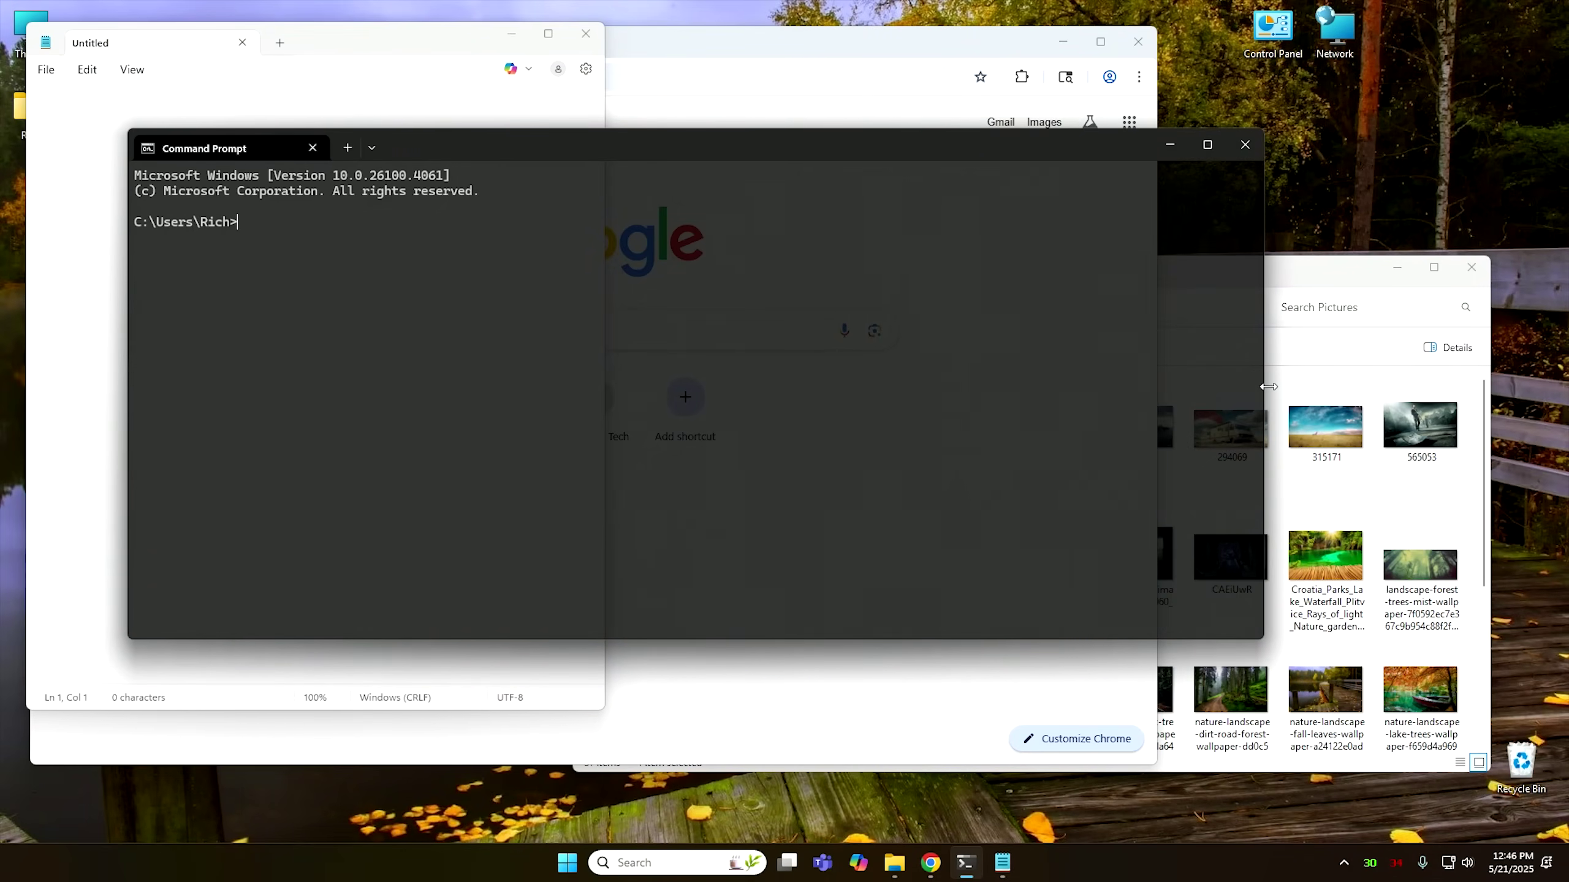
Narrow the Command Prompt window until its right edge lies well inside the Chrome window.
key("Left")
key("Left")
key("Left")
key("Left")
key("Left")
key("Left")
key("Left")
key("Left")
key("Left")
key("Left")
key("Left")
key("Left")
key("Left")
key("Left")
key("Left")
key("Left")
key("Left")
key("Left")
key("Left")
key("Left")
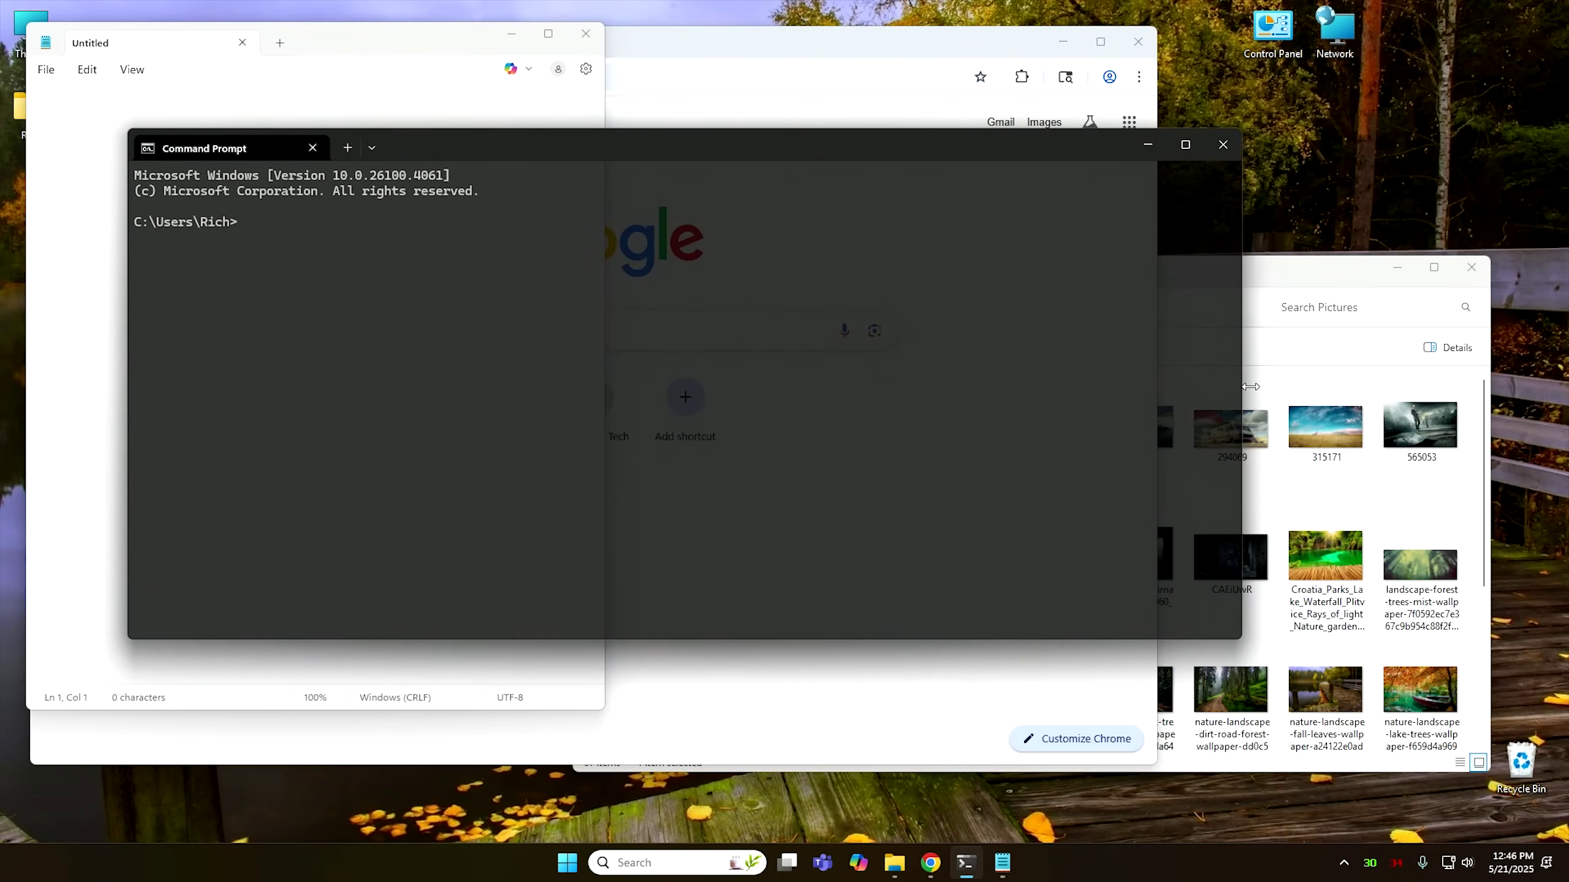
Stretch the Command Prompt window's bottom edge down to Chrome's lower edge, then shorten it to slightly less than its starting height and finish resizing.
key("Down")
key("Down")
key("Down")
key("Down")
key("Down")
key("Down")
key("Down")
key("Down")
key("Down")
key("Down")
key("Down")
key("Down")
key("Down")
key("Down")
key("Down")
key("Down")
key("Down")
key("Down")
key("Down")
key("Down")
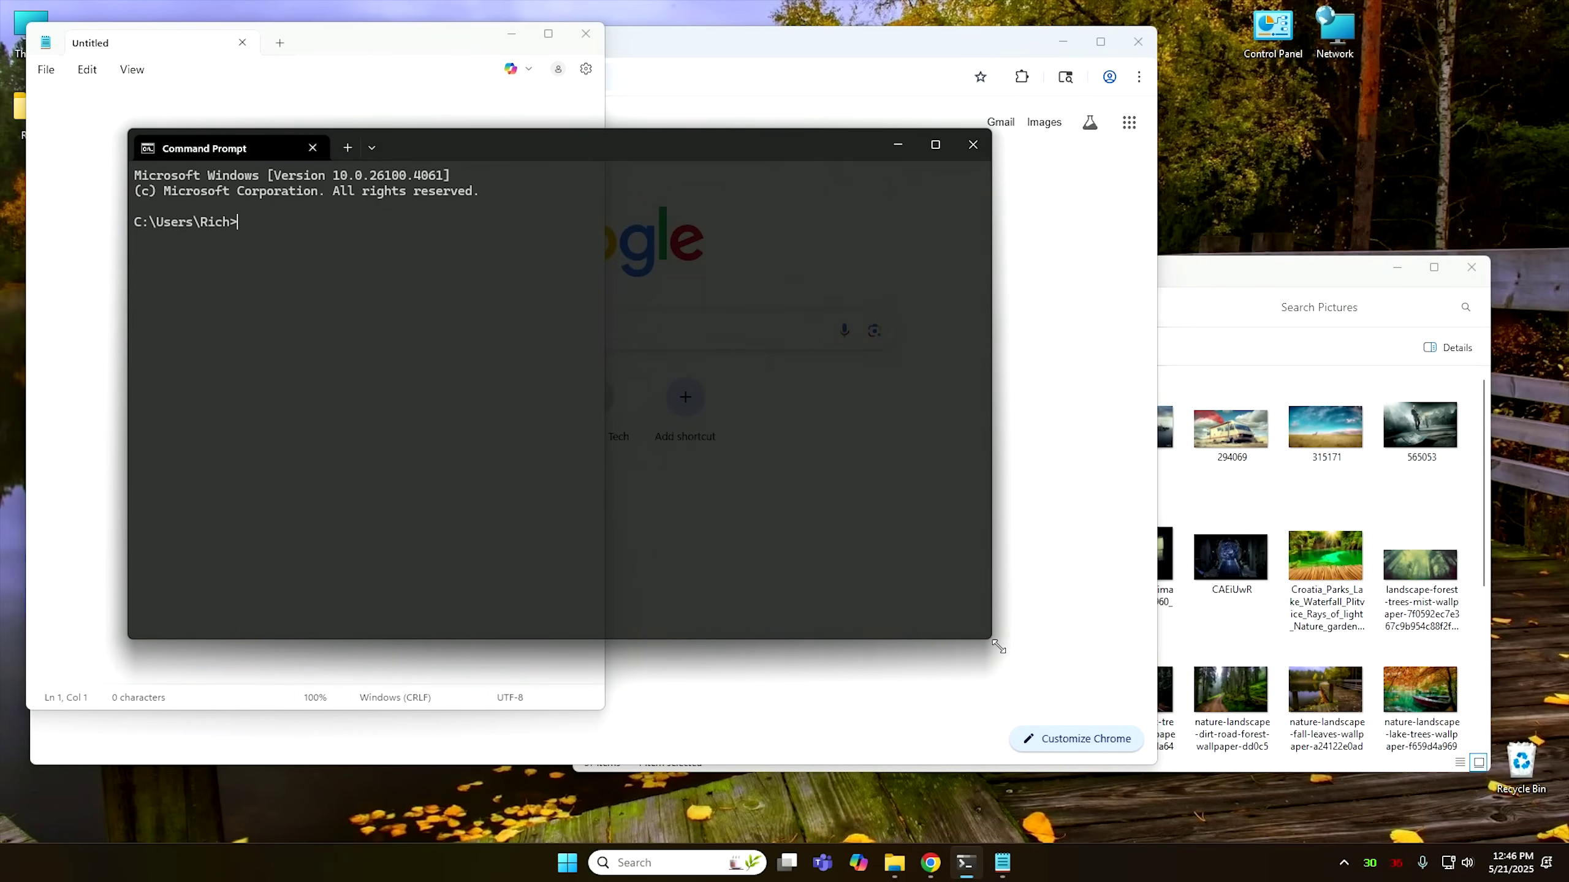
key("Up")
key("Up")
key("Up")
key("Up")
key("Up")
key("Up")
key("Up")
key("Up")
key("Up")
key("Up")
key("Up")
key("Up")
key("Up")
key("Up")
key("Up")
key("Up")
key("Up")
key("Up")
key("Up")
key("Up")
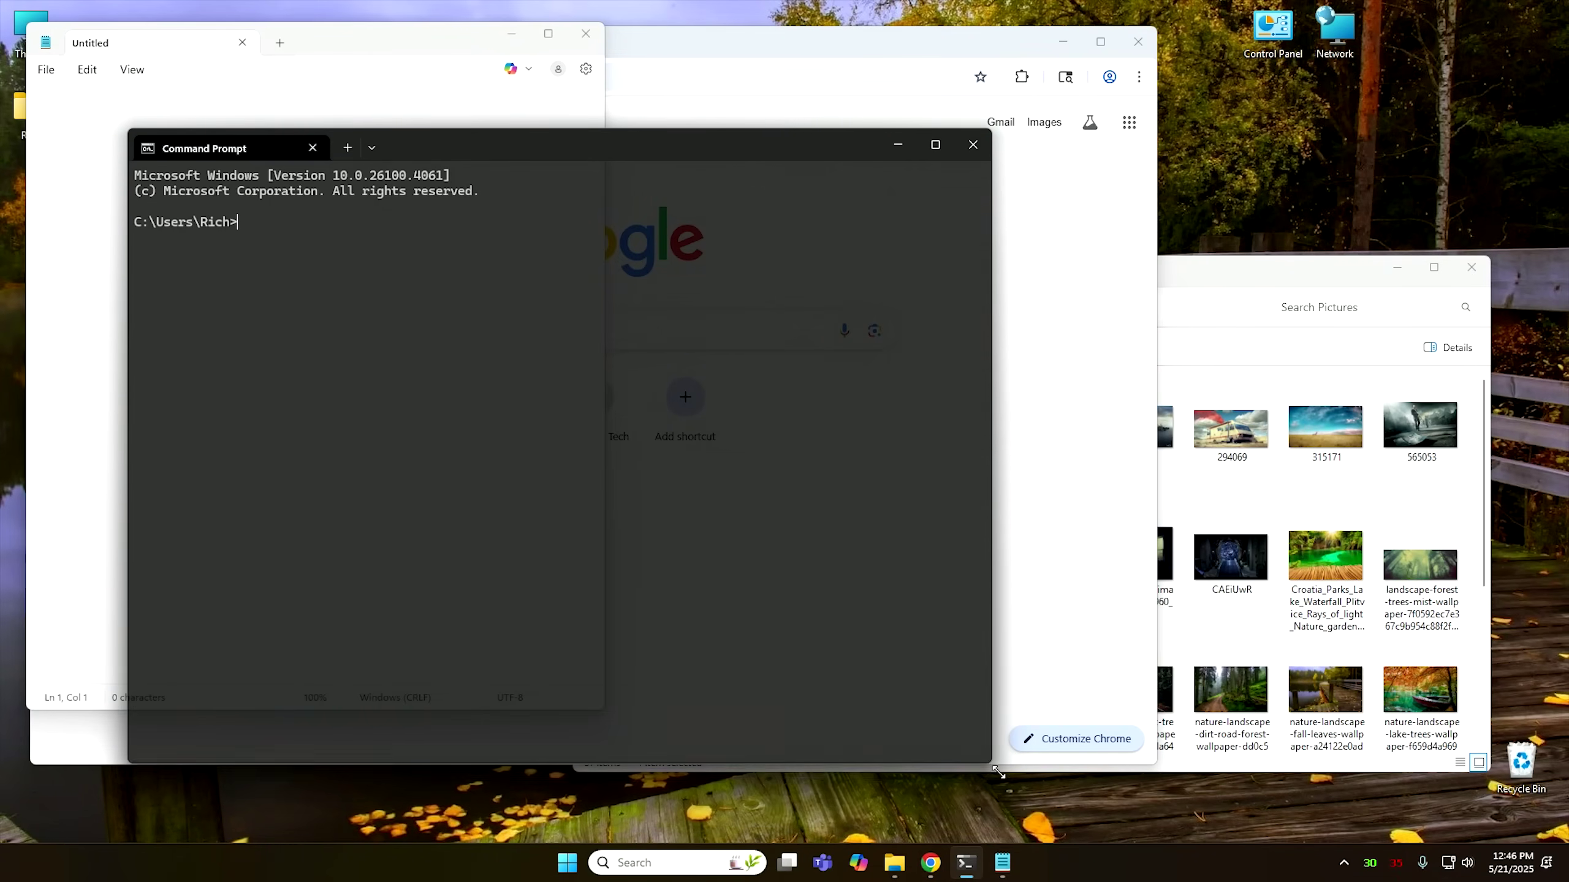
key("Return")
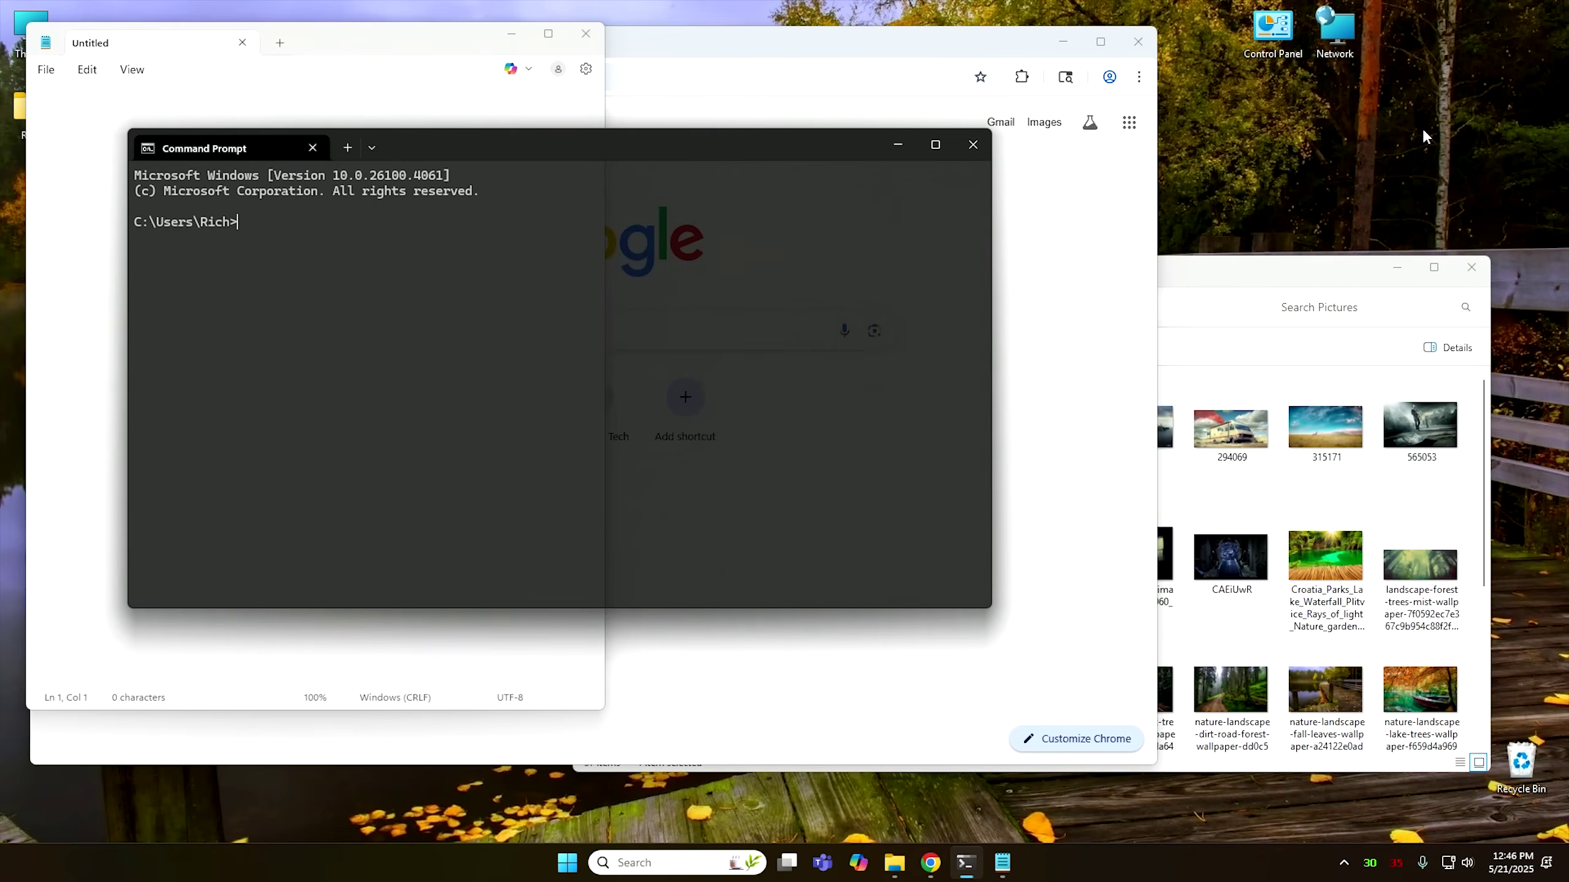
Start resizing the Command Prompt window from its left edge and shift that edge slightly inward.
key("alt+space")
key("s")
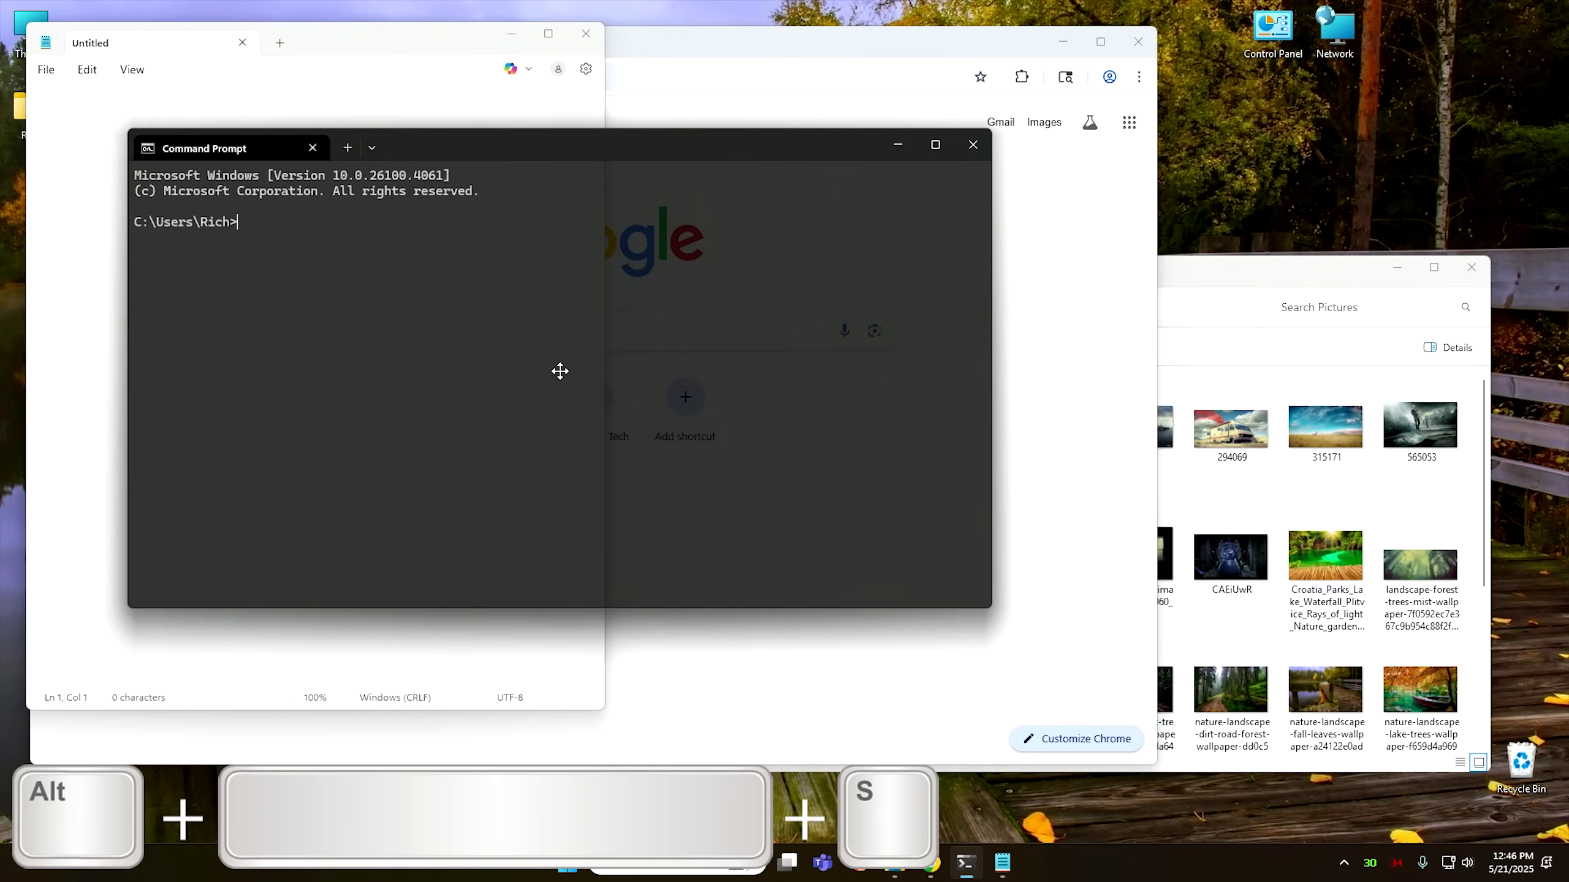
key("Left")
key("Left")
key("Left")
key("Left")
key("Left")
key("Left")
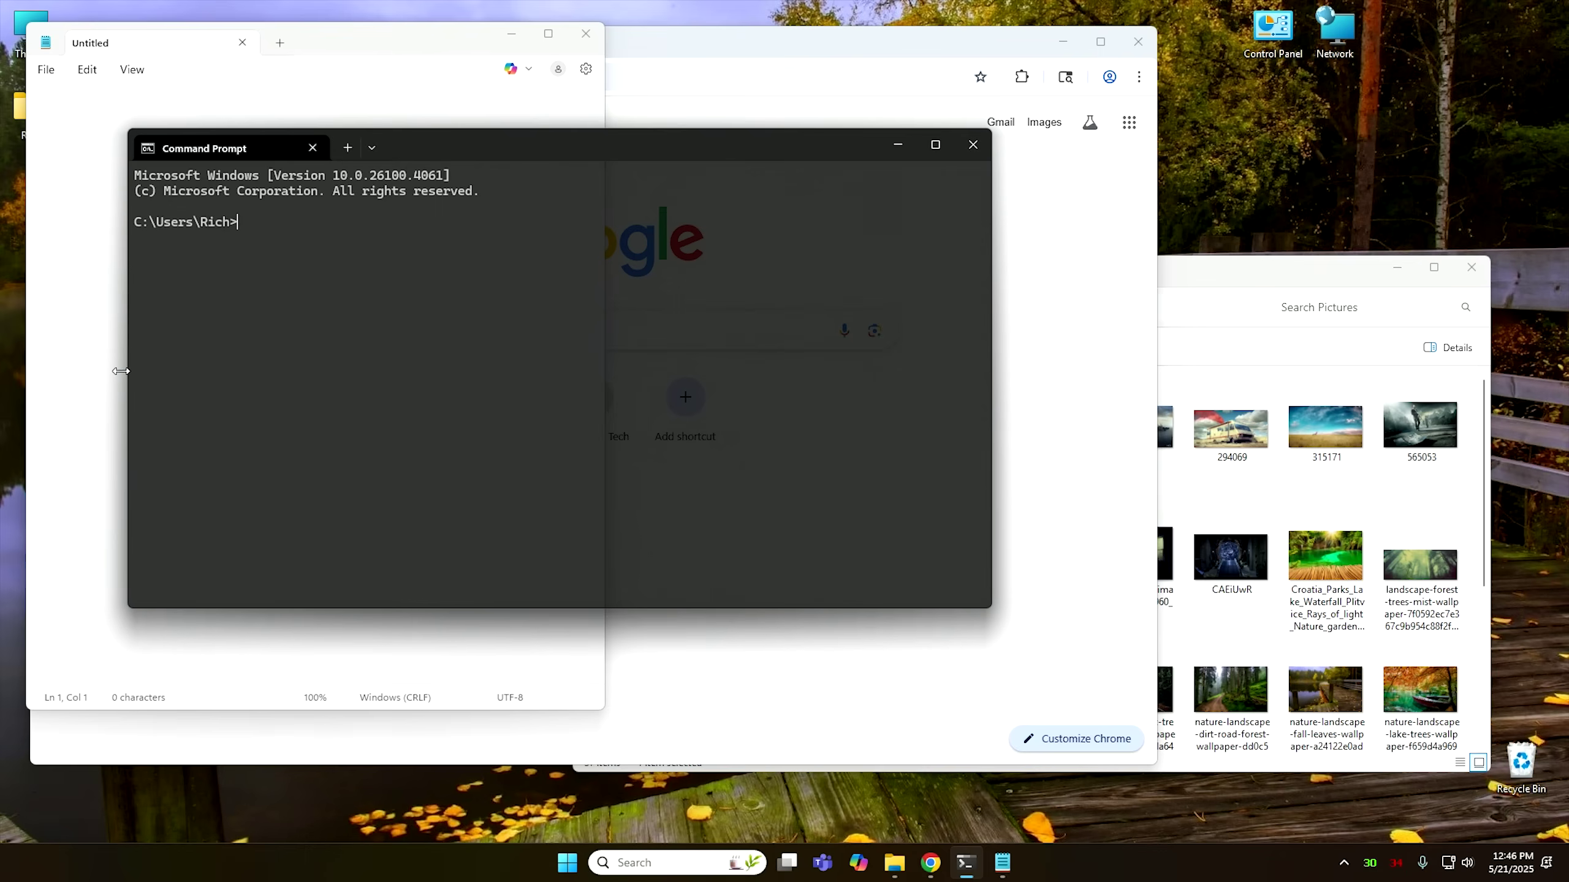
key("Right")
key("Right")
key("Right")
key("Right")
key("Right")
key("Right")
key("Right")
key("Right")
Adjust the Command Prompt window's top edge up and down, leaving it slightly lower than where it started, and finish resizing.
key("Up")
key("Up")
key("Up")
key("Up")
key("Up")
key("Up")
key("Up")
key("Up")
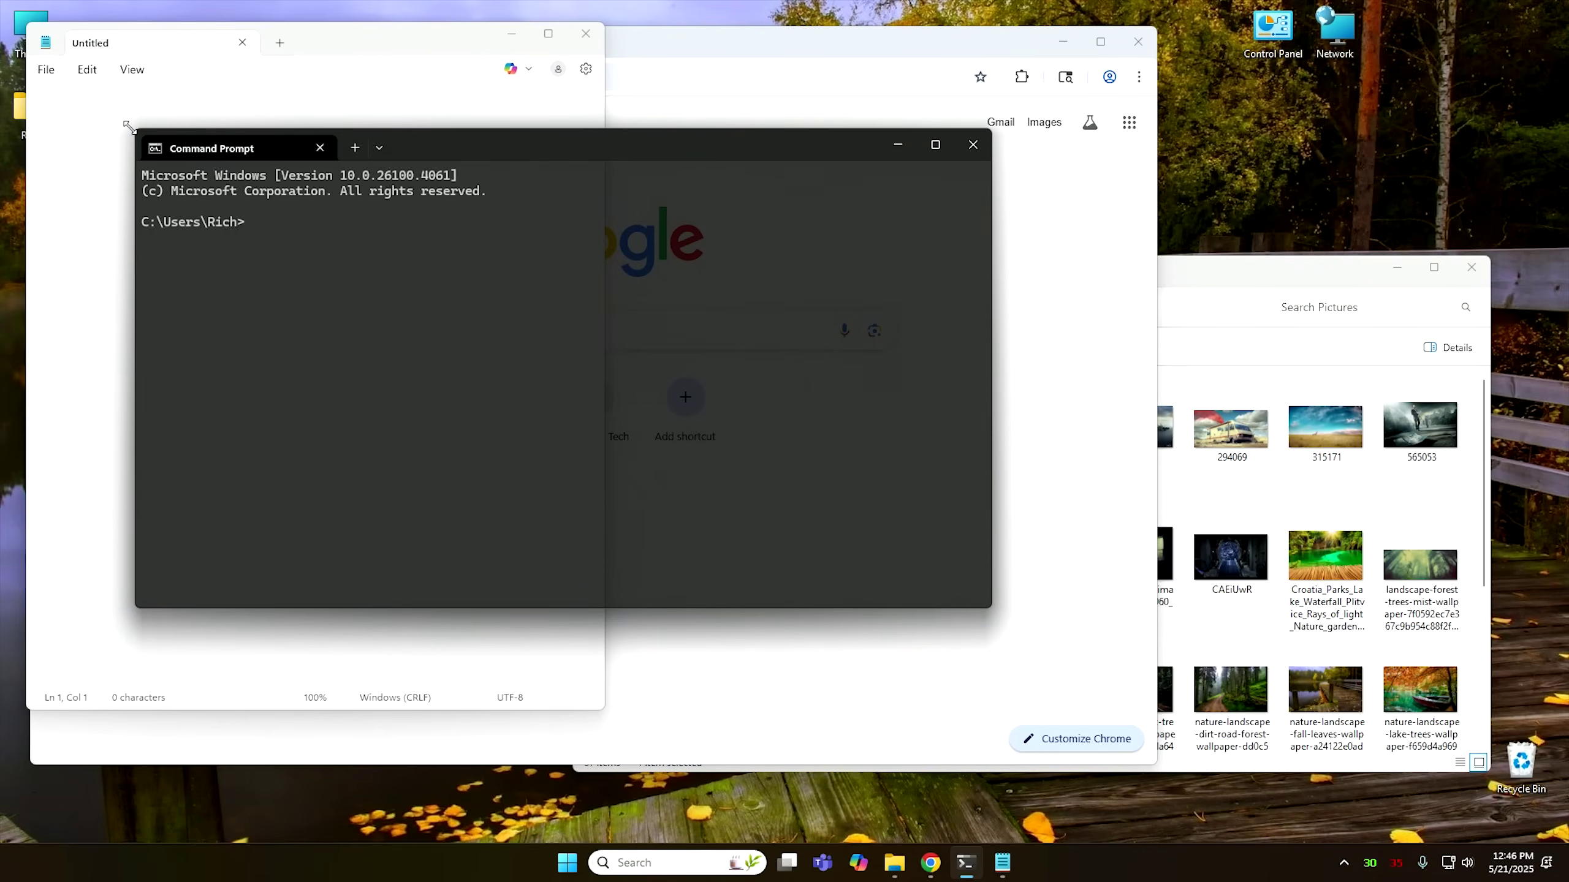
key("Down")
key("Down")
key("Down")
key("Down")
key("Down")
key("Down")
key("Down")
key("Down")
key("Down")
key("Down")
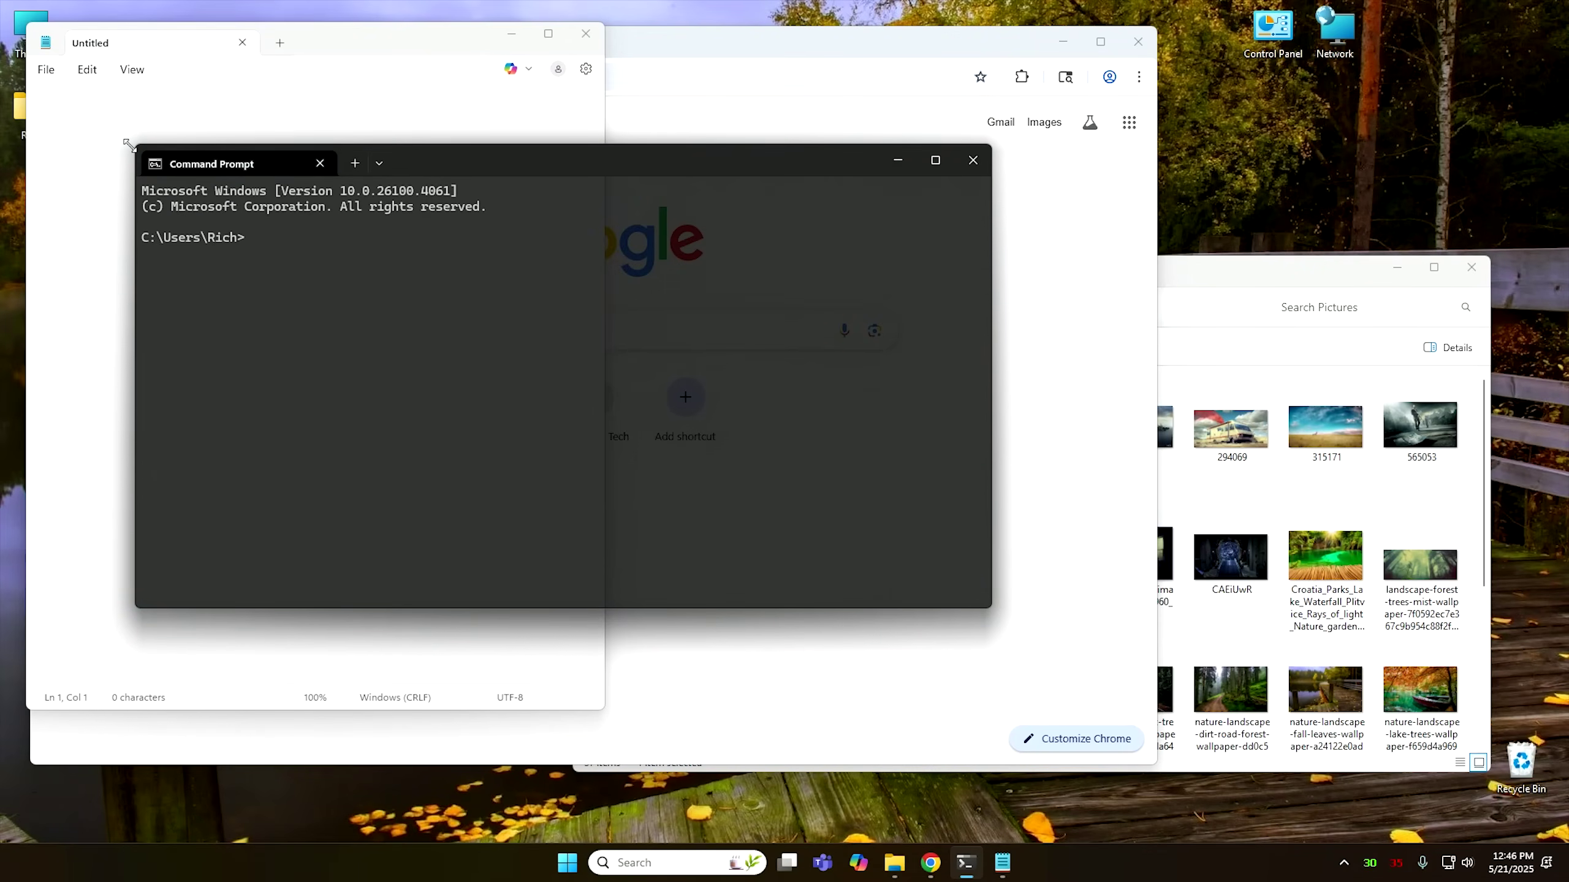
key("Up")
key("Up")
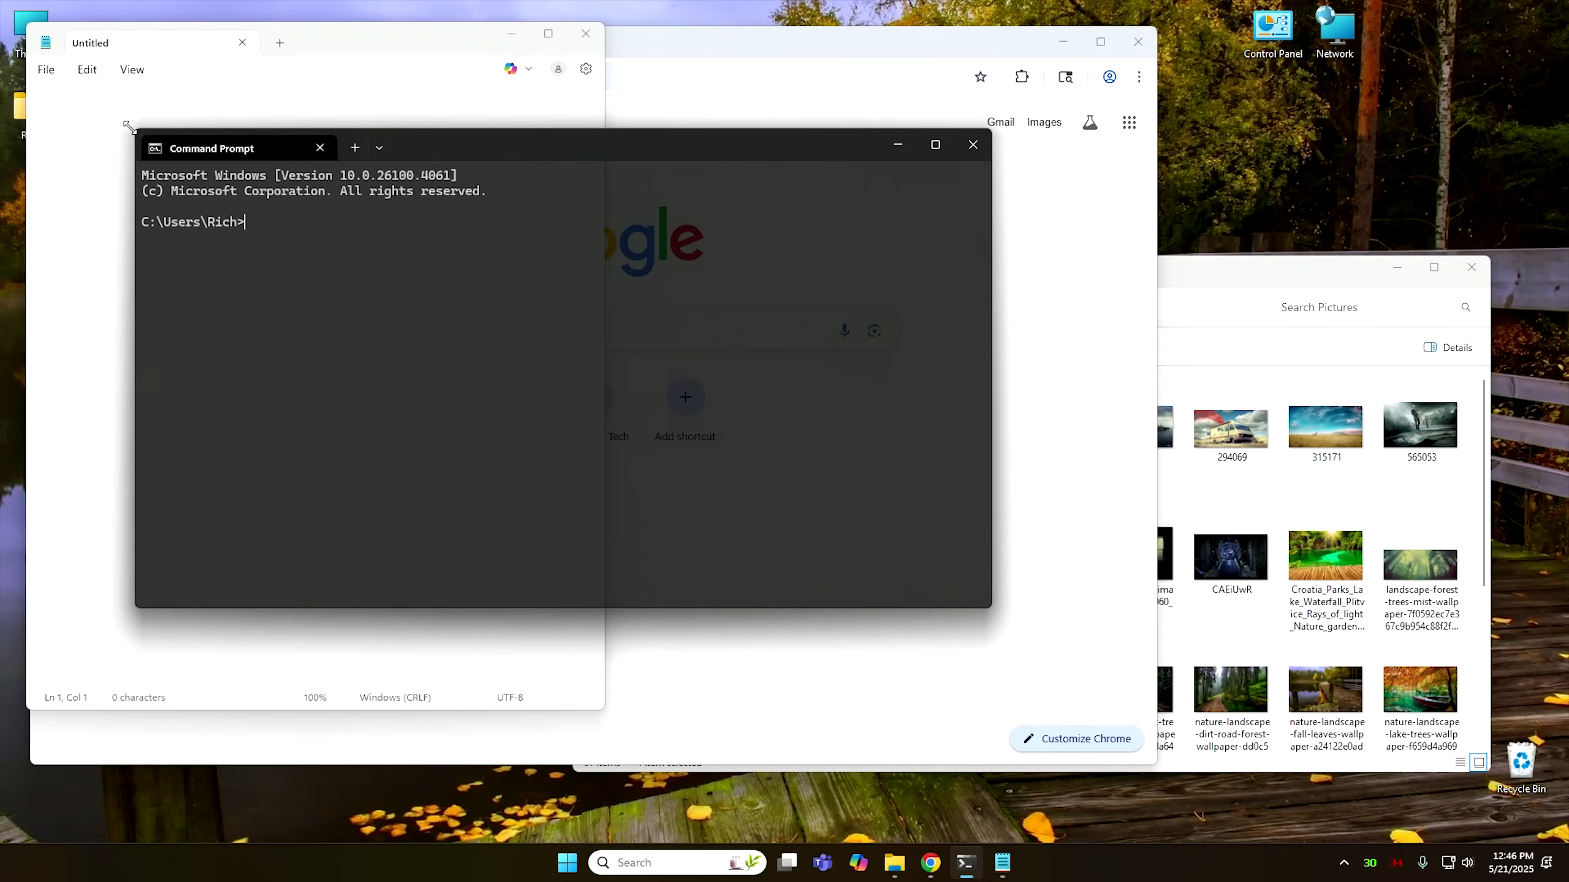
key("Up")
key("Up")
key("Up")
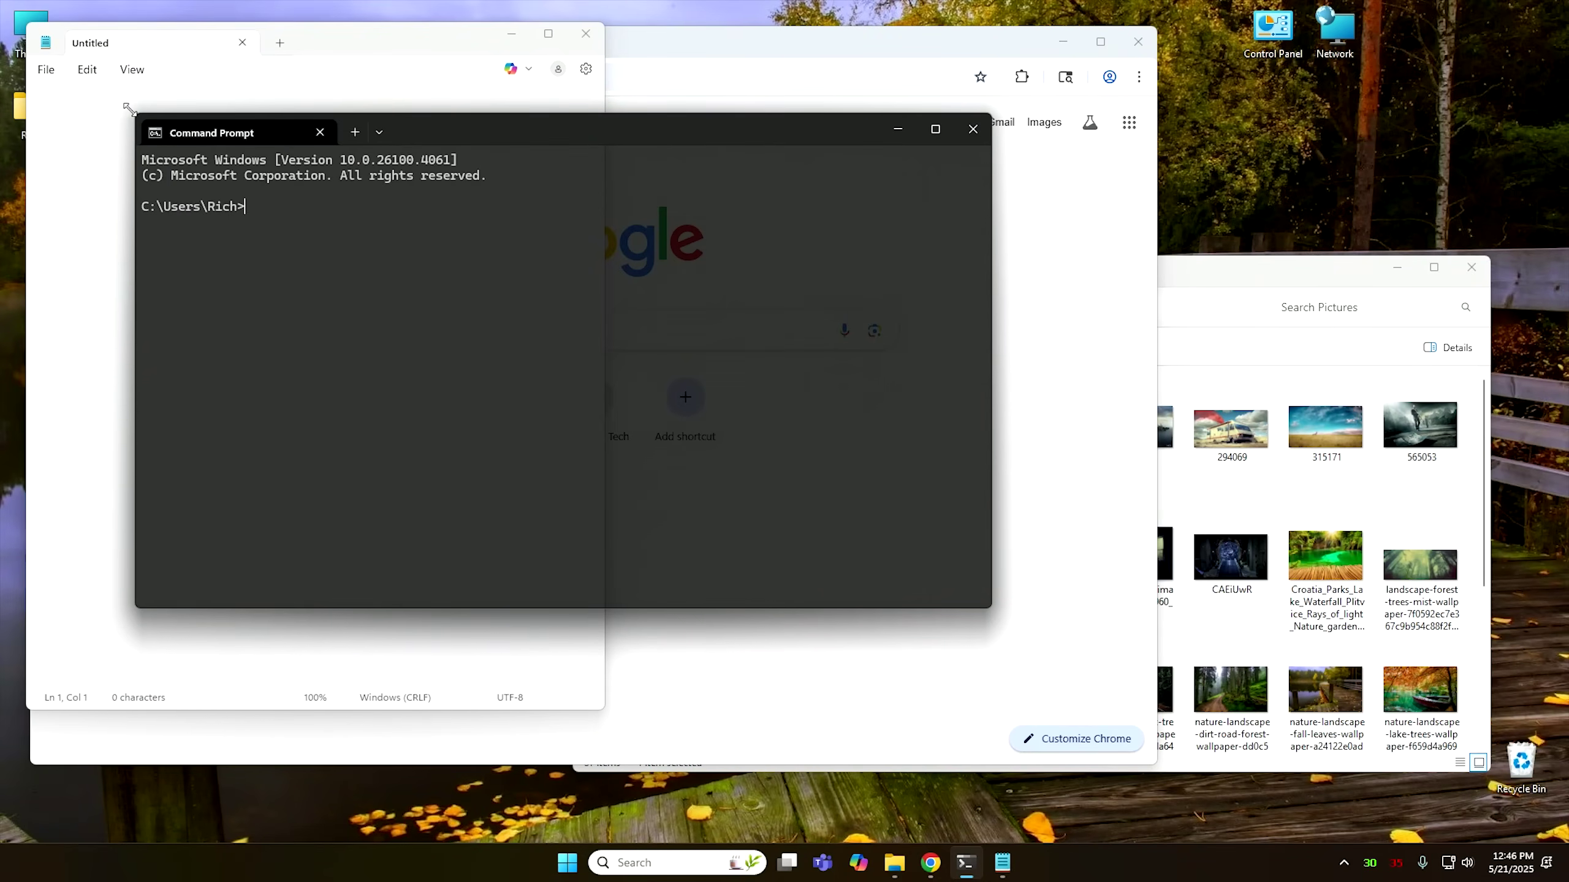
key("Down")
key("Down")
key("Down")
key("Down")
key("Up")
key("Up")
key("Down")
key("Down")
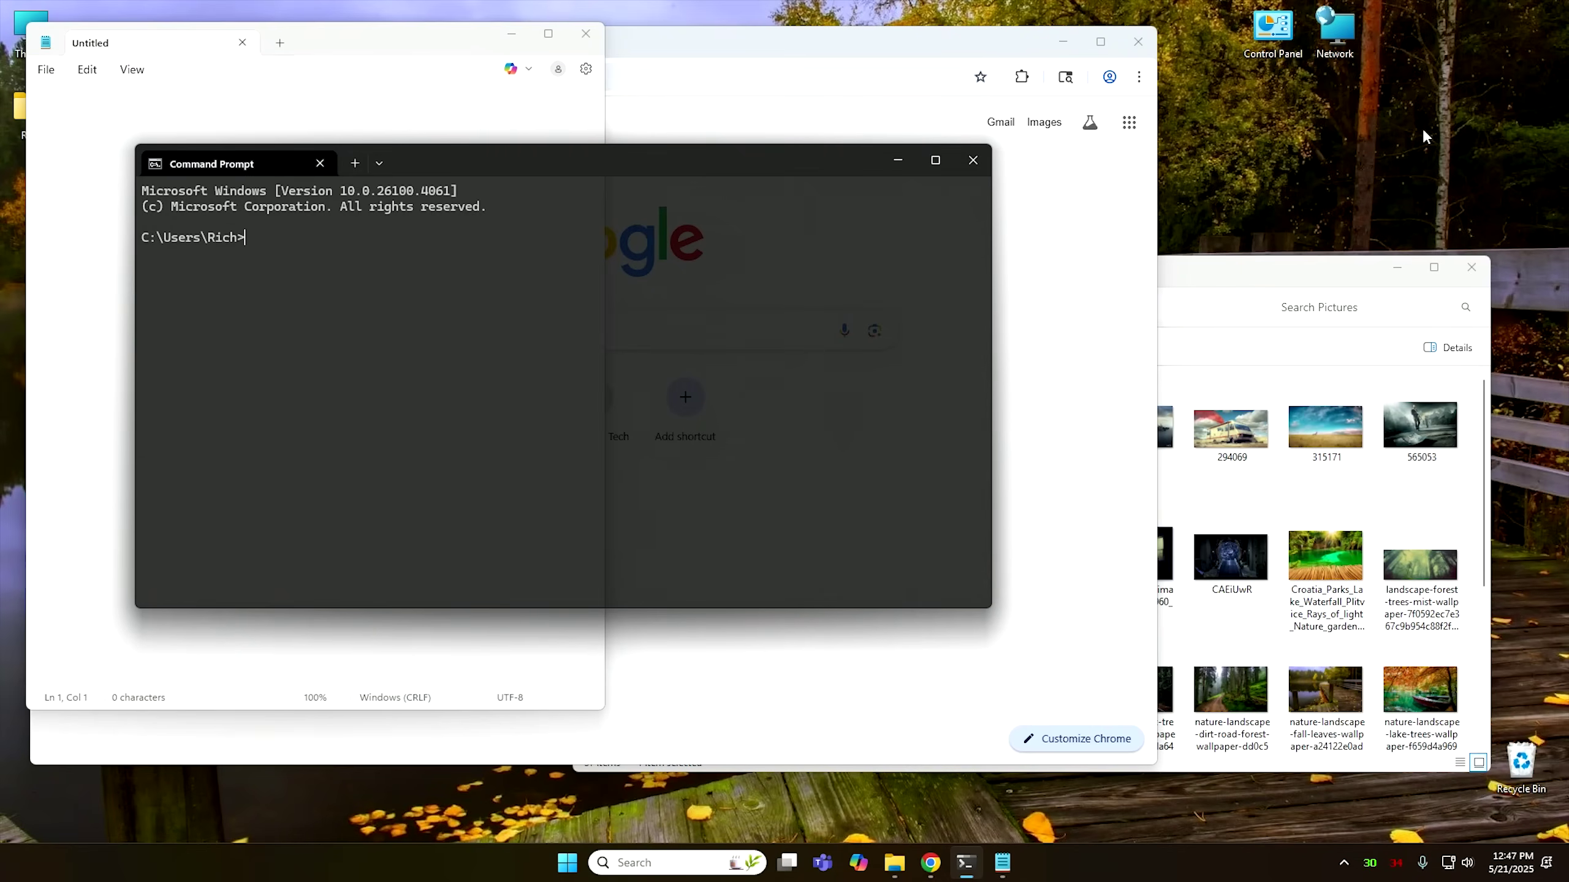
Move the Command Prompt window partly off the left side of the desktop, then back so it sits over the Chrome window.
key("alt+space")
key("m")
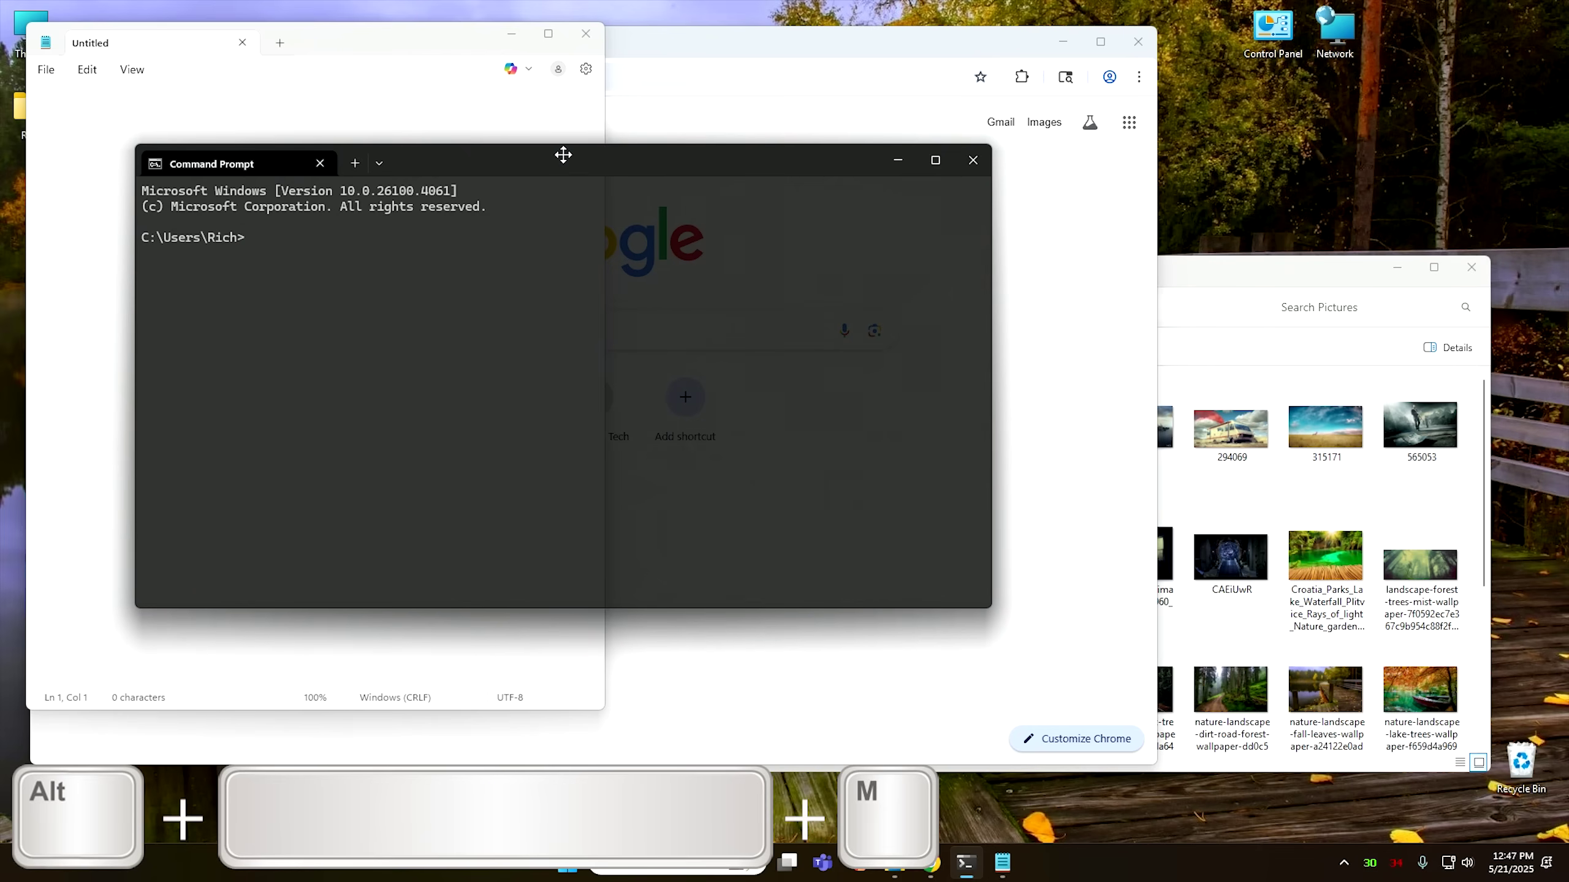
left_click_drag(563, 155, 62, 162)
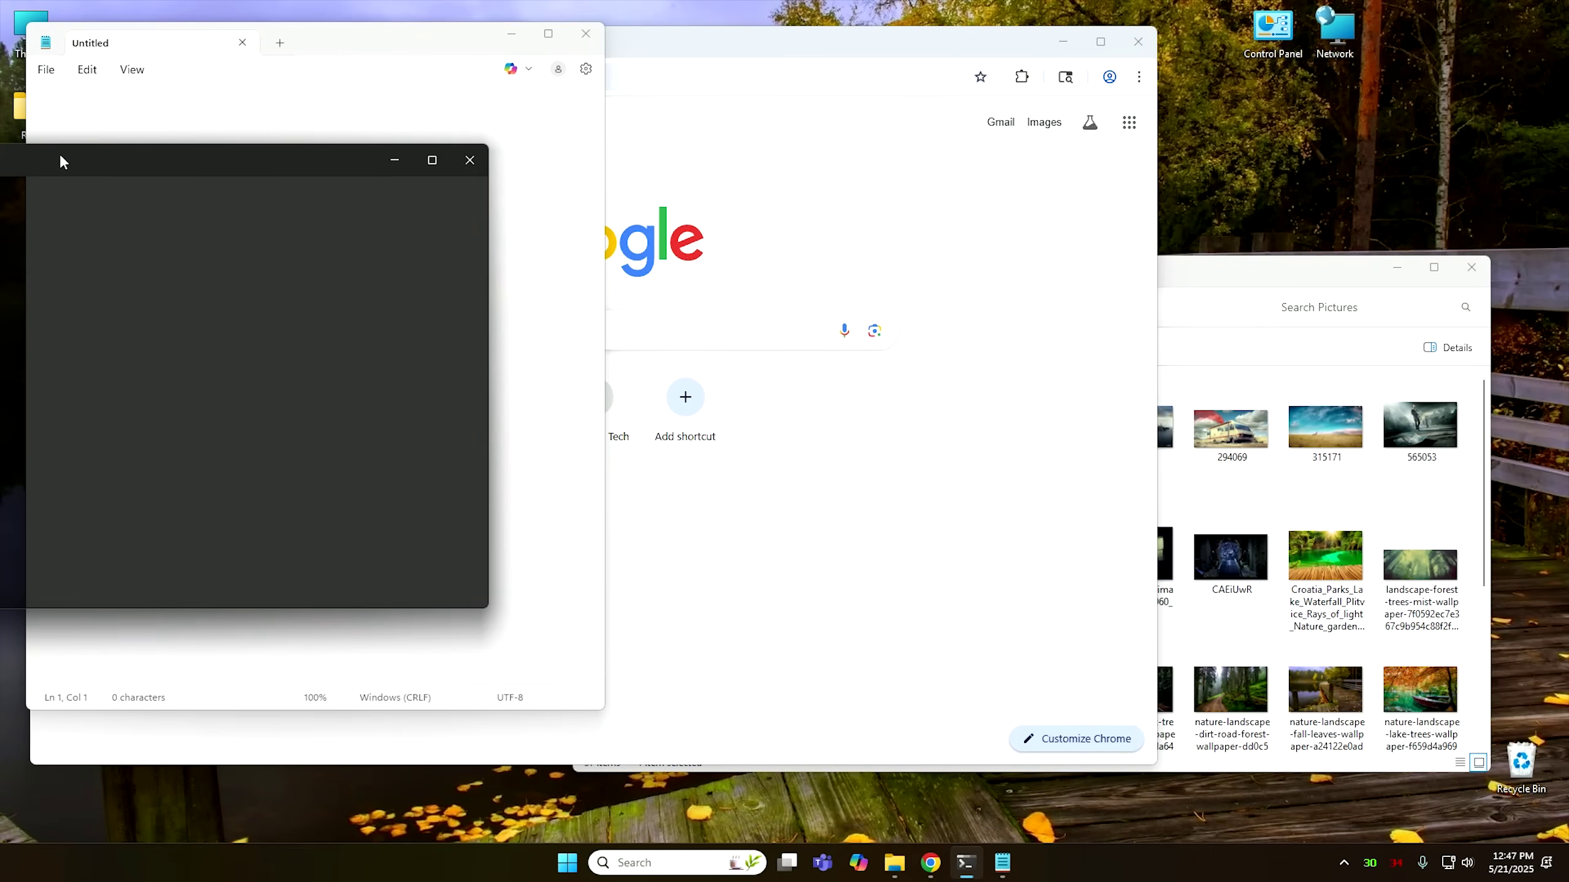
left_click_drag(60, 159, 717, 160)
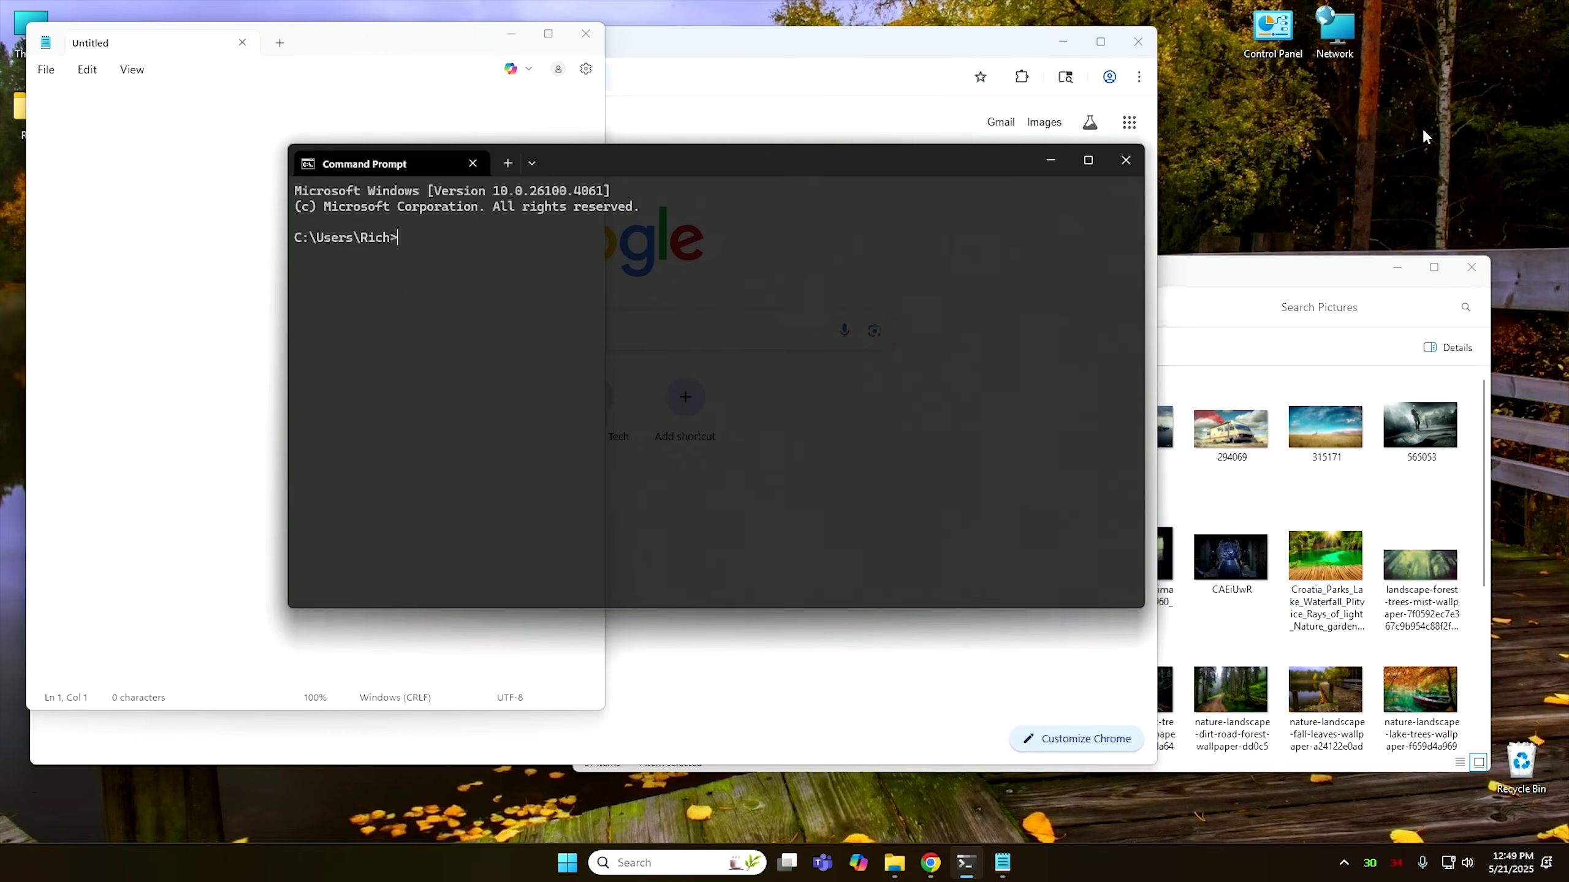
Close all open windows one after another: Notepad, Chrome, Command Prompt and the Pictures folder in File Explorer.
key("alt+Tab")
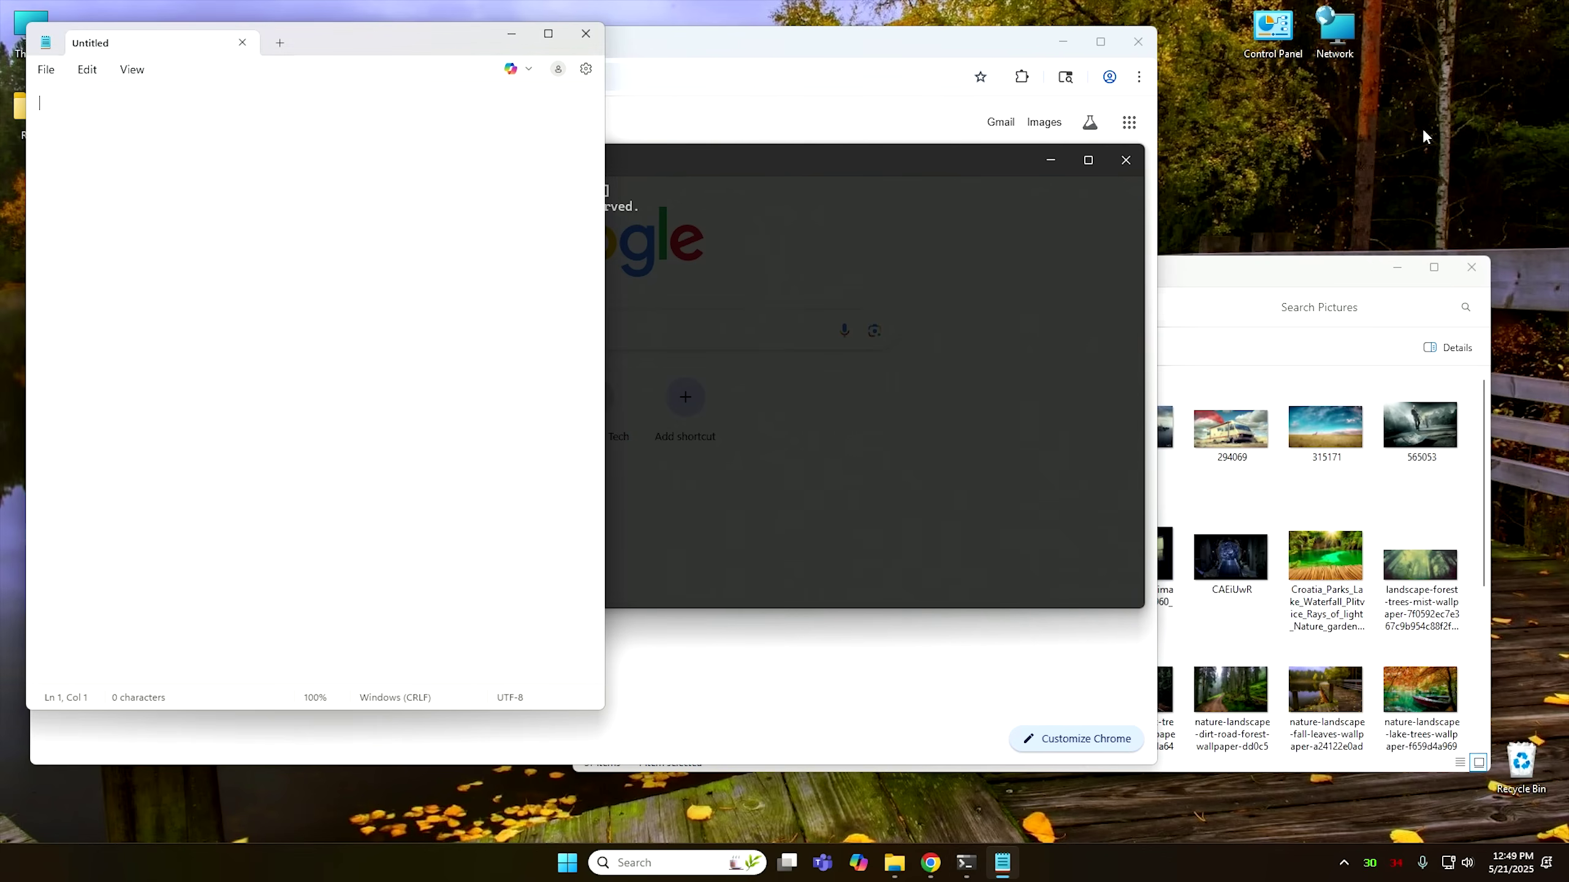
key("alt+F4")
key("alt+Tab")
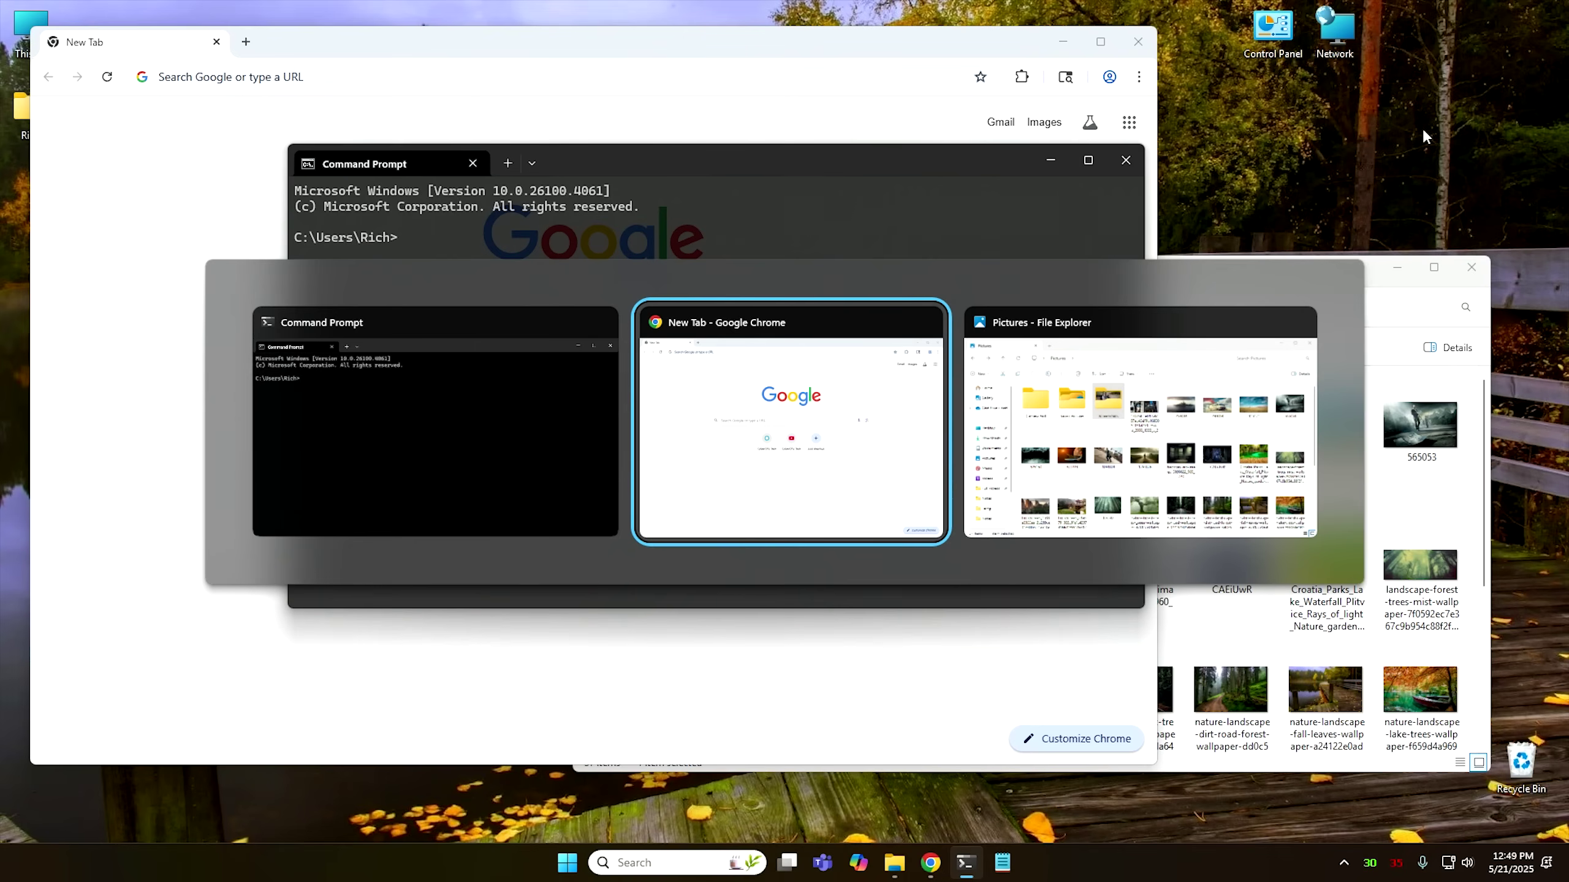
key("alt+F4")
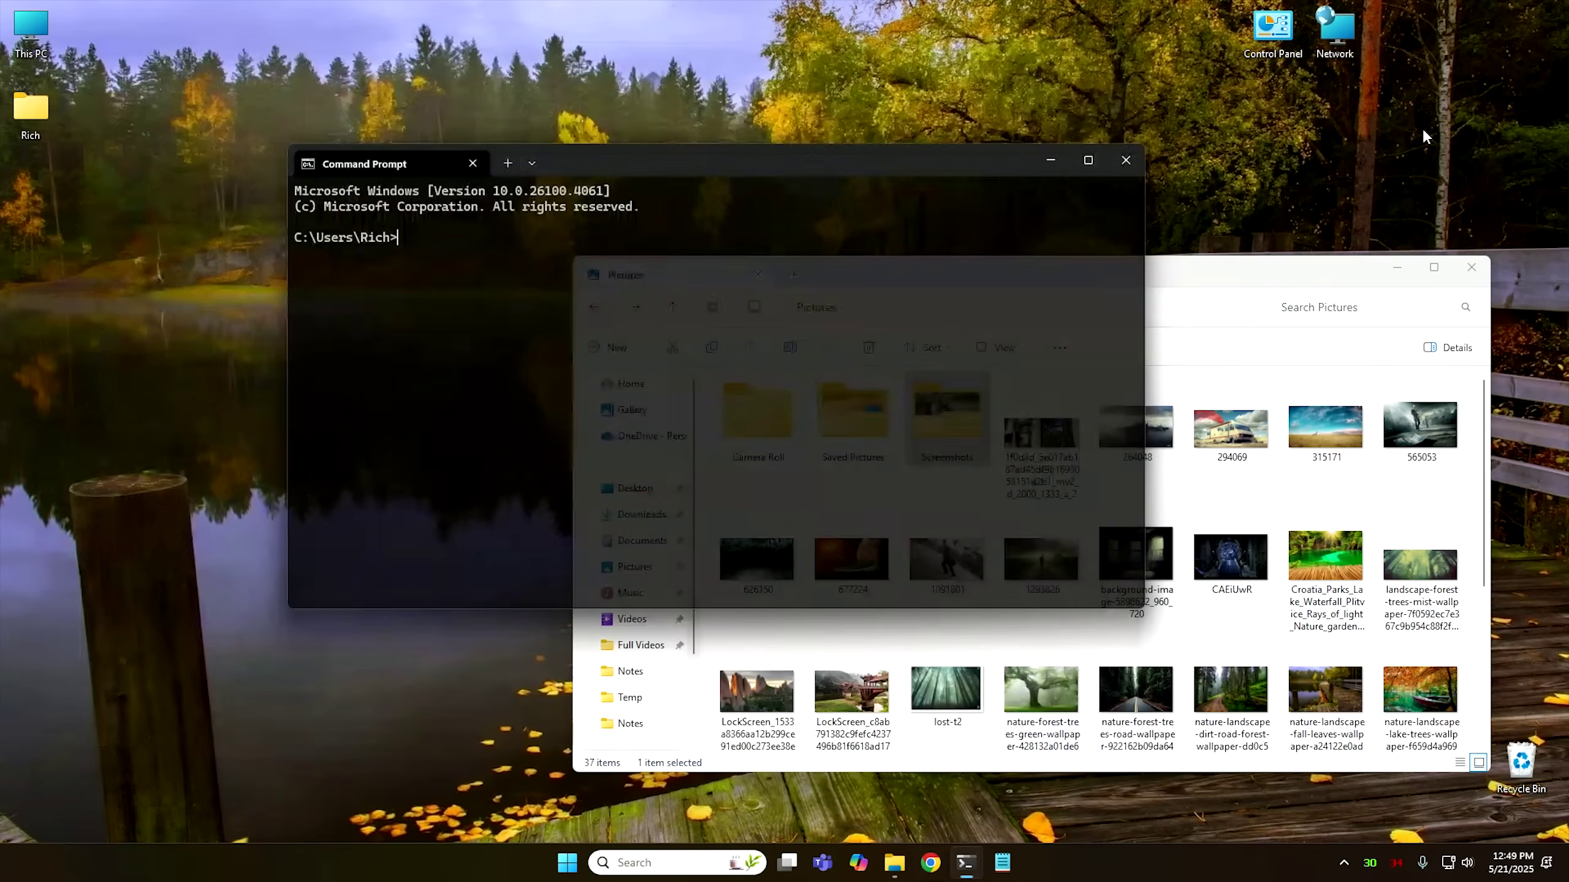
key("alt+F4")
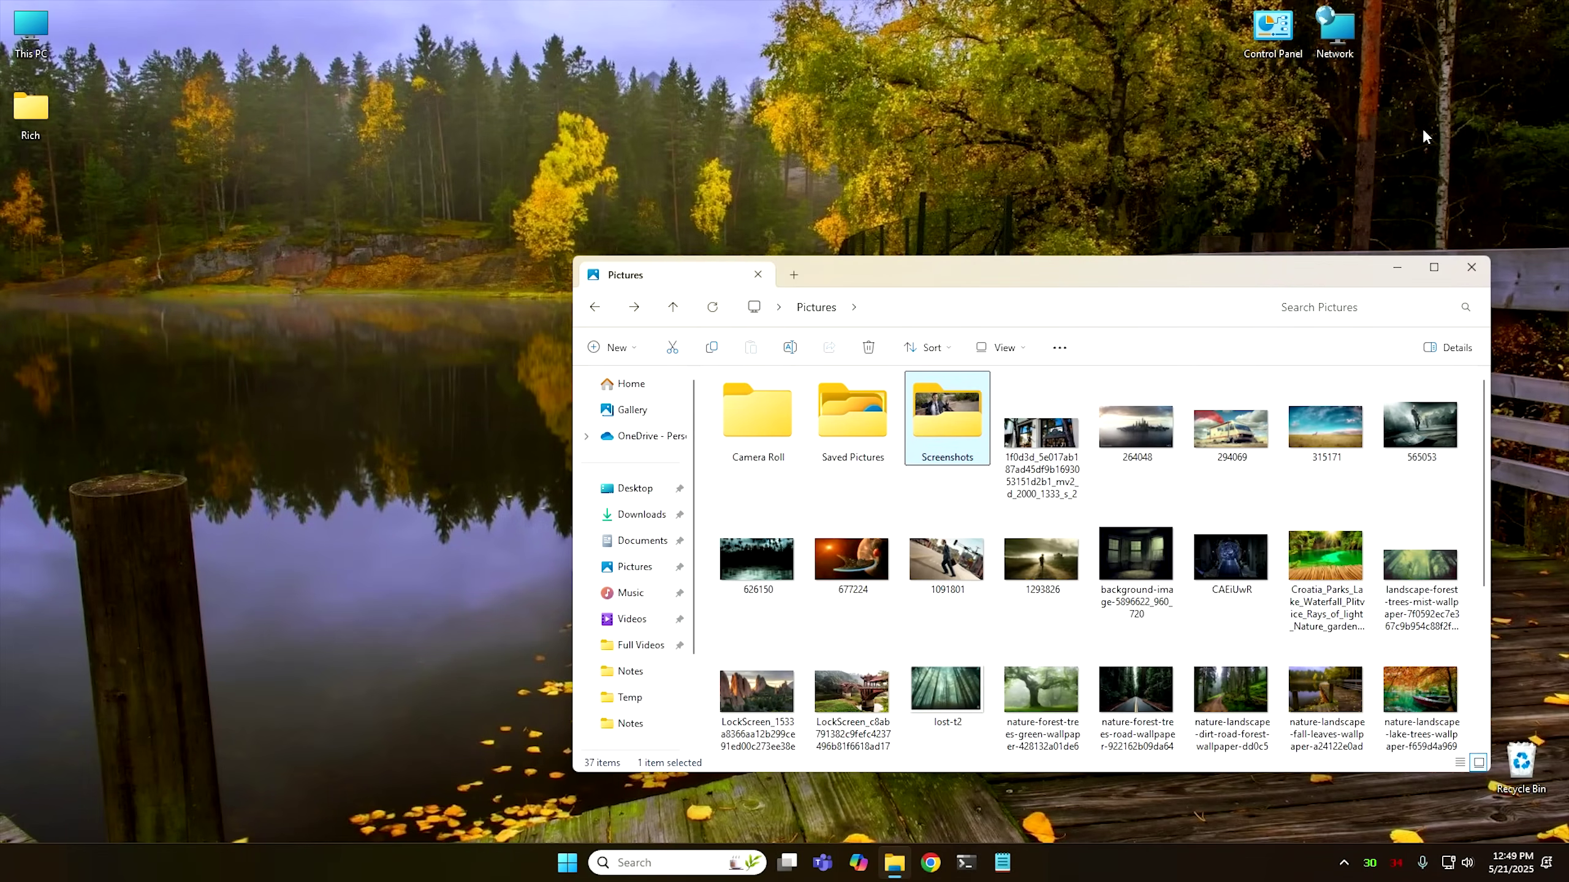
key("alt+F4")
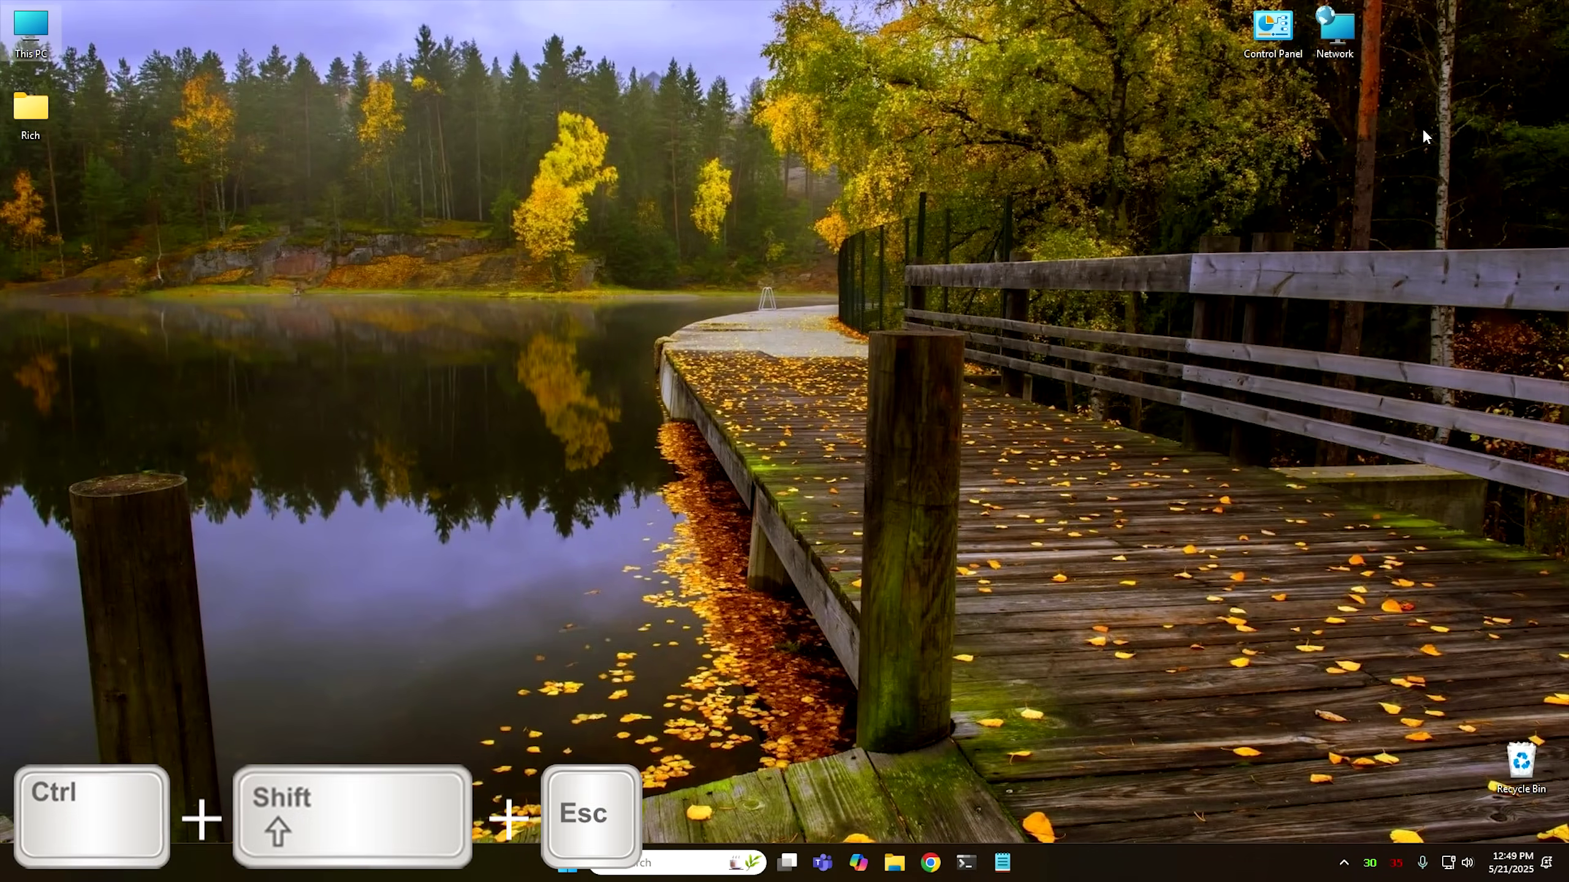
Open Task Manager from the empty desktop.
key("ctrl+shift+Escape")
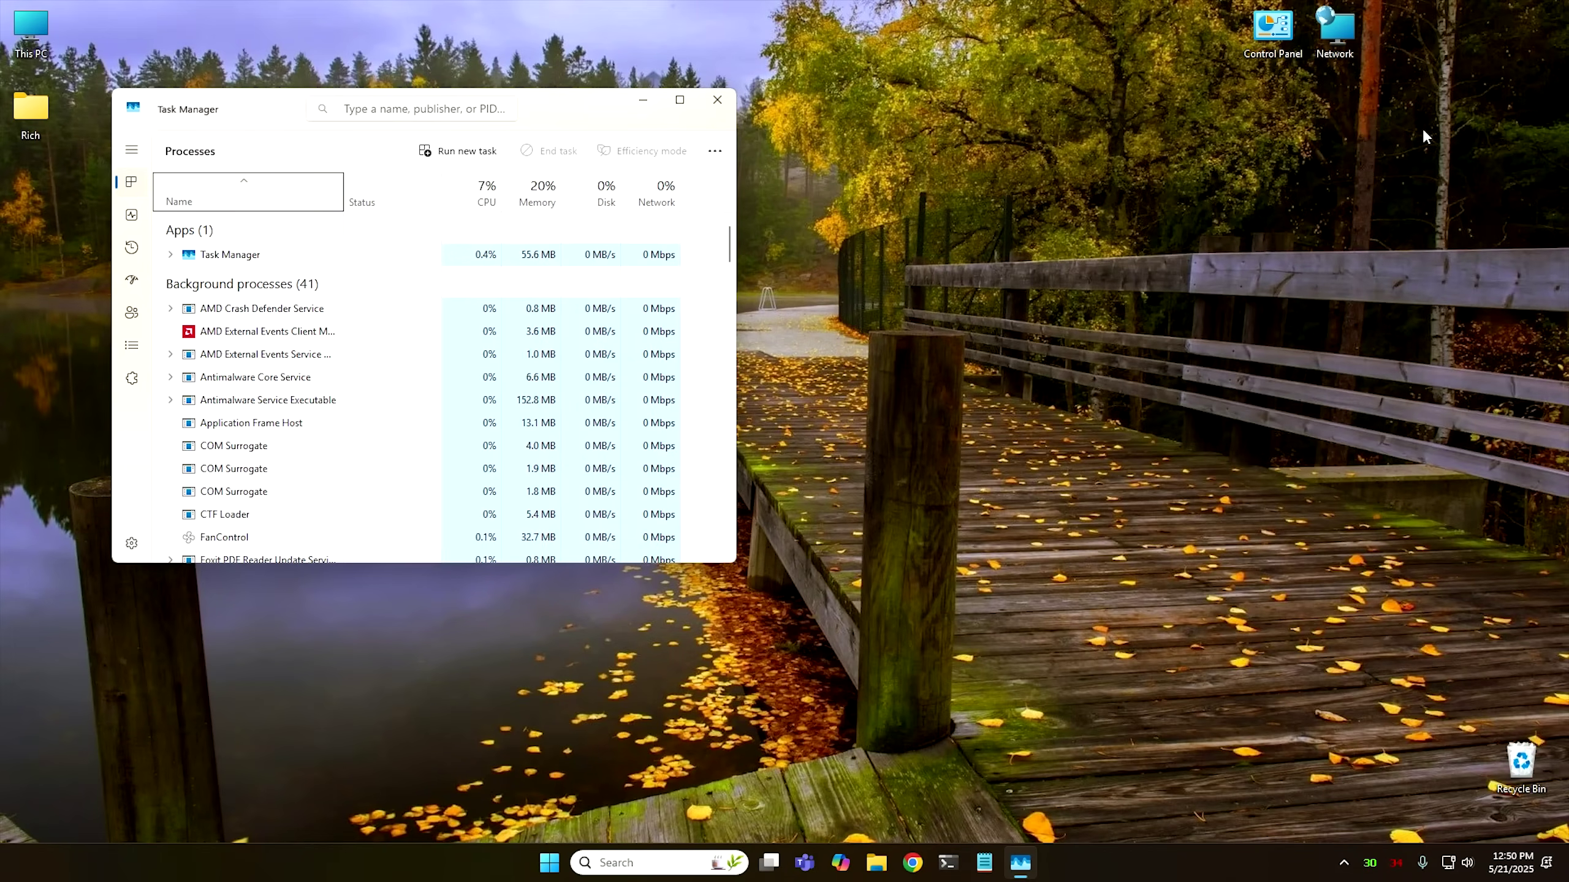
Launch Google Chrome from the taskbar, and minimize all open windows to show the desktop.
key("super+t")
key("Left")
key("Left")
key("Left")
key("Return")
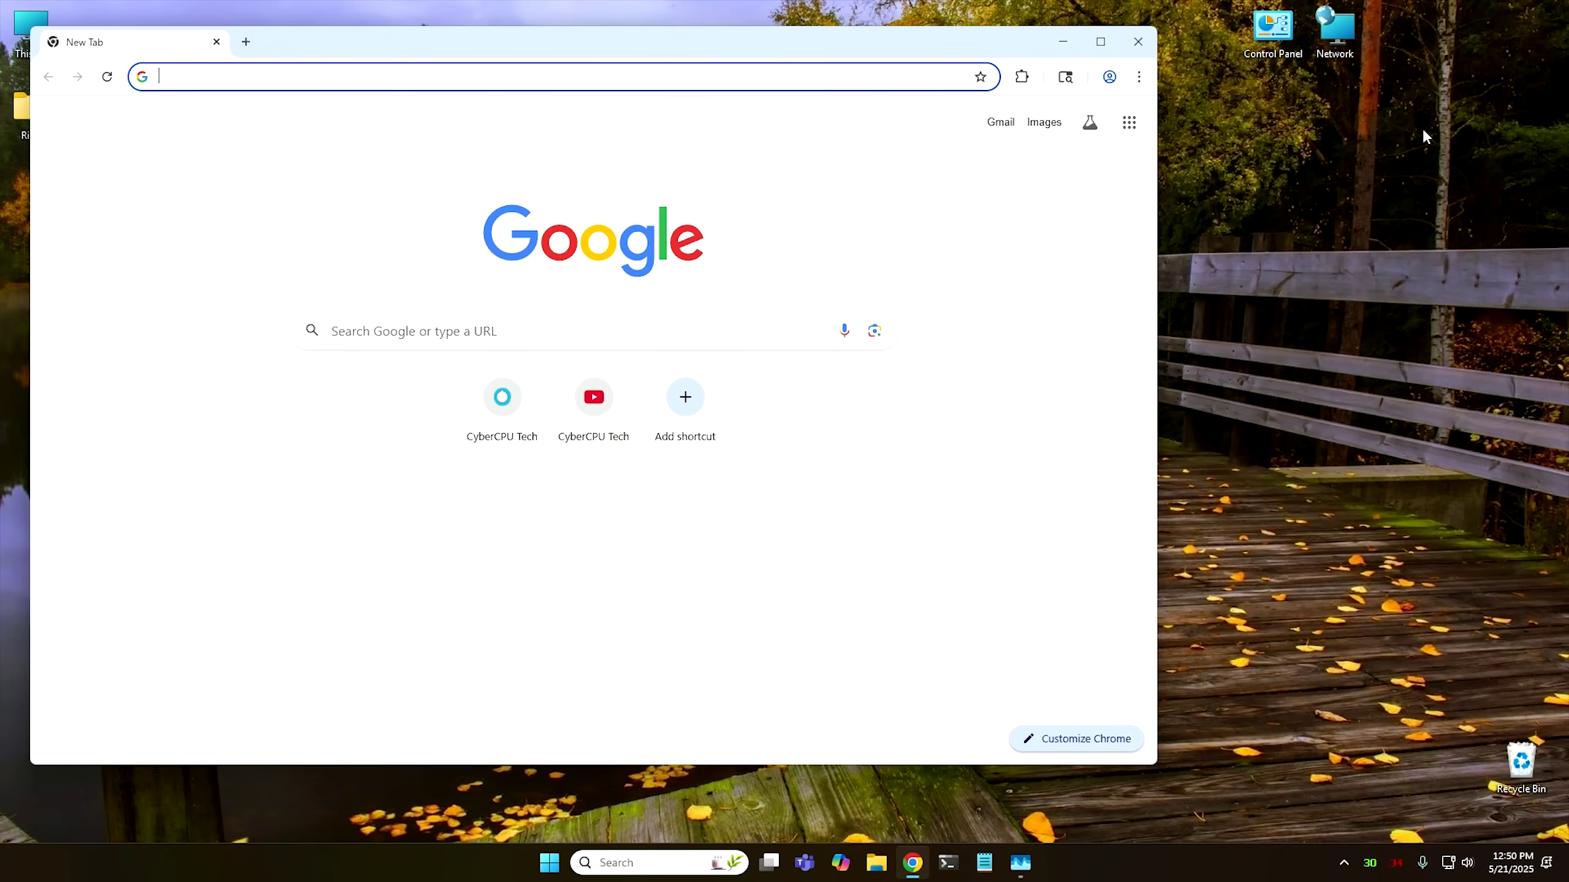
key("super+d")
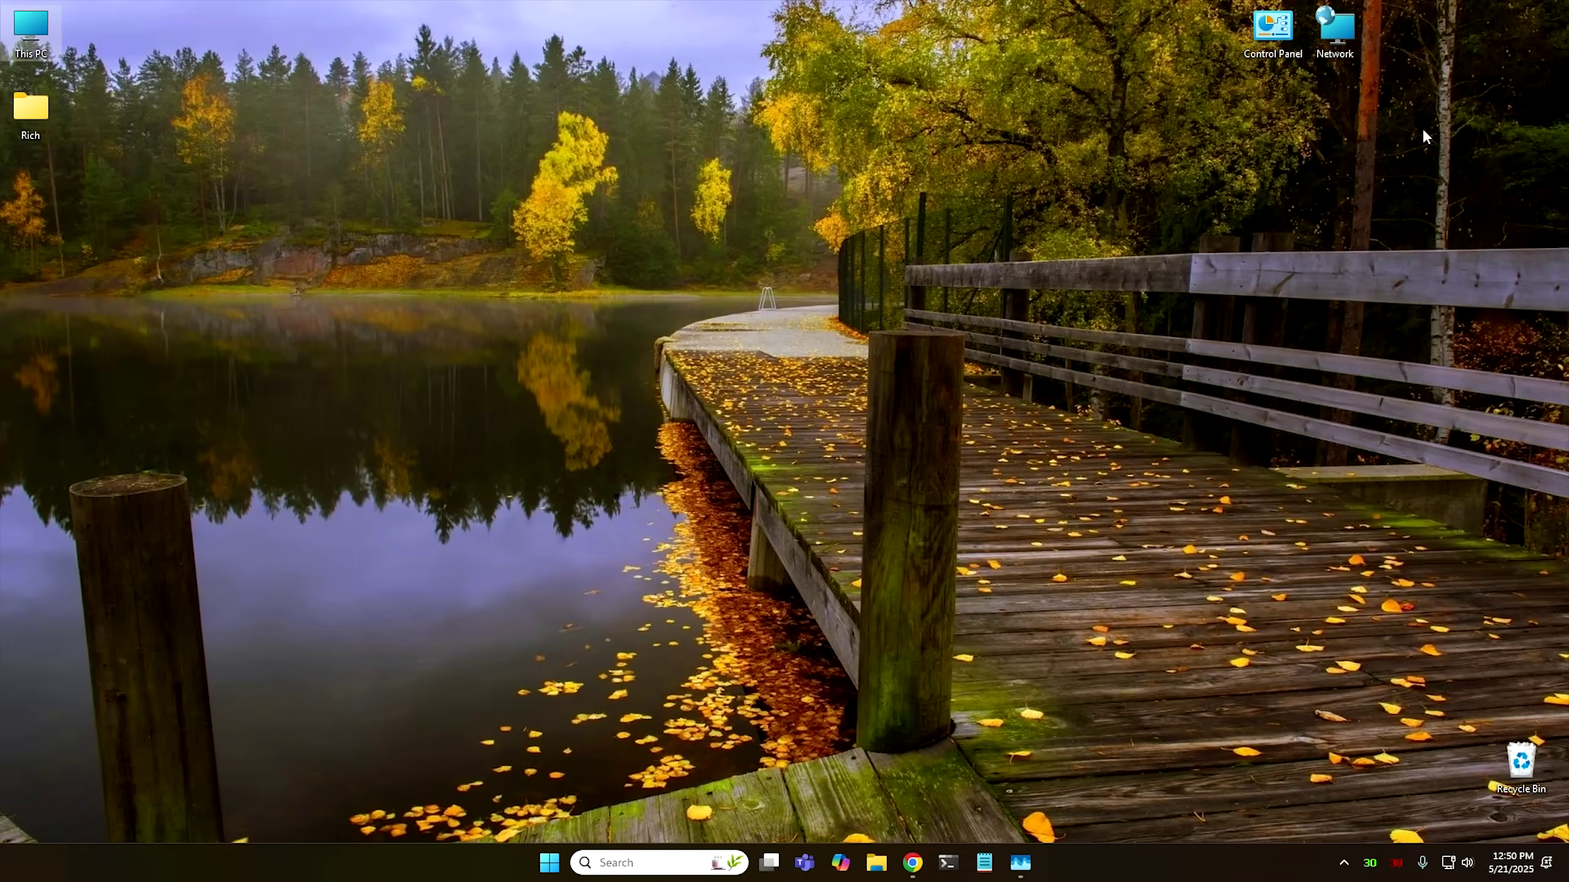
Bring Task Manager back up and end the Google Chrome task.
key("ctrl+shift+Escape")
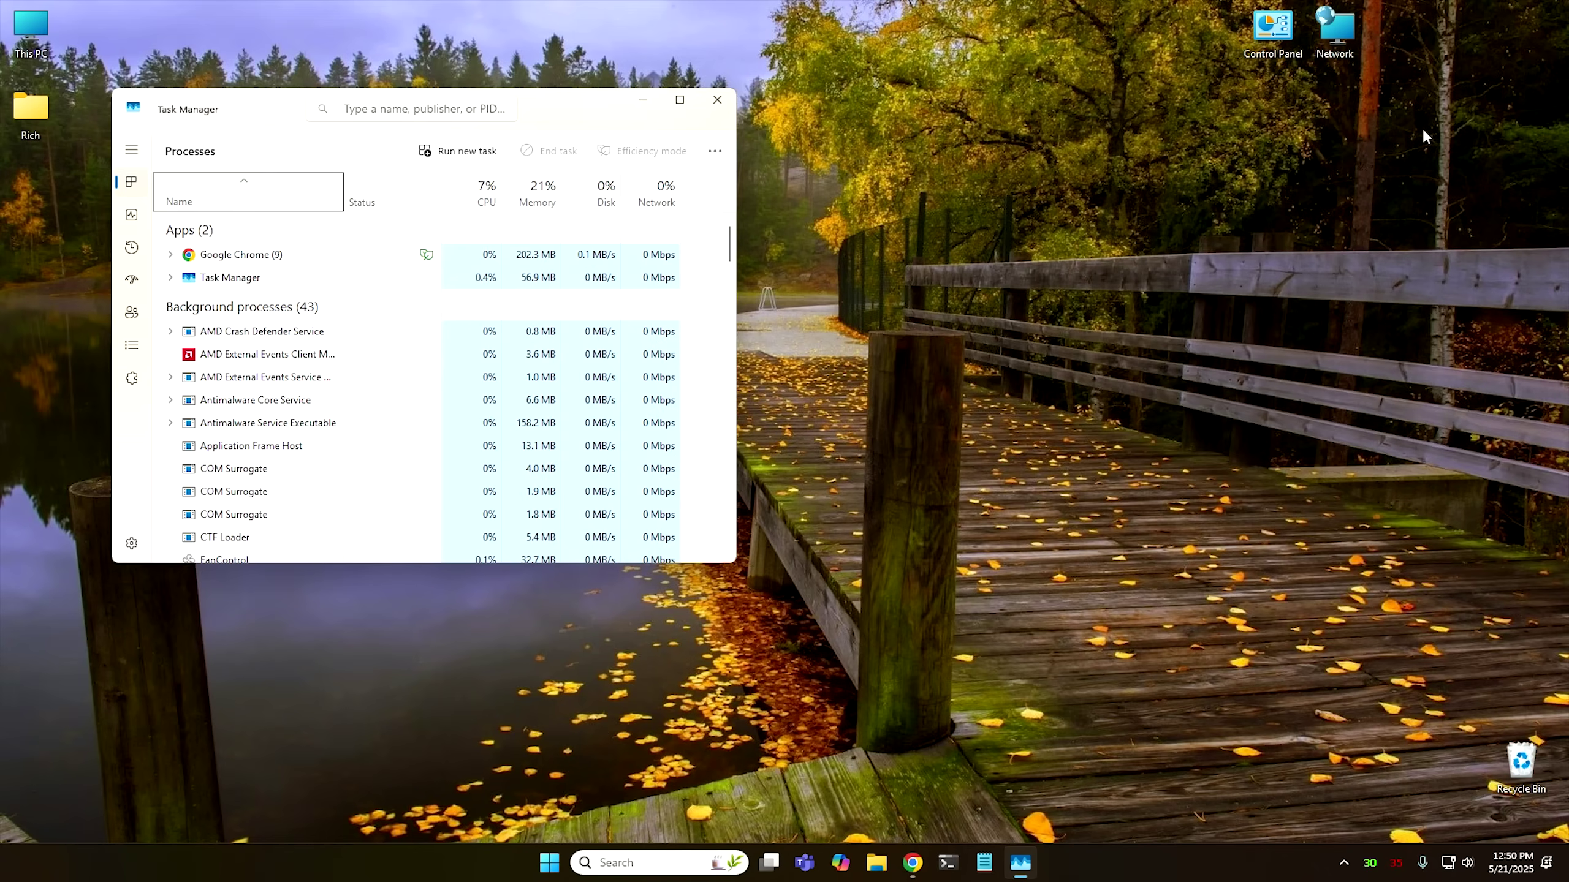
key("Down")
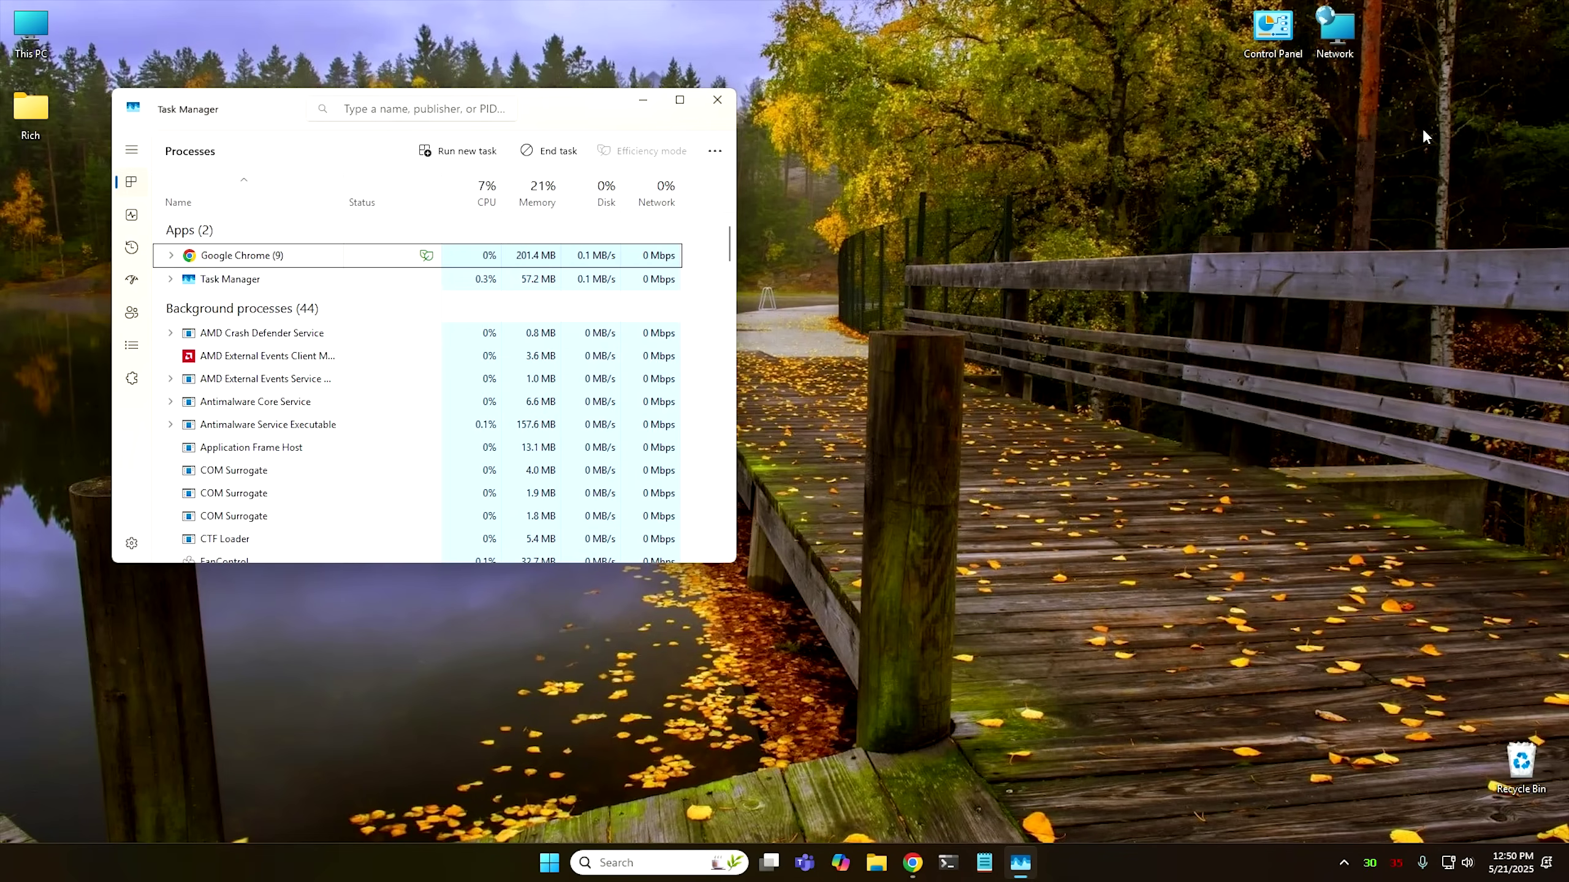
key("shift+F10")
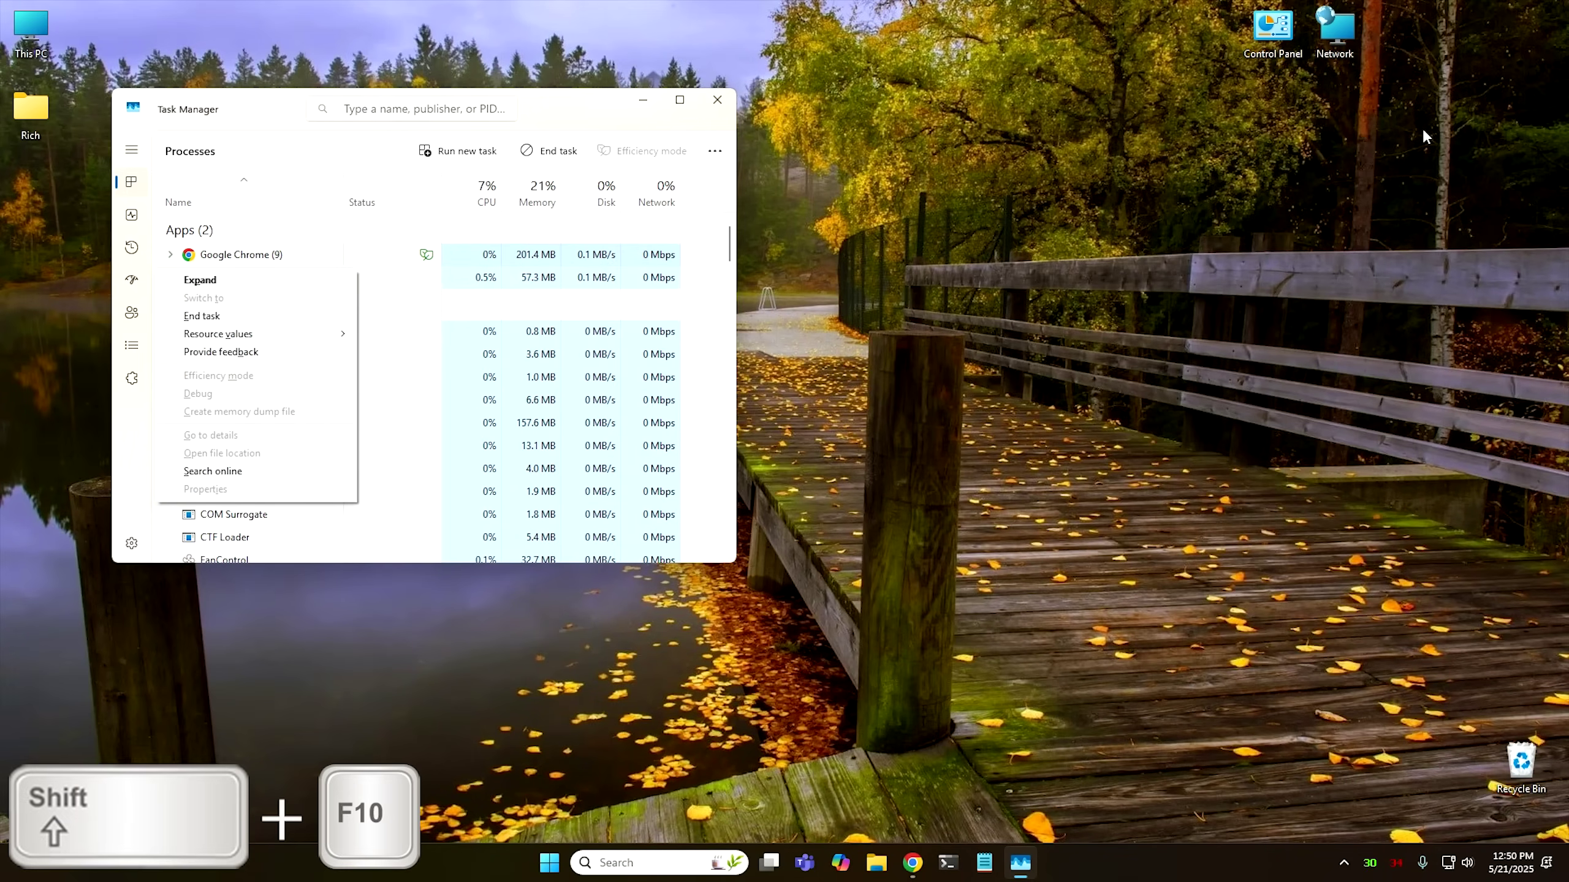
key("Down")
key("Down")
key("Return")
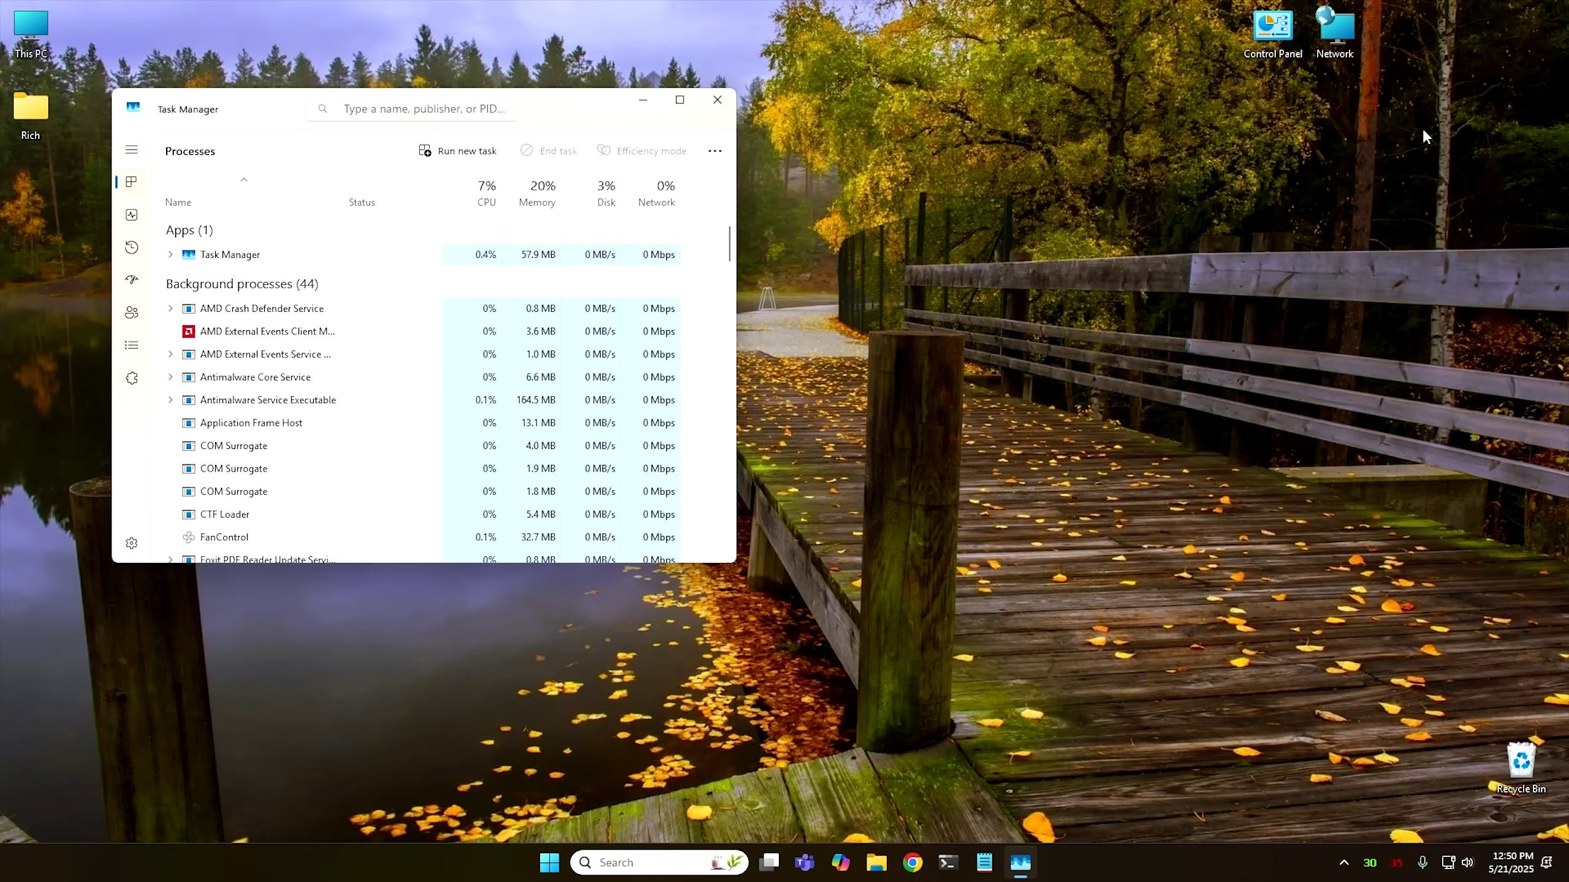
Go down through Task Manager's background processes, and jump to the FanControl process.
key("Down")
key("Down")
key("Down")
key("Down")
key("Down")
key("Down")
key("Down")
key("Down")
key("Down")
key("Down")
key("Down")
key("Down")
key("Down")
key("Down")
key("Down")
key("Down")
key("Down")
key("Down")
key("Down")
key("Down")
key("Down")
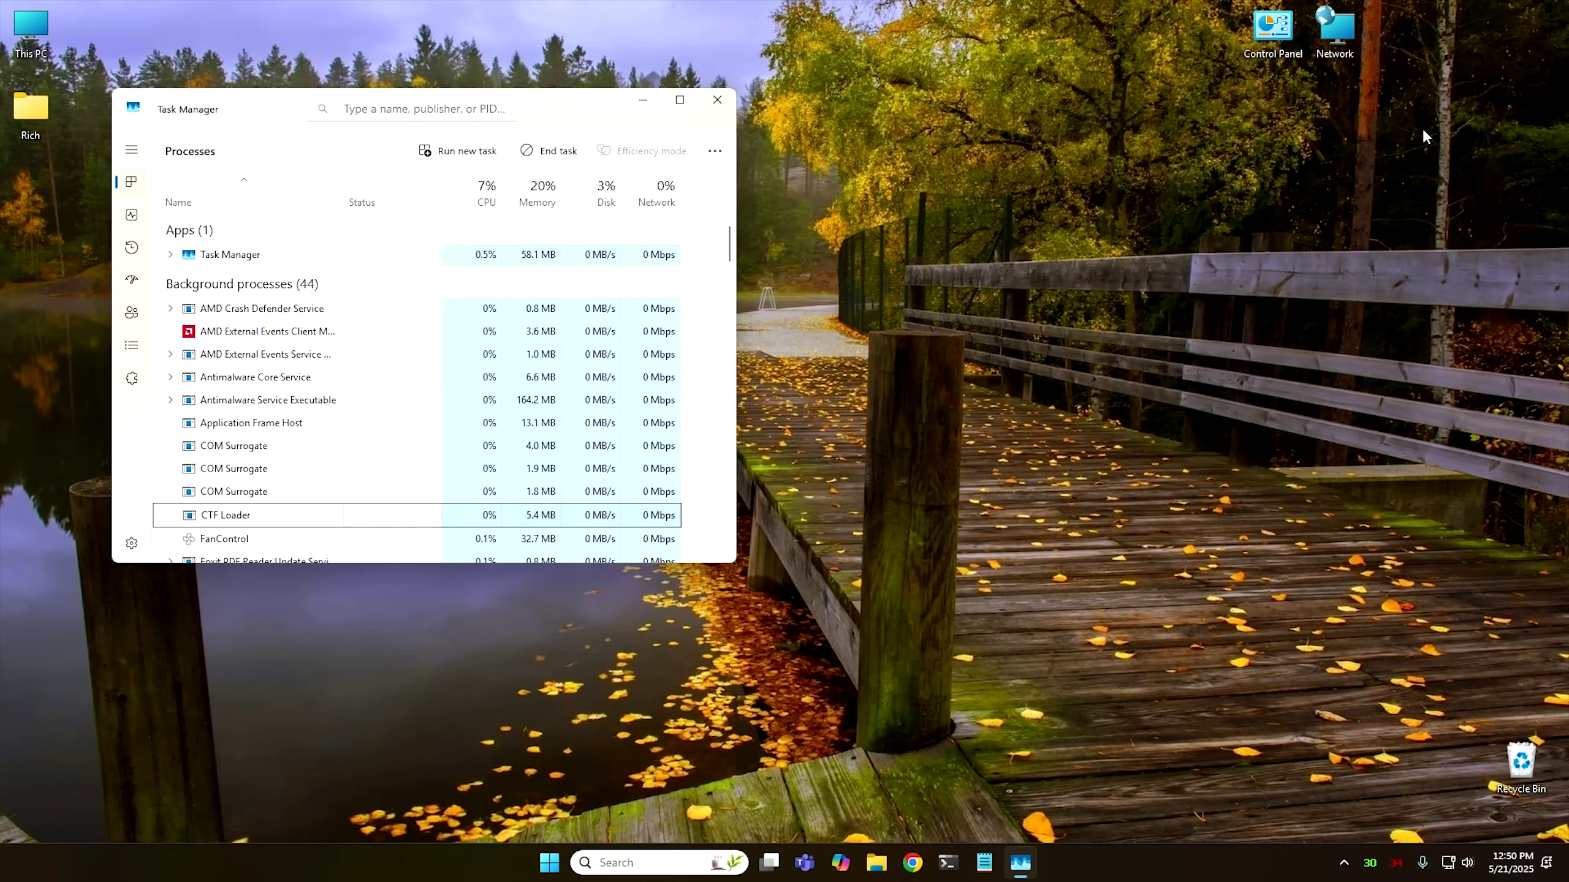
key("Down")
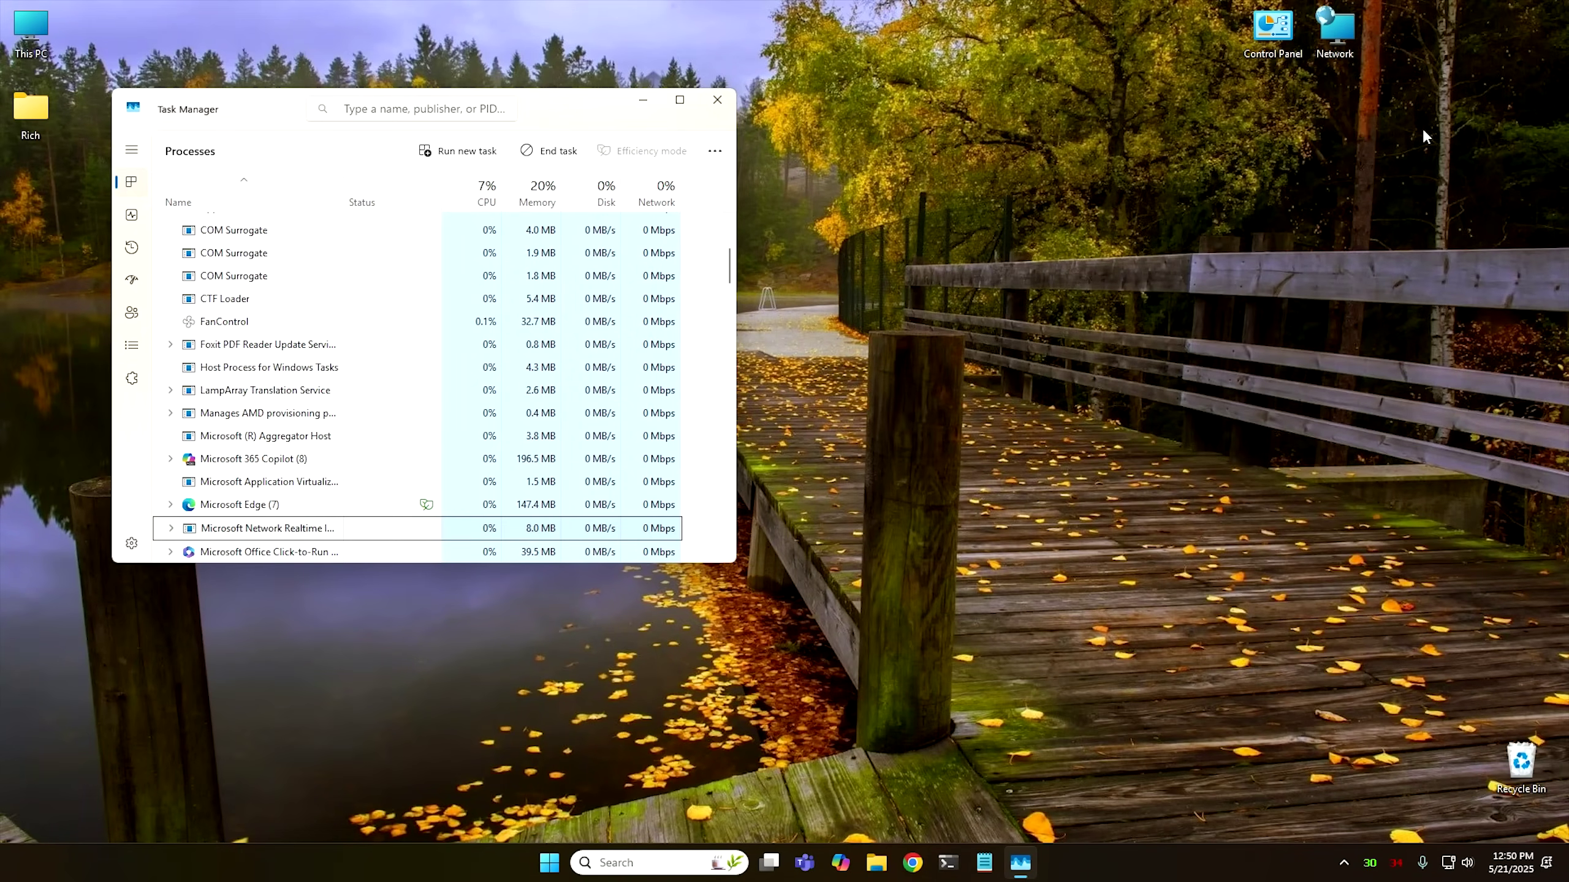
key("f")
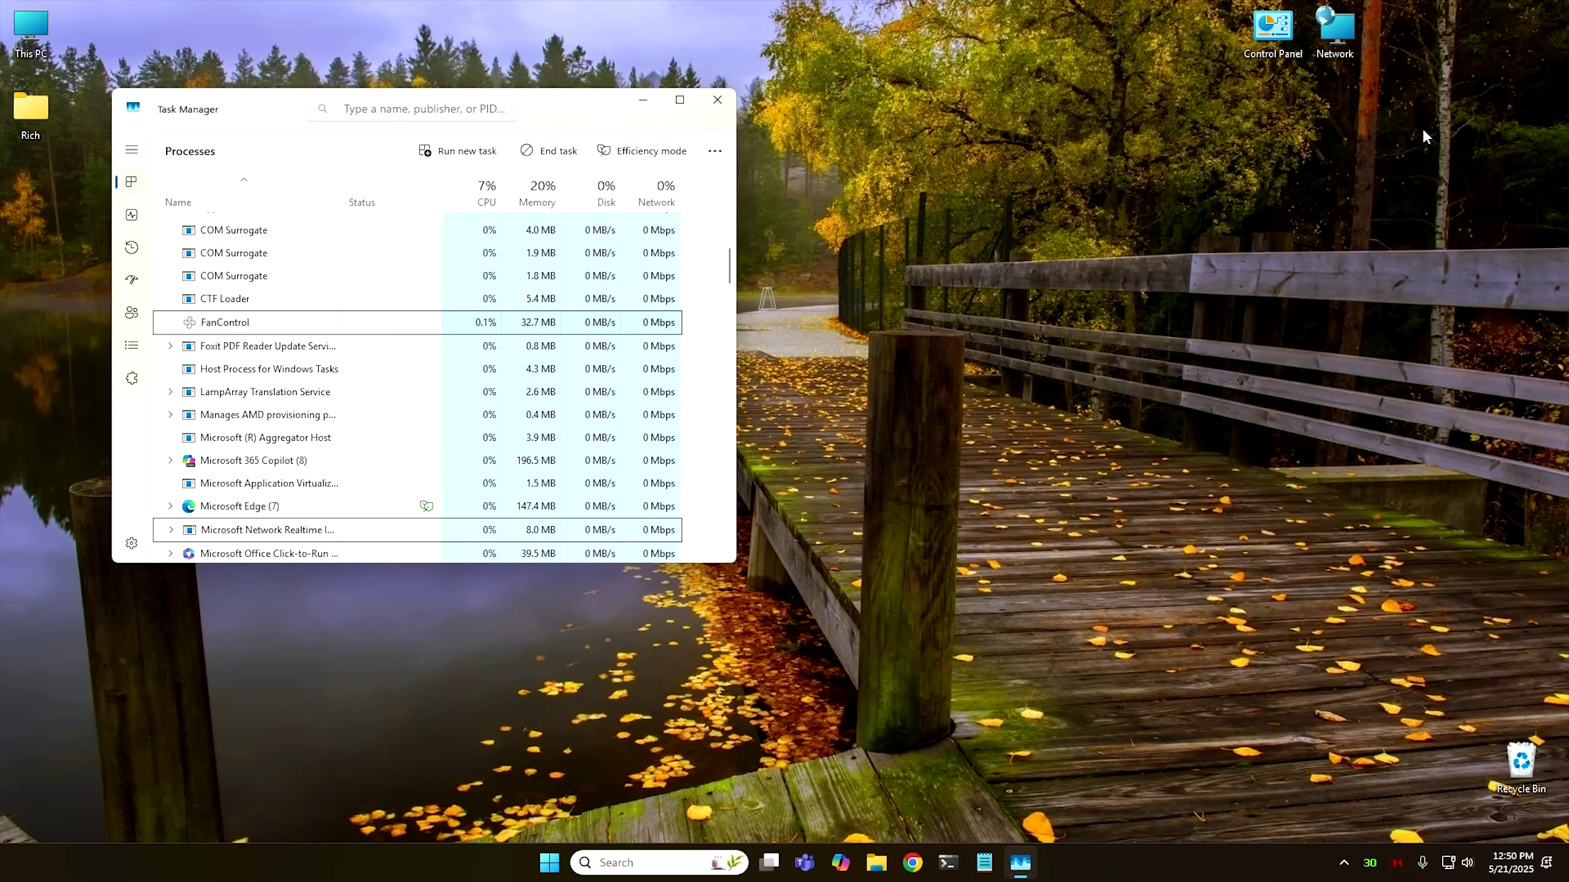
Look through the actions available for the FanControl process down to Search online, dismiss them and close Task Manager.
key("shift+F10")
key("Down")
key("Down")
key("Down")
key("Down")
key("Down")
key("Down")
key("Down")
key("Down")
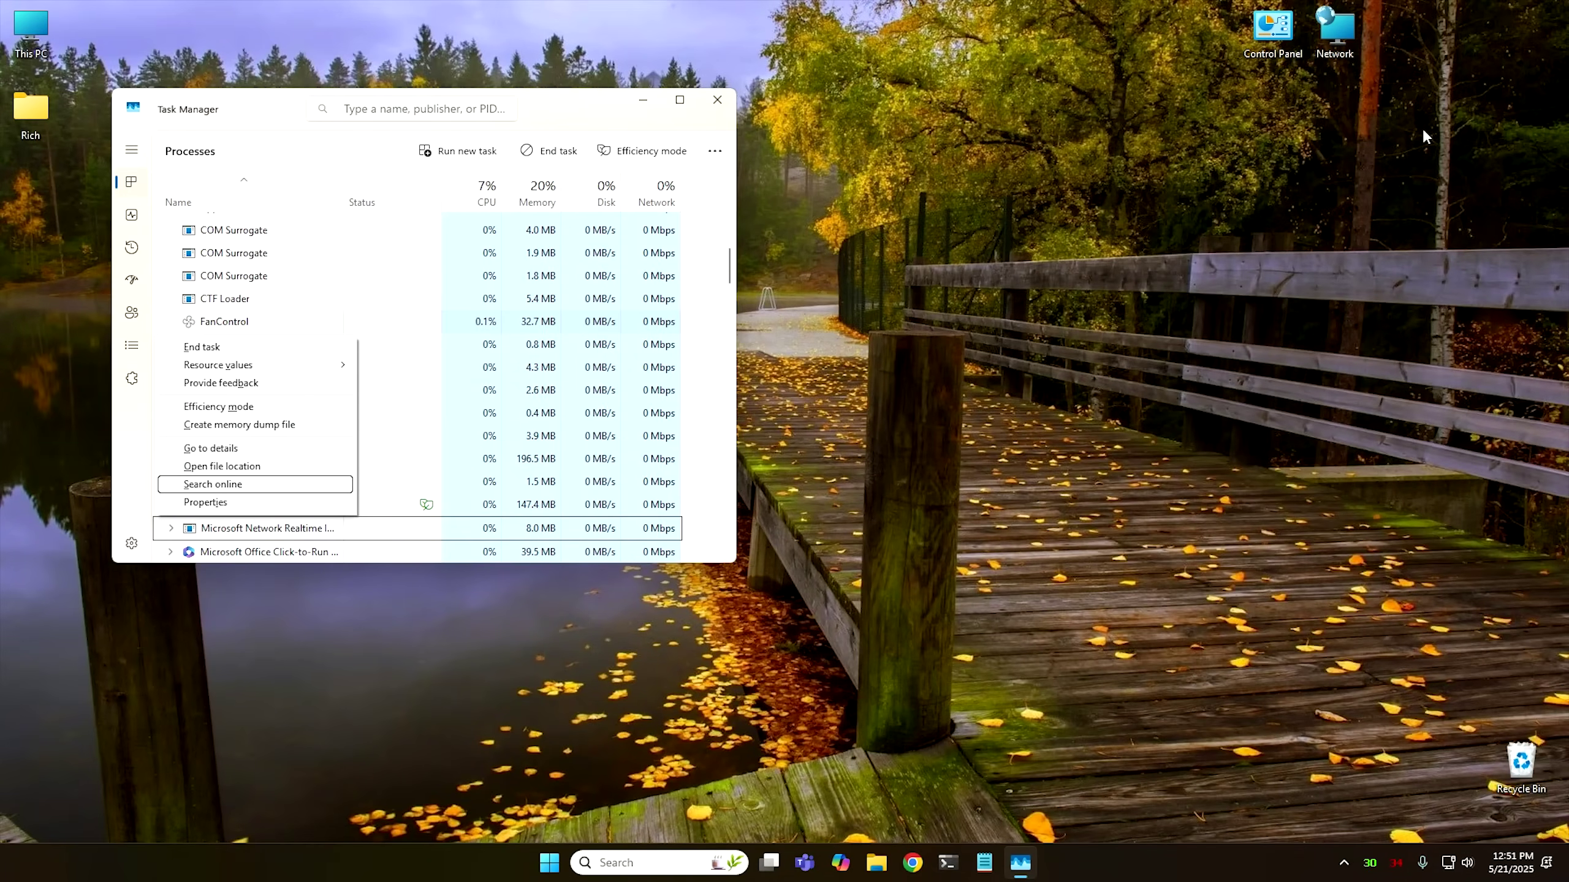
key("Return")
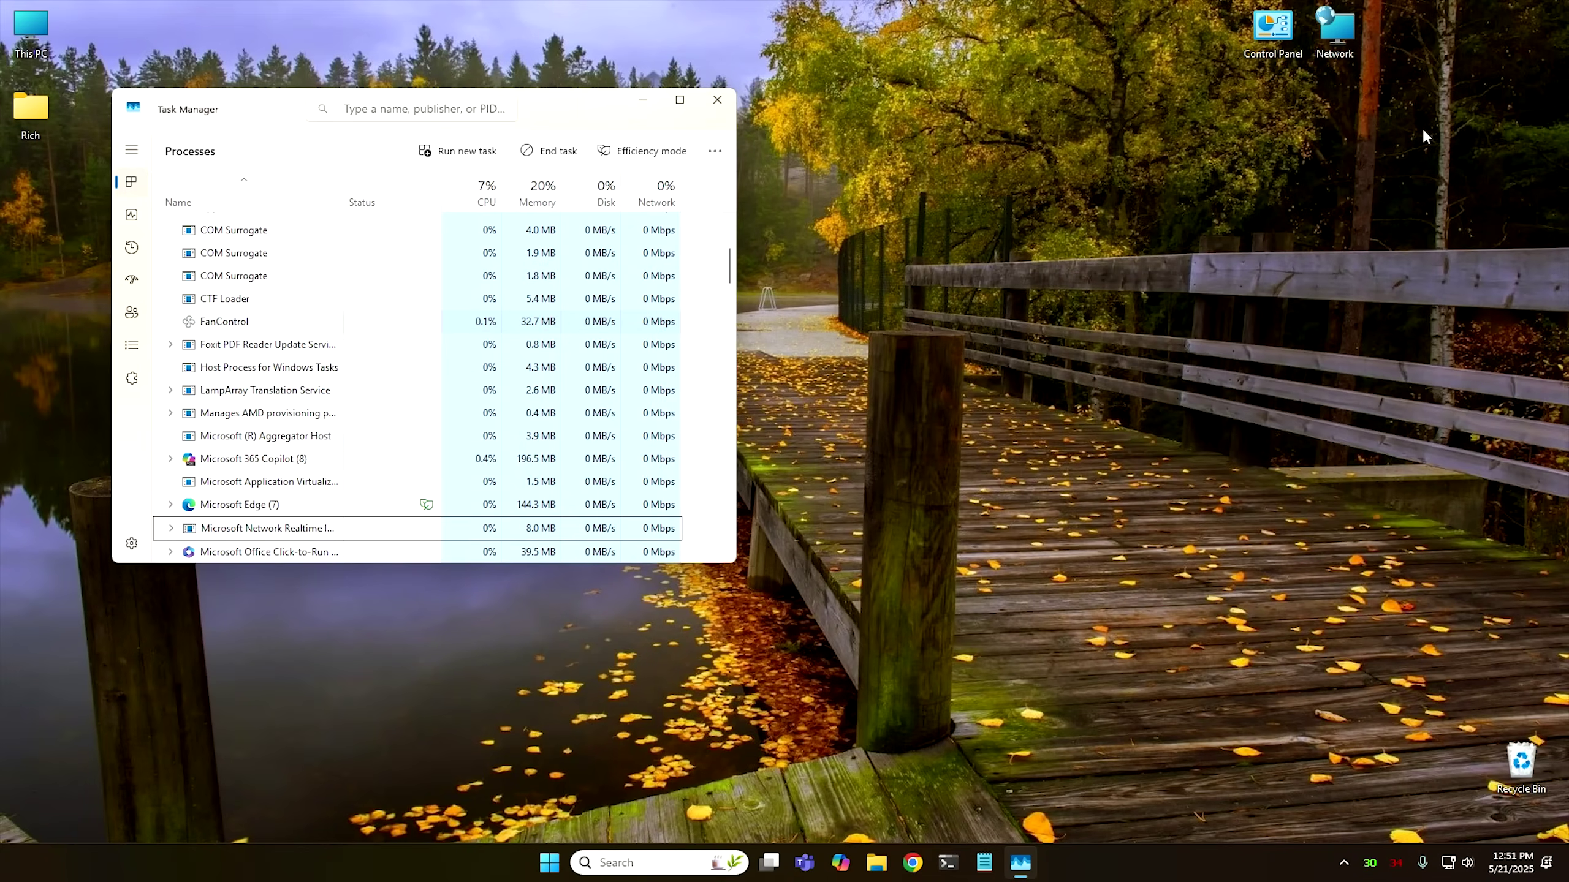
key("alt+F4")
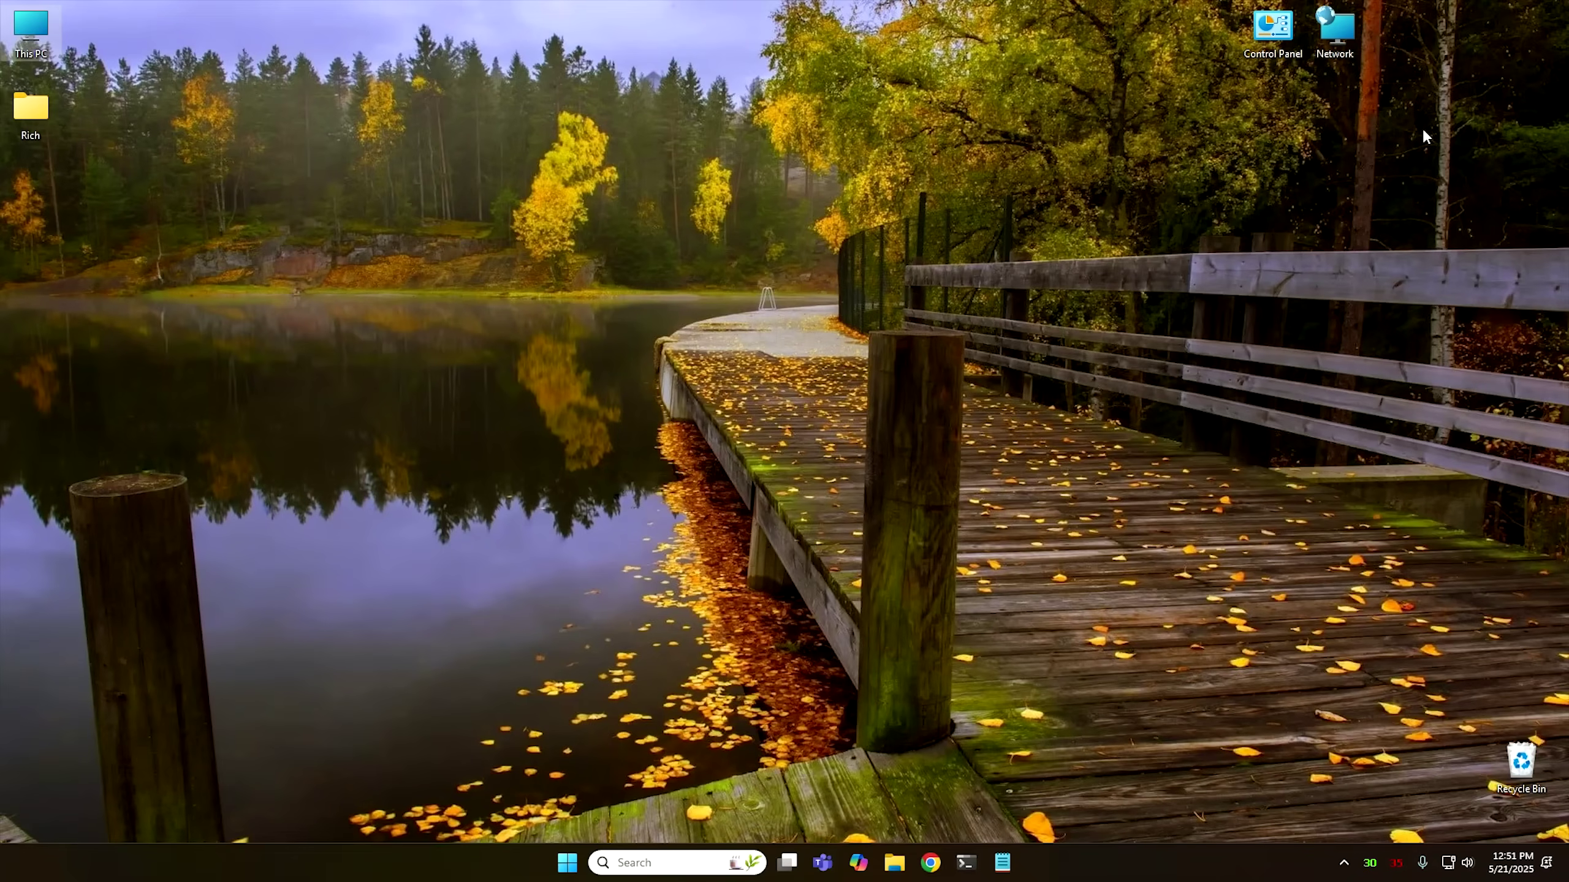
Open Device Manager from the Start button's system shortcuts and dismiss the Start menu.
key("super")
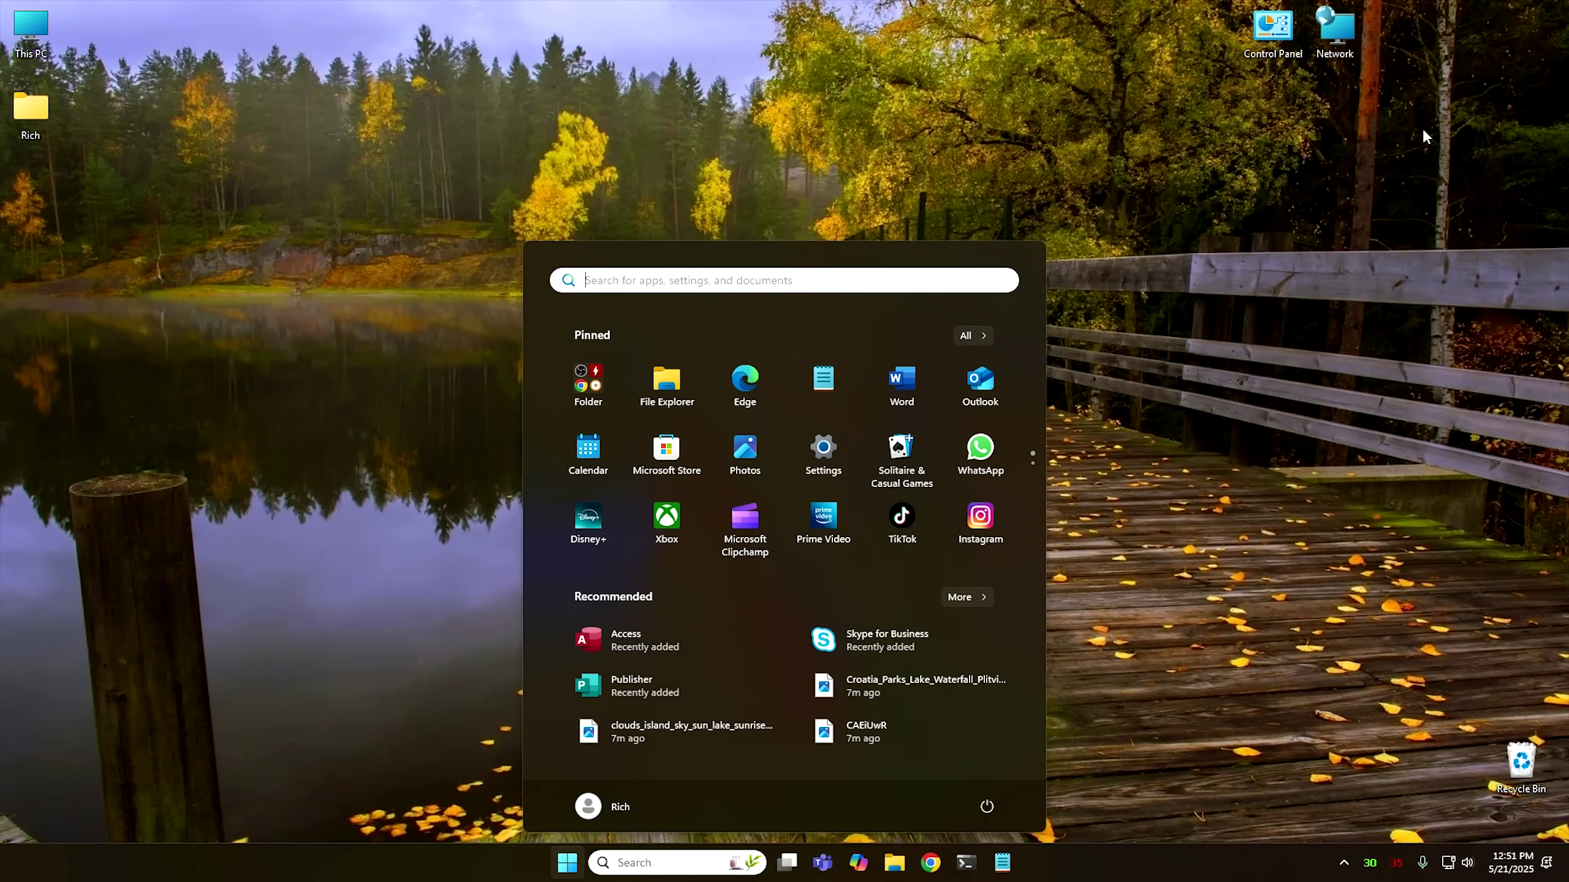
key("super+x")
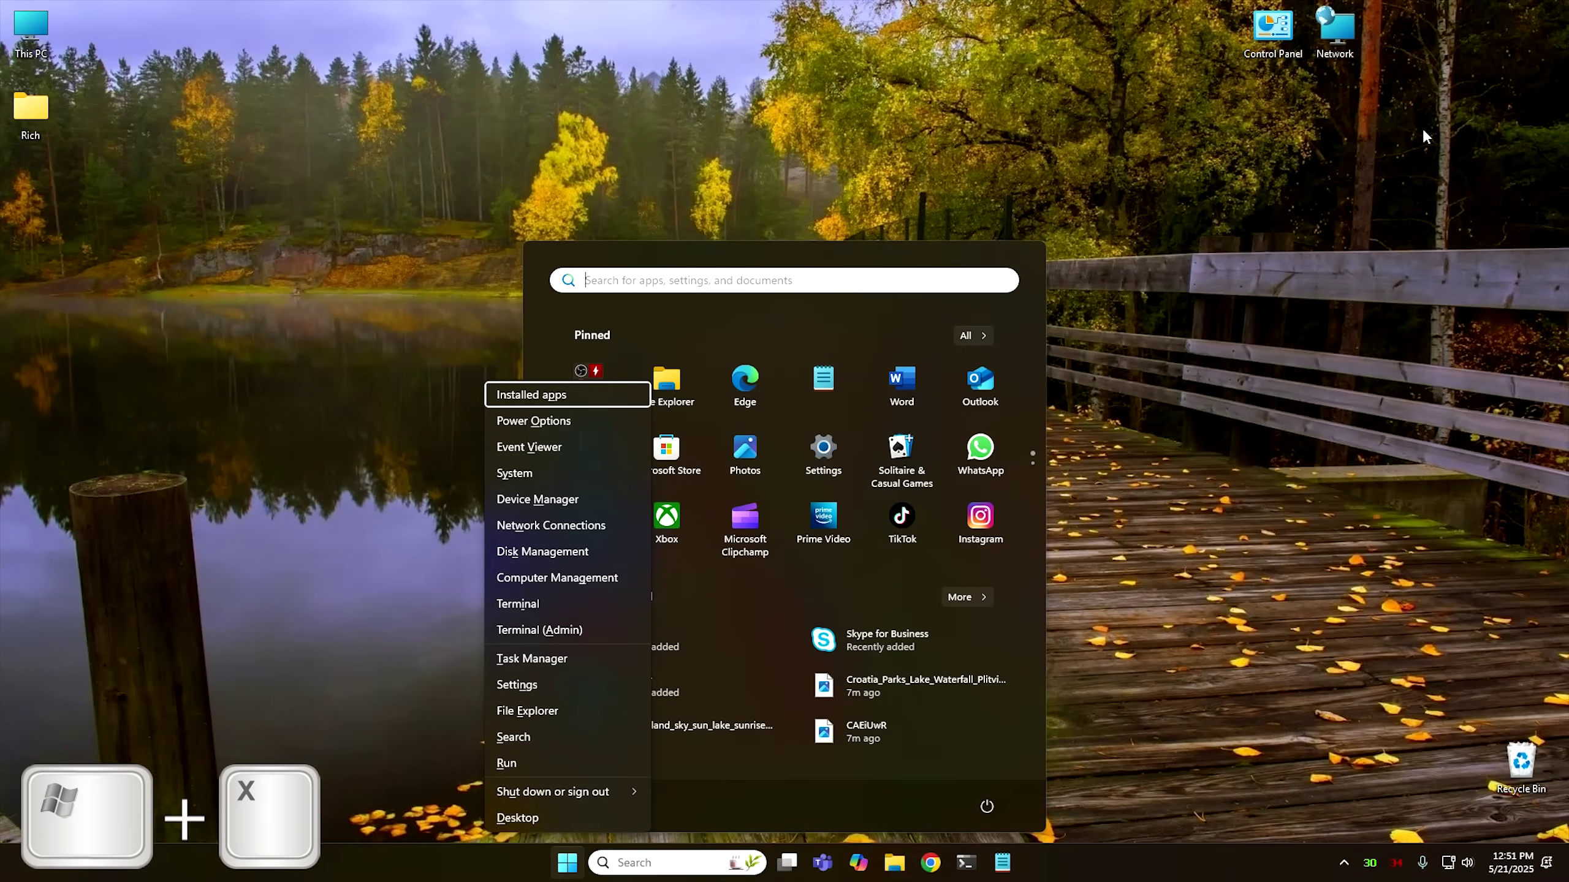
key("Down")
key("Down")
key("Down")
key("Down")
key("Down")
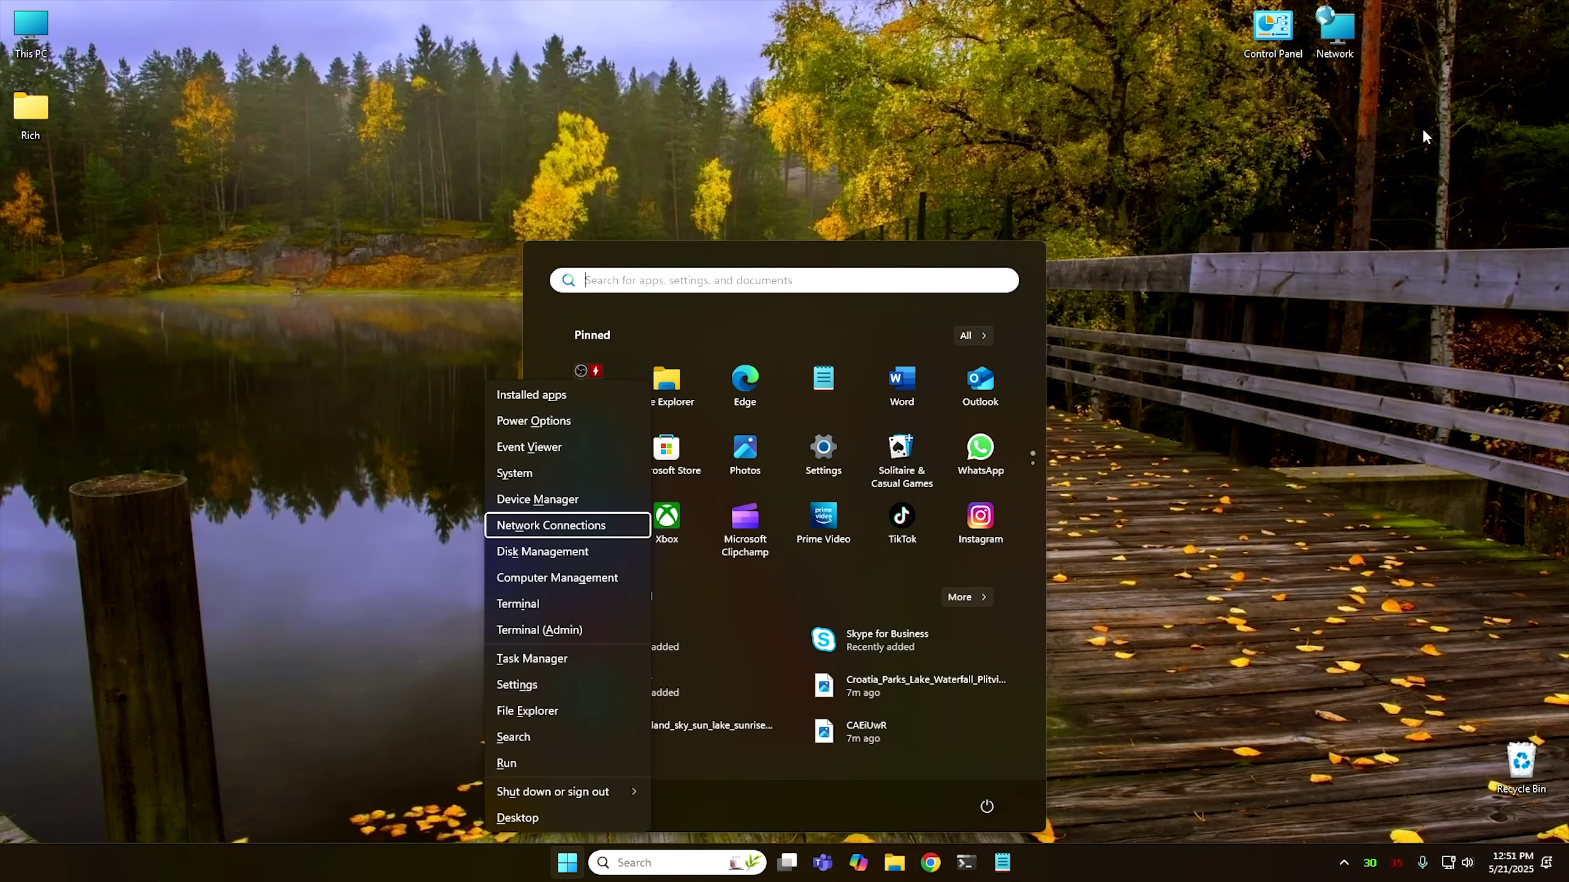
key("Up")
key("Up")
key("Up")
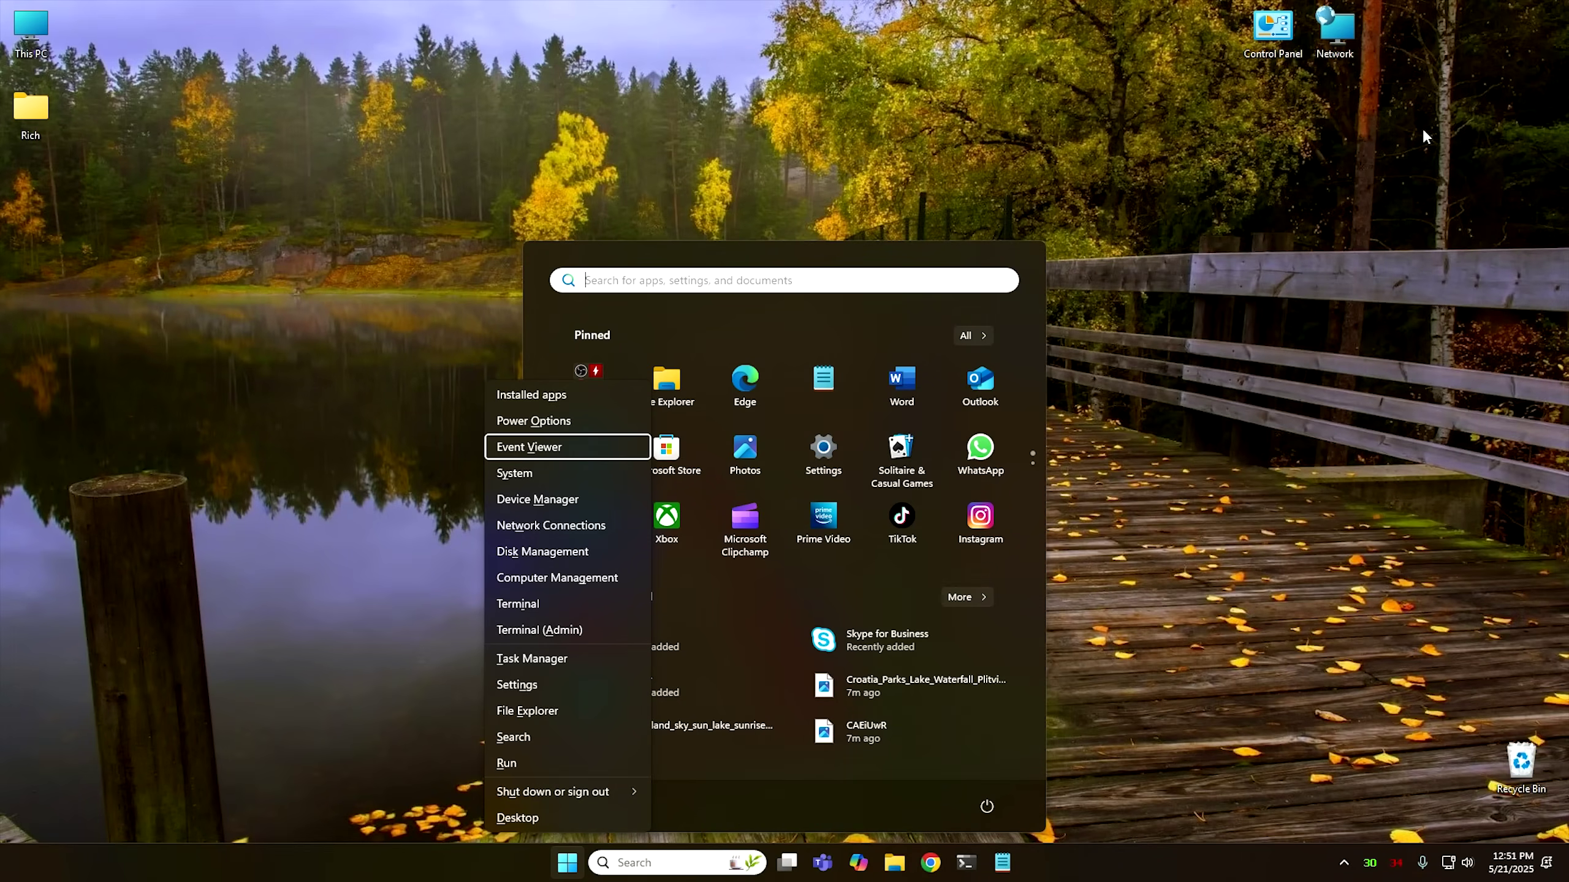
key("Down")
key("Down")
key("Down")
key("Up")
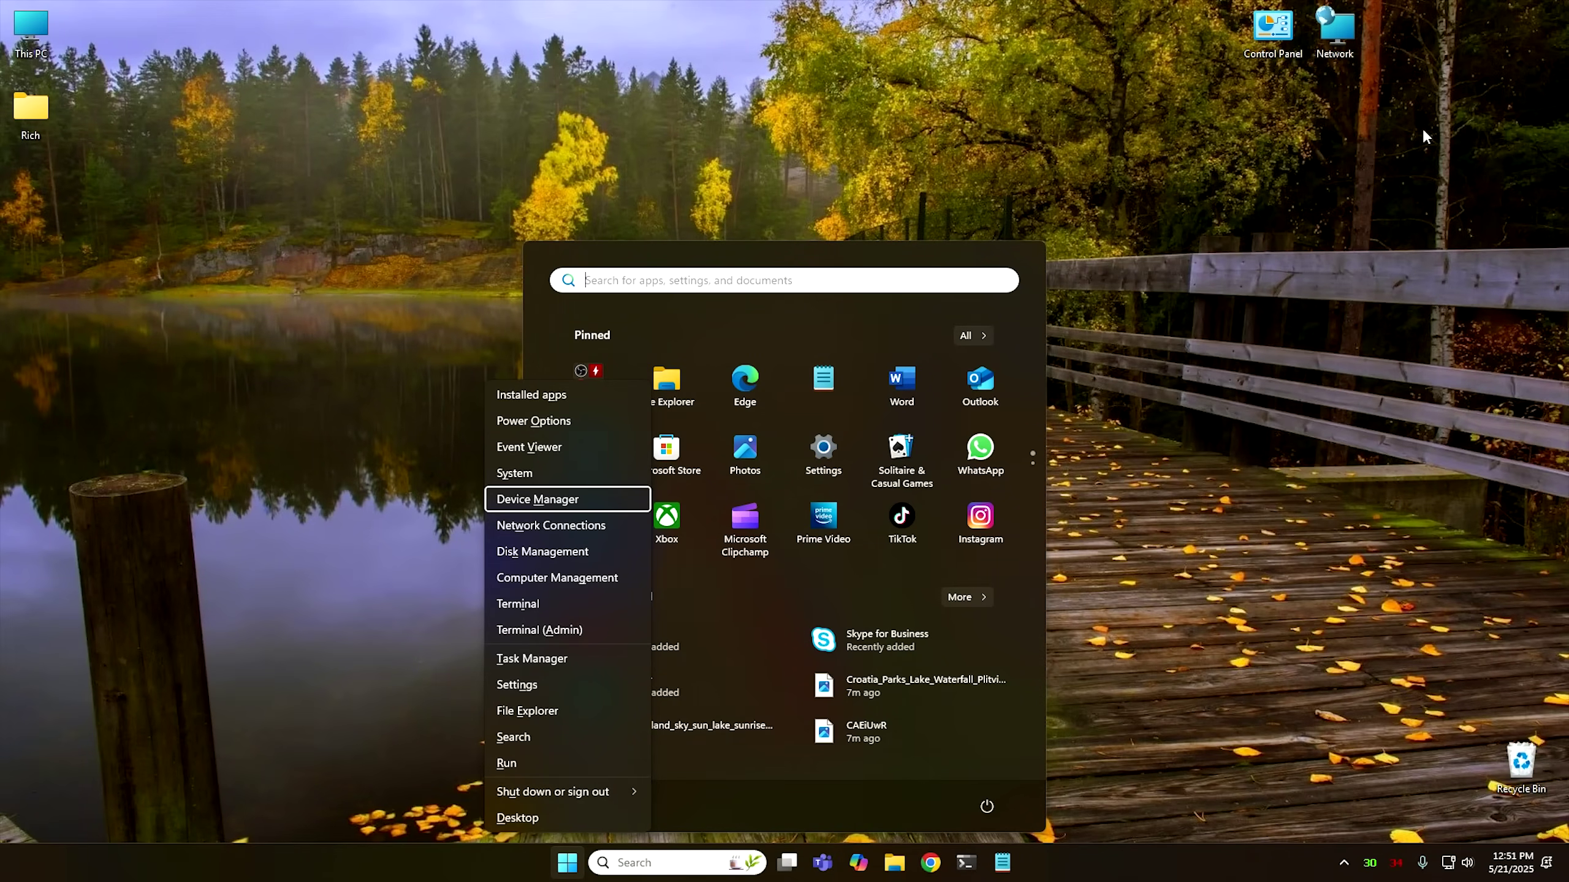
key("Up")
key("Down")
key("Return")
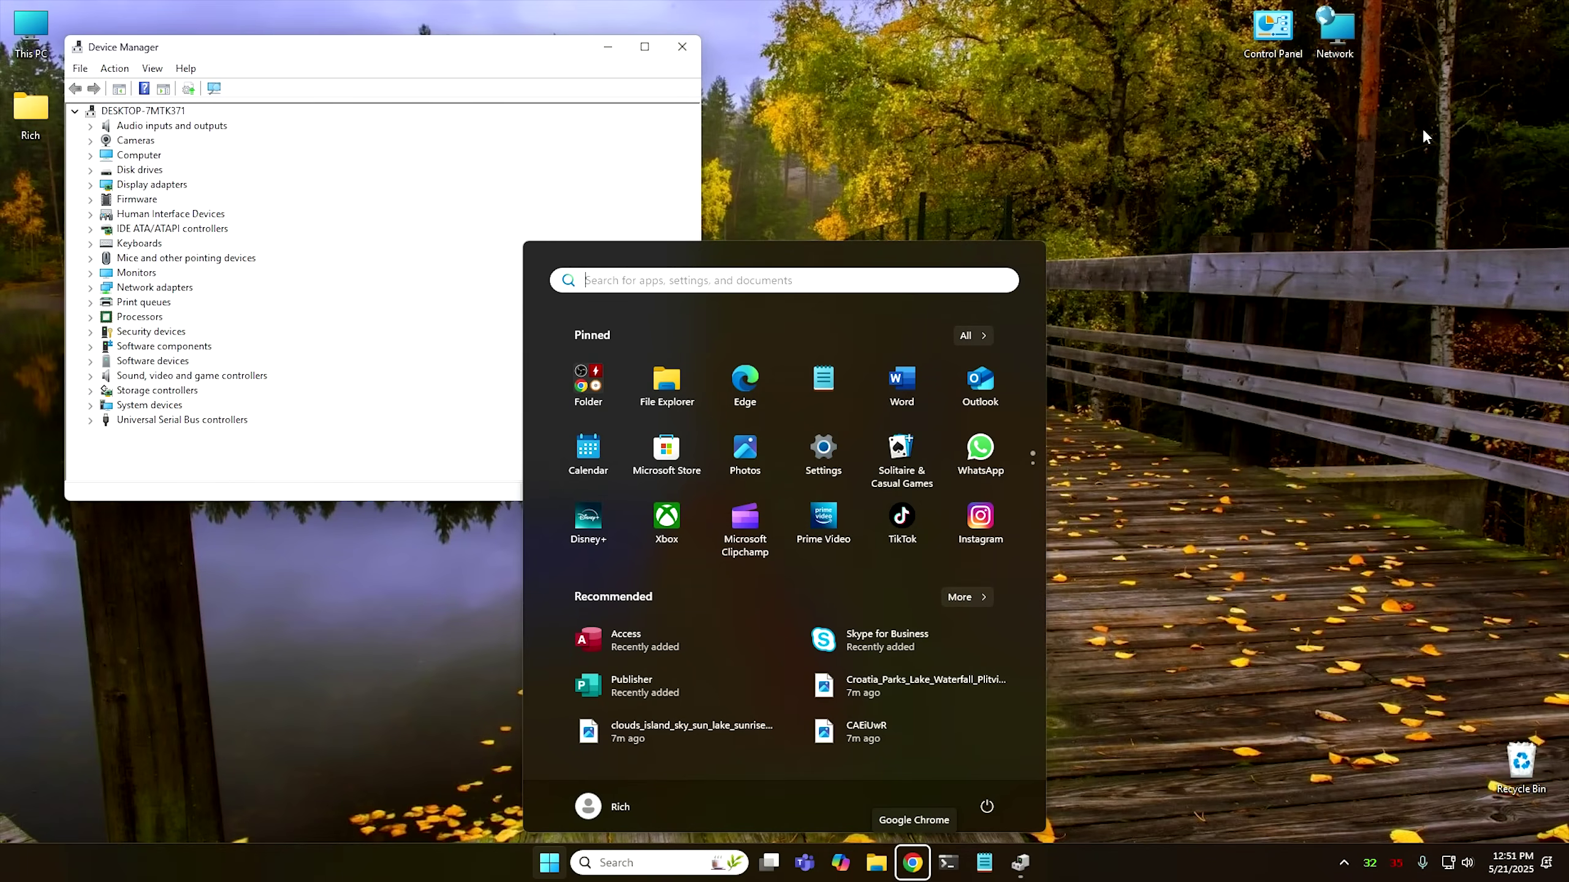
key("Escape")
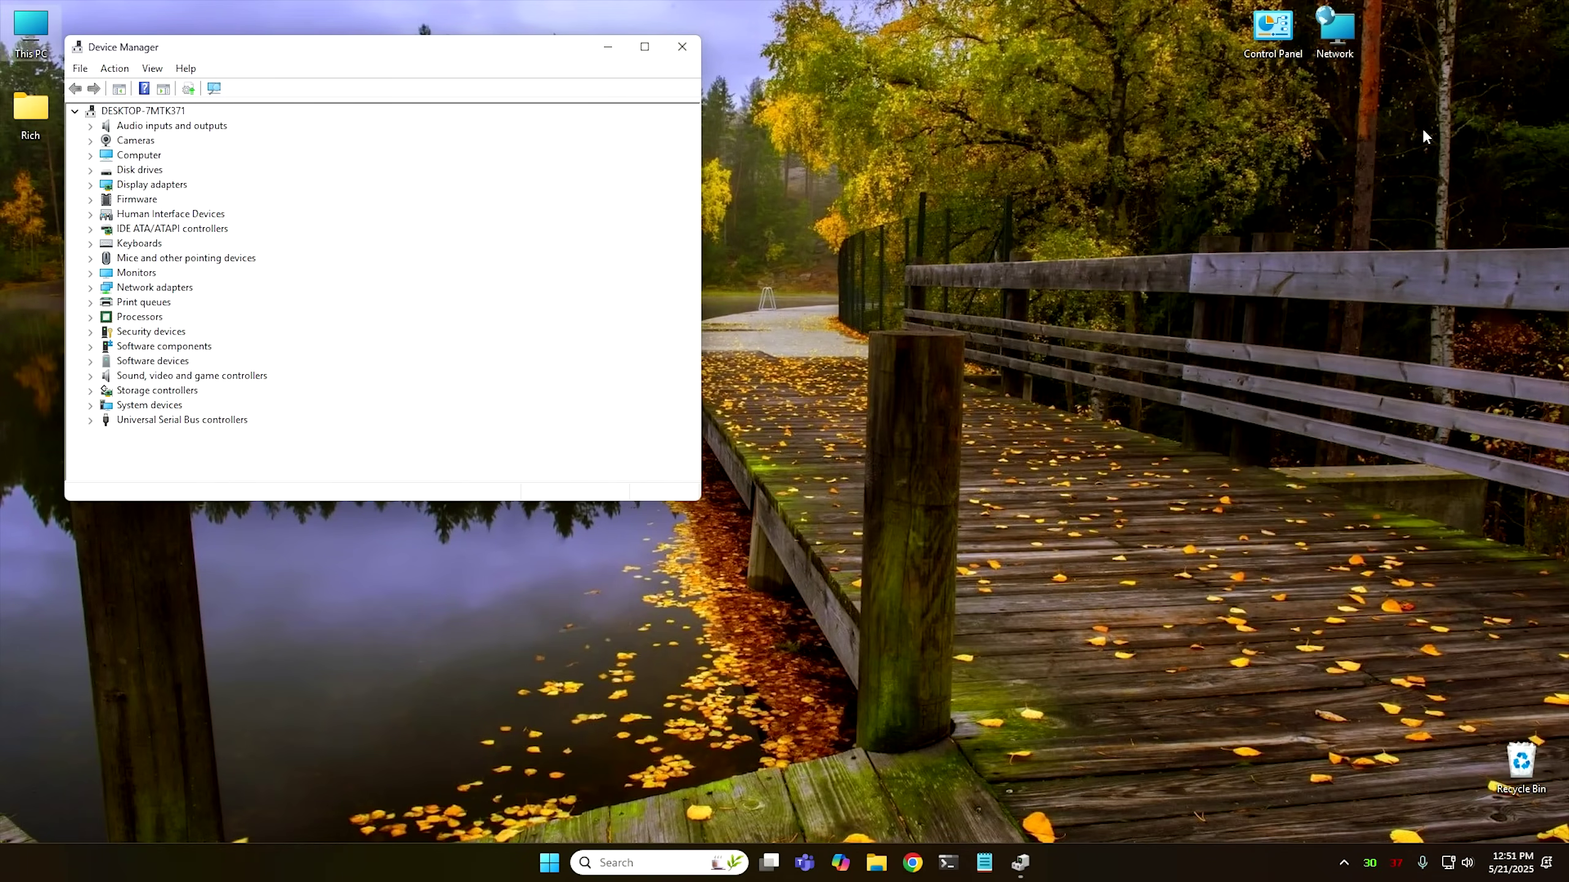
Switch focus to Device Manager and uninstall the HID-compliant mouse under Mice and other pointing devices.
key("alt+Tab")
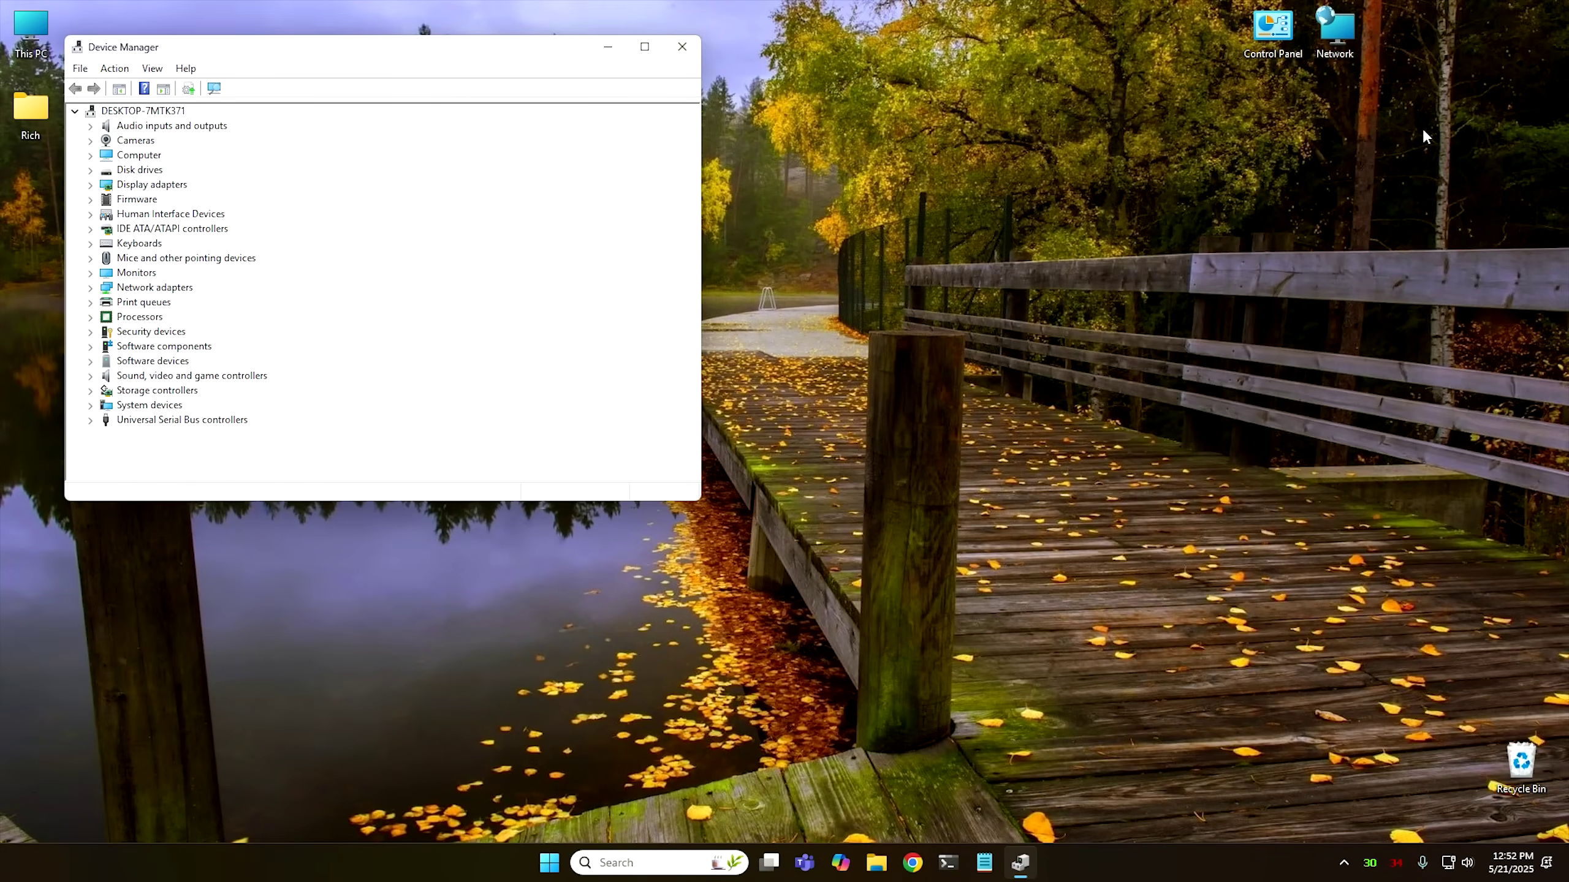
key("Down")
key("Down")
key("Down")
key("Down")
key("Down")
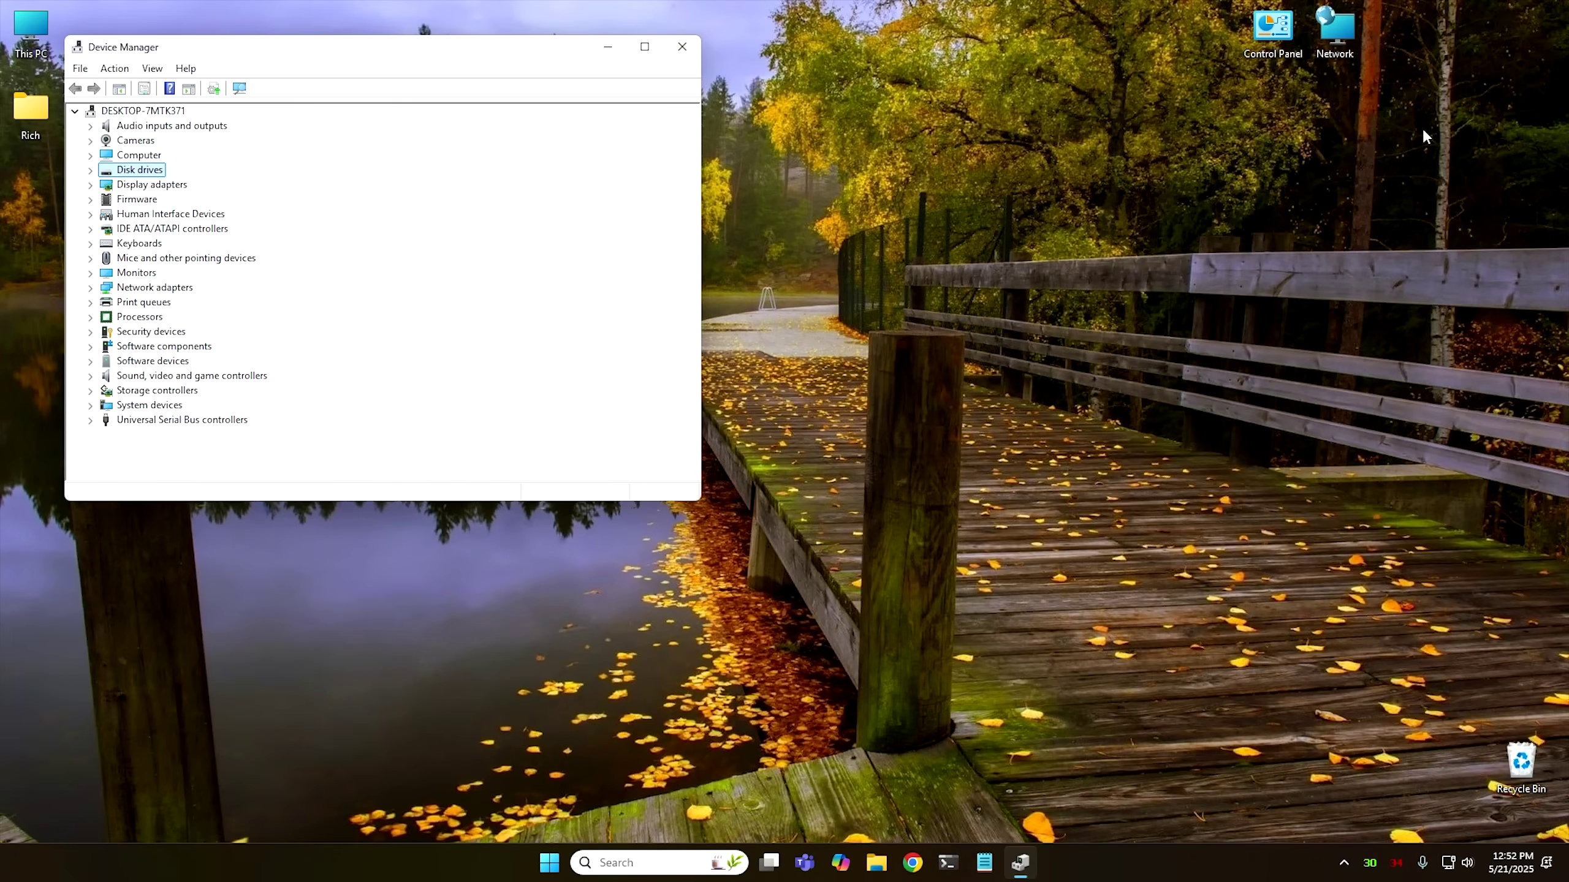
key("Down")
key("Down")
key("Down")
key("Down")
key("Down")
key("Down")
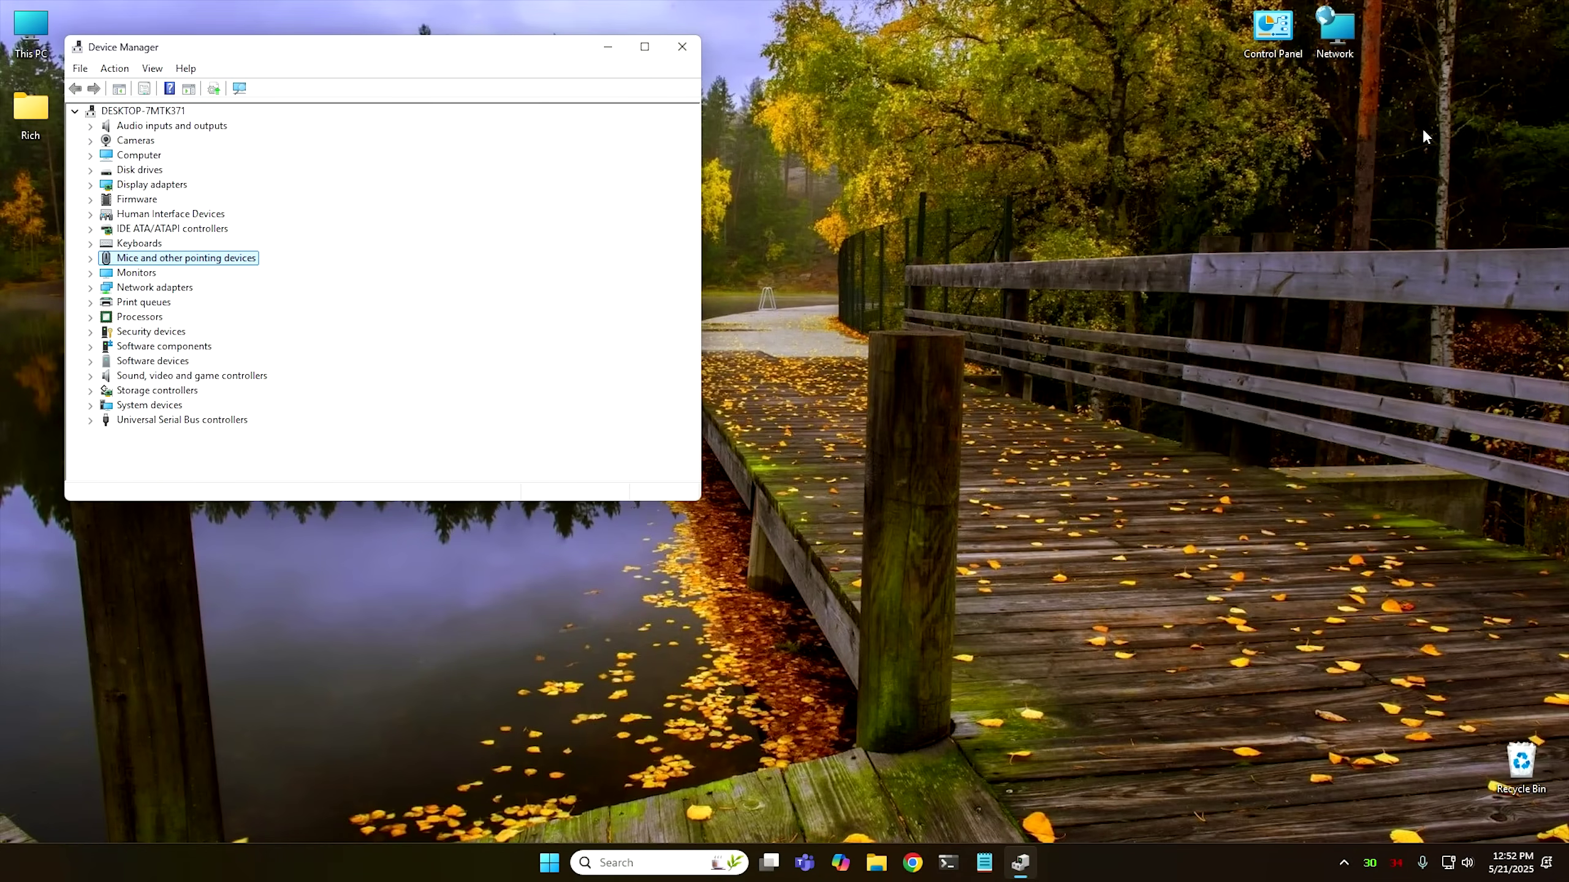
key("Right")
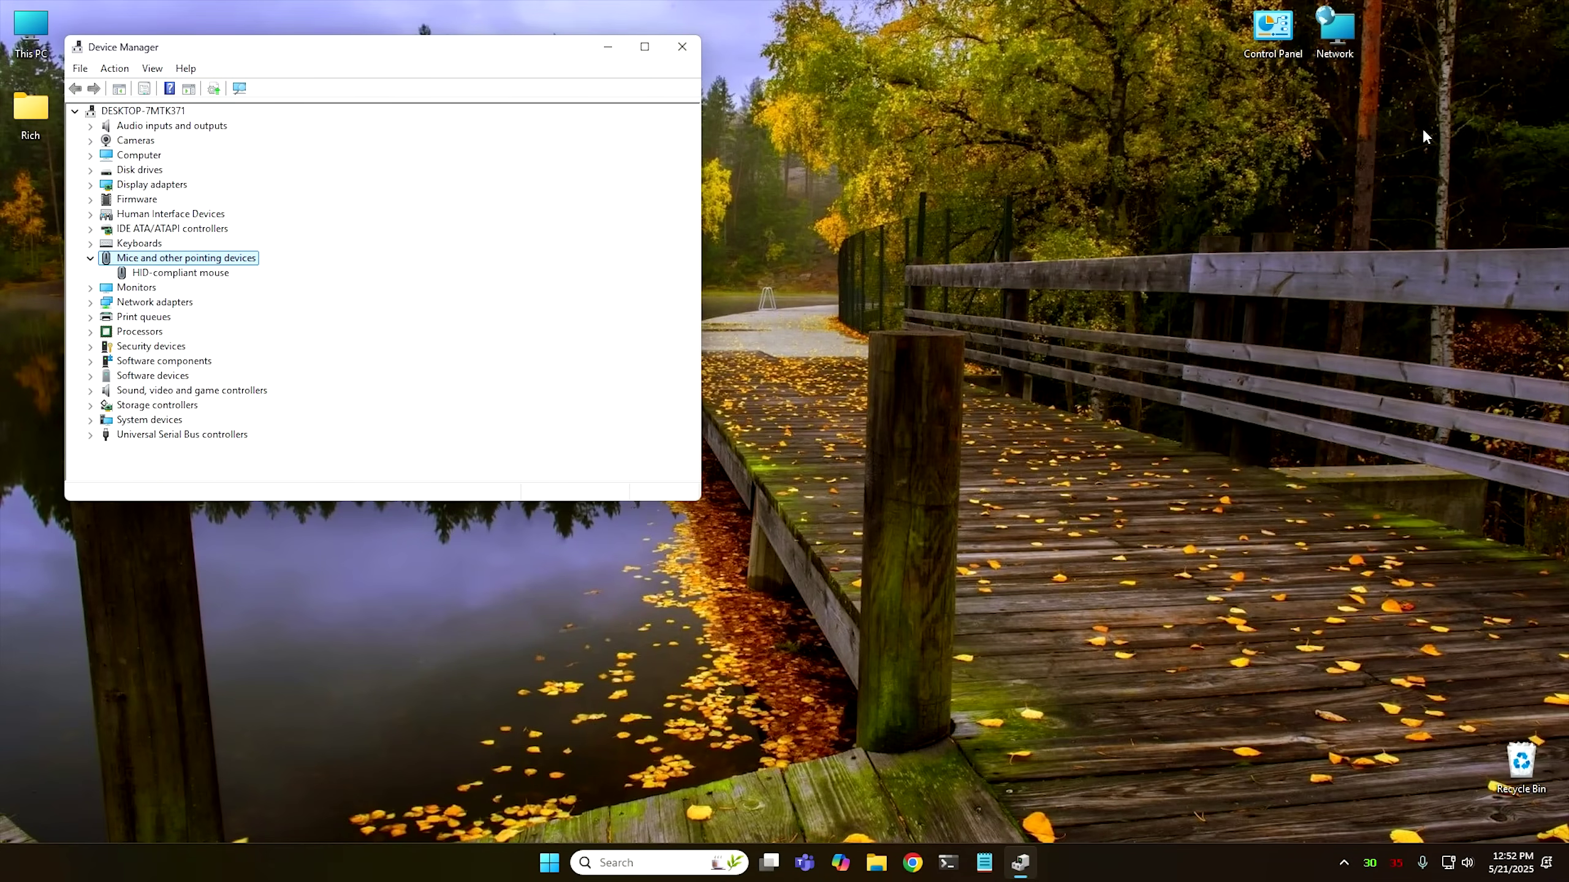
key("Down")
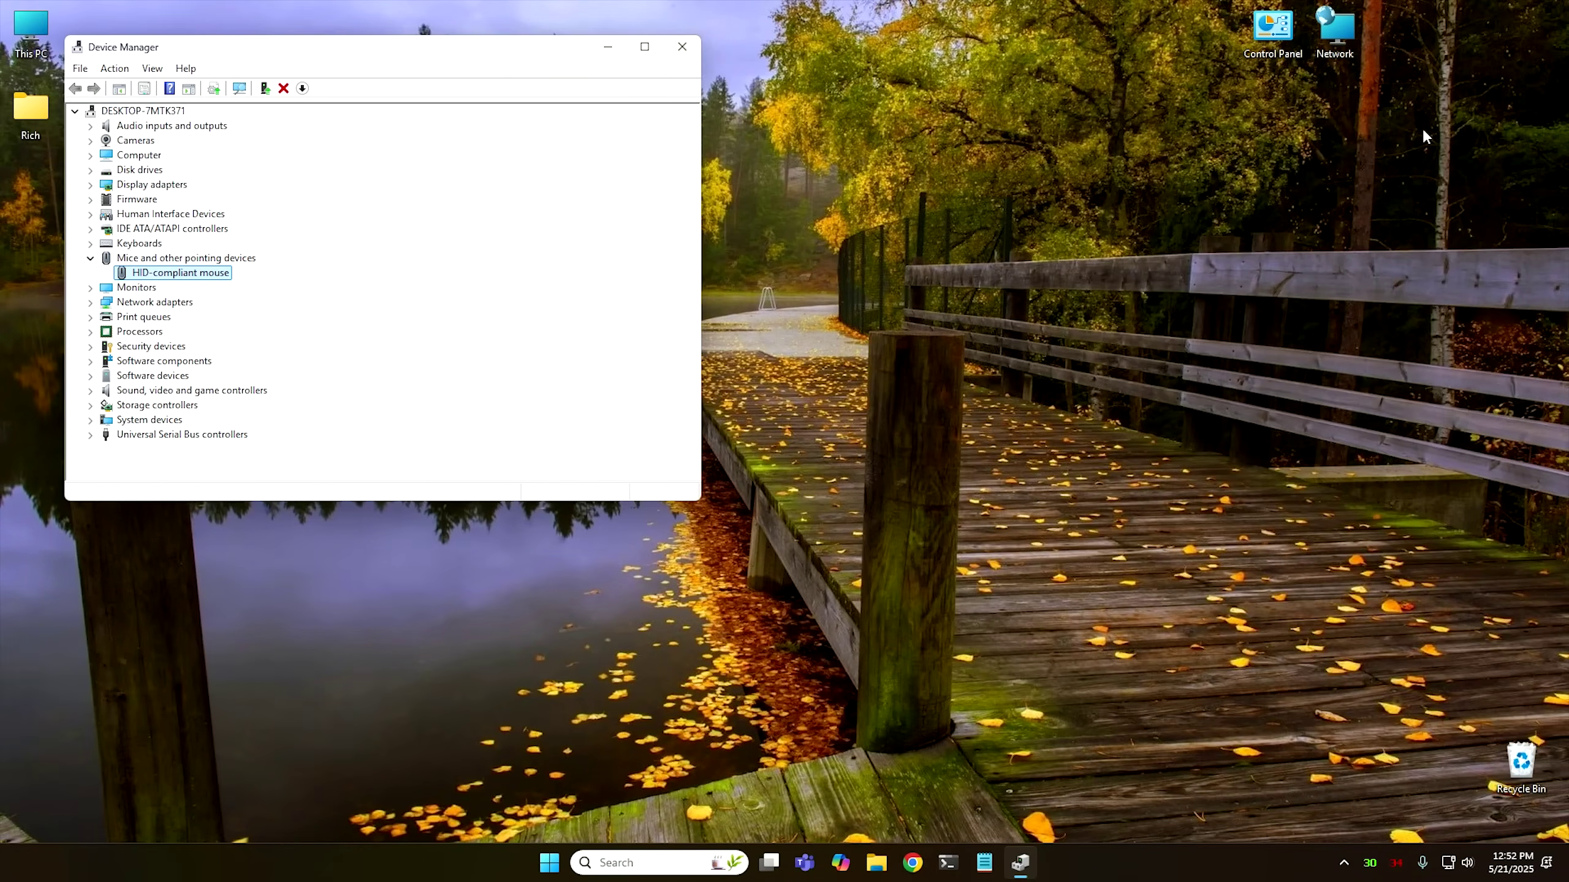
key("Delete")
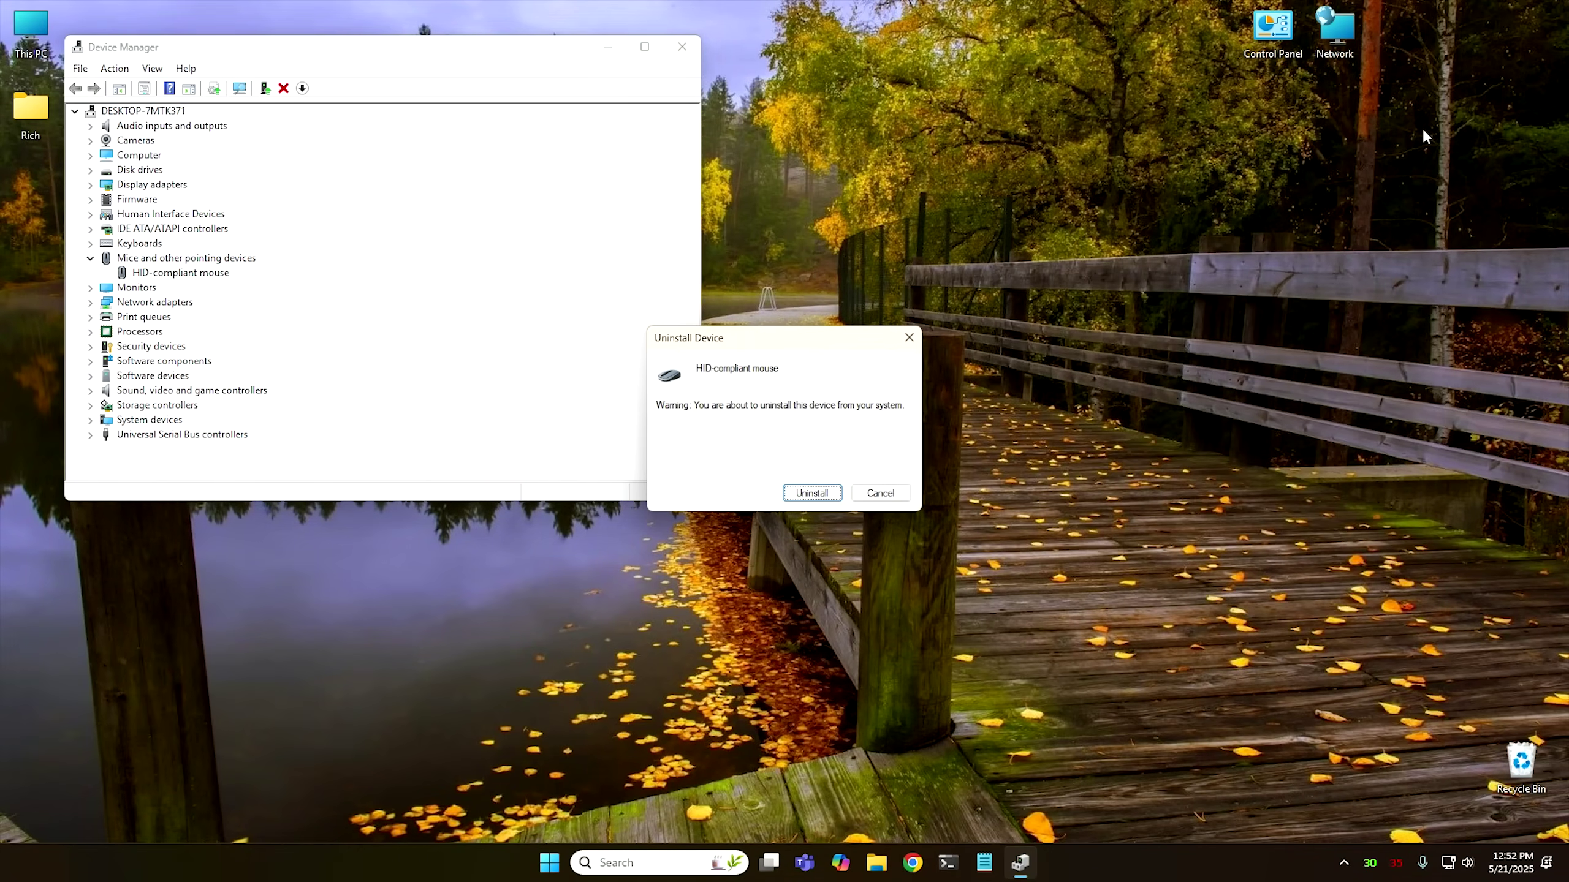
key("Return")
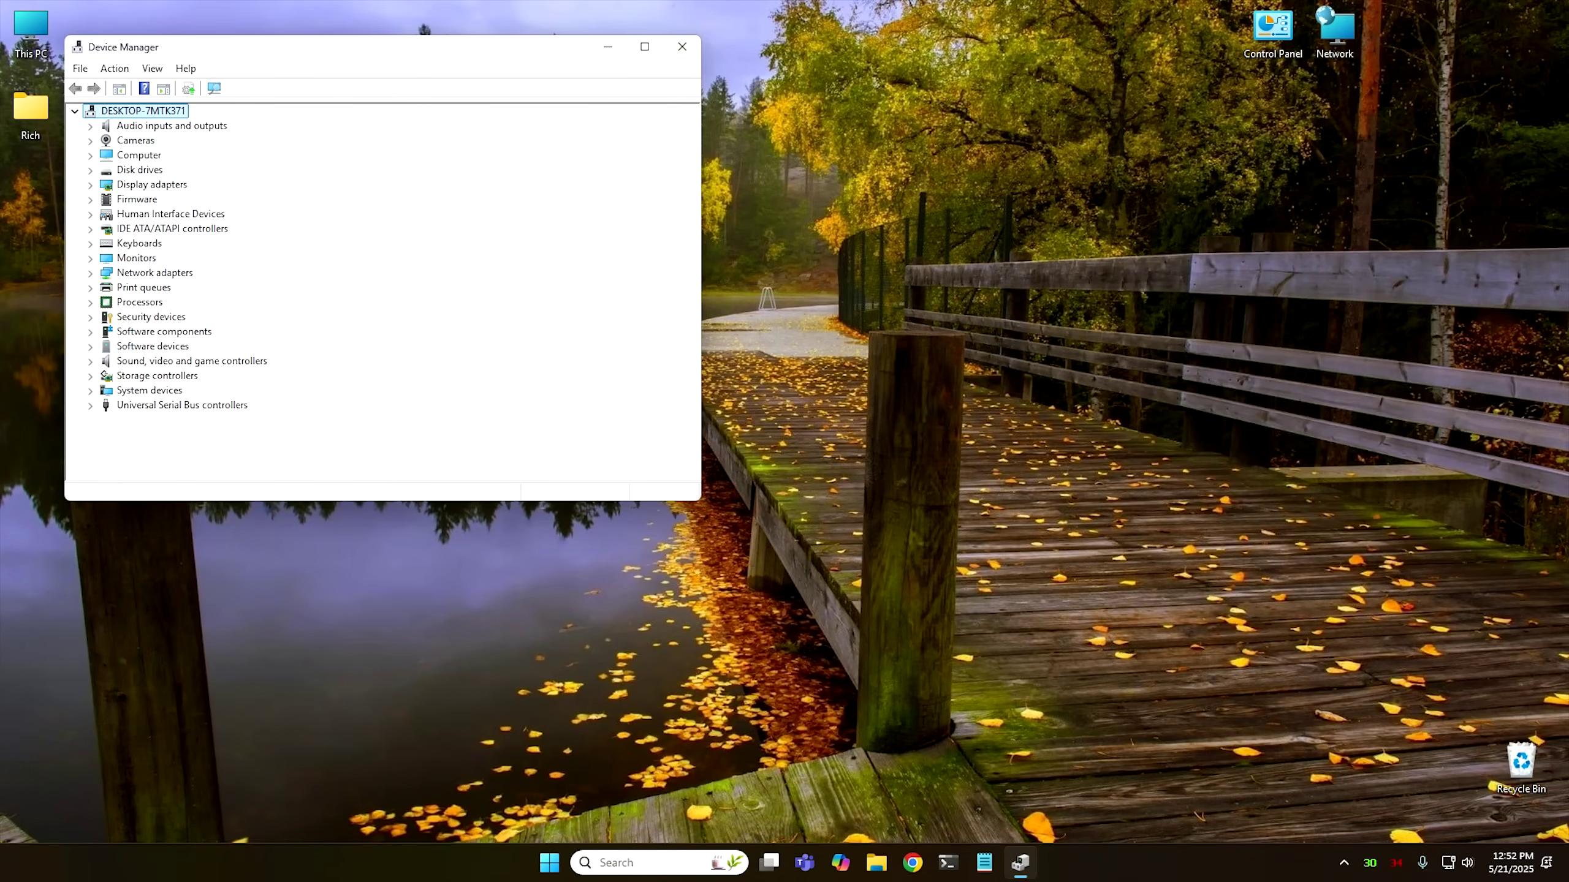
Scan for hardware changes to reinstall the mouse, and close Device Manager.
key("alt+f")
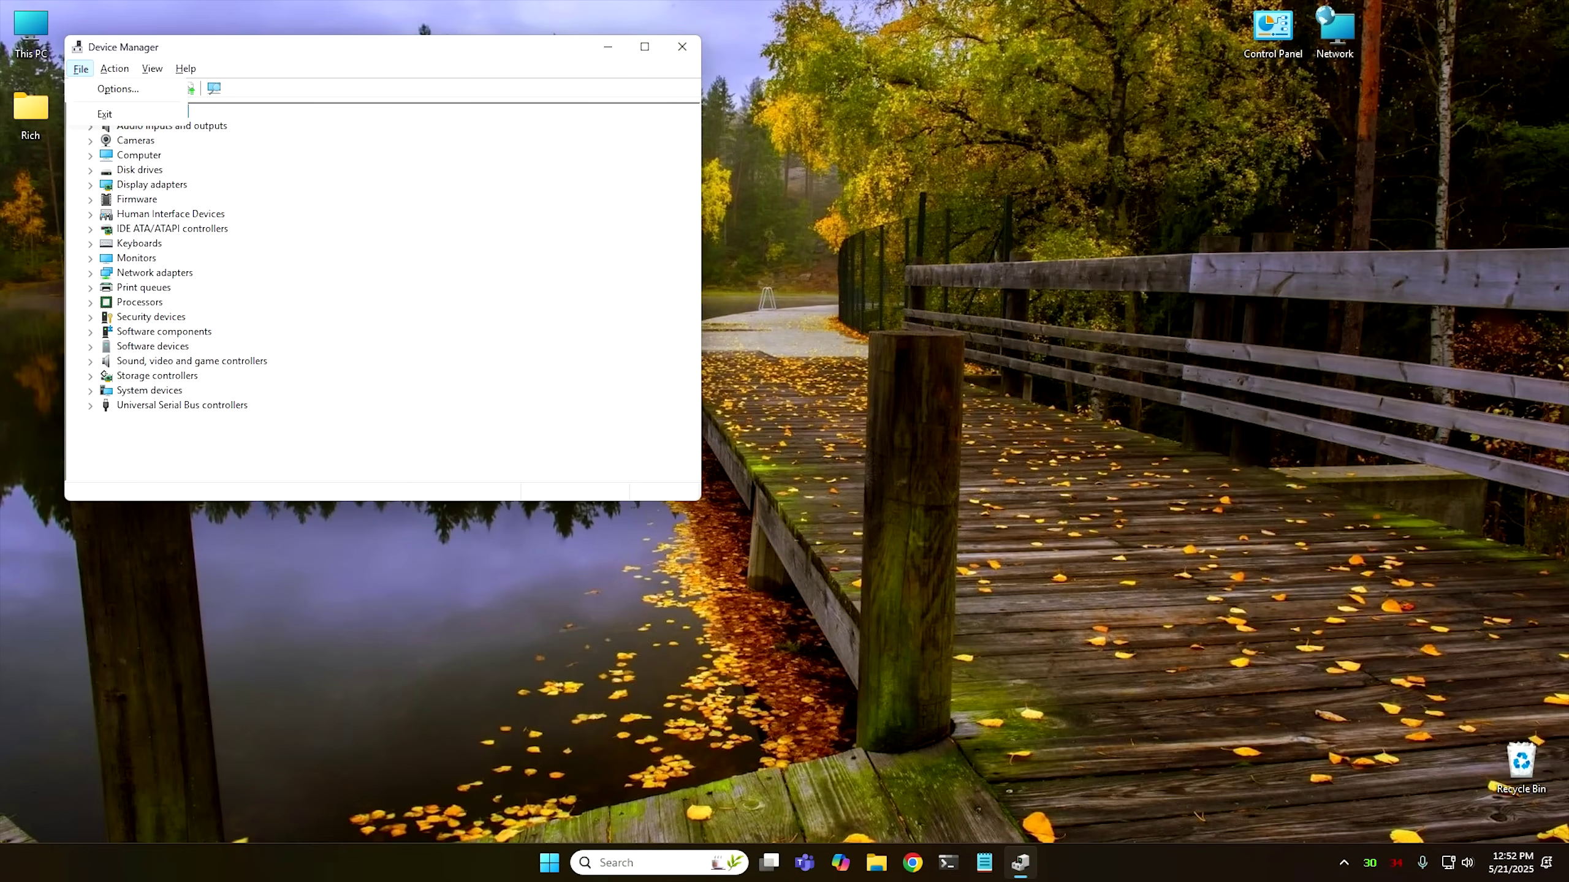
key("Escape")
key("alt+a")
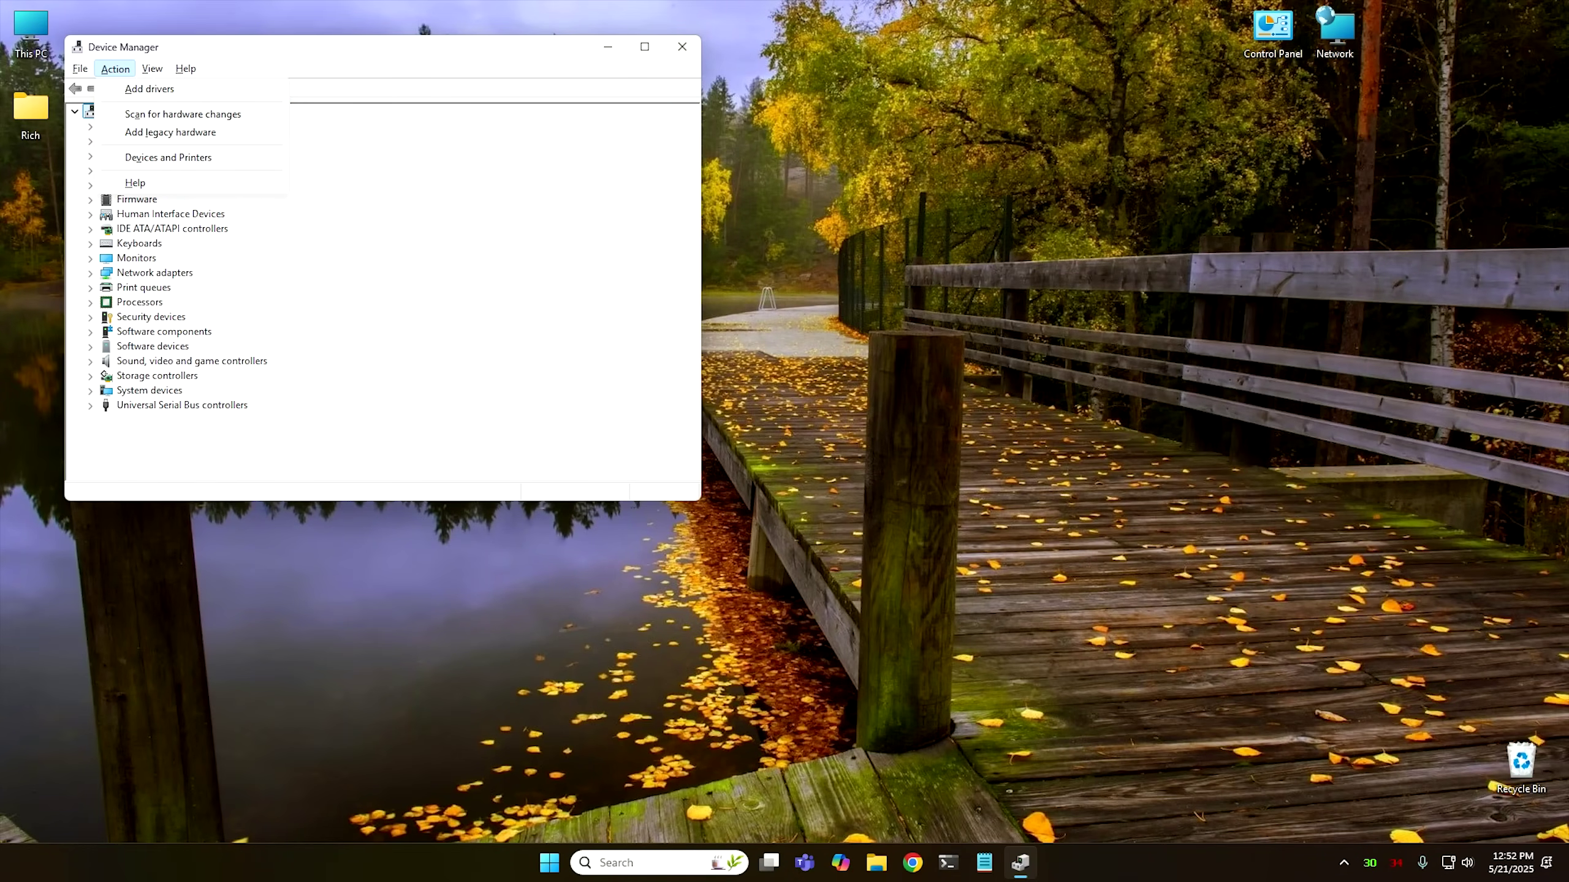
key("Down")
key("Return")
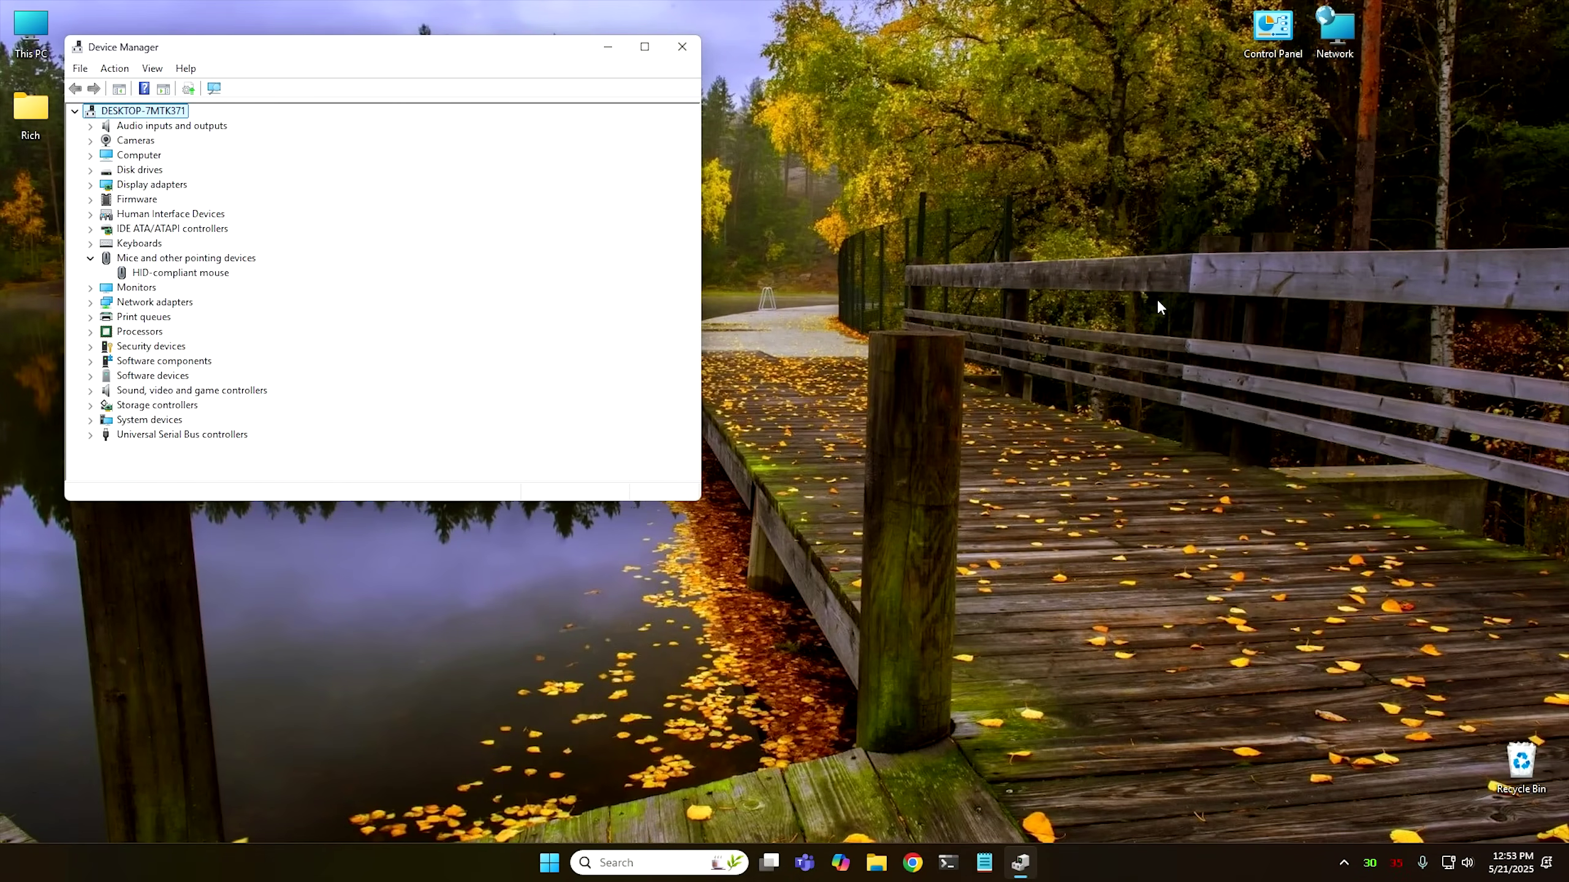
key("alt+F4")
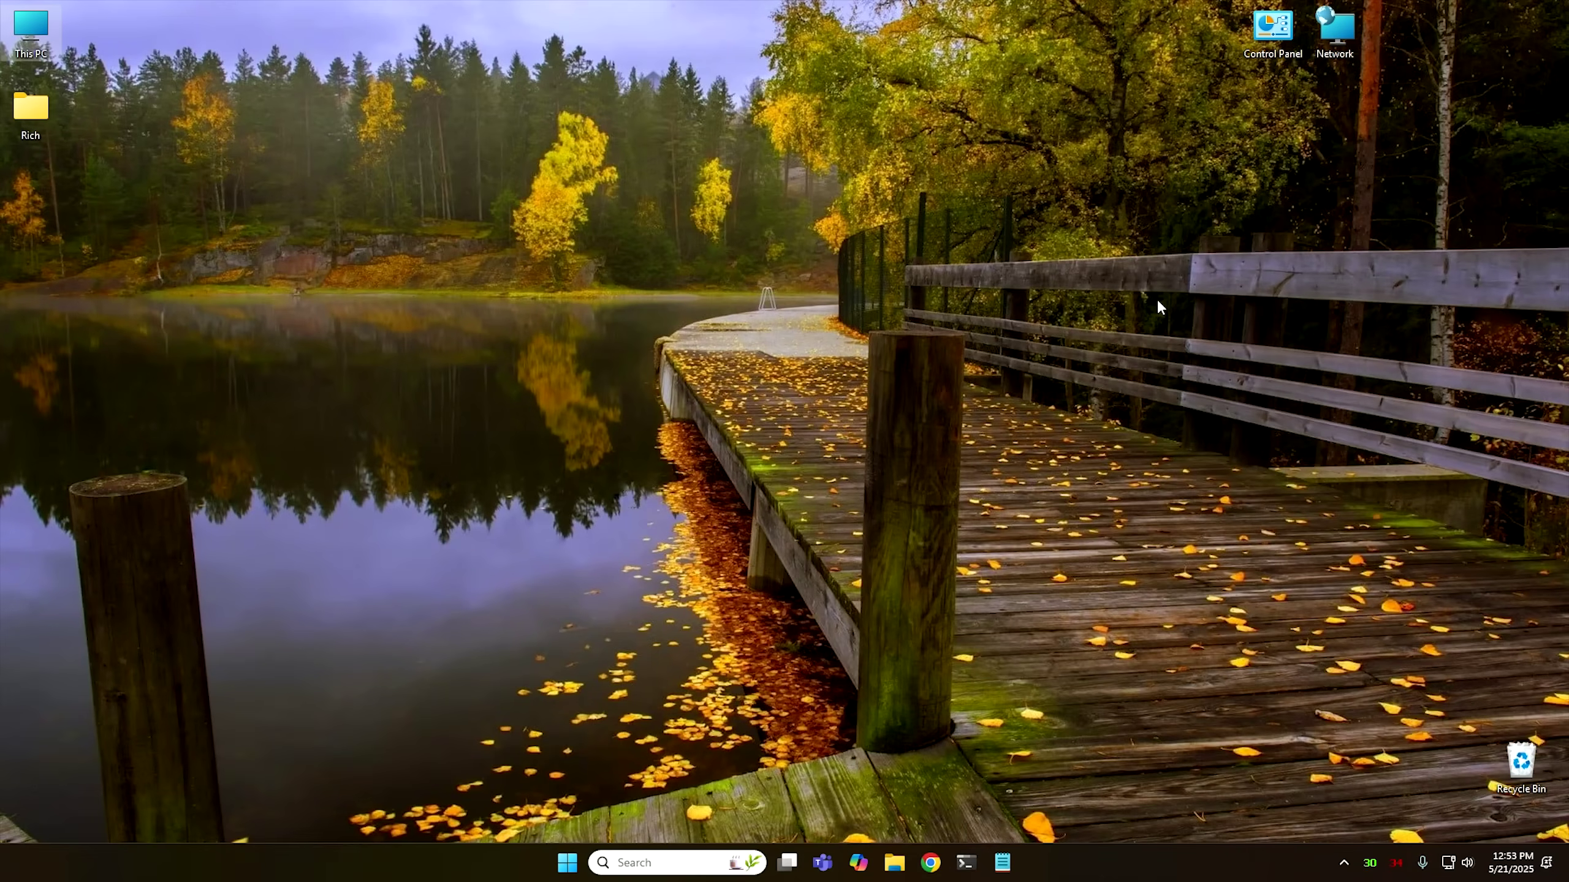
Run regedit and allow Registry Editor to make changes in the User Account Control prompt.
key("super+r")
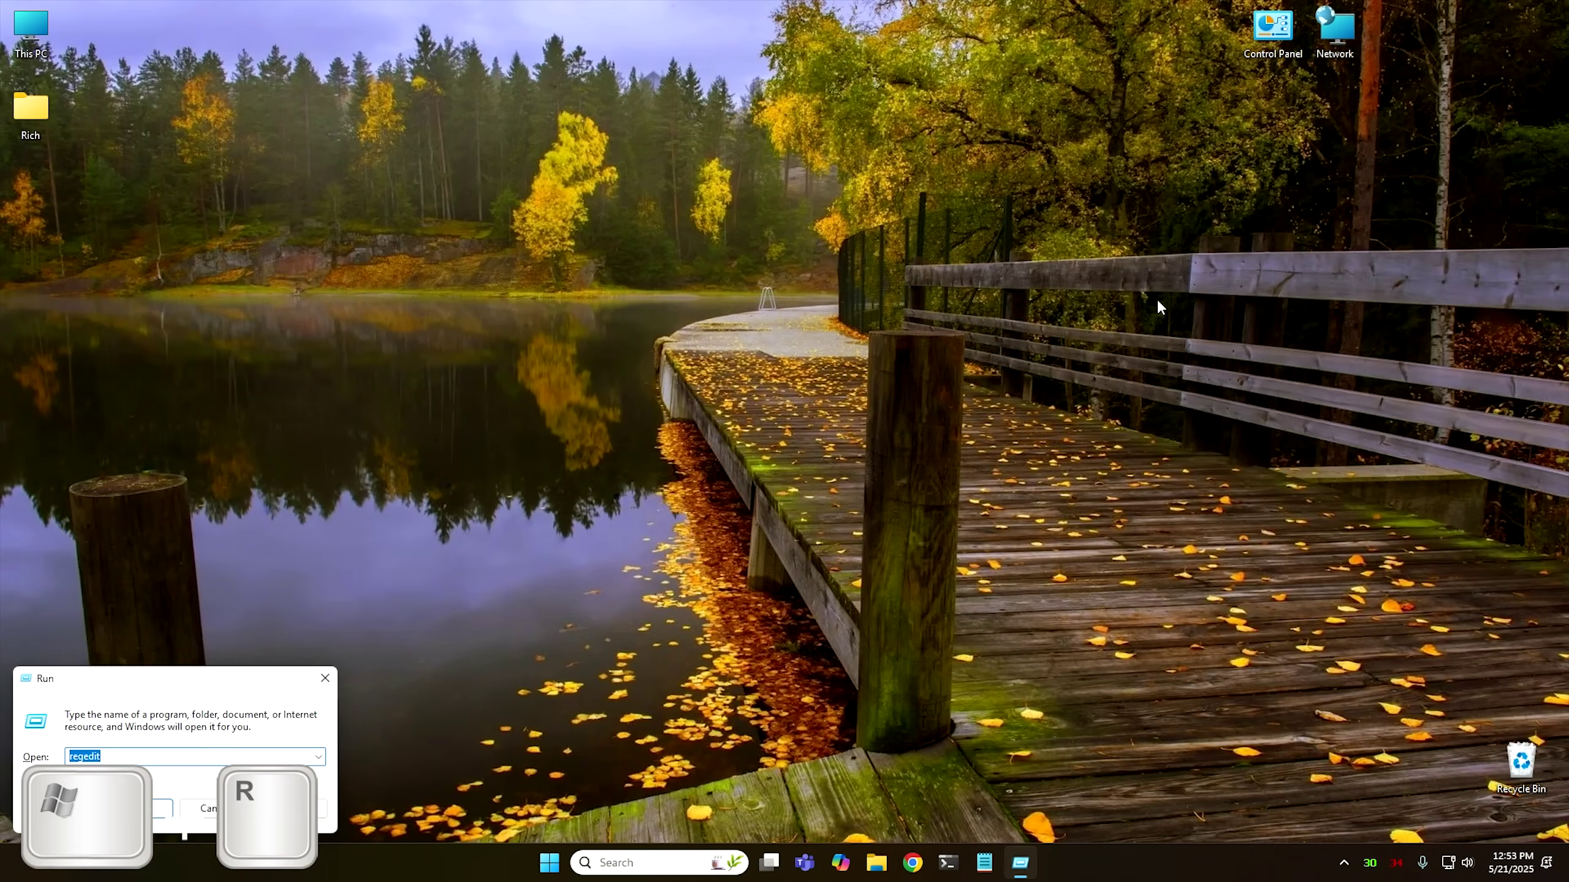
key("BackSpace")
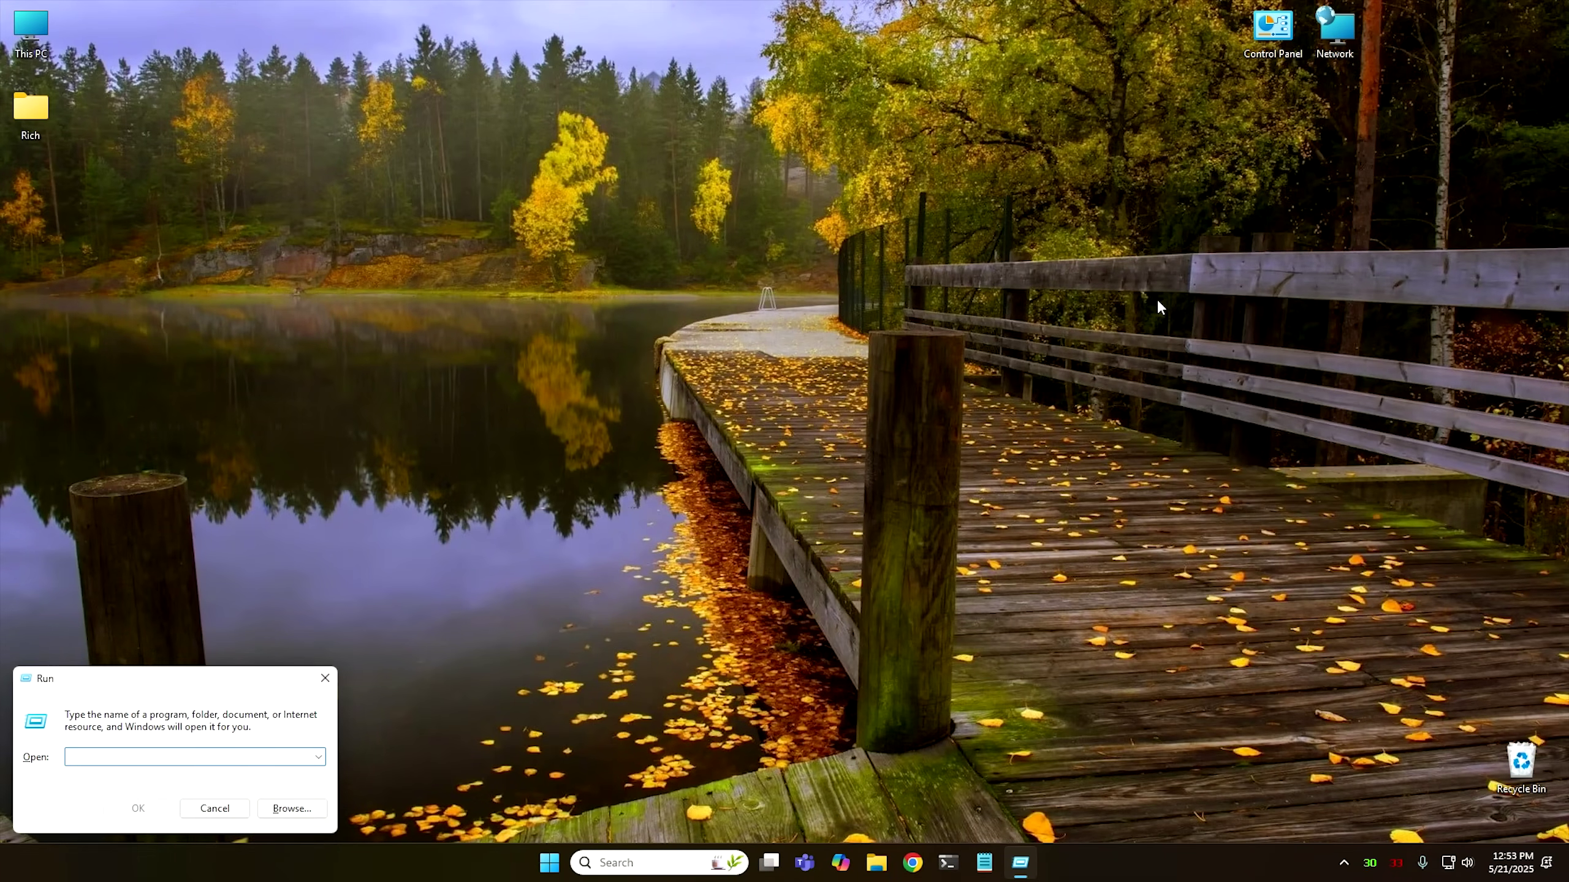
type("regedit")
key("Return")
key("alt+Tab")
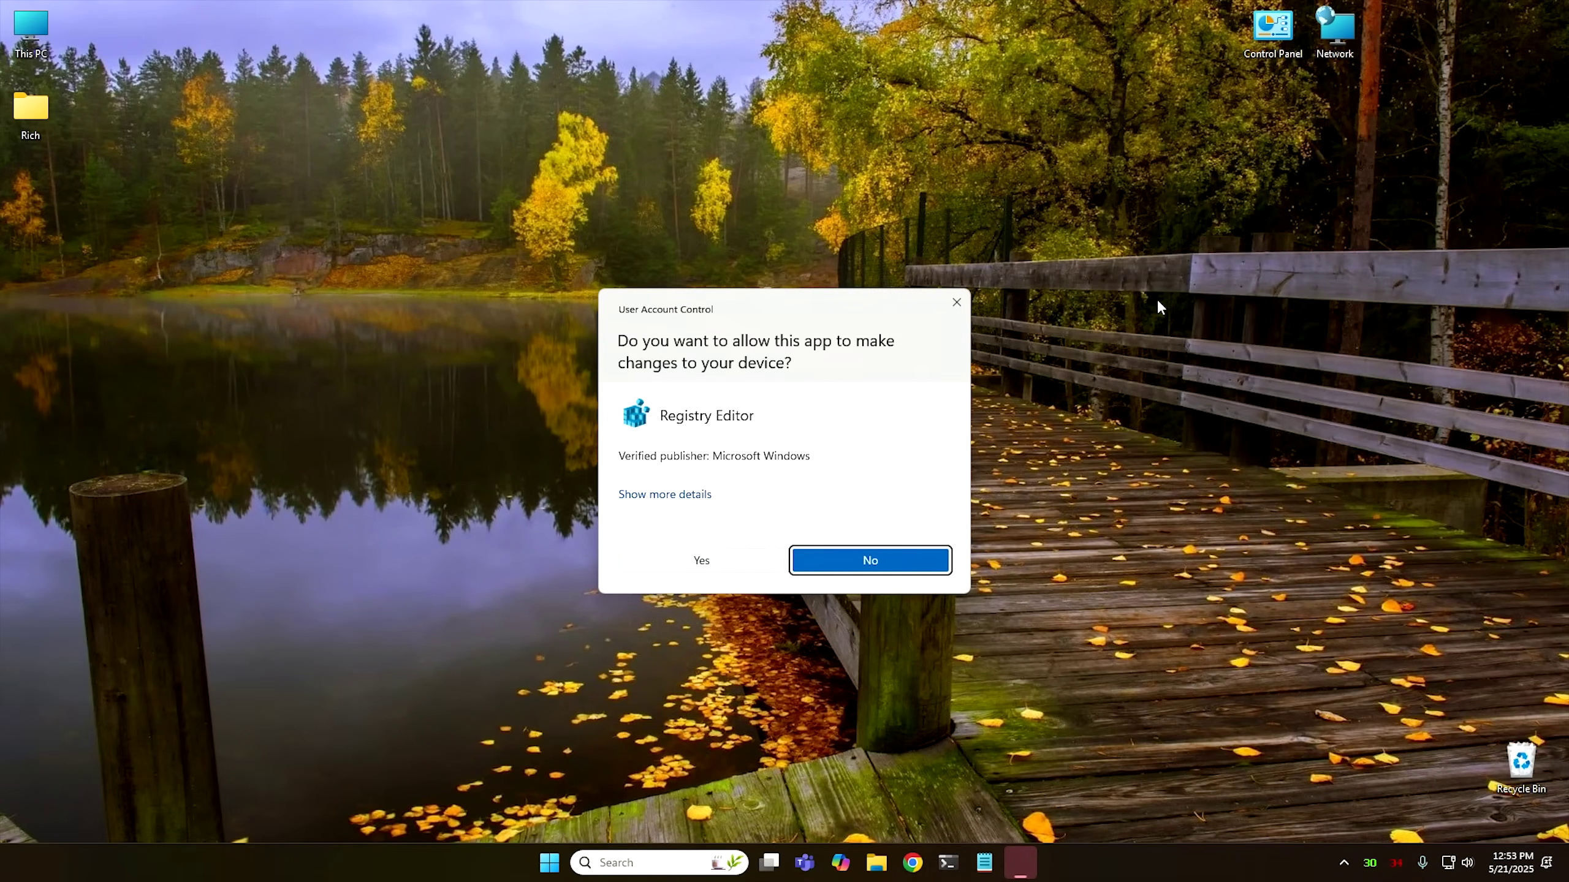
key("Left")
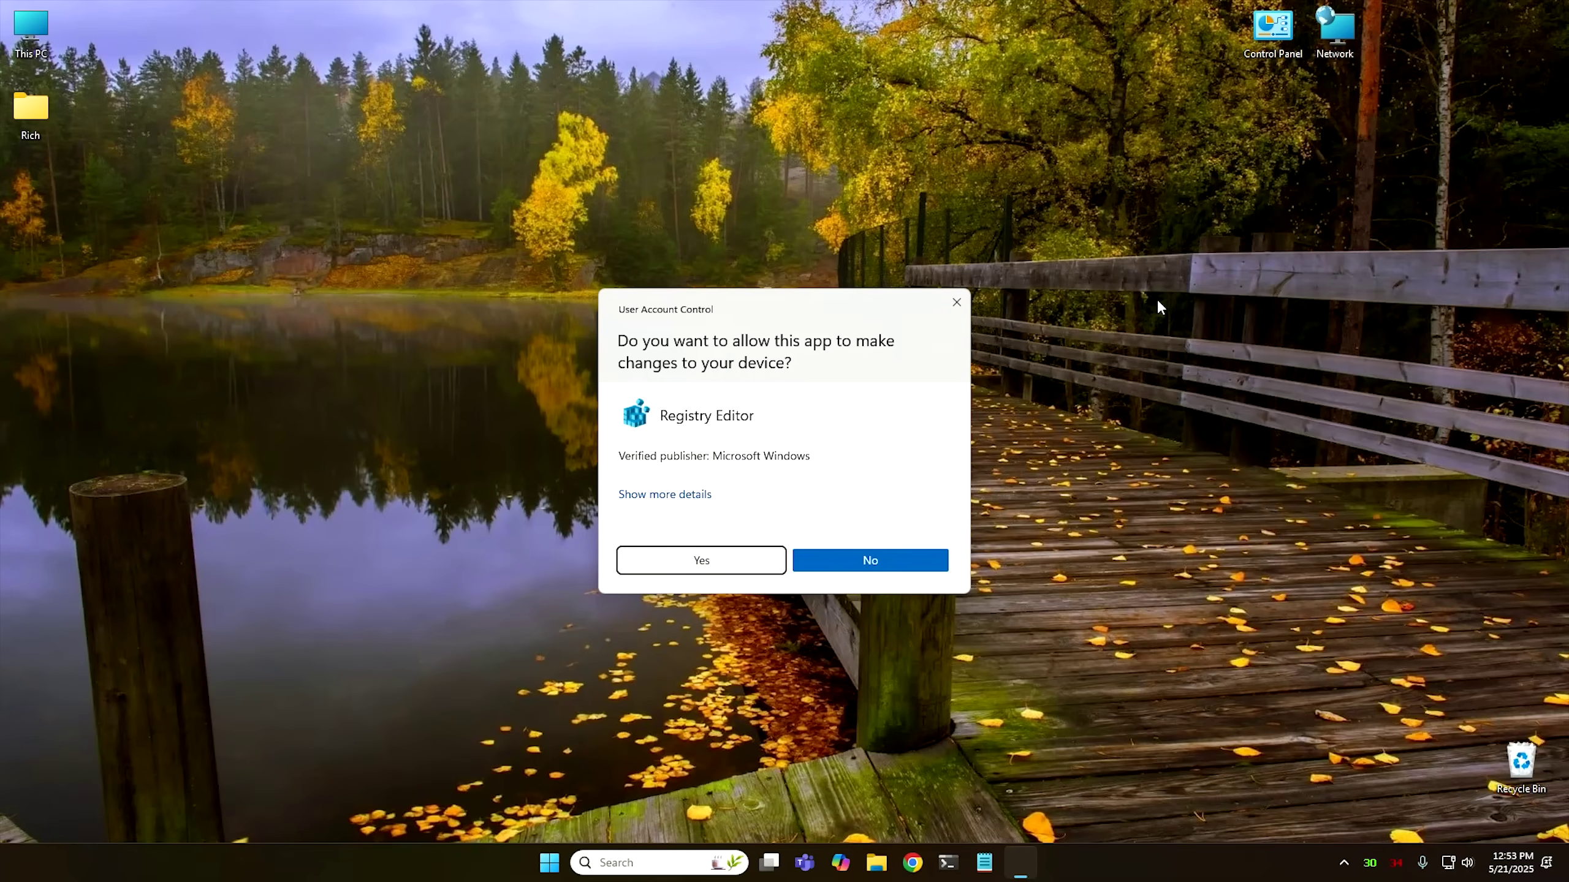
key("Return")
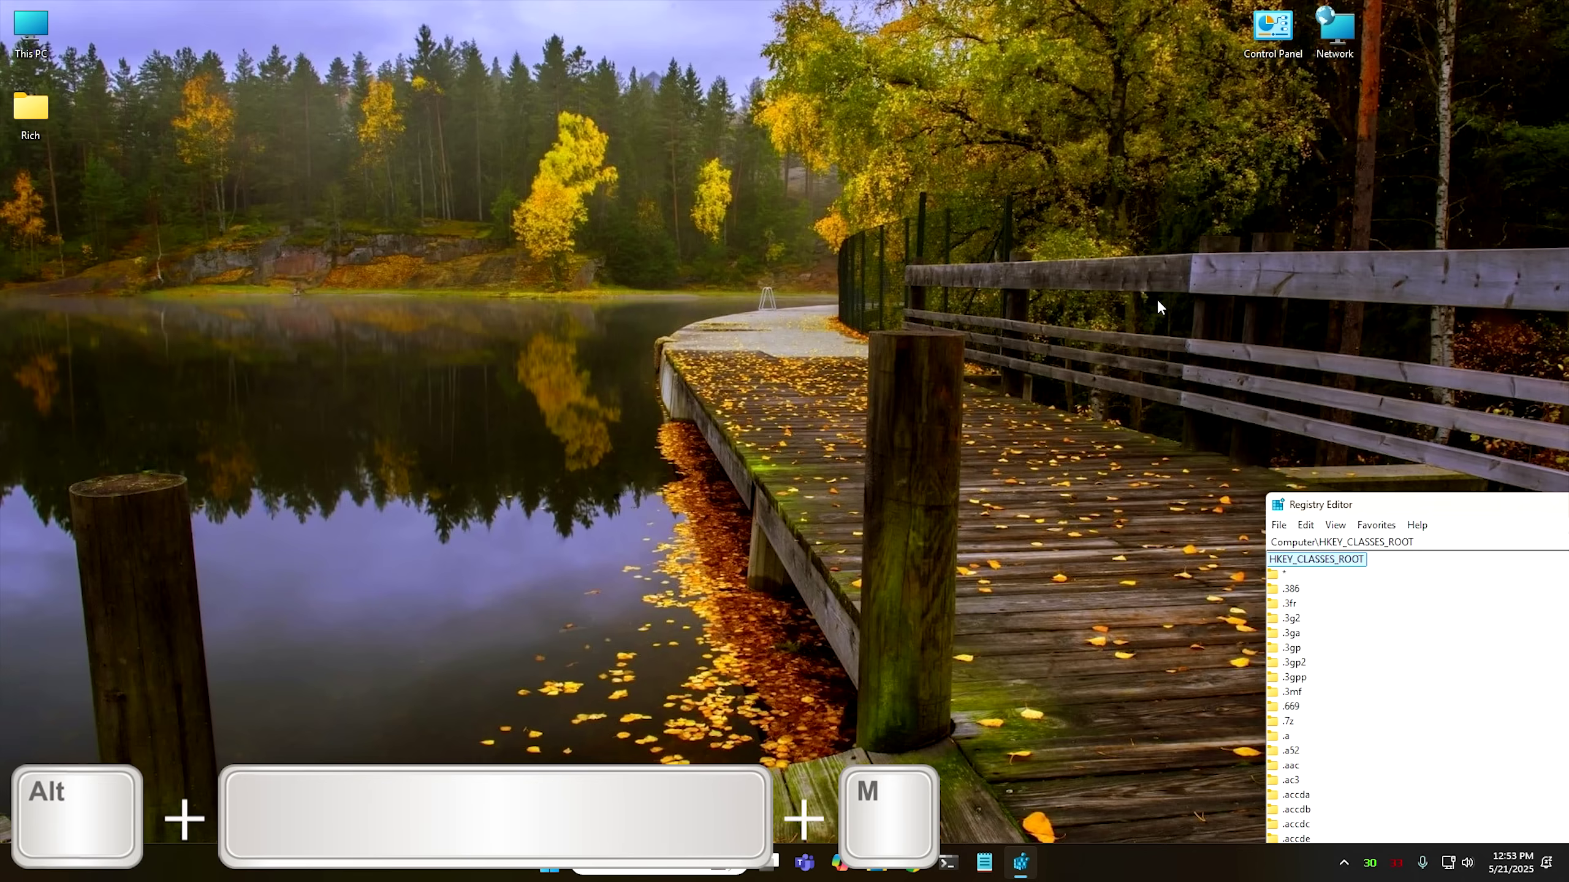
Move the off-screen Registry Editor window left and up until the whole window is on the desktop.
key("alt+space")
key("m")
key("Left")
key("Left")
key("Left")
key("Left")
key("Left")
key("Left")
key("Left")
key("Left")
key("Left")
key("Left")
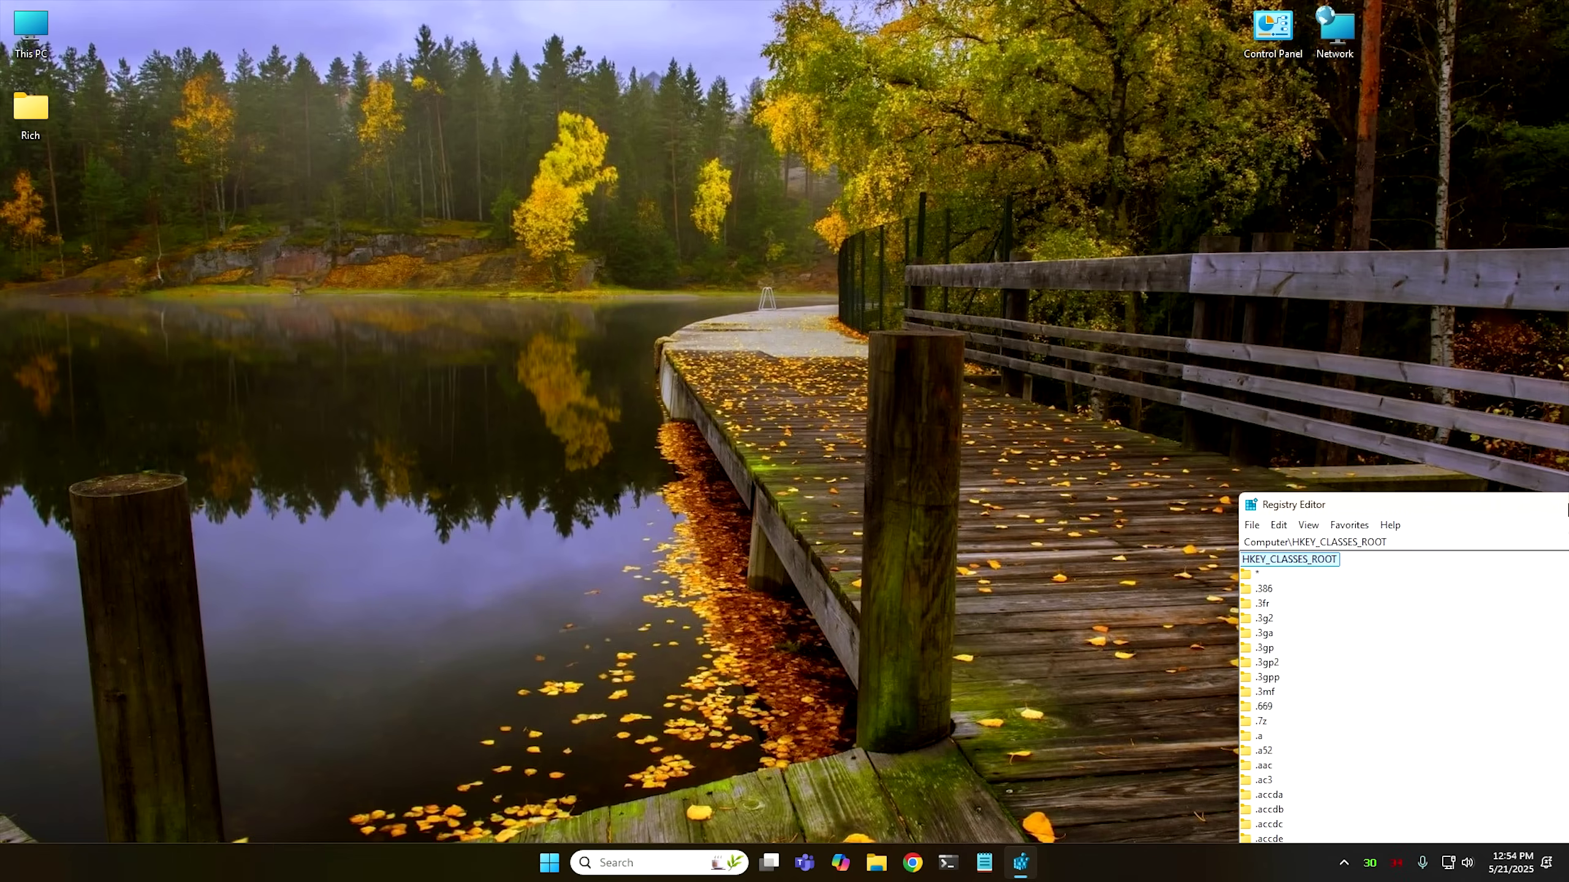
key("Left")
key("Left")
key("Left")
key("Left")
key("Left")
key("Left")
key("Left")
key("Left")
key("Left")
key("Left")
key("Left")
key("Left")
key("Left")
key("Left")
key("Left")
key("Left")
key("Left")
key("Left")
key("Left")
key("Left")
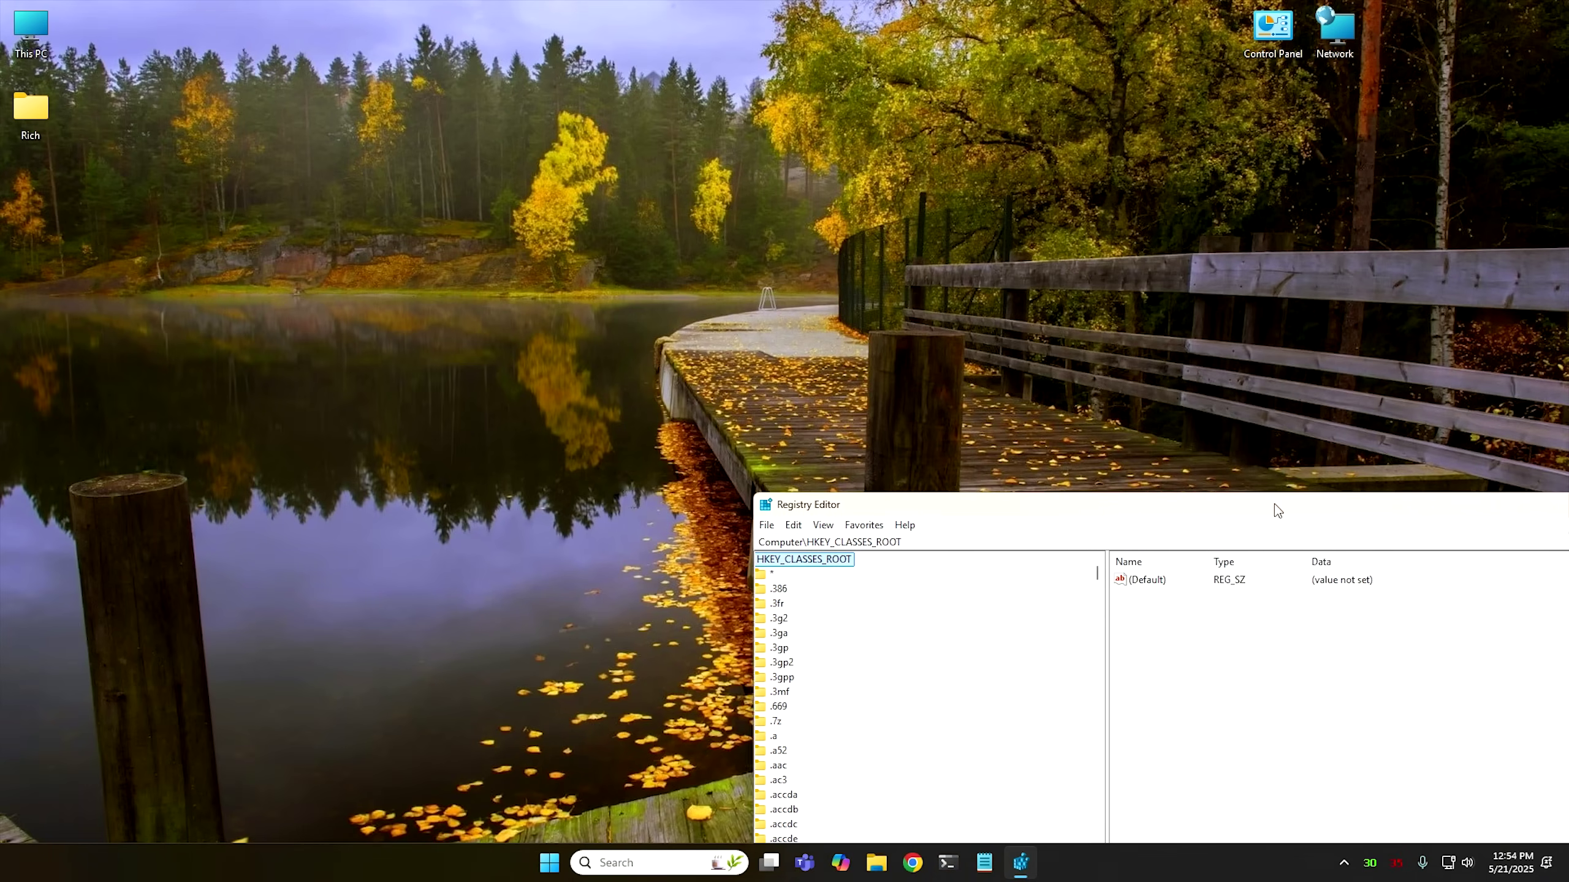
key("Left")
key("Left")
key("Left")
key("Left")
key("Left")
key("Up")
key("Up")
key("Up")
key("Up")
key("Up")
key("Up")
key("Up")
key("Up")
key("Up")
key("Up")
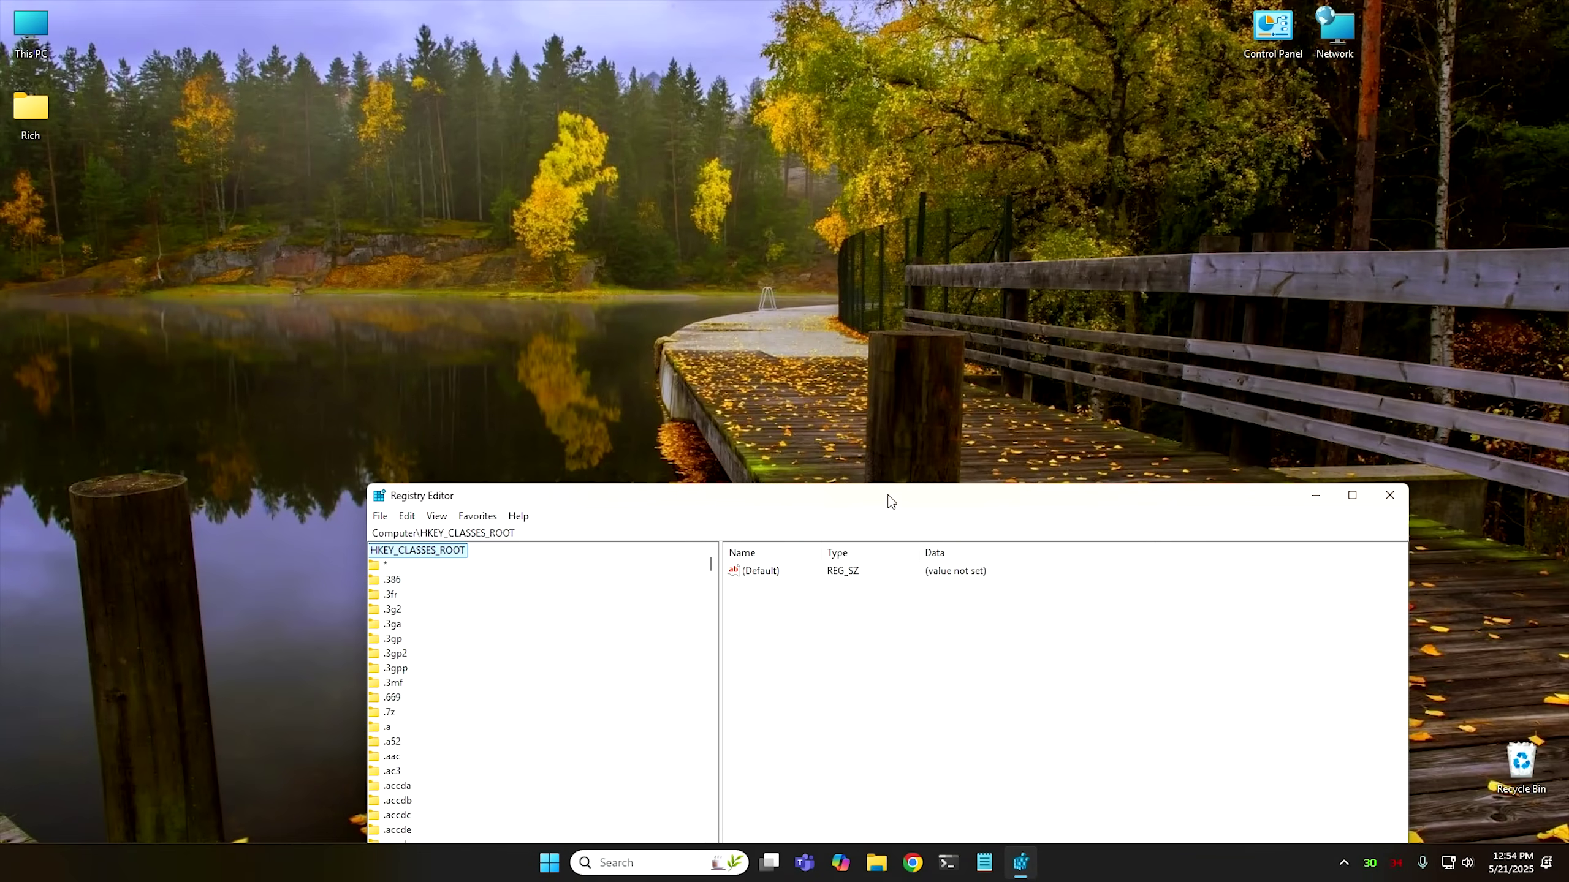
key("Up")
key("Up")
key("Up")
key("Up")
key("Up")
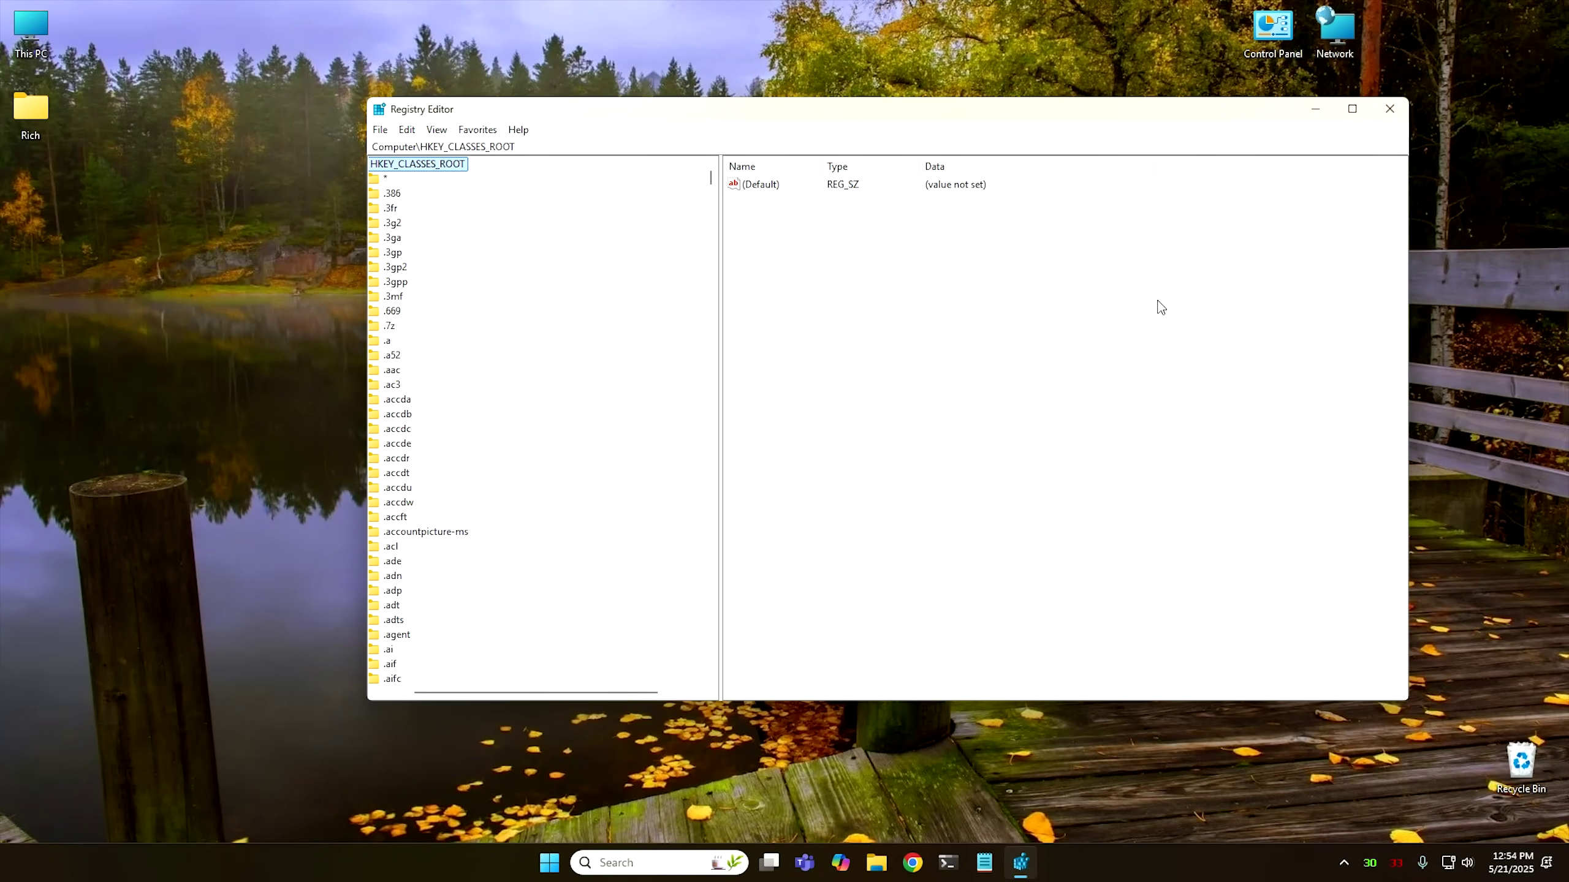
Move into the registry key tree, go through the first HKEY_CLASSES_ROOT subkeys, and collapse HKEY_CLASSES_ROOT.
key("Tab")
key("Tab")
key("Tab")
key("Down")
key("Down")
key("Down")
key("Down")
key("Down")
key("Down")
key("Down")
key("Down")
key("Down")
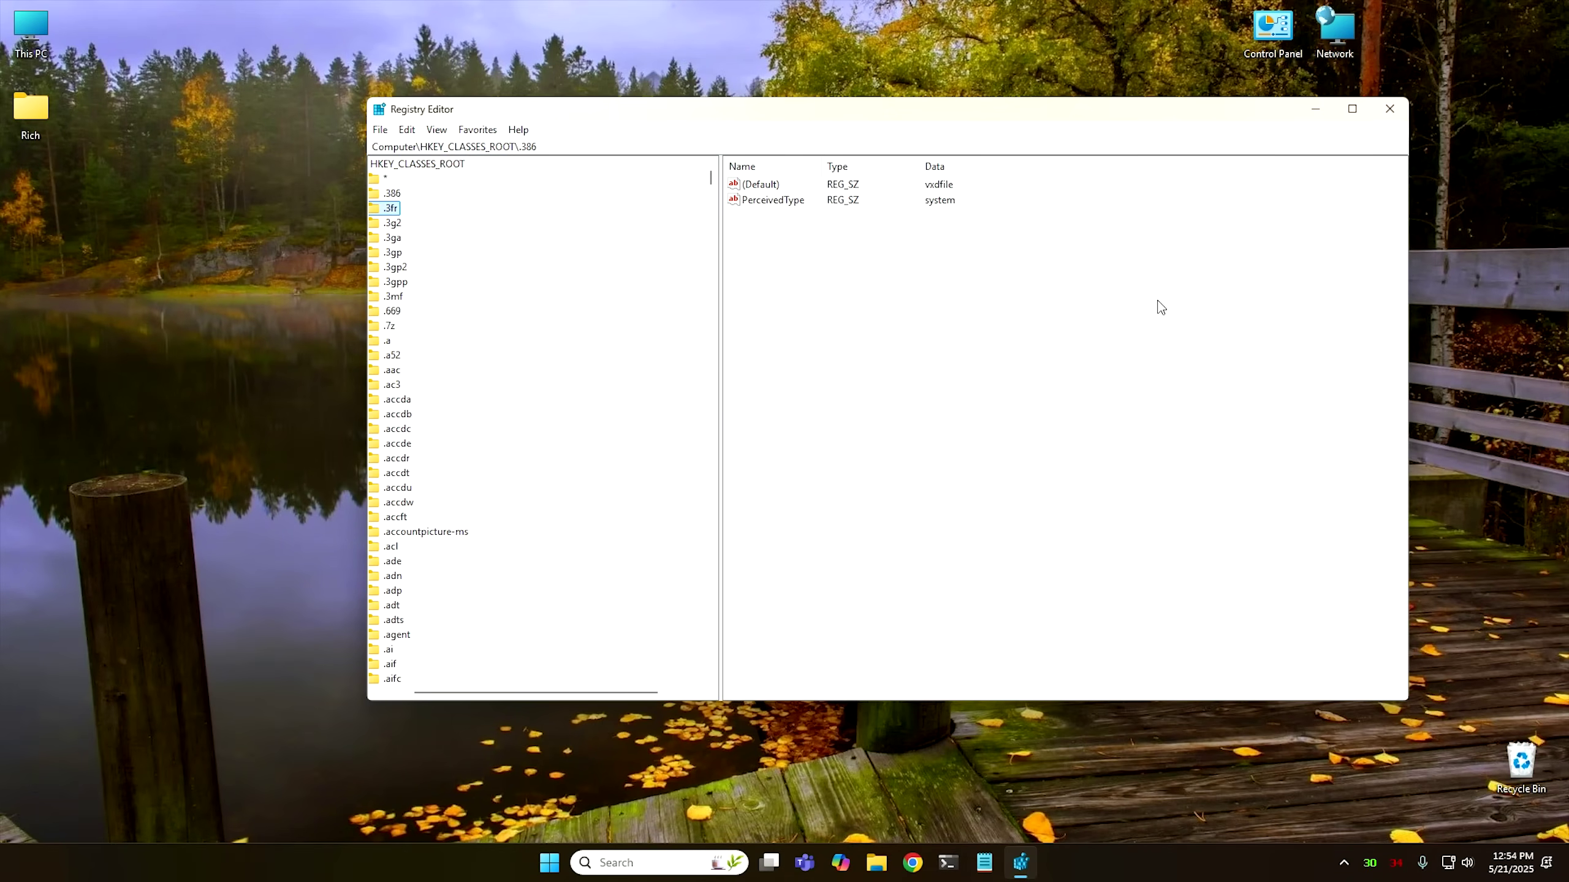
key("Left")
key("Left")
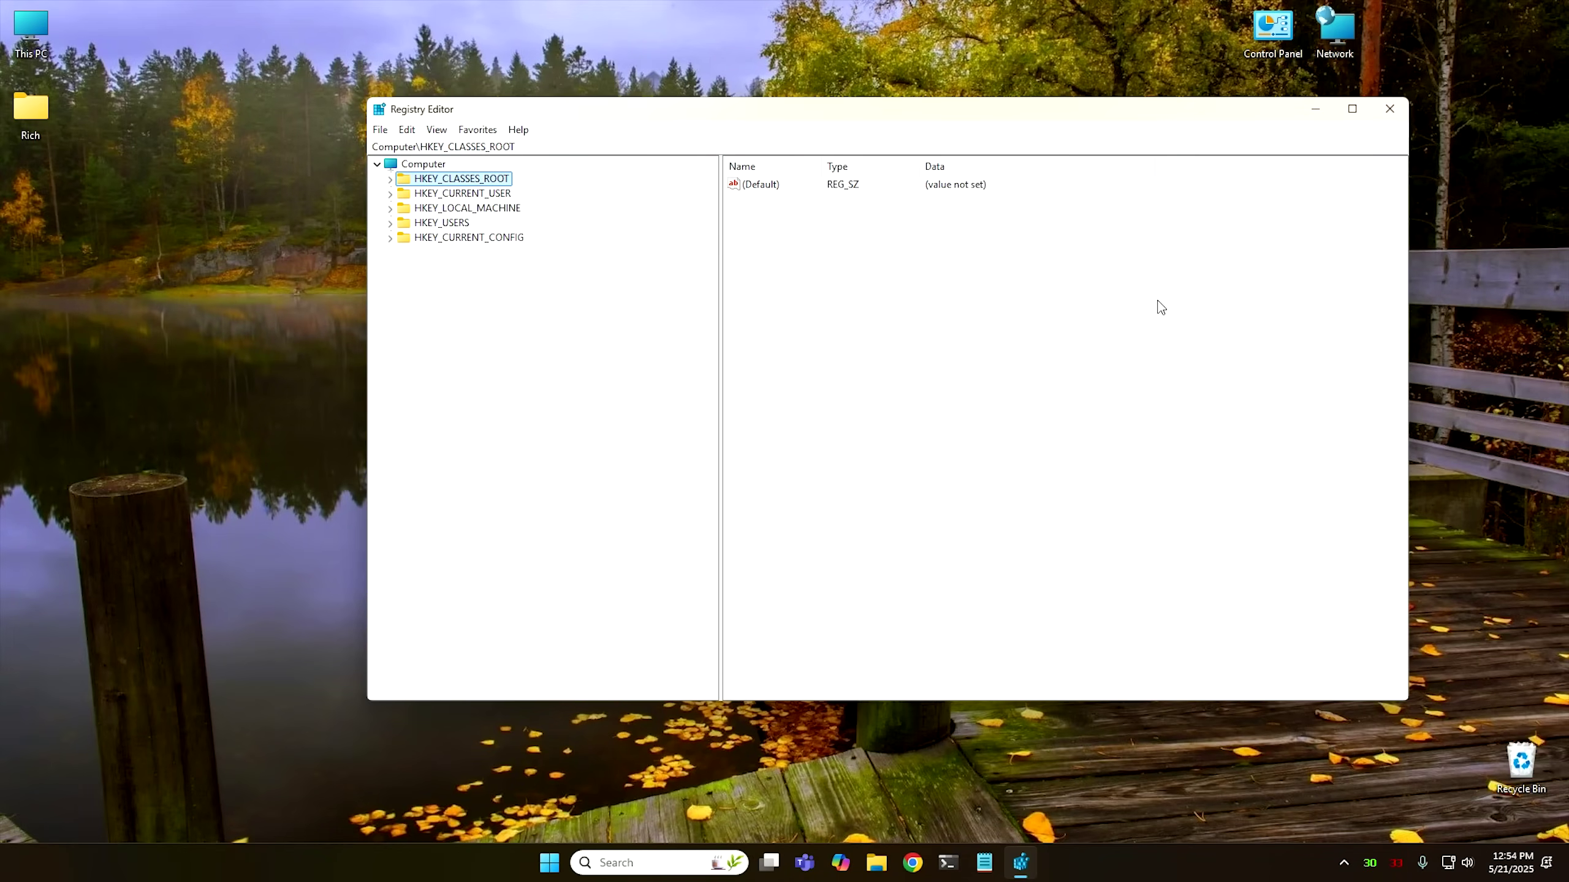
Expand HKEY_LOCAL_MACHINE in the registry tree and close Registry Editor.
key("Down")
key("Down")
key("Right")
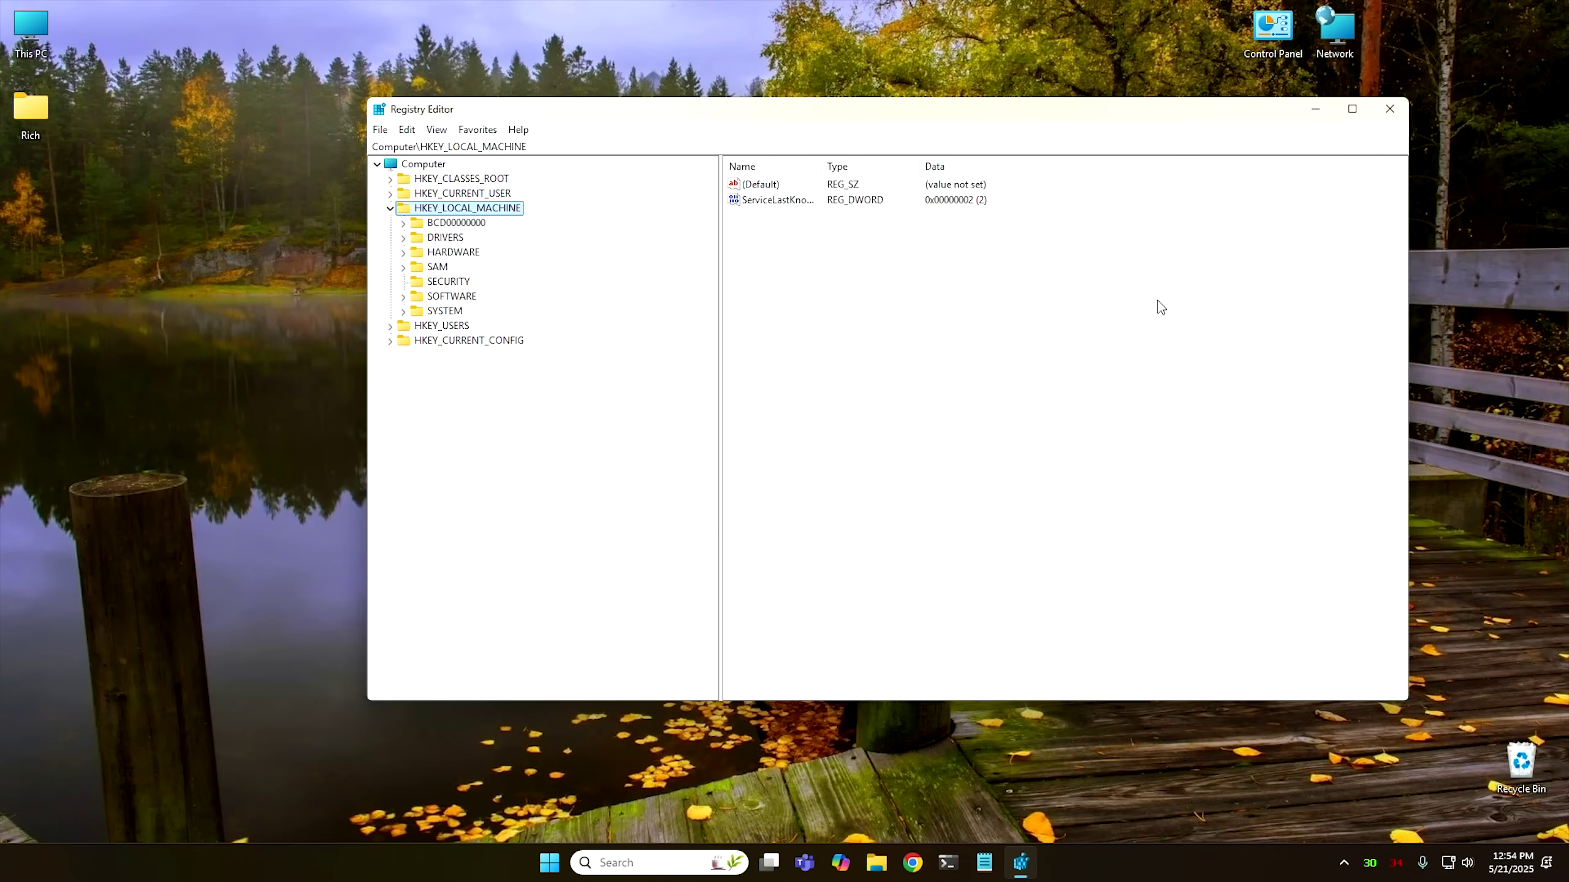
key("alt+F4")
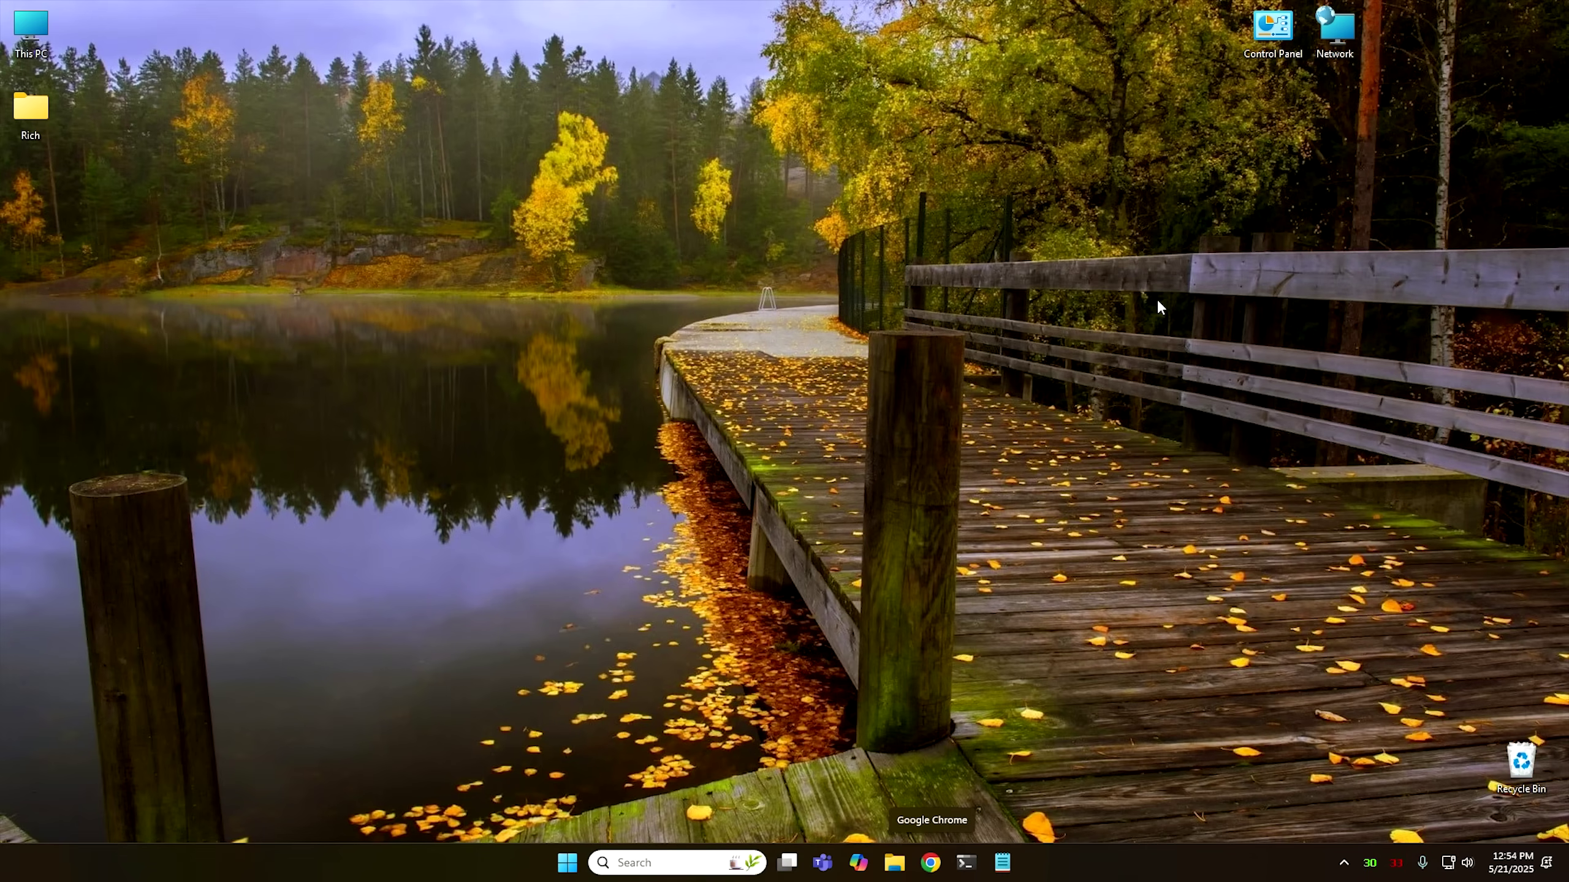
Open File Explorer, shift focus to its folder navigation tree, and show This PC.
key("super+e")
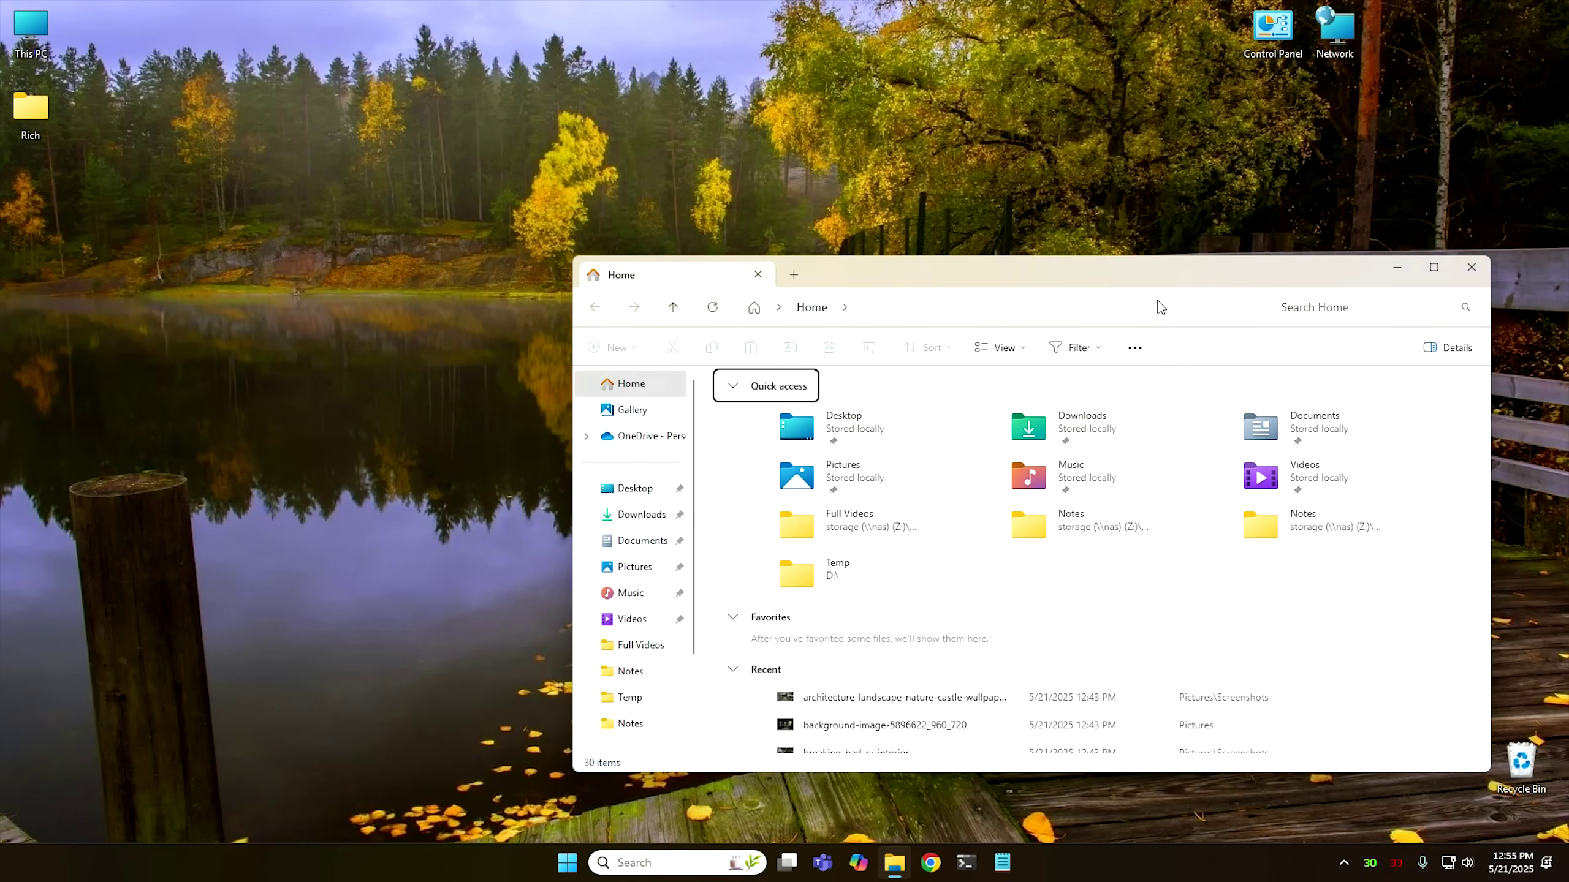
key("Tab")
key("Tab")
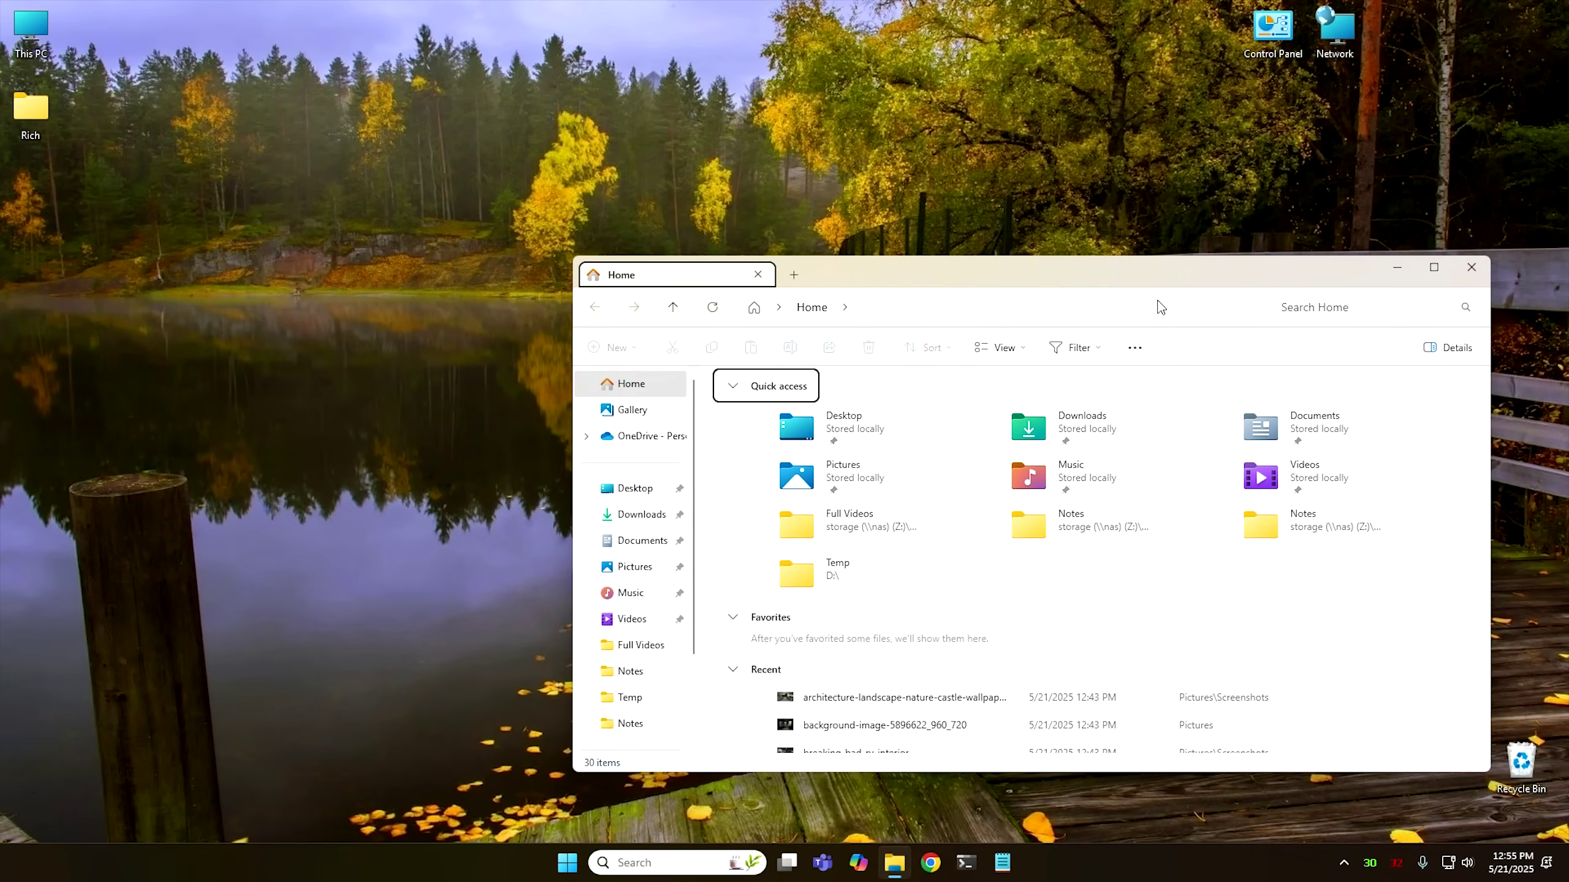
key("Tab")
key("Tab")
key("Tab")
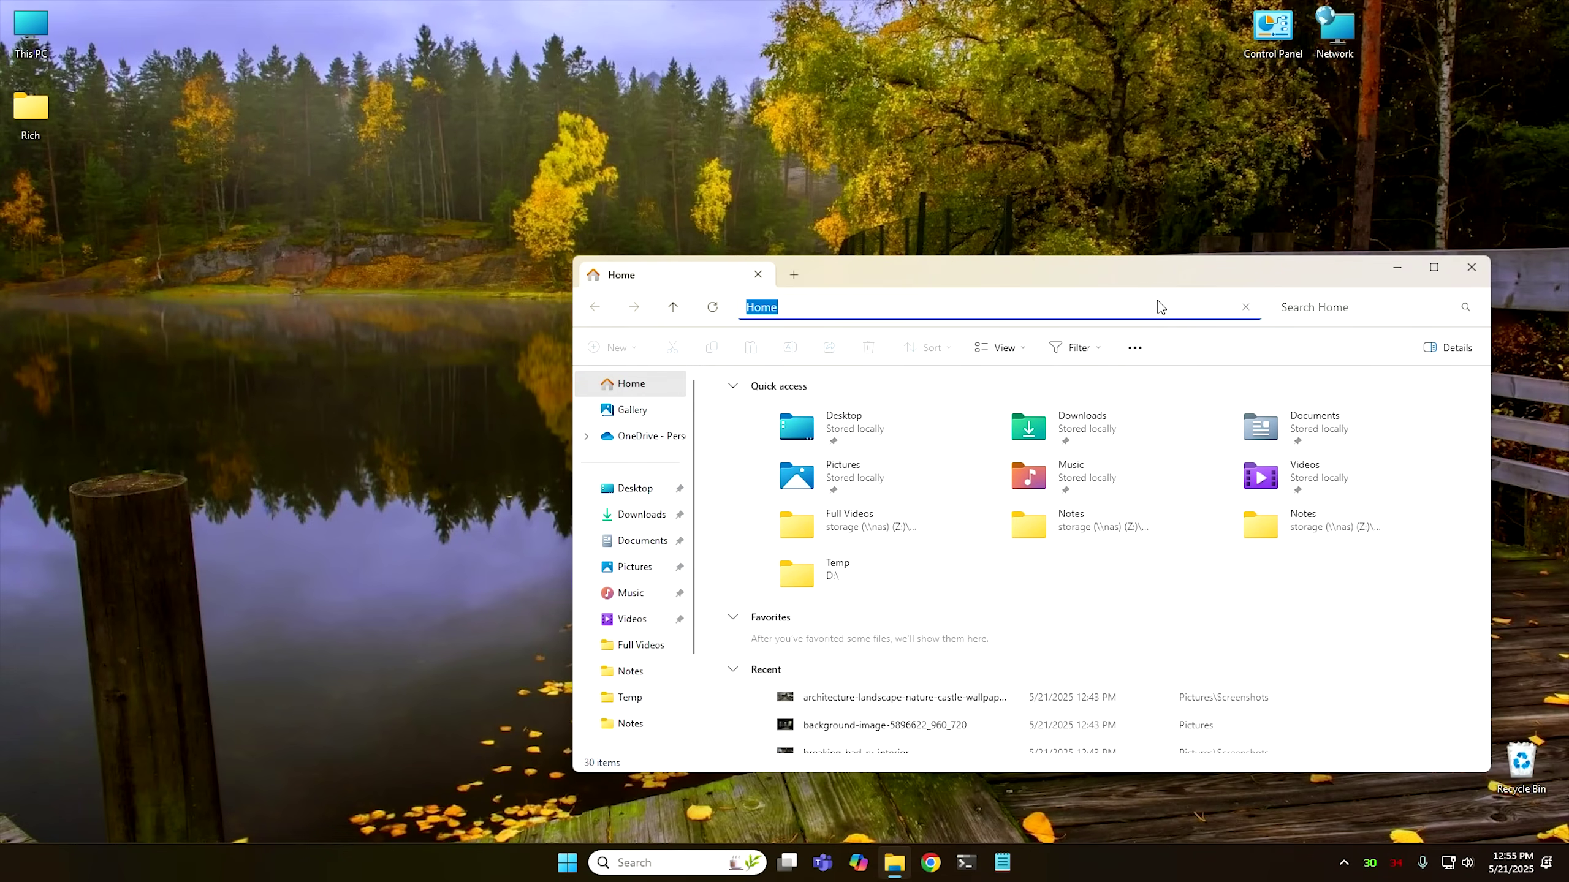
key("Tab")
key("Tab")
key("Tab")
key("Tab")
key("Tab")
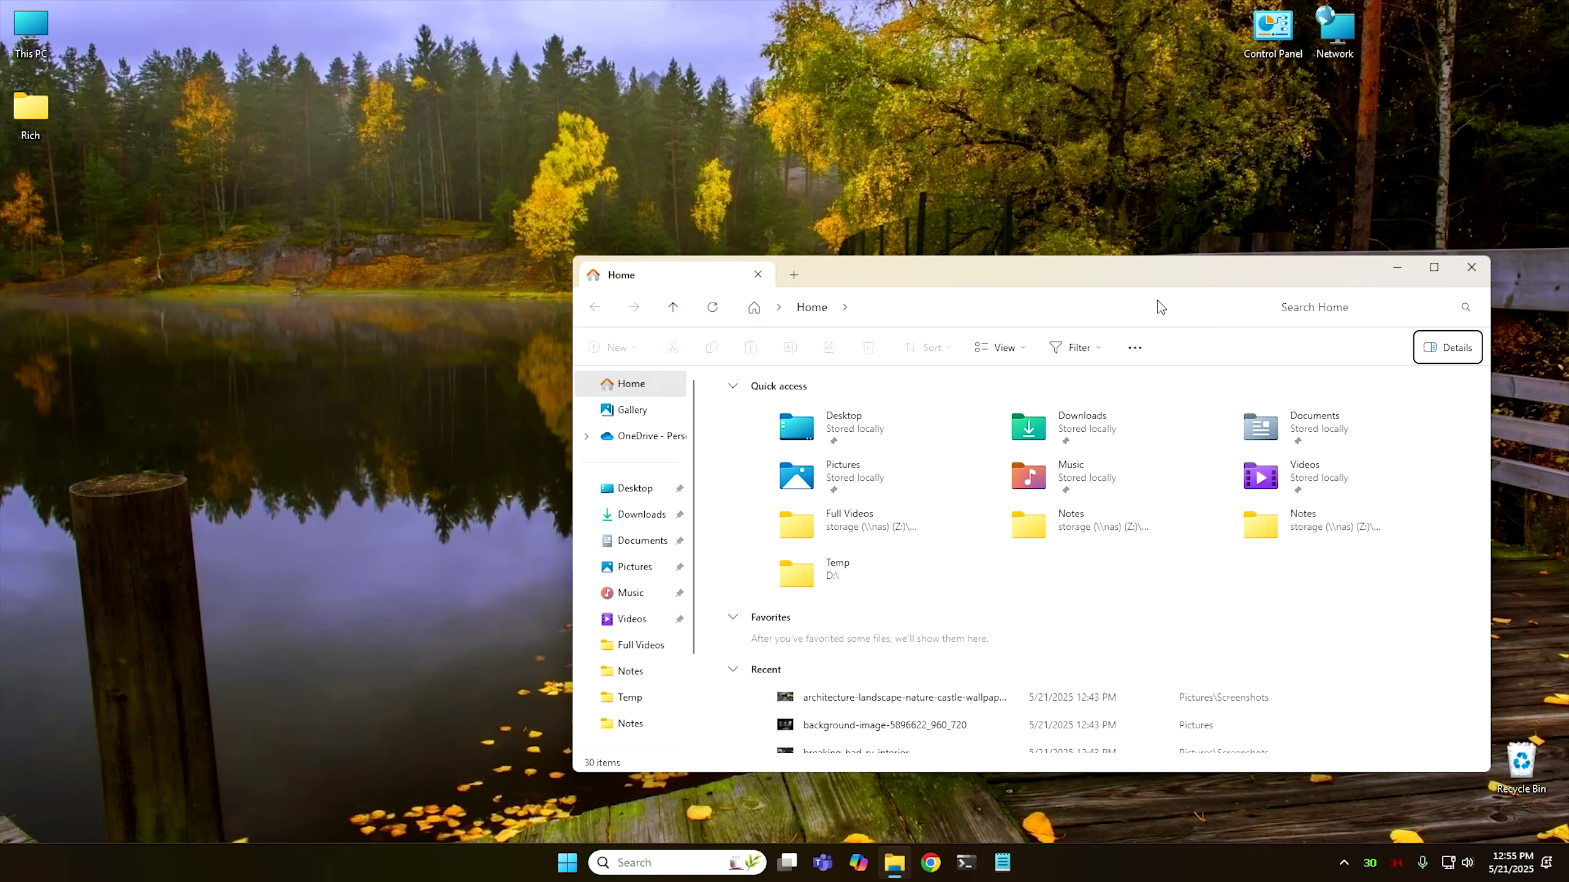
key("Down")
key("Down")
key("Down")
key("Down")
key("Down")
key("Down")
key("Down")
key("Down")
key("Down")
key("Down")
key("Down")
key("Down")
key("Down")
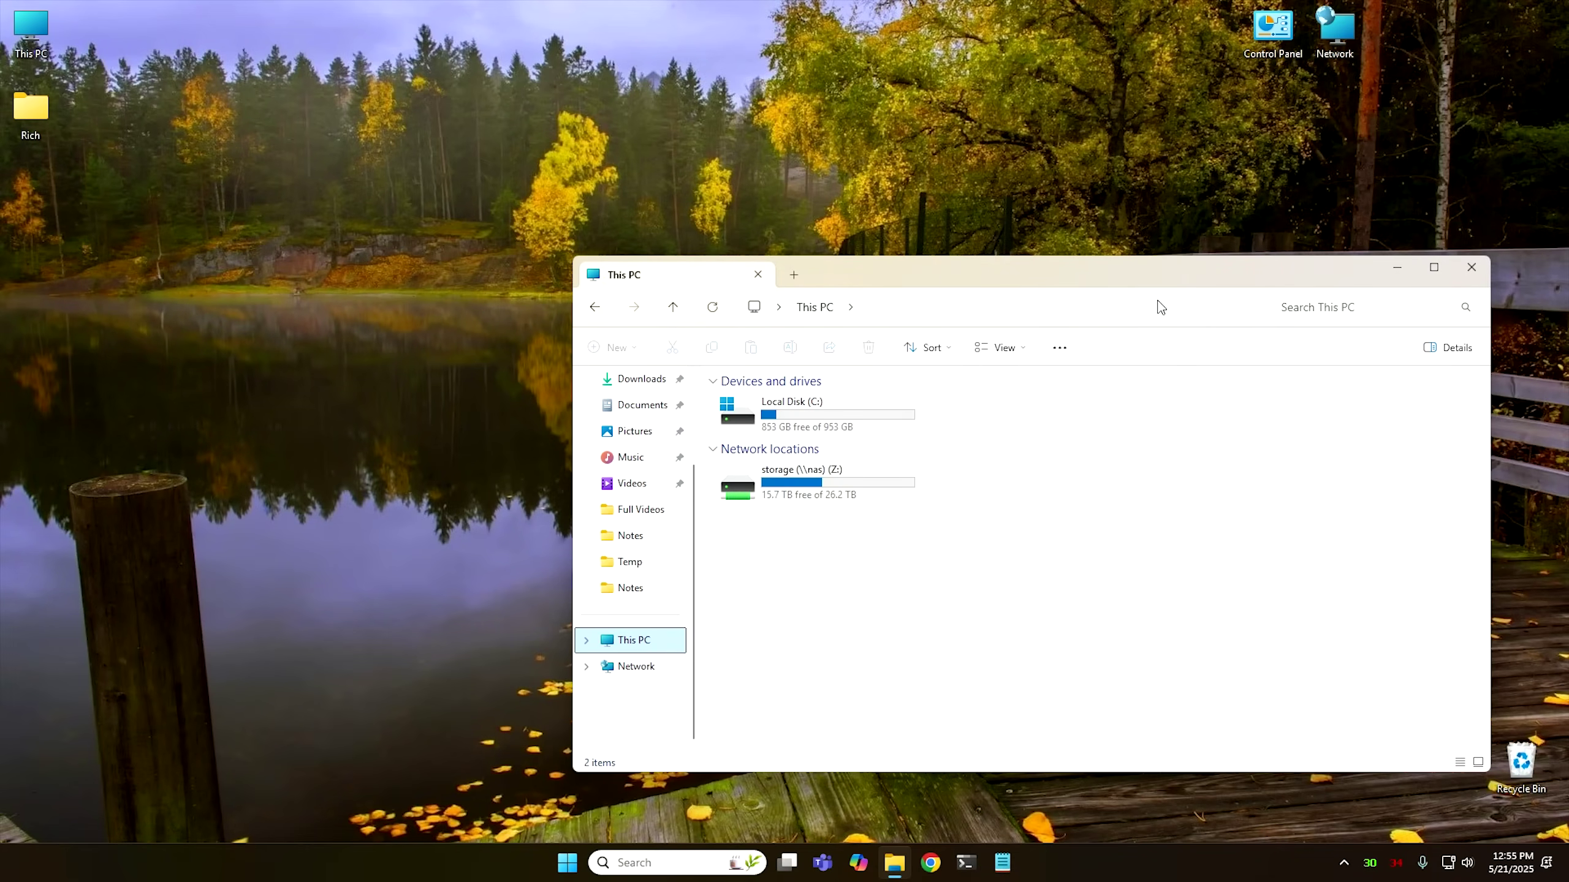
Move focus to the drives in This PC and open Local Disk (C:).
key("Tab")
key("Down")
key("Up")
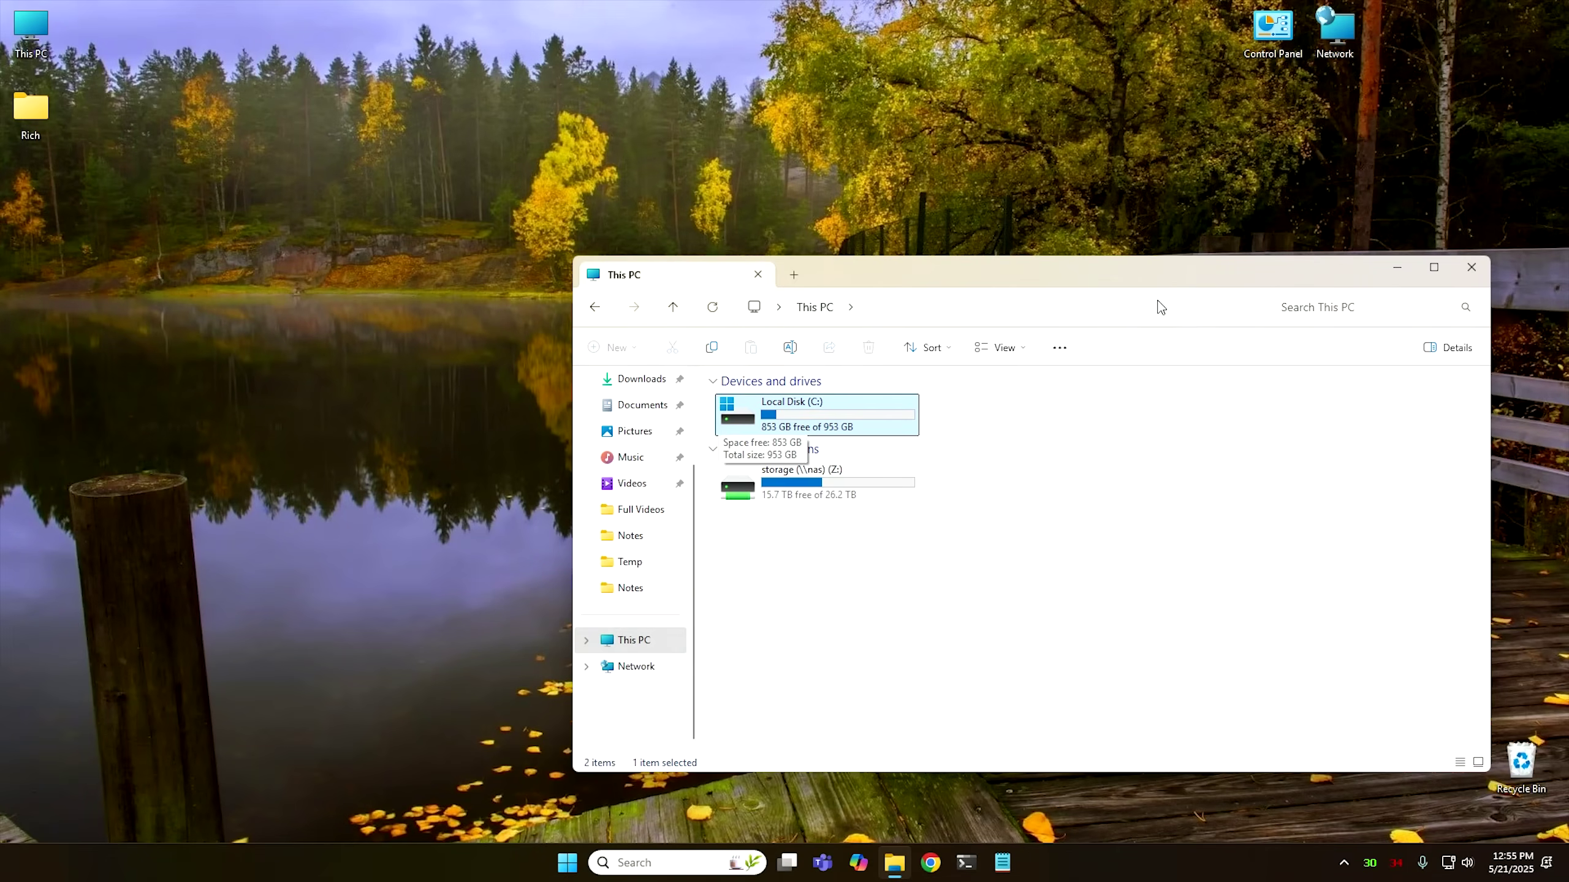
key("Return")
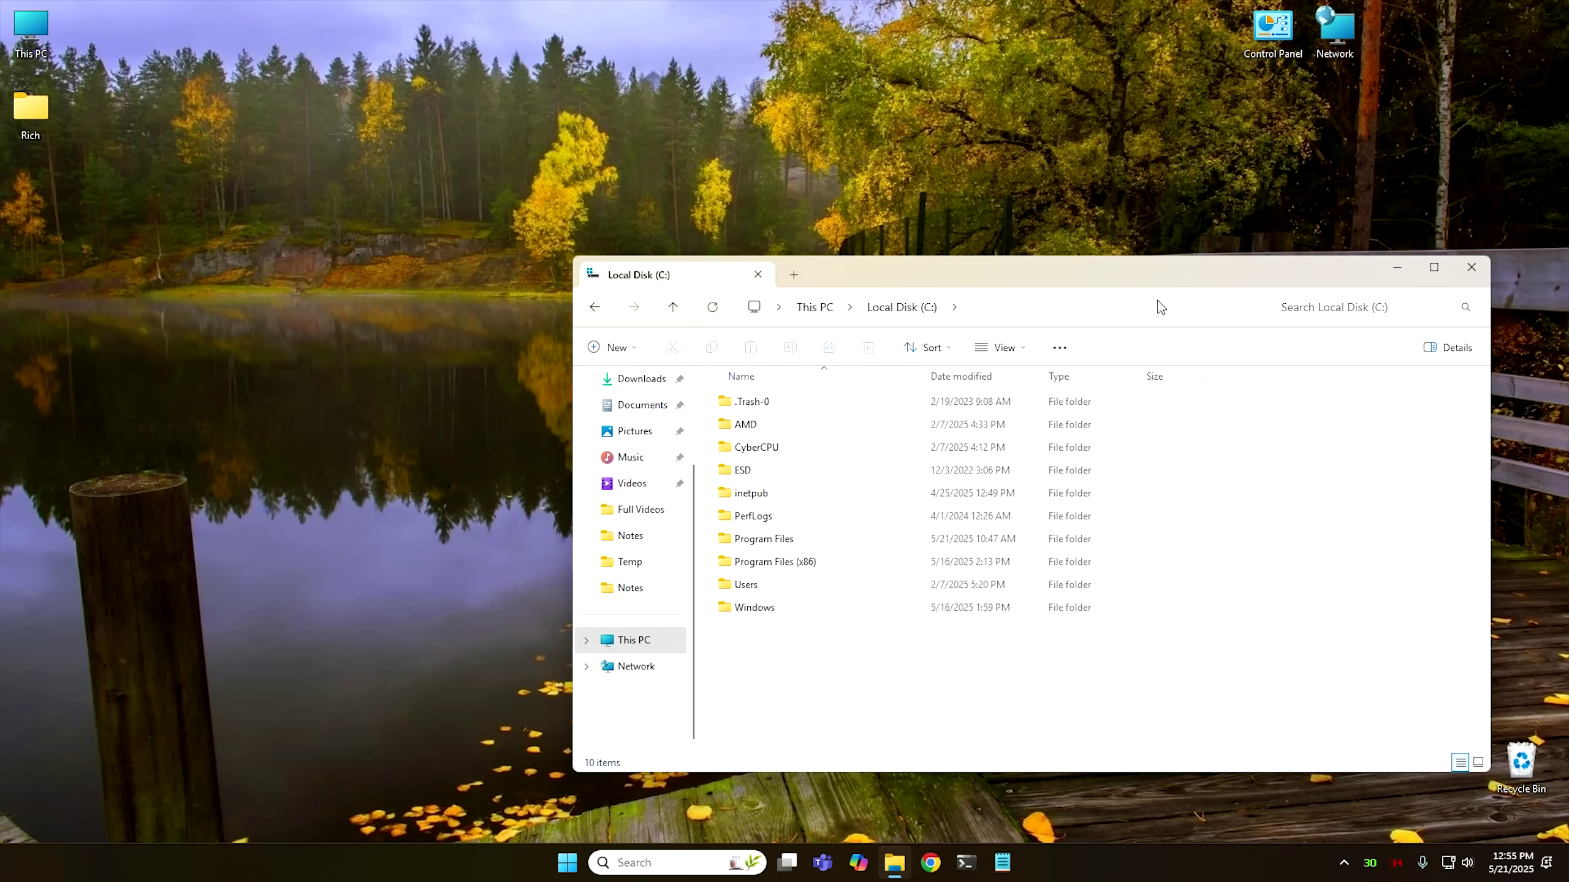
Select the Windows folder on Local Disk (C:) and open it.
key("Down")
key("Down")
key("Down")
key("Down")
key("Down")
key("Down")
key("Down")
key("Down")
key("Down")
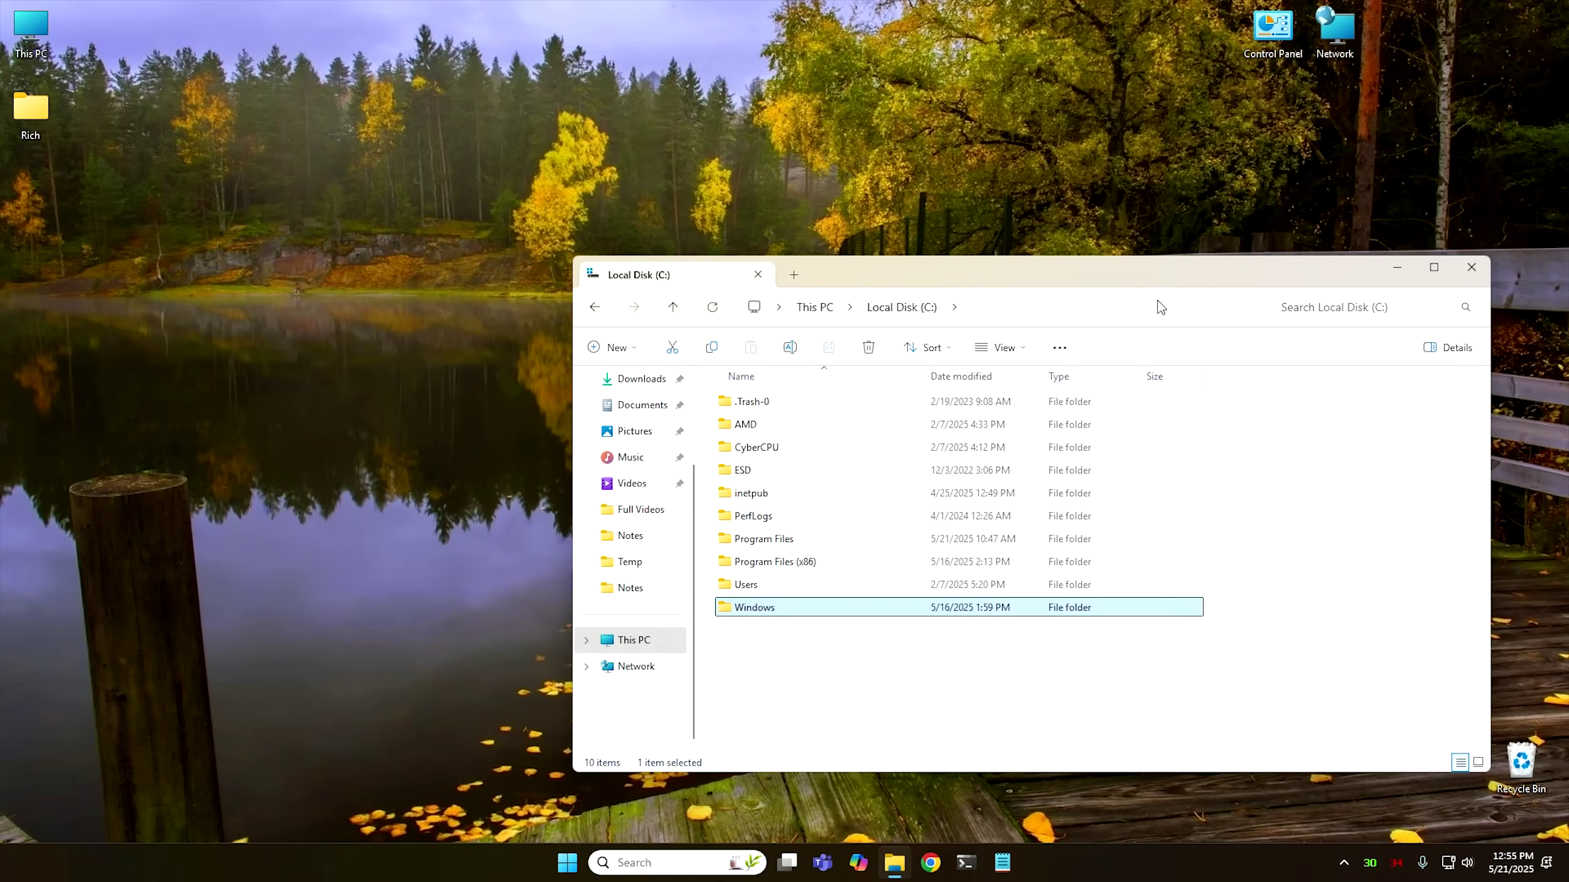
key("Return")
Jump to the folders starting with "sys", open System32, and close File Explorer.
key("Down")
key("Down")
key("Down")
key("Down")
key("Down")
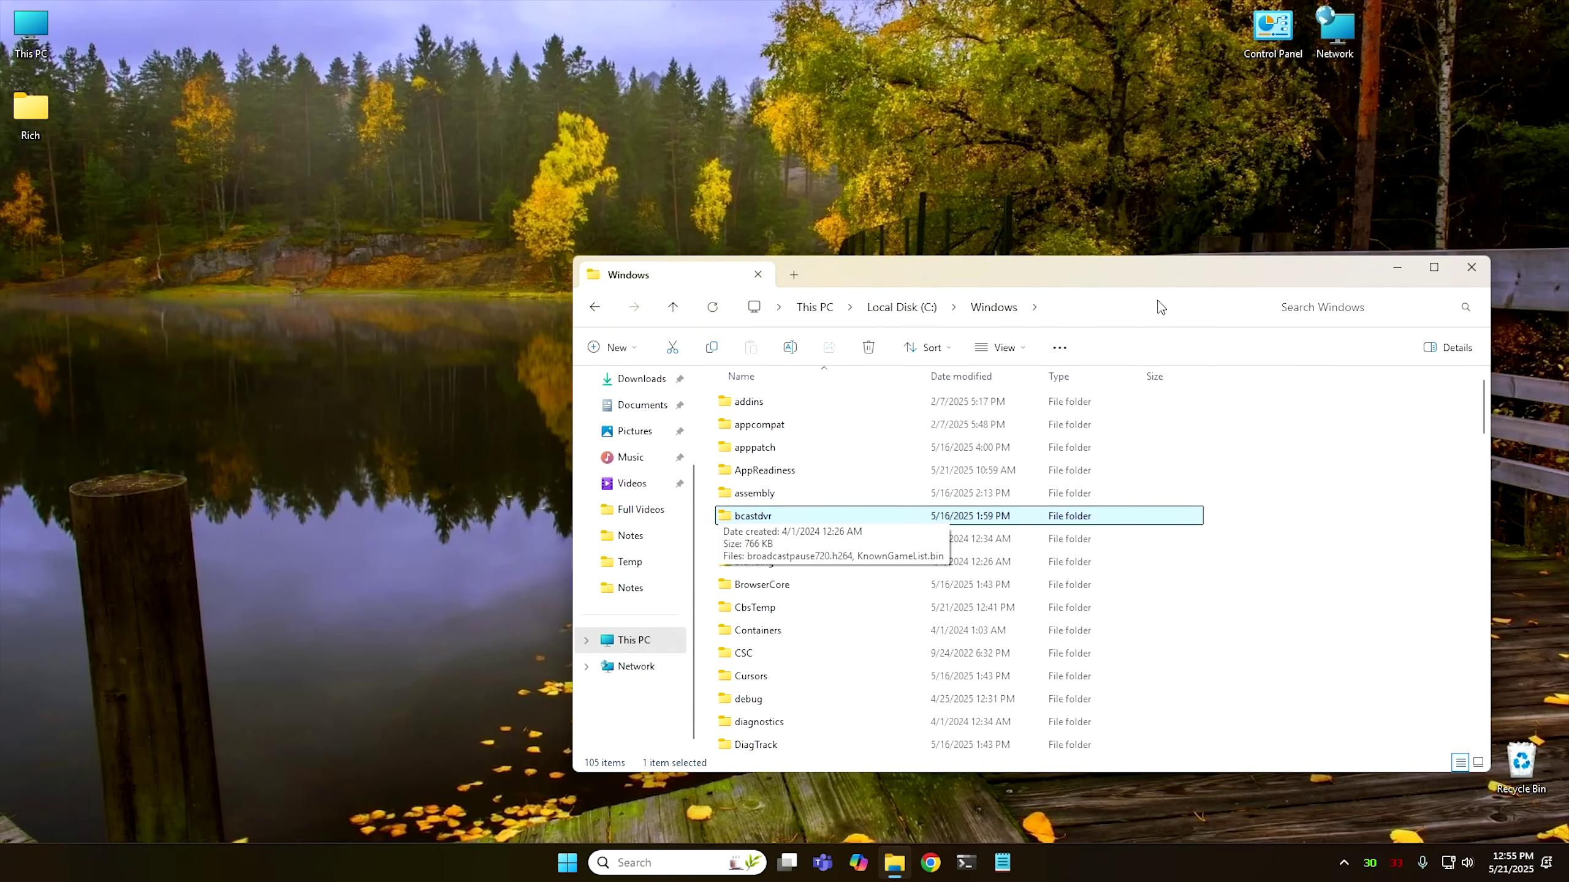
type("sys")
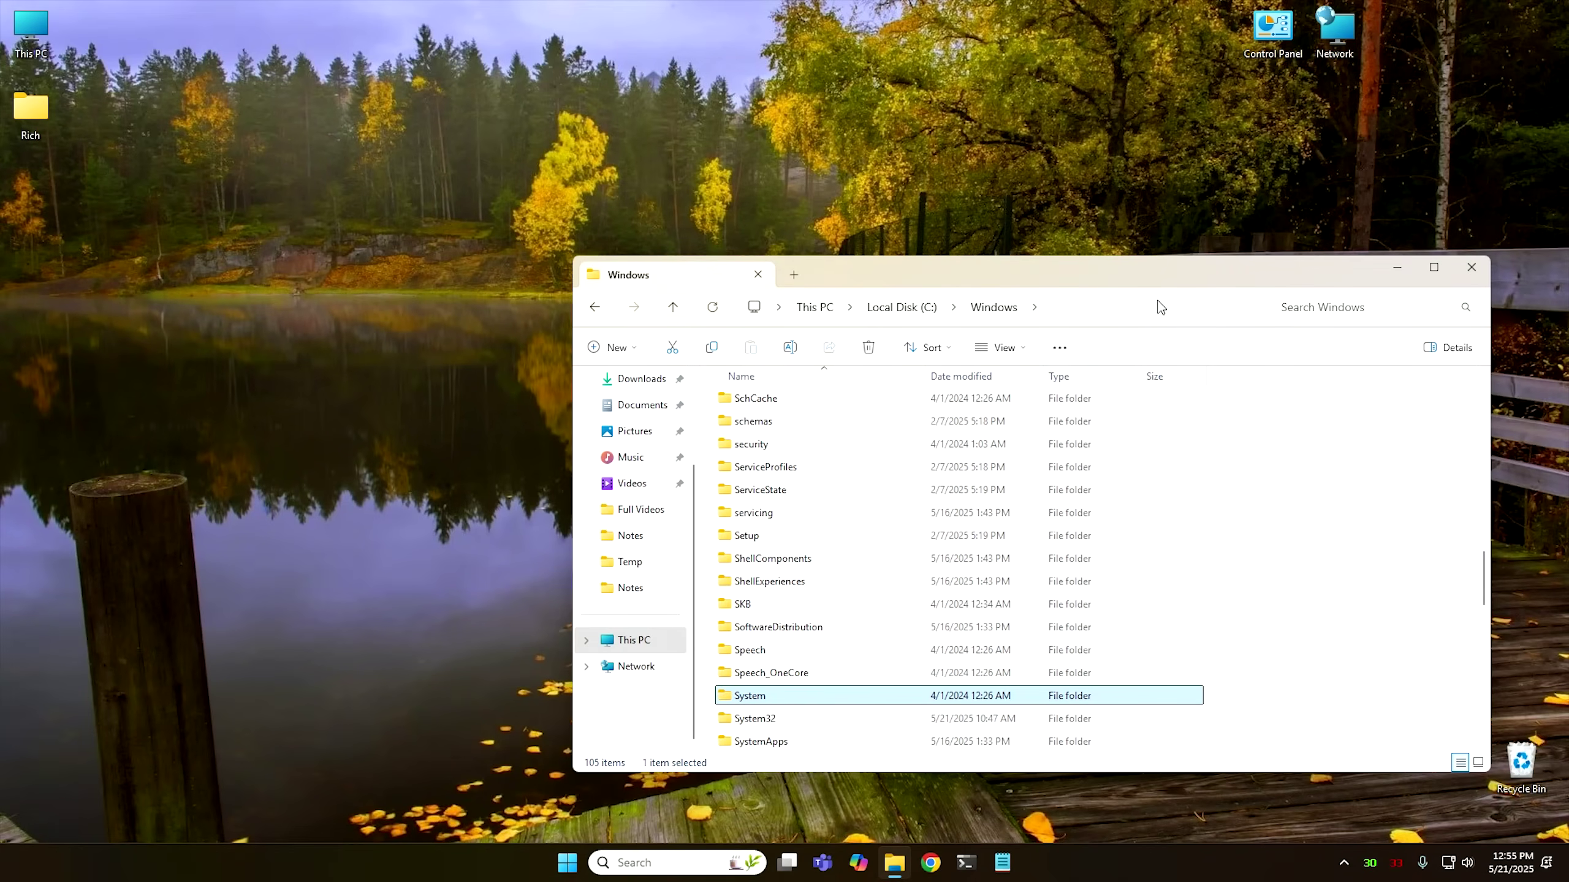
key("Down")
key("Return")
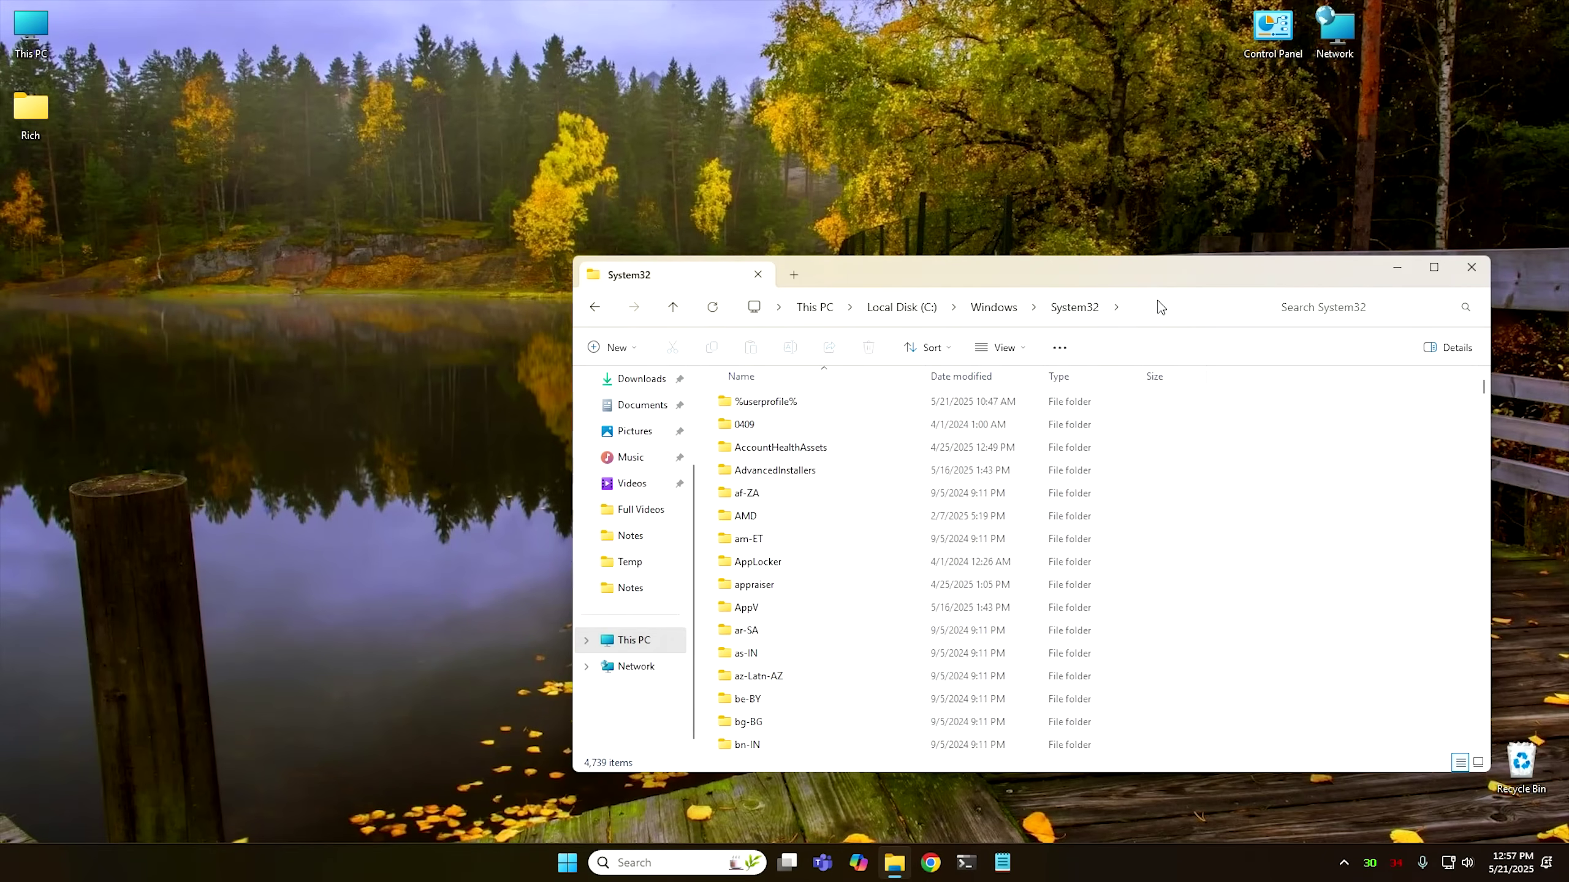
key("alt+F4")
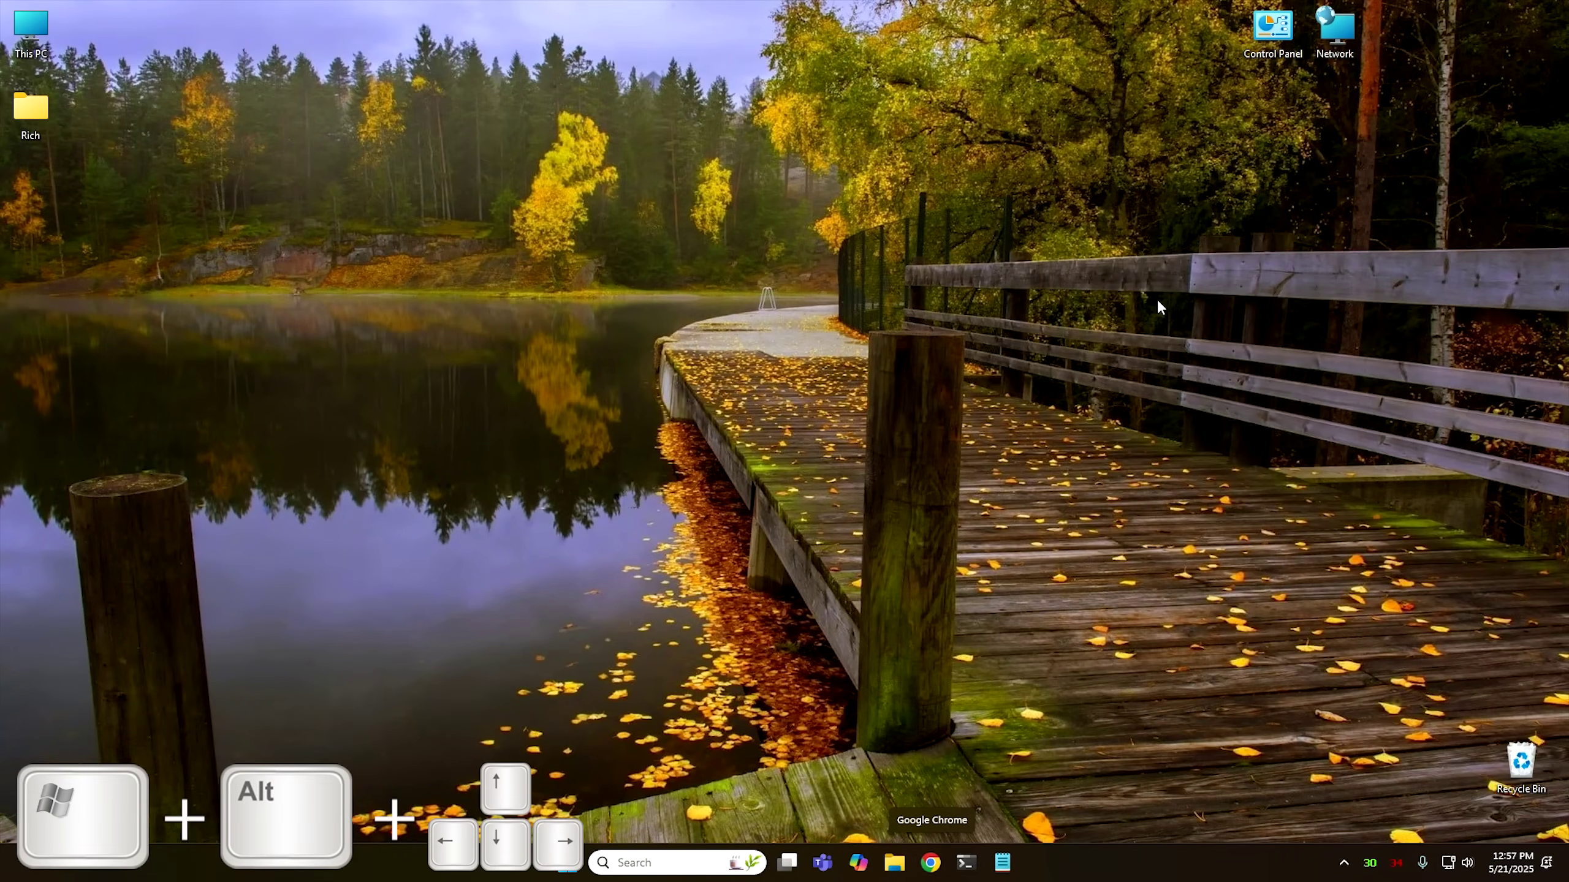
Flip the display upside down and return it to its normal orientation.
key("super+alt+Down")
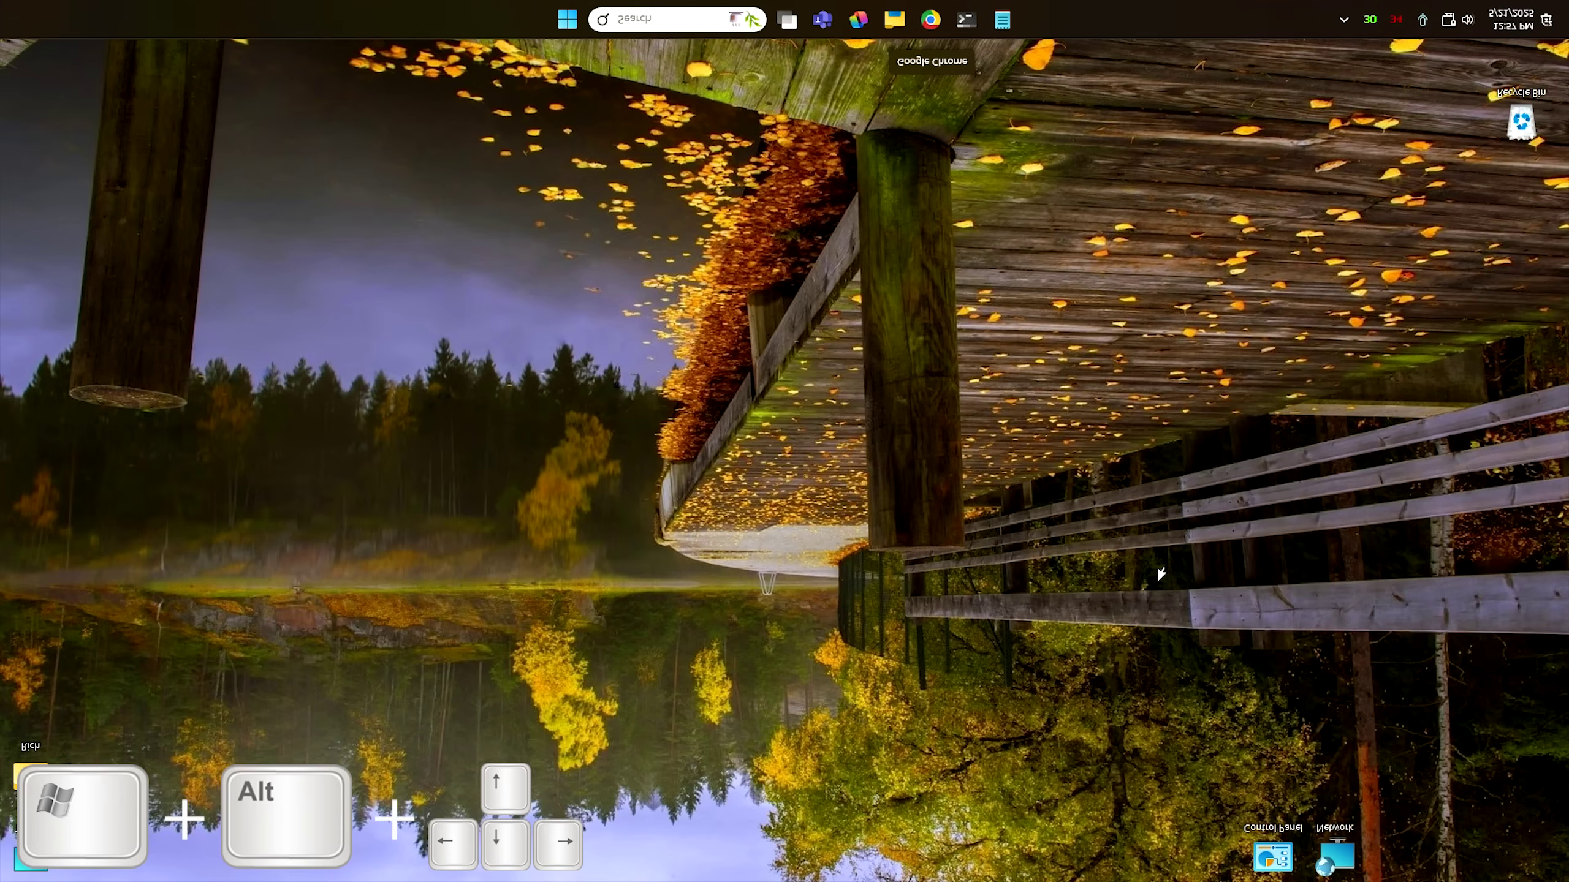
key("super+alt+Up")
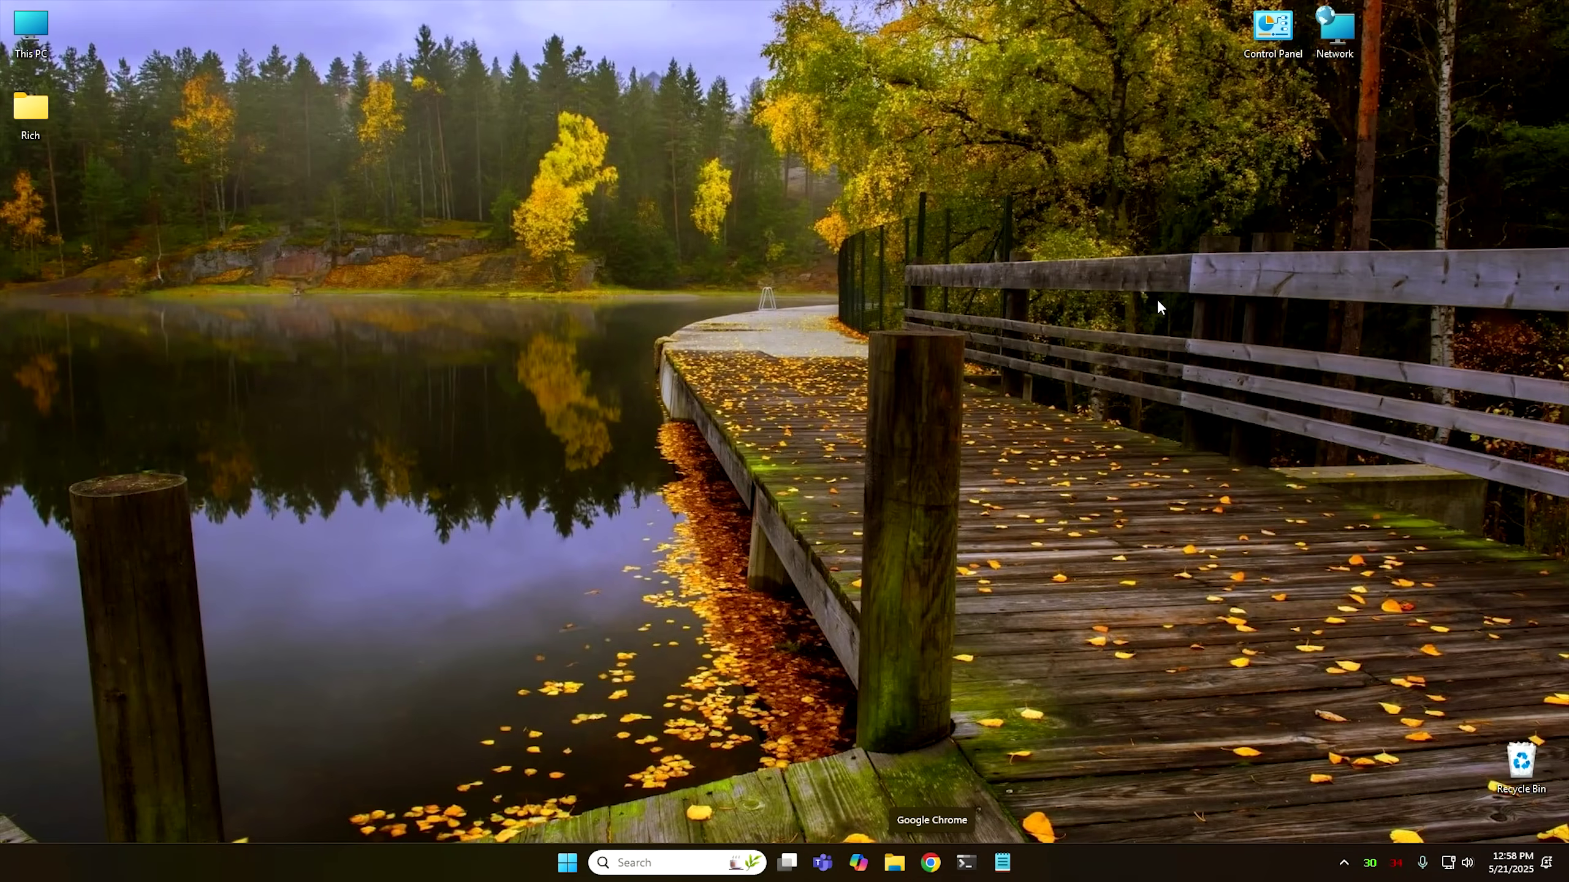
Open the clipboard history and turn it on.
key("super+v")
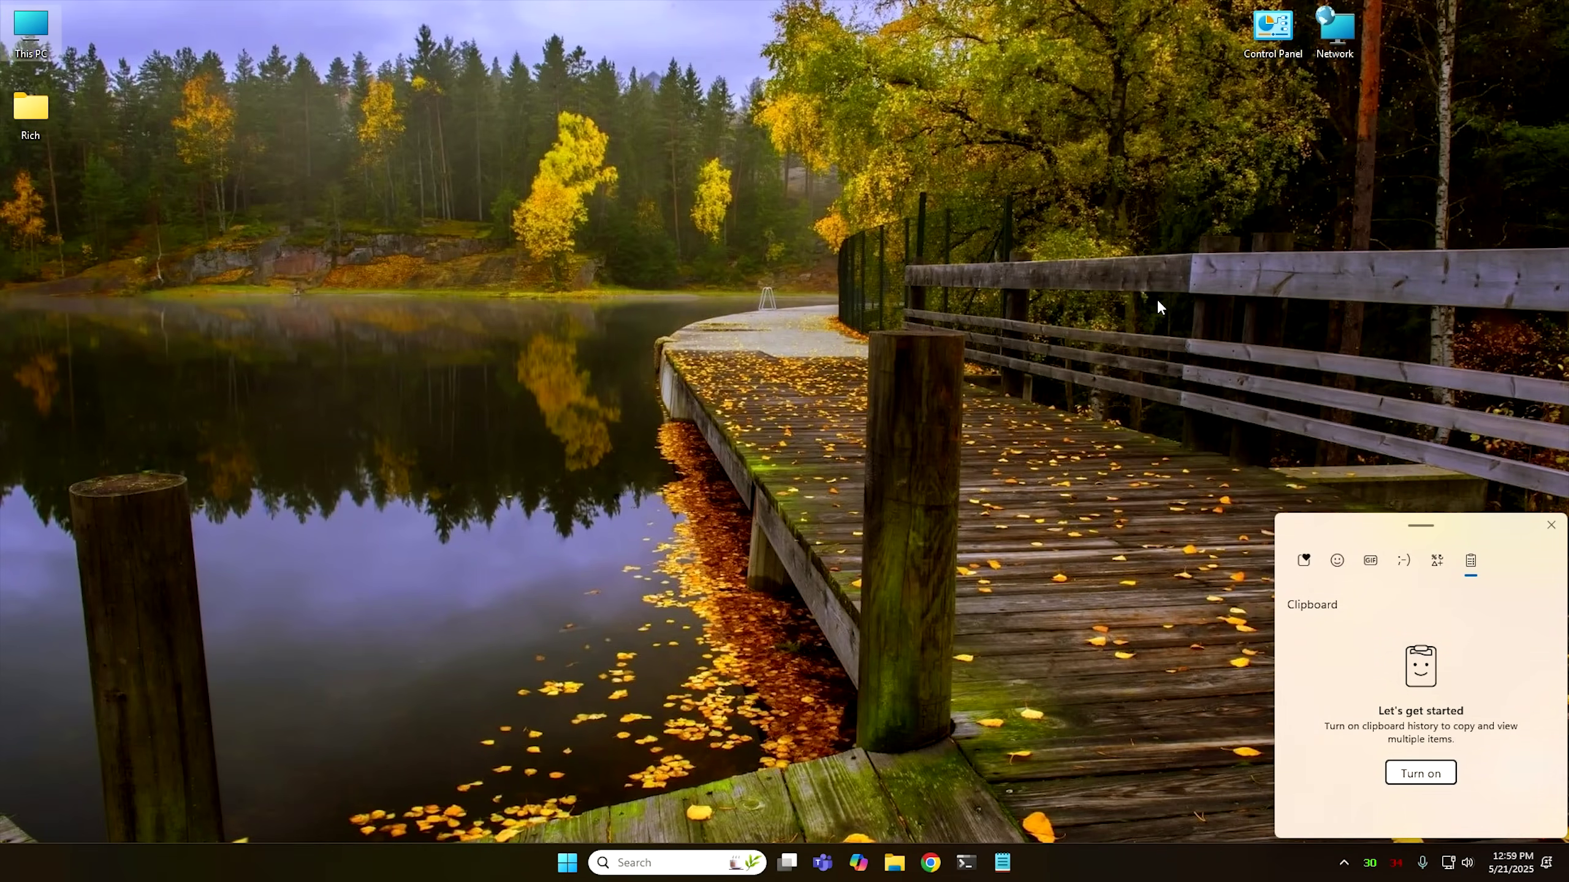
key("Return")
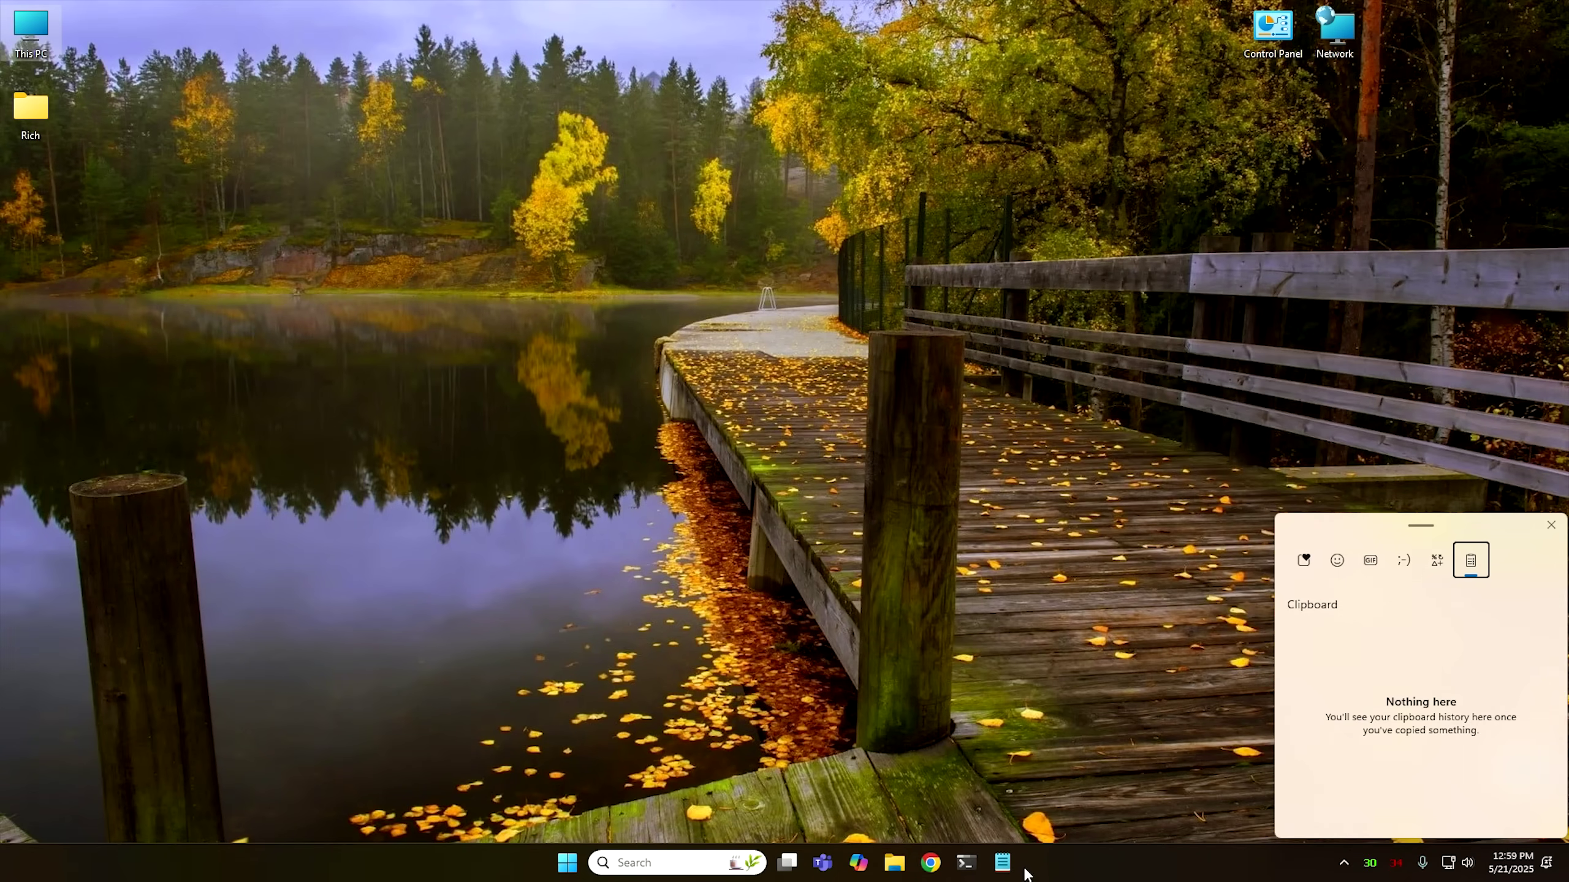
Open Notepad, reposition its window, and write "something" and "something else" with a blank line between them.
left_click(1003, 863)
left_click_drag(371, 44, 566, 116)
type("something")
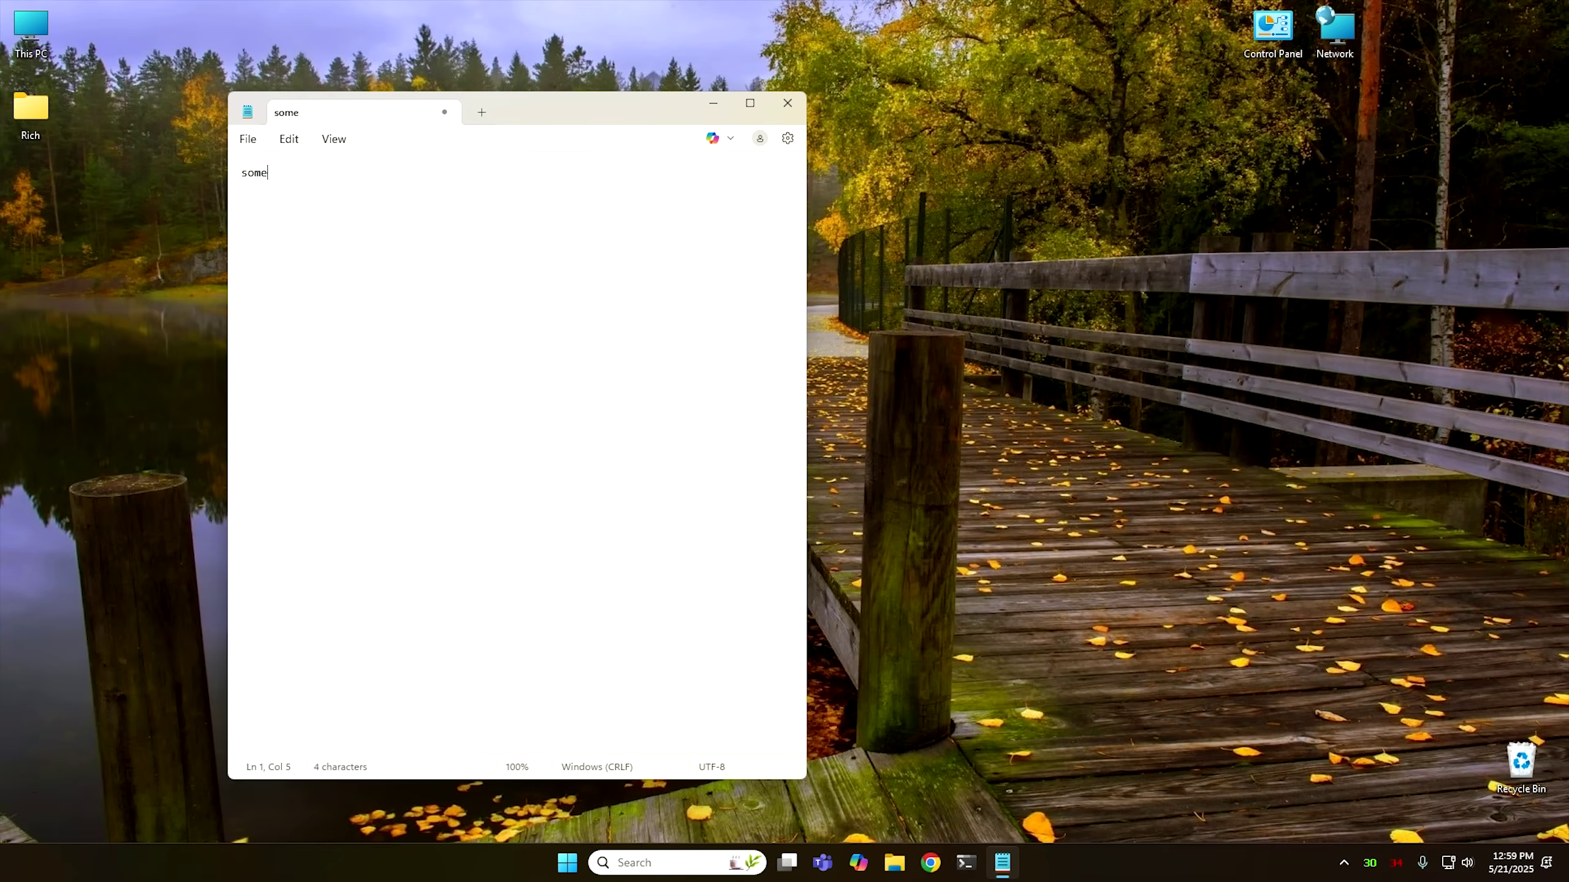
key("Return")
key("Return")
type("siomething")
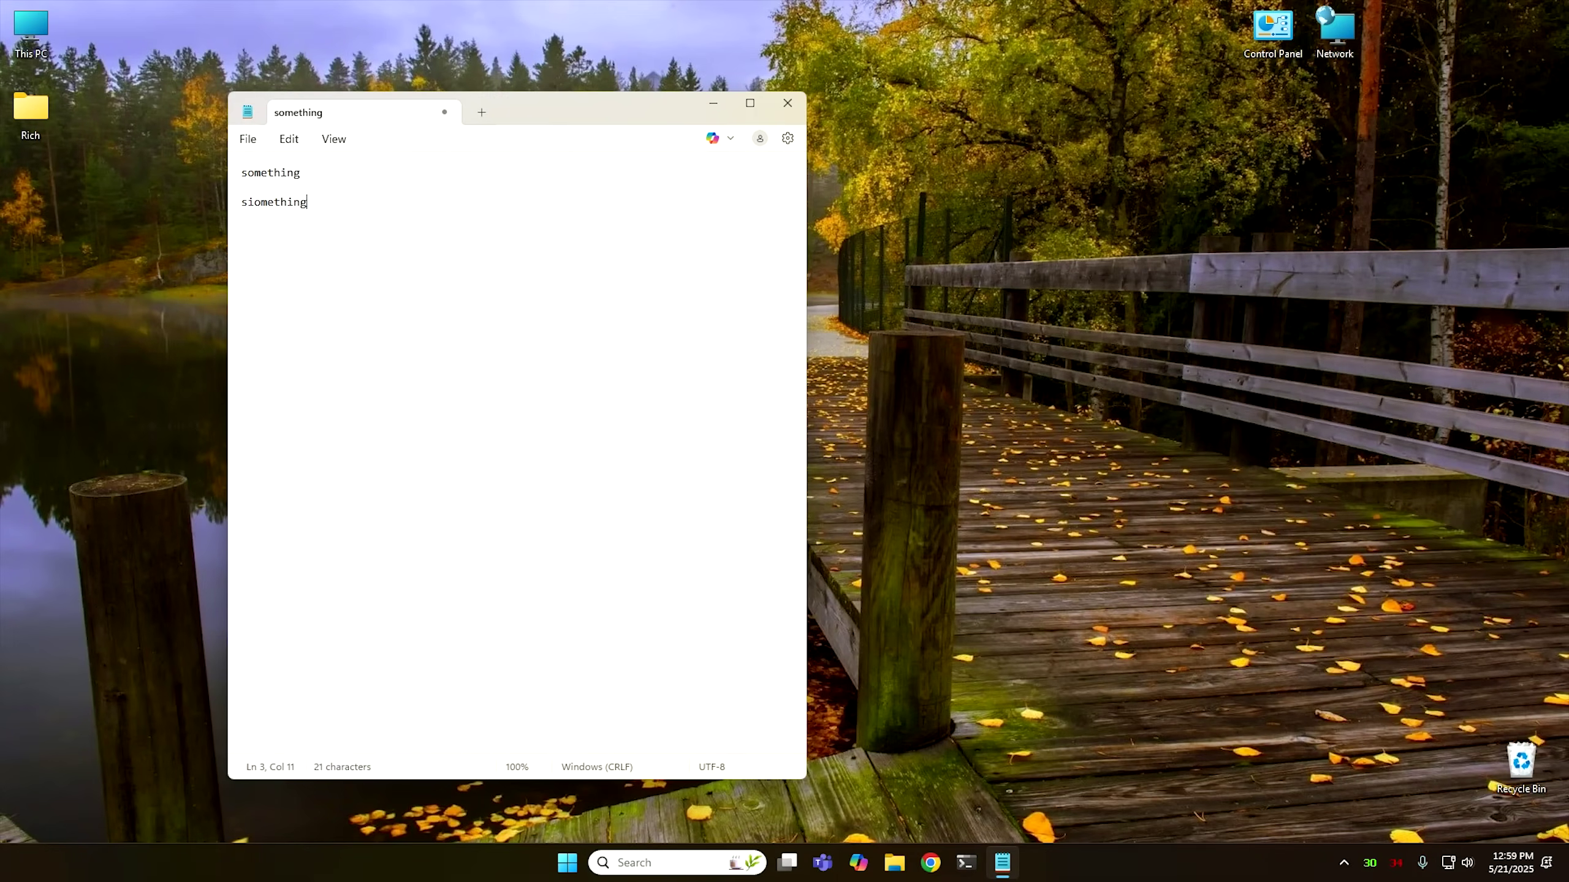
type(" else")
key("Return")
key("Return")
Copy "something" and "something else" separately, and place the text cursor on the empty line below.
double_click(269, 173)
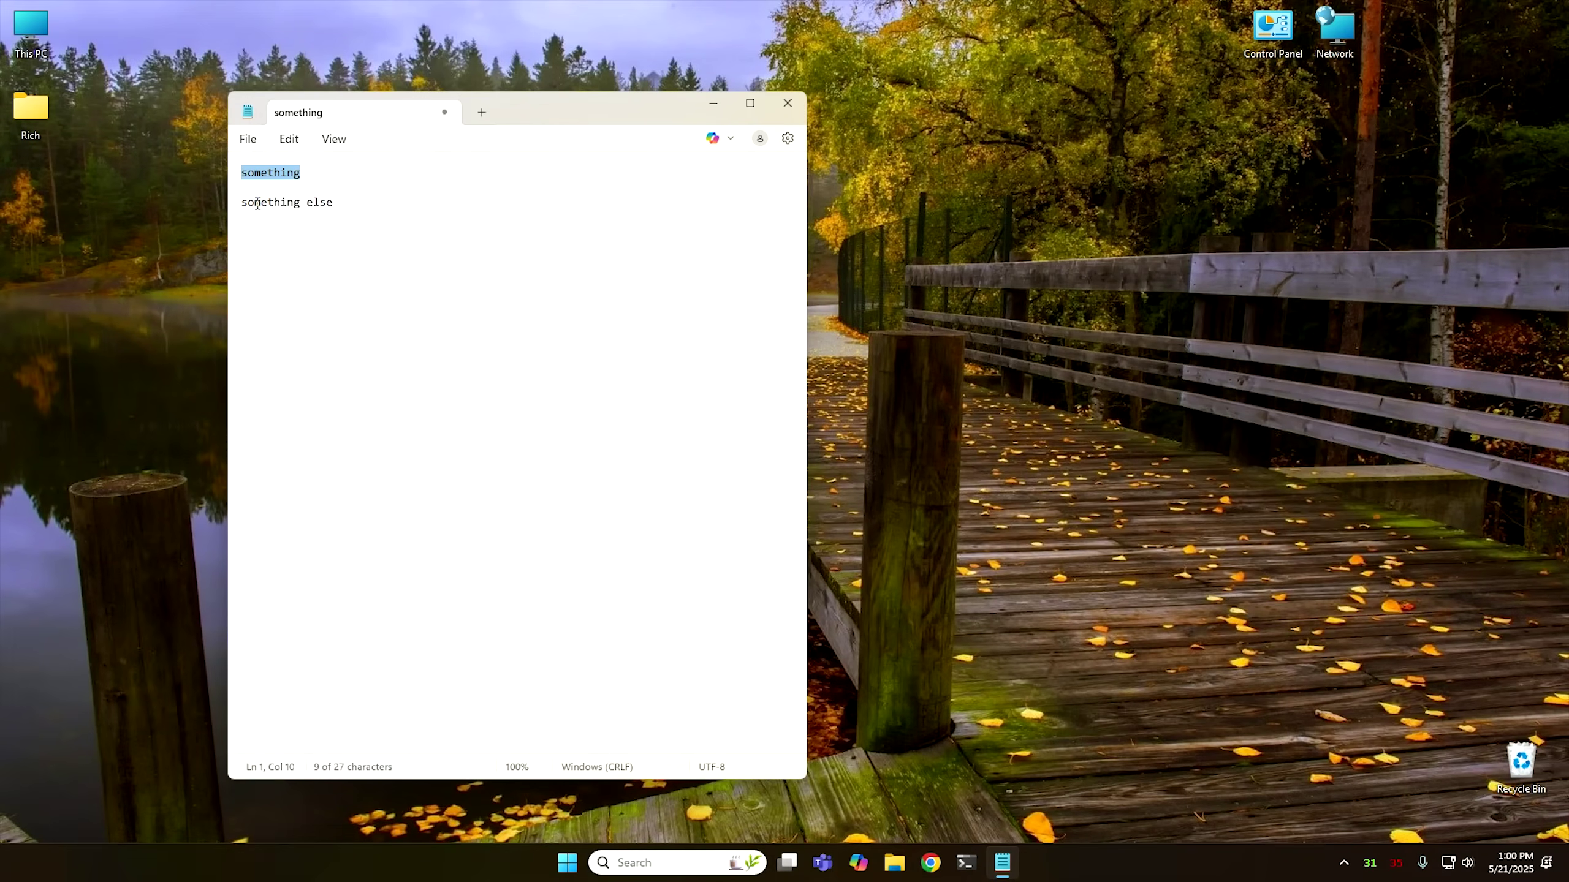
left_click_drag(244, 206, 339, 204)
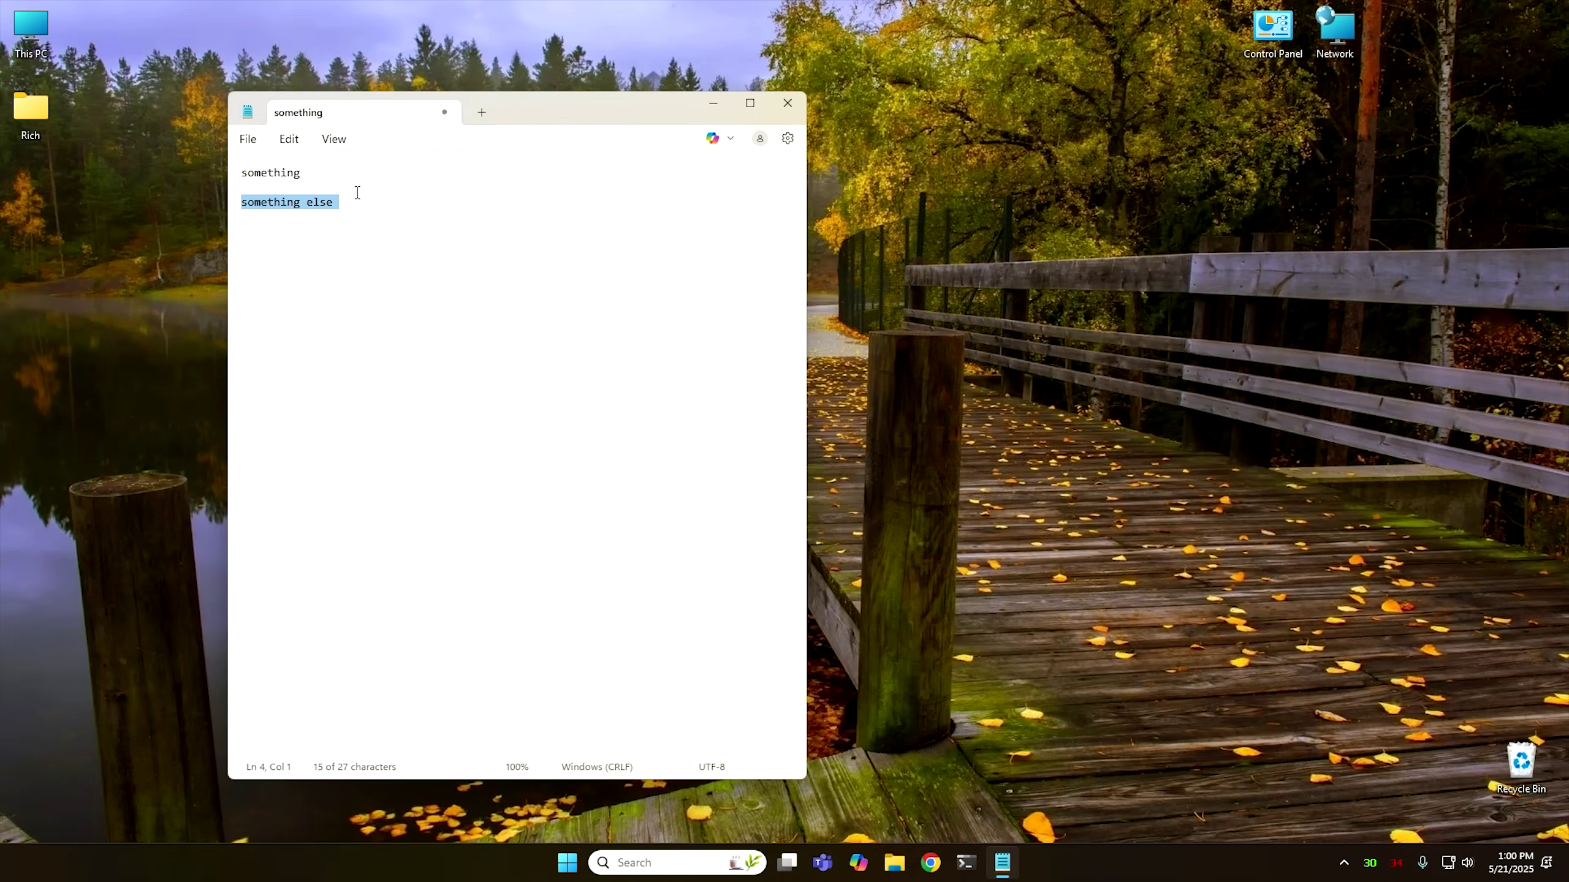
left_click(409, 245)
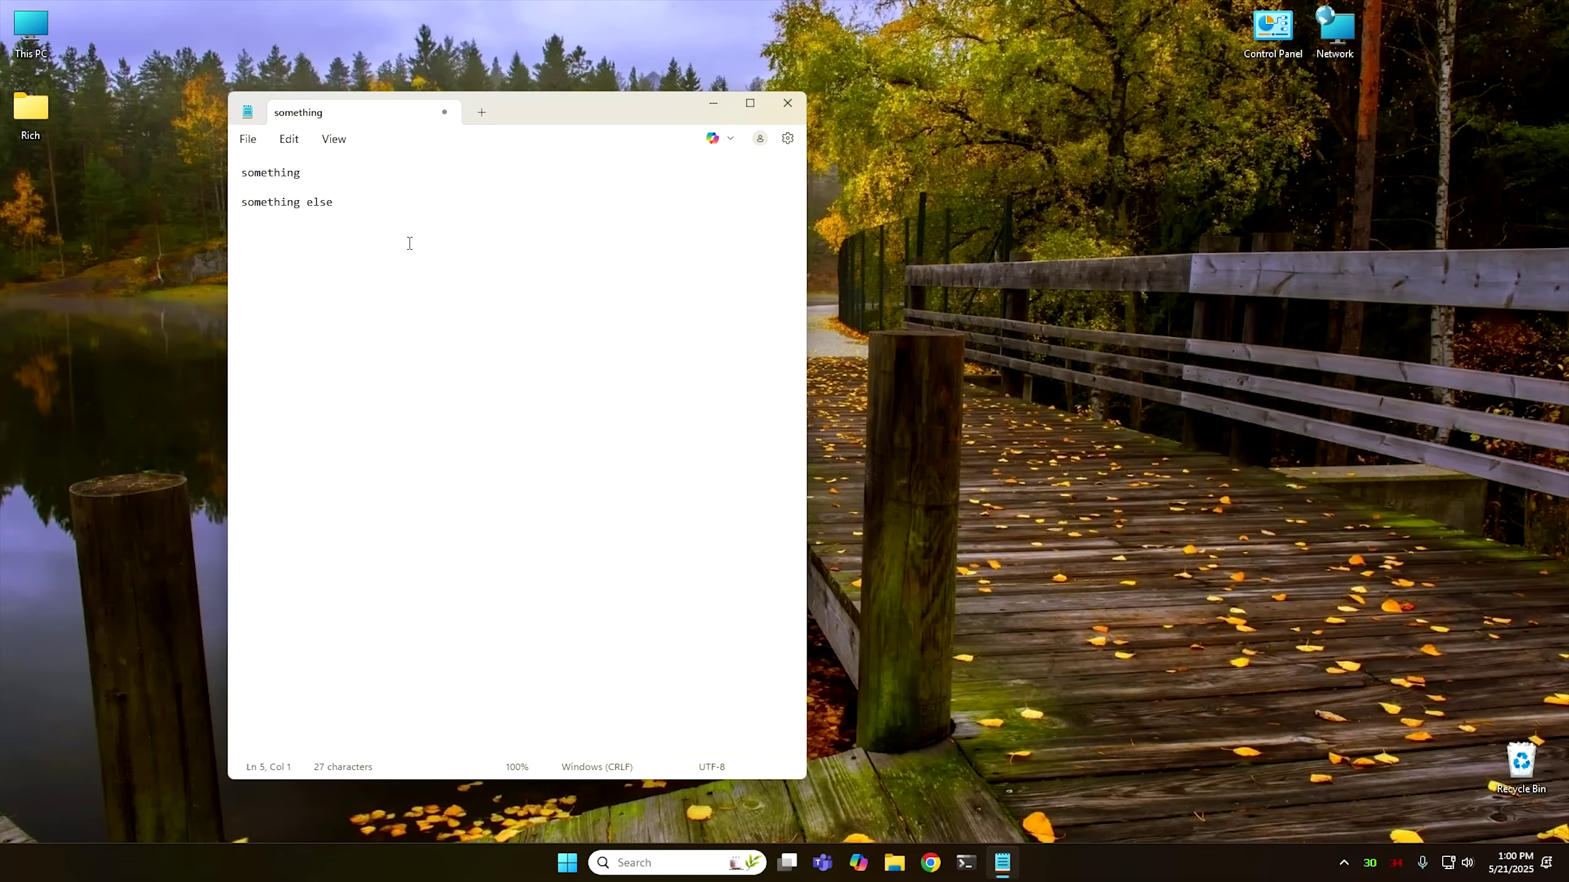
Open the clipboard history, move its panel beside Notepad, and clear all its entries.
key("super+v")
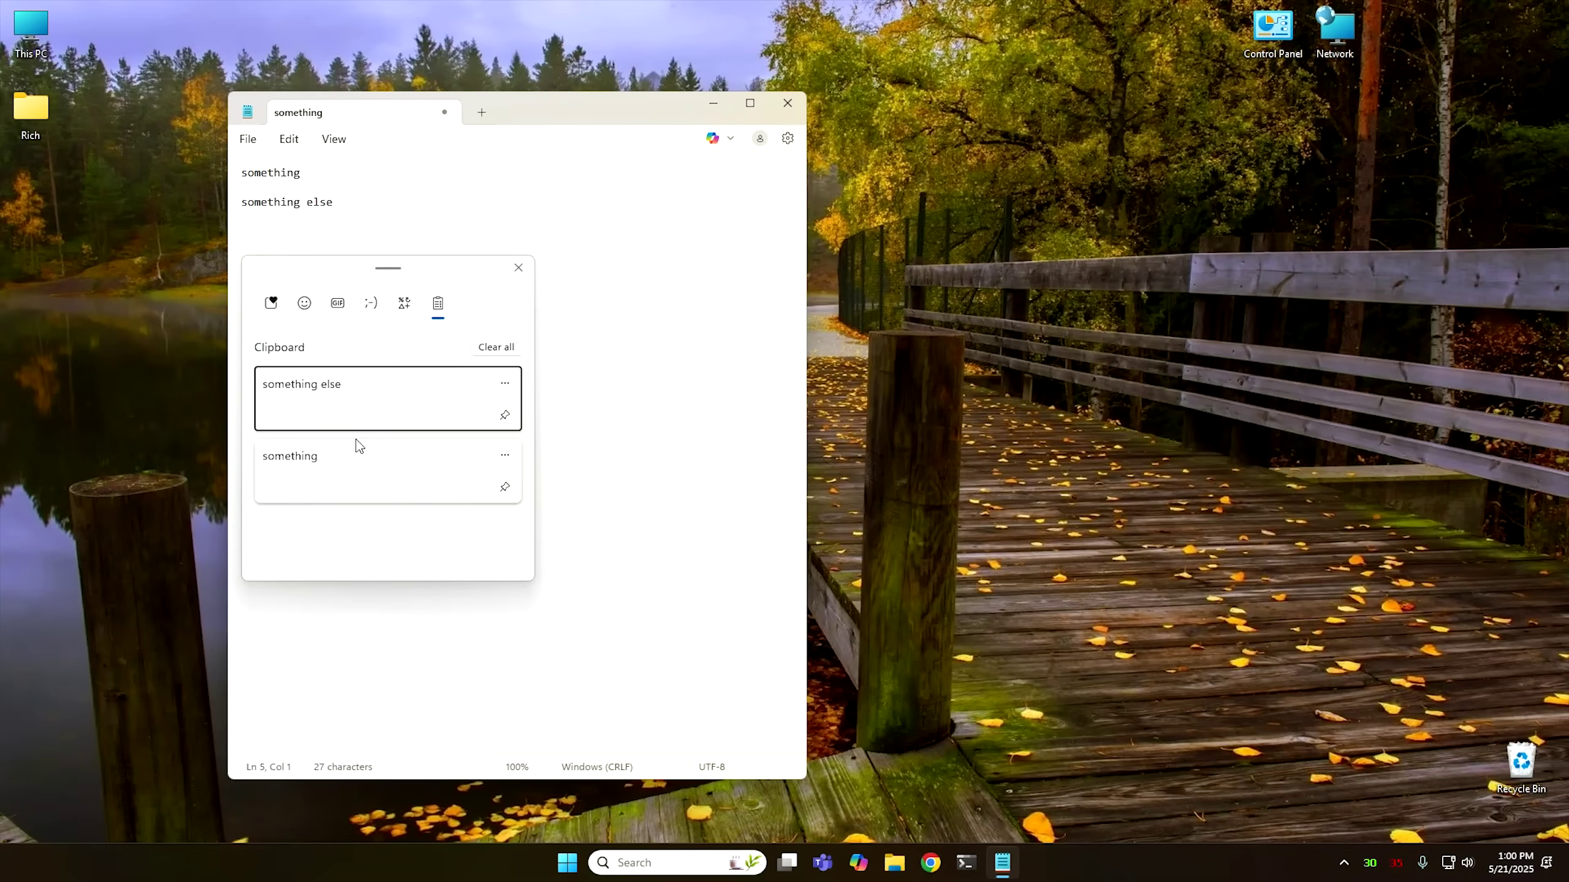
left_click_drag(346, 272, 1039, 261)
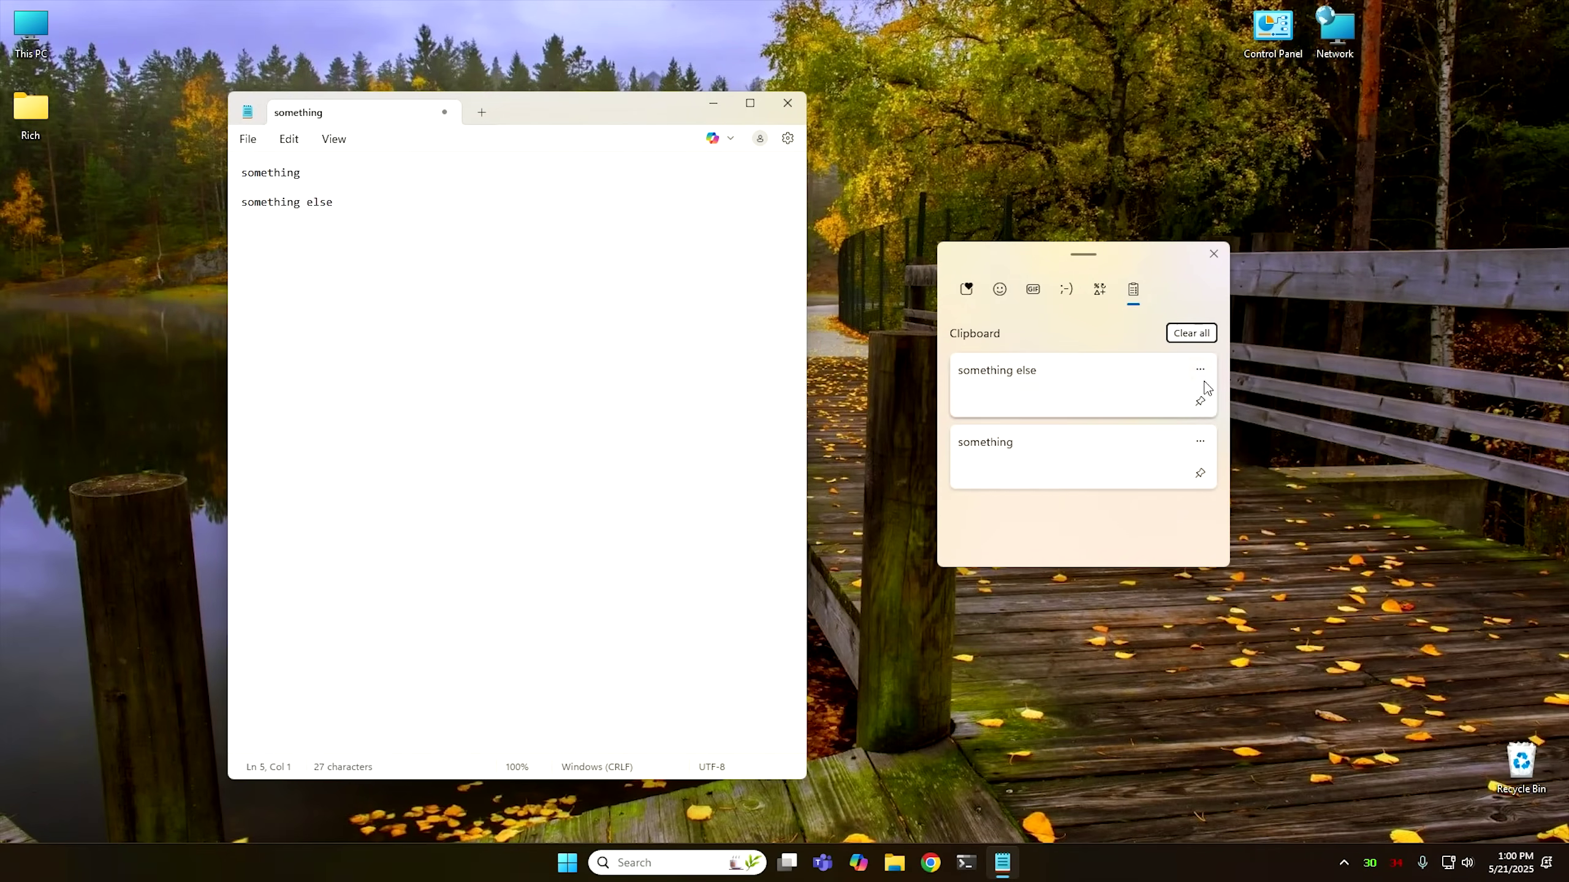
left_click(1198, 334)
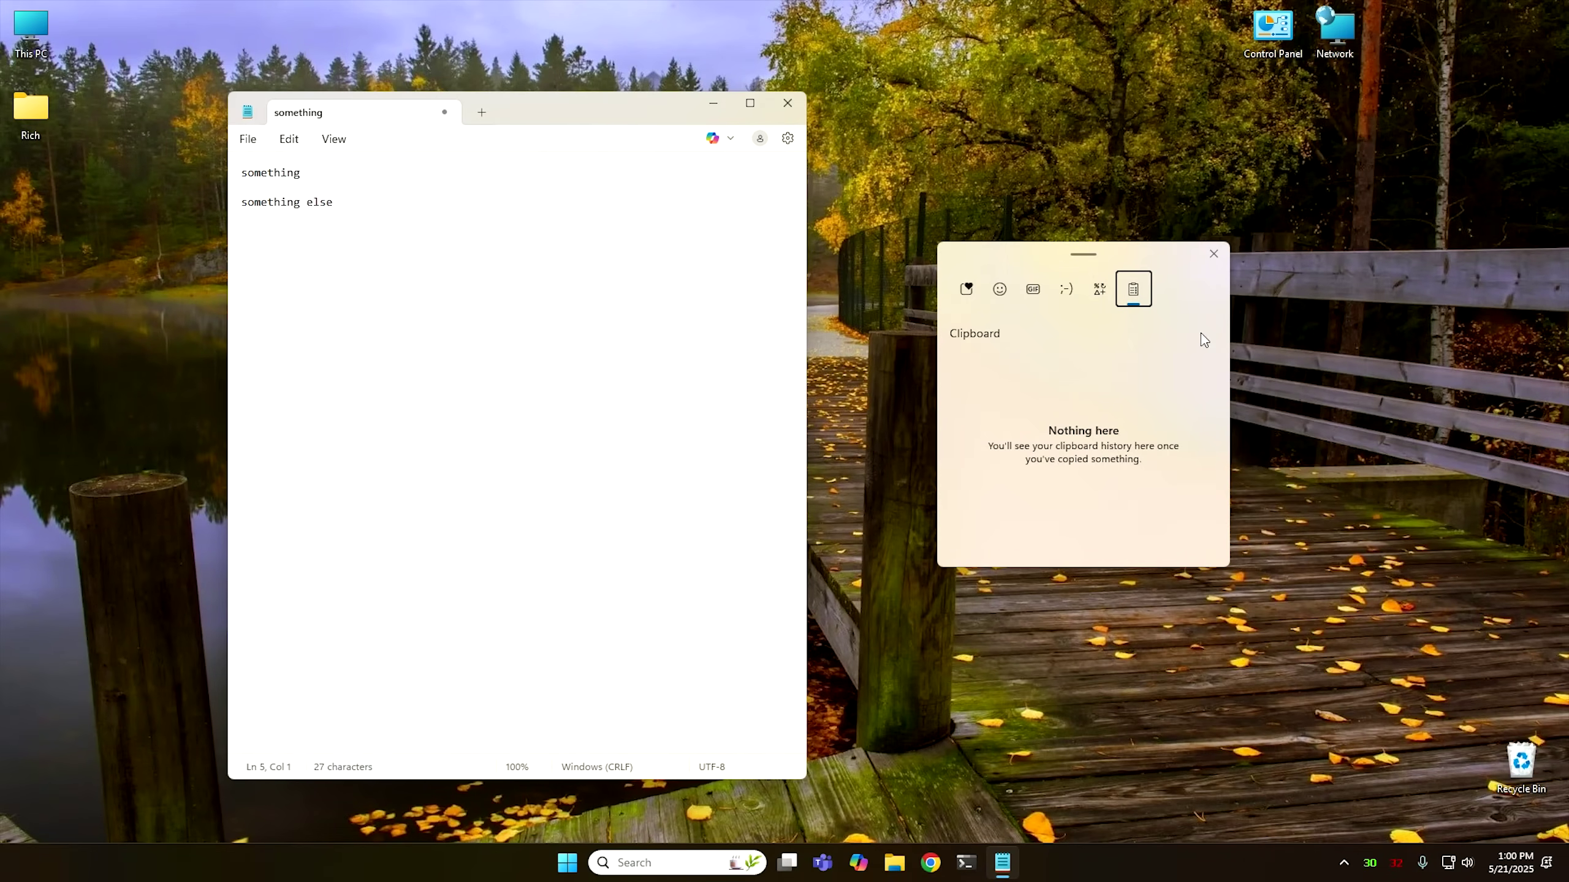
View the emoji list from the clipboard panel, close it, and open the emoji picker directly at the text cursor.
left_click(1008, 290)
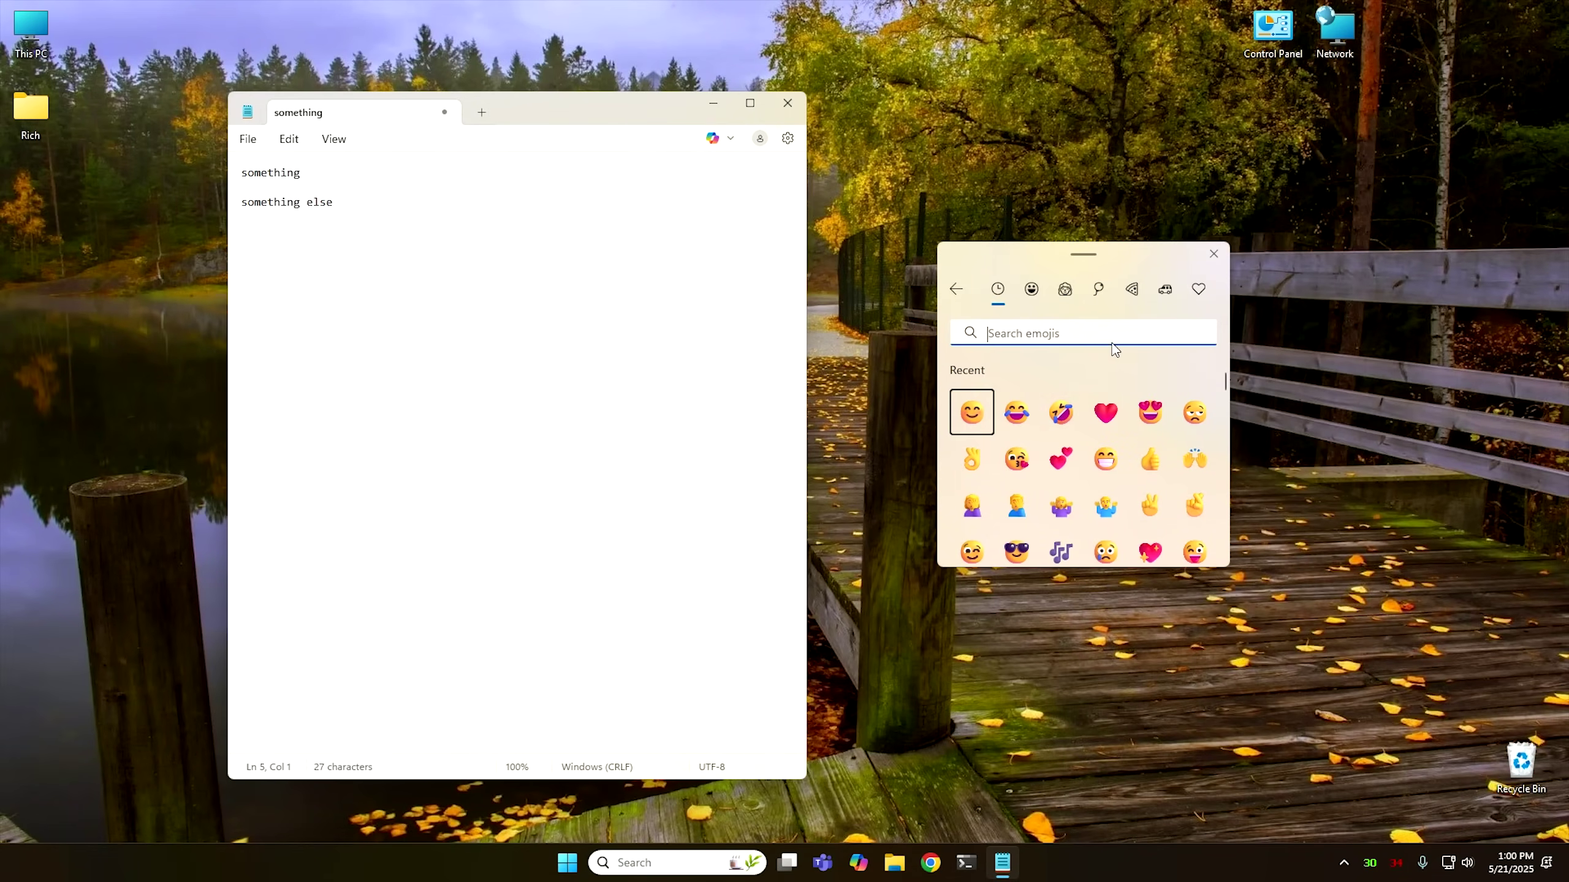
left_click(1213, 254)
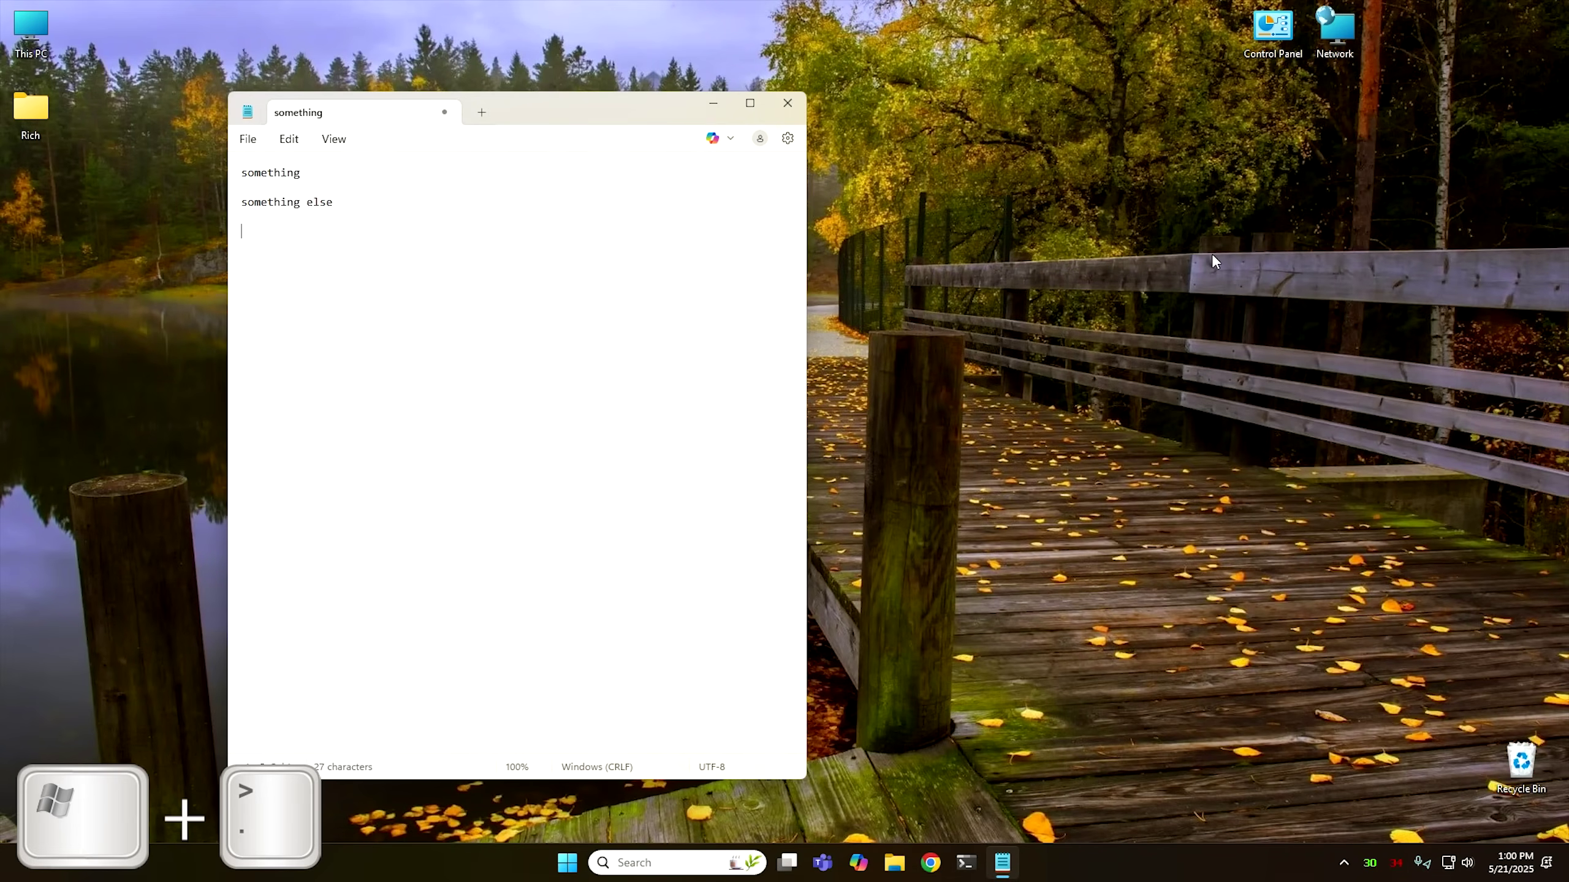
key("super+period")
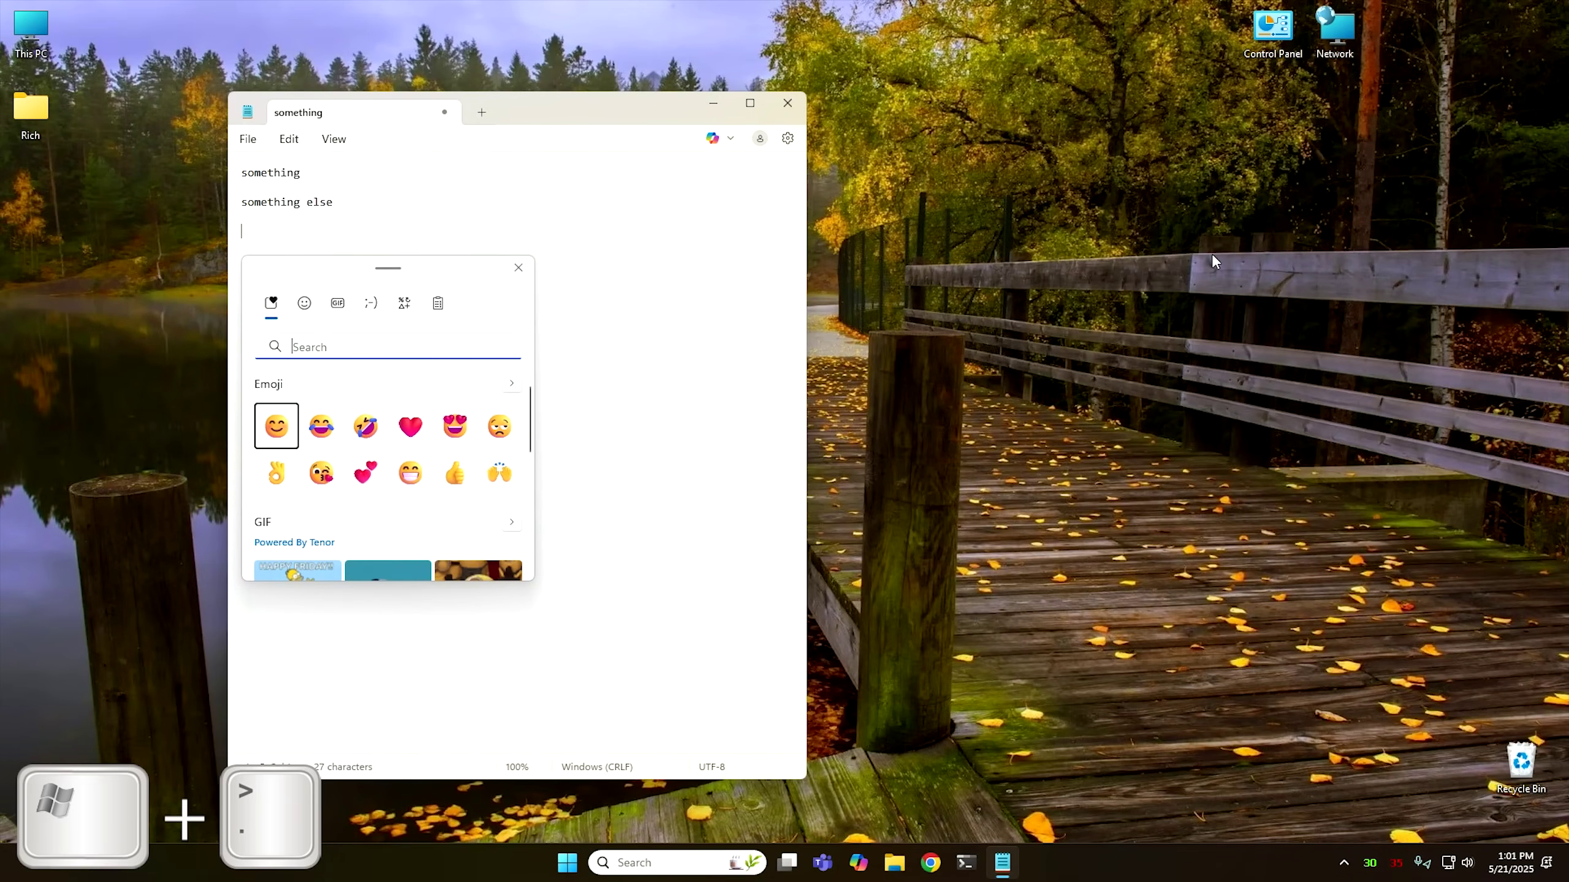
Browse the emoji picker down to its GIF section and close the picker.
key("Down")
key("Down")
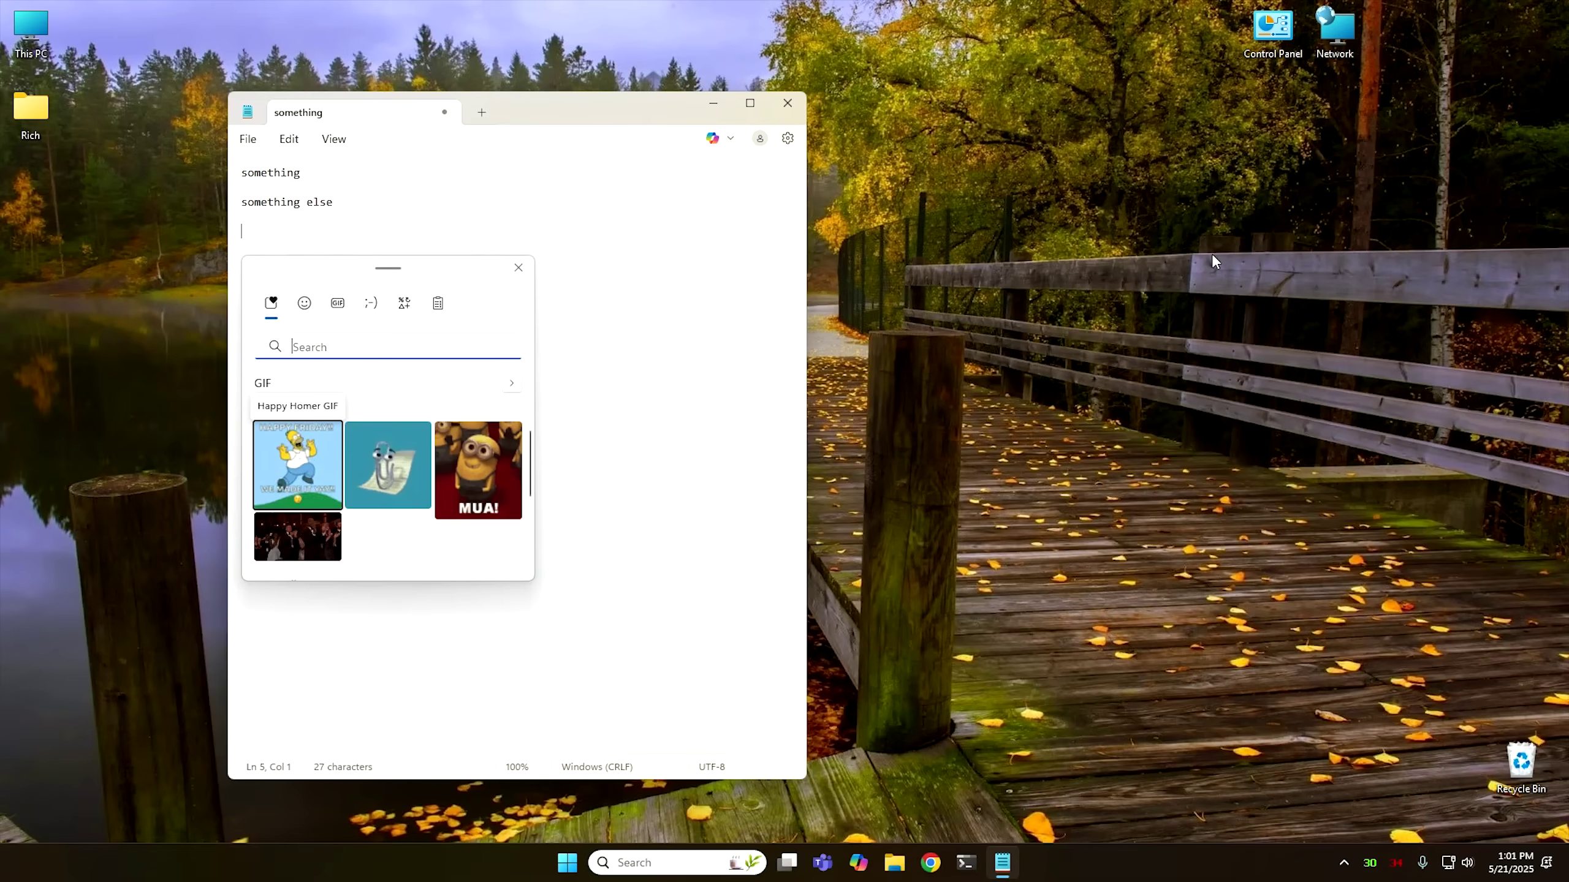
key("Escape")
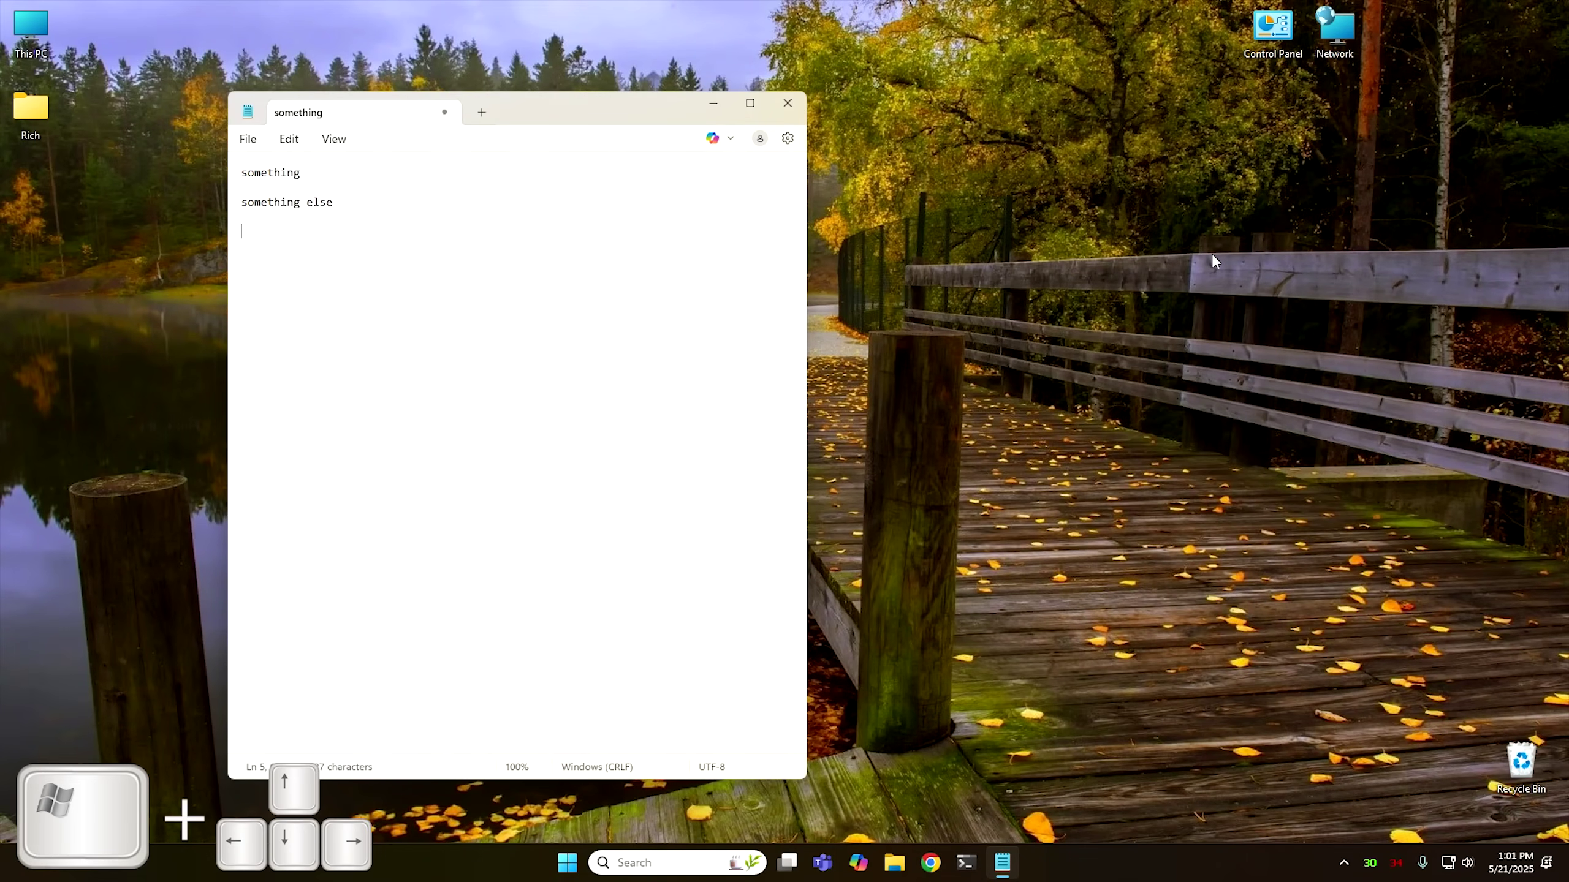
Snap the Notepad window to the left half of the screen, across to the right side, and into the bottom-left quarter.
key("super+Right")
key("super+Left")
key("super+Left")
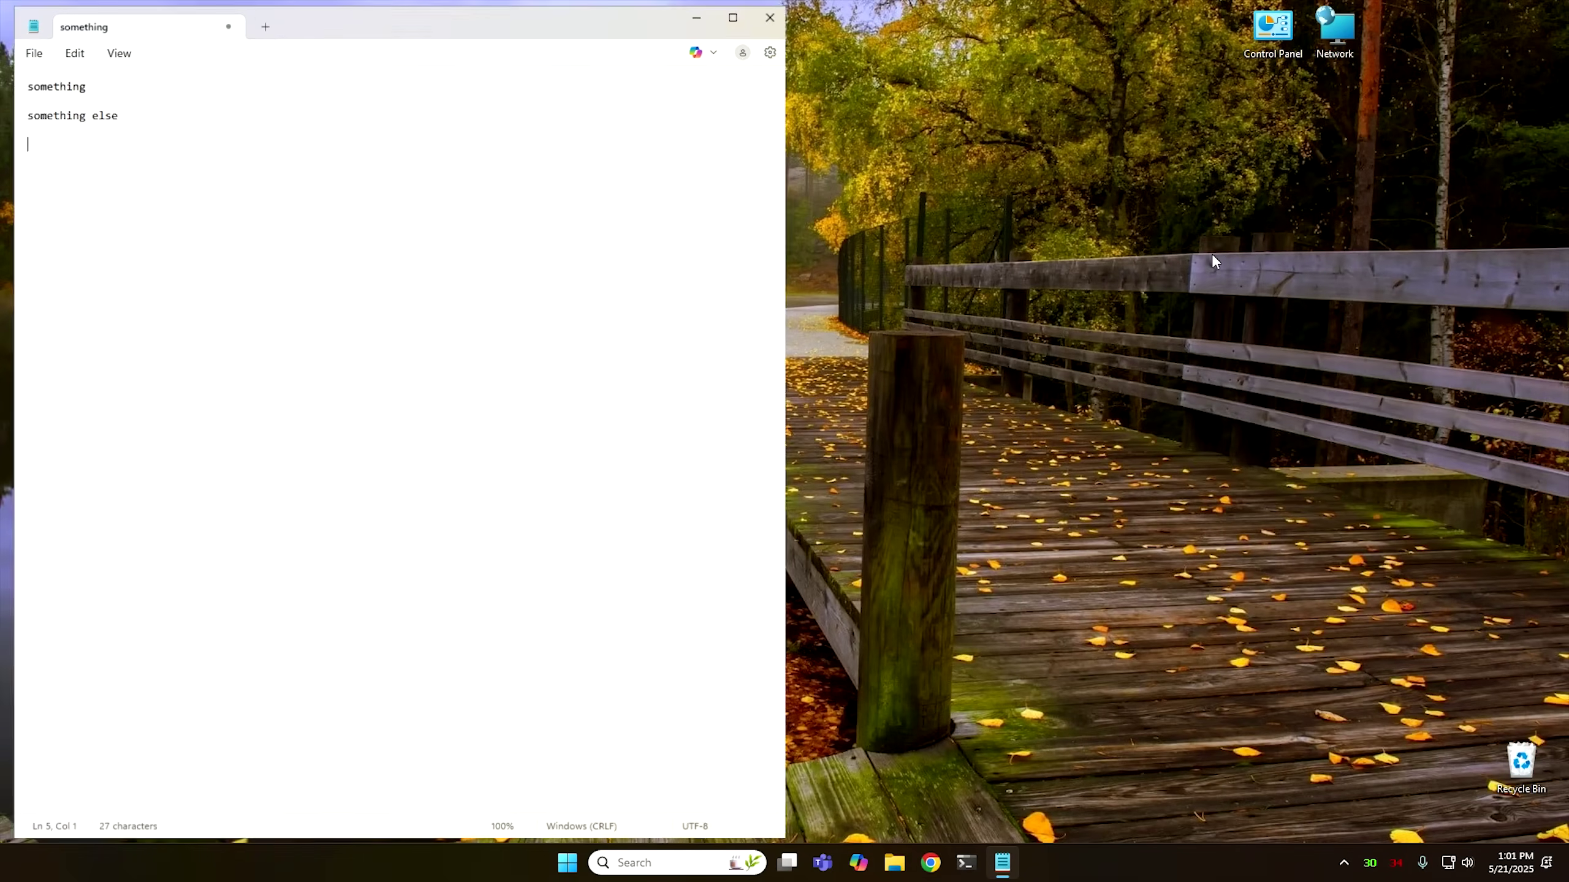
key("super+Up")
key("super+Right")
key("super+Down")
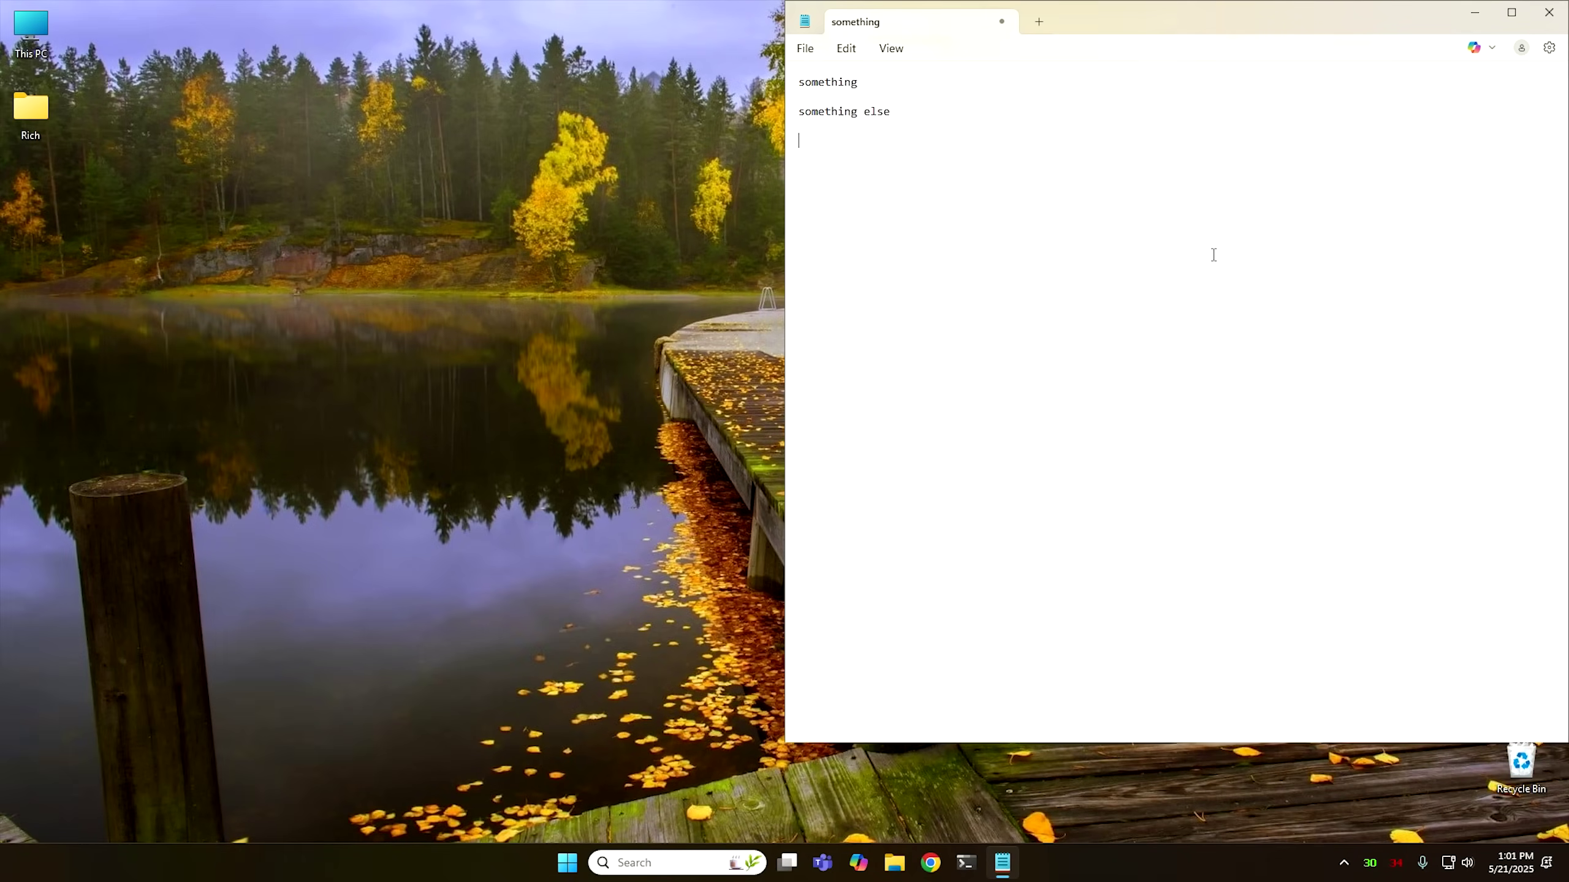
key("super+Down")
key("super+Left")
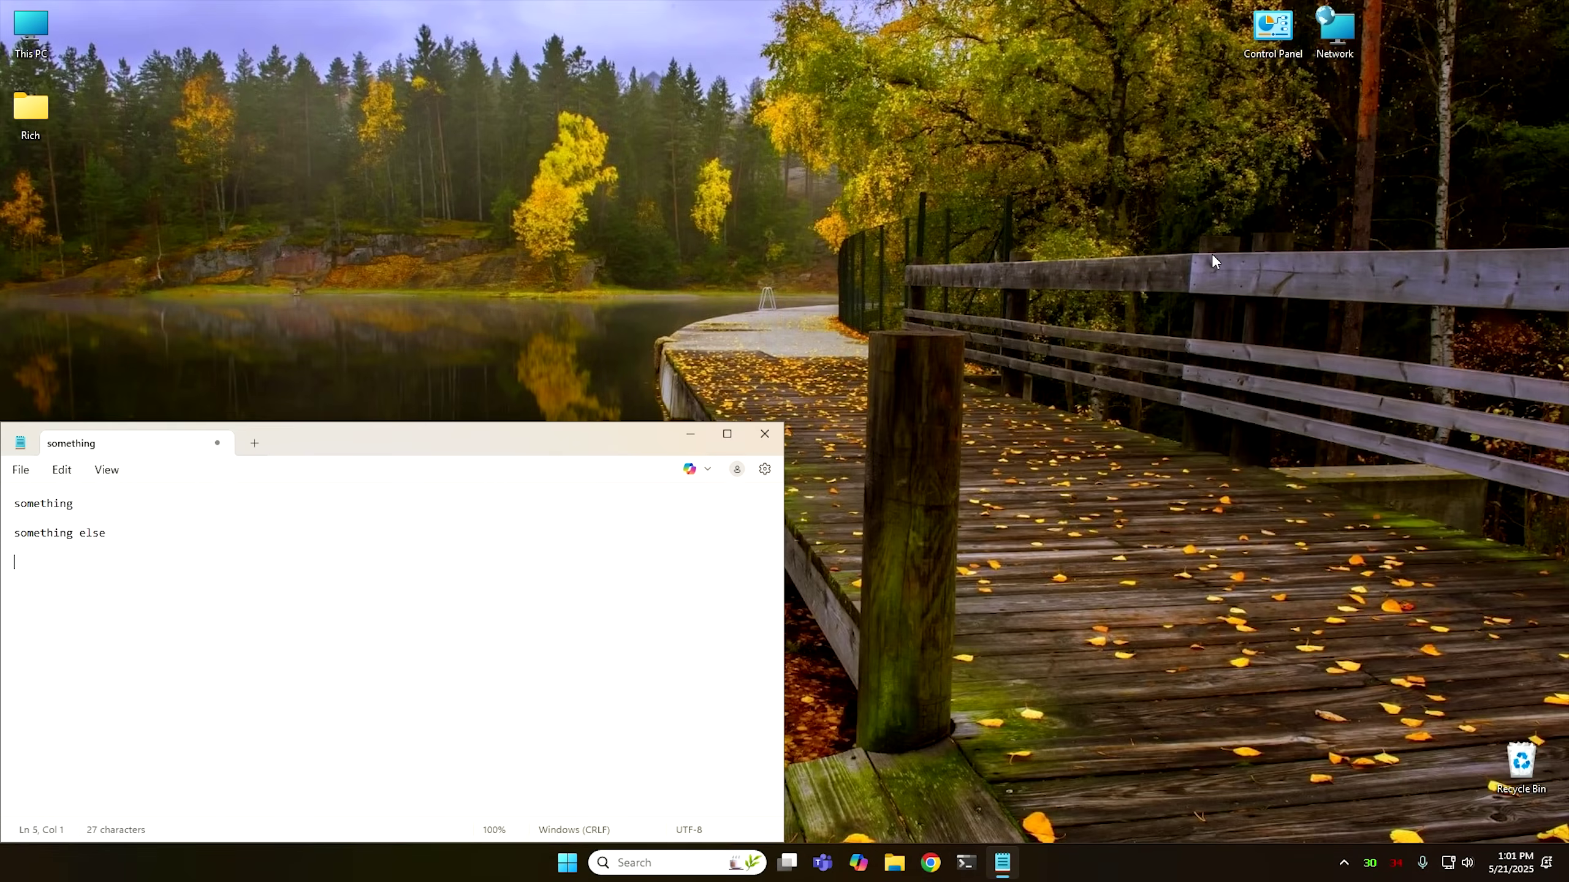
Snap Notepad from the bottom-left quarter to the top-left area, maximize it, and restore it to its floating size.
key("super+Right")
key("super+Left")
key("super+Up")
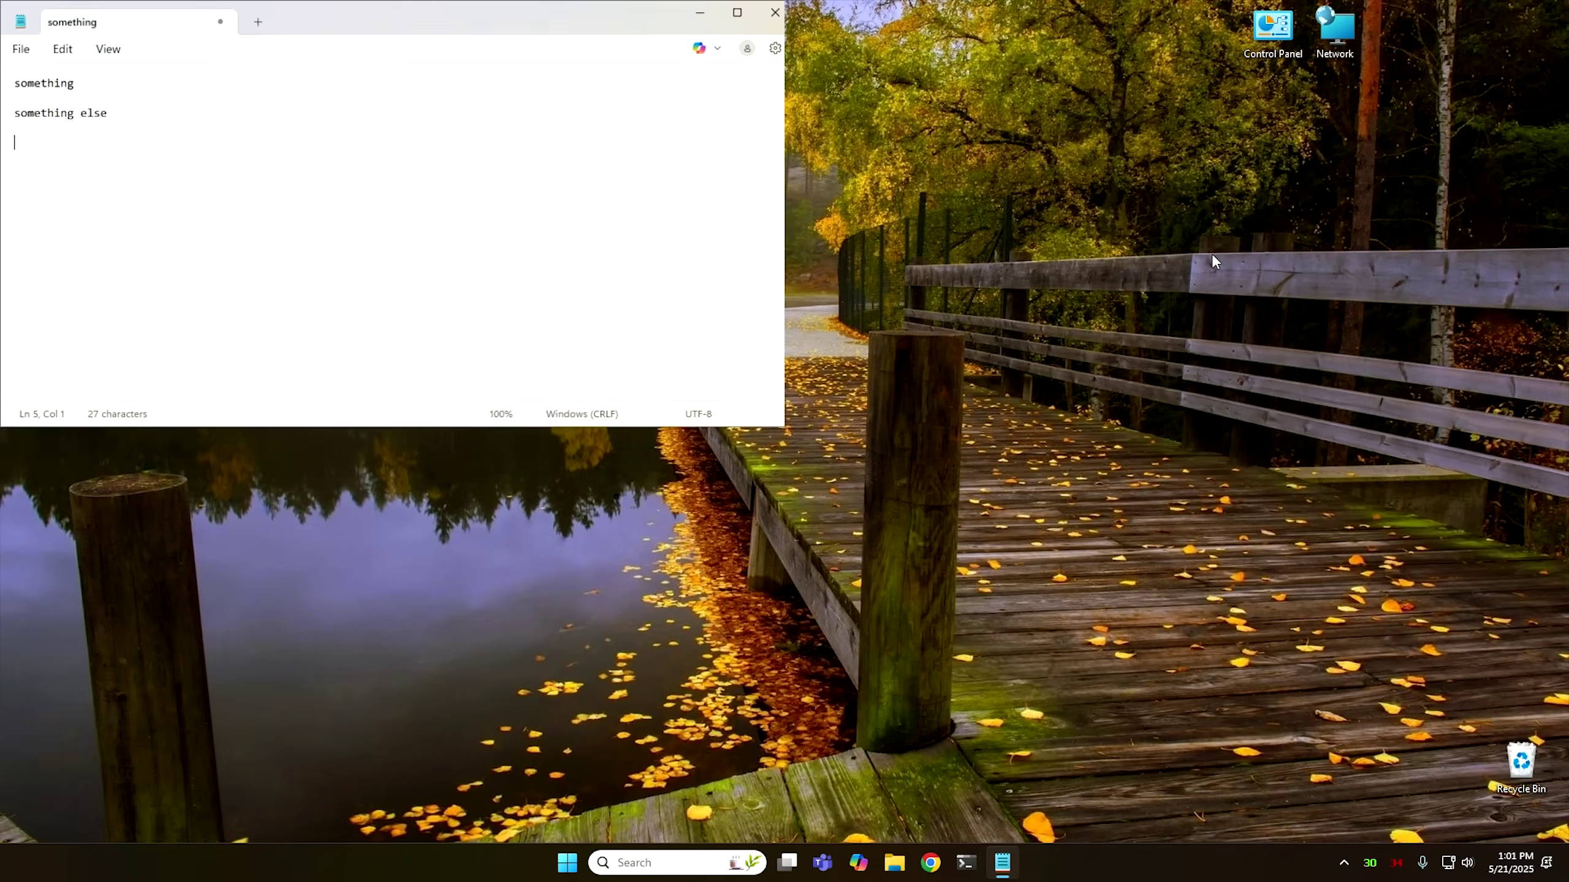
key("super+Right")
key("super+Up")
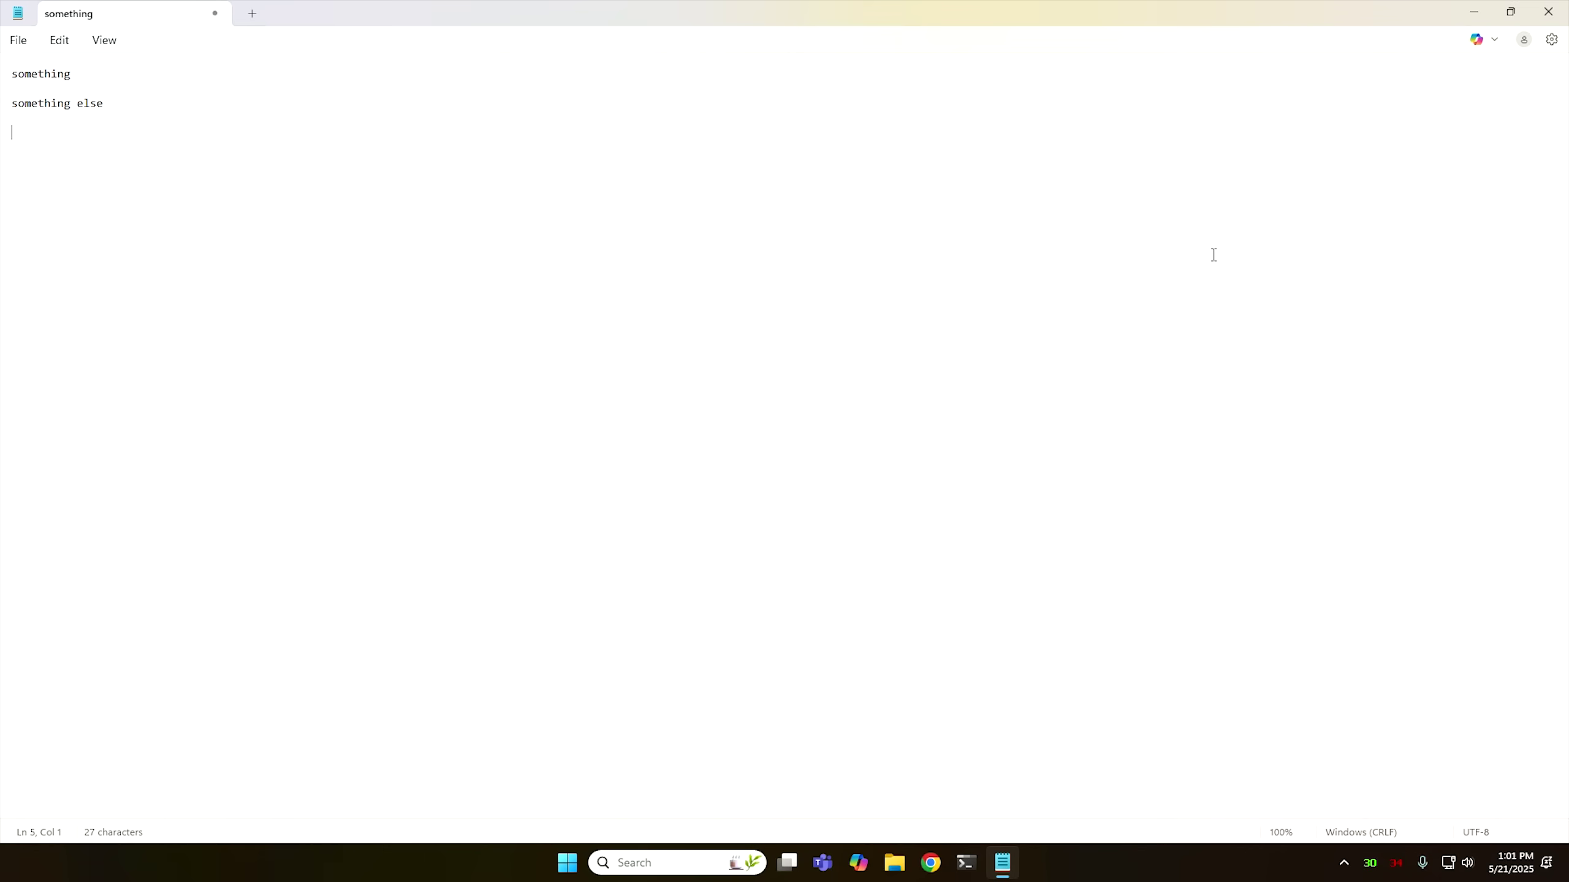
key("super+Down")
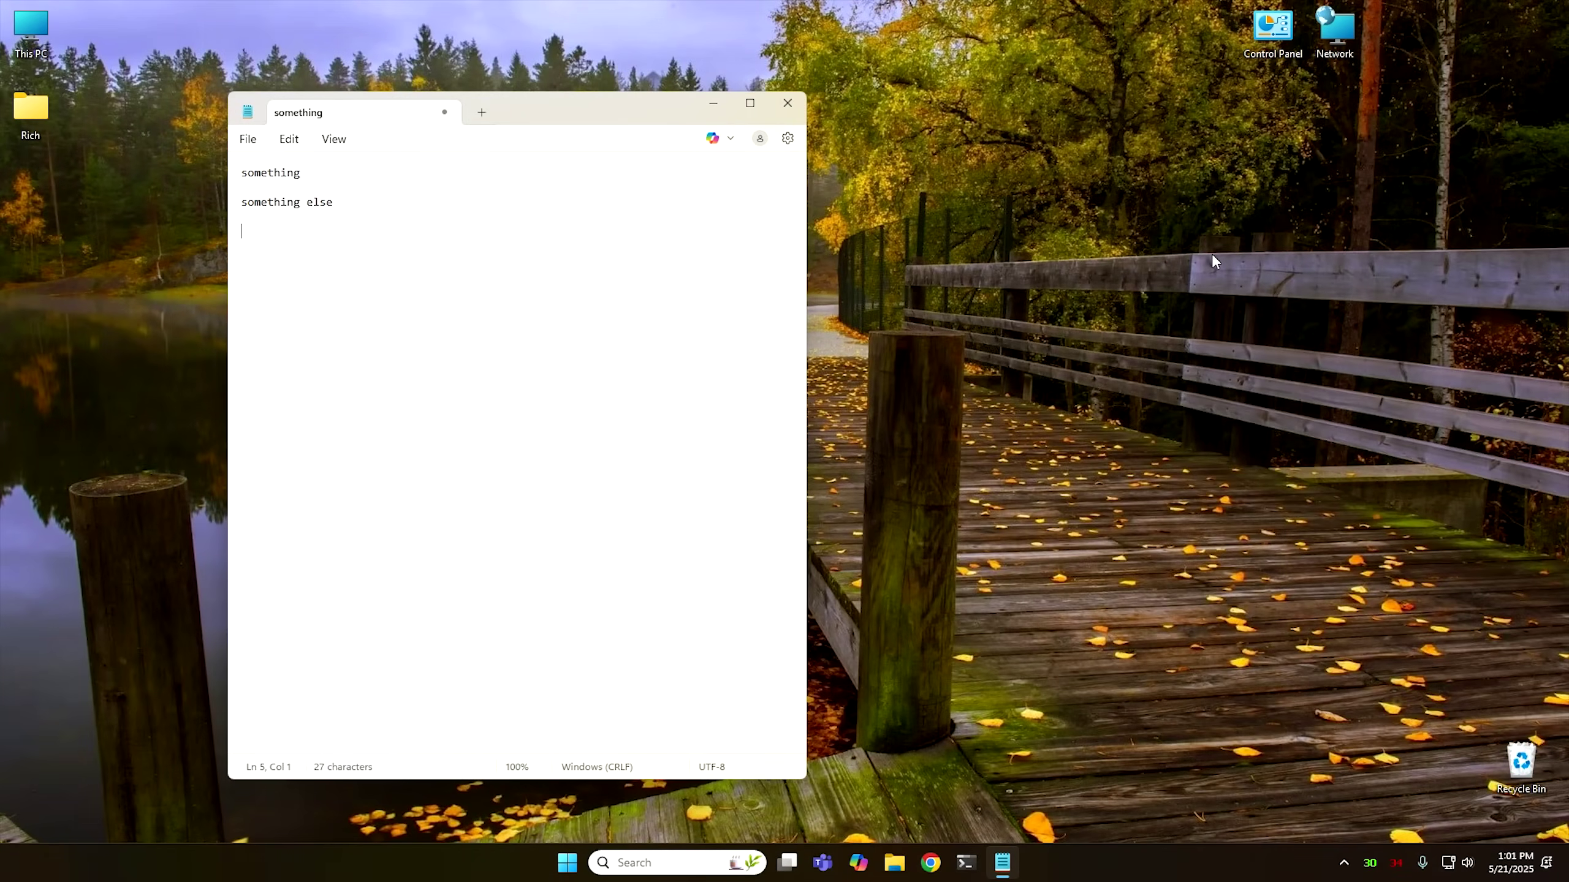
Open the Screenshots folder in File Explorer, view the image Screenshot (2), and close the image.
left_click(894, 863)
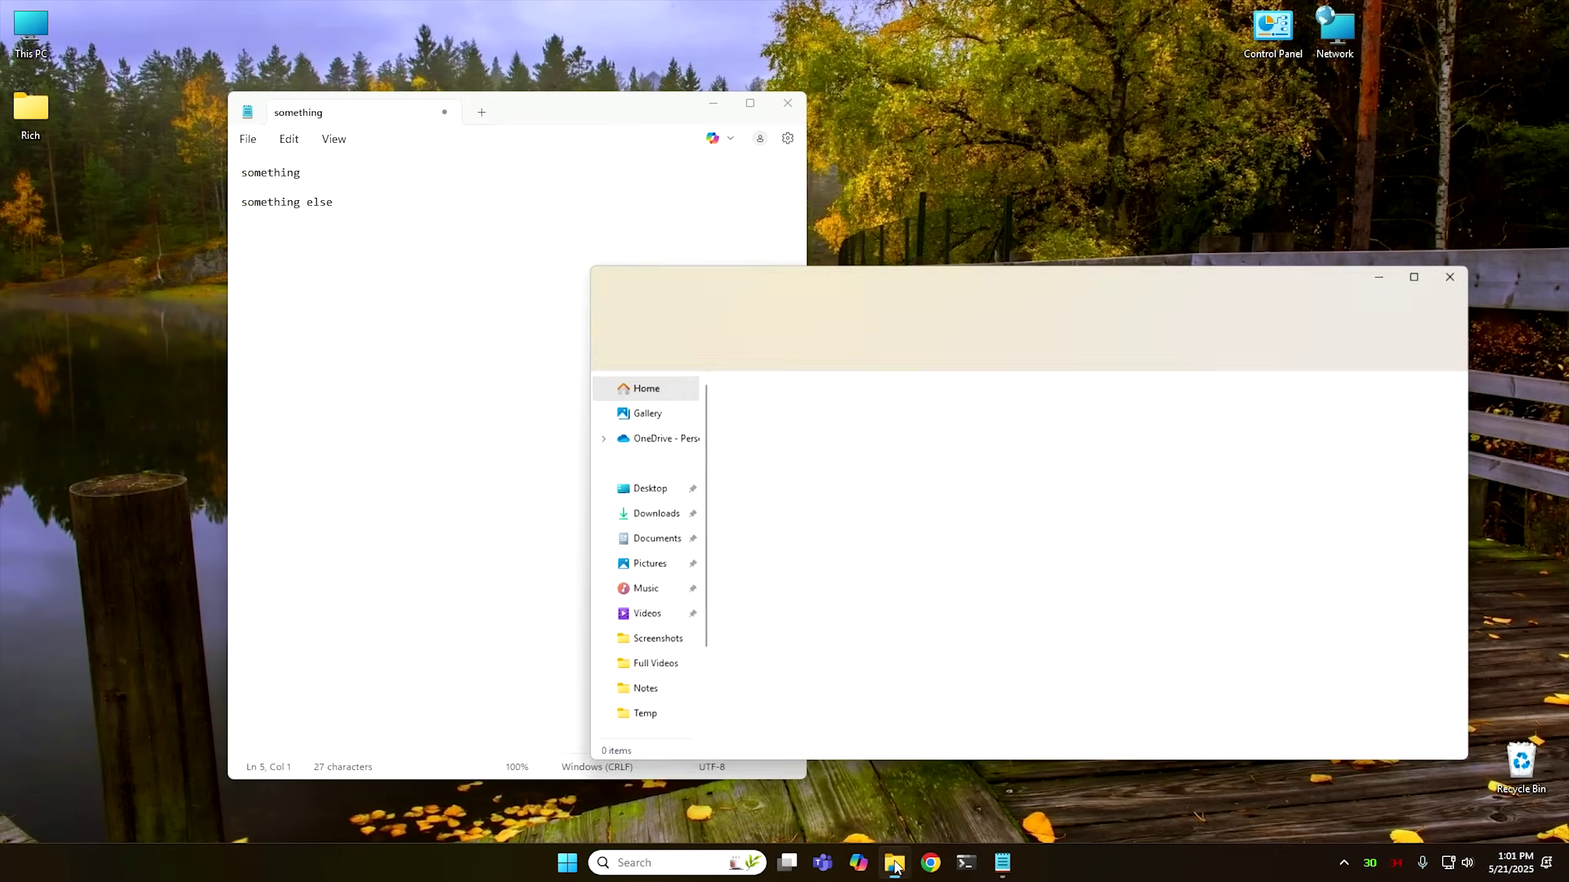
double_click(865, 488)
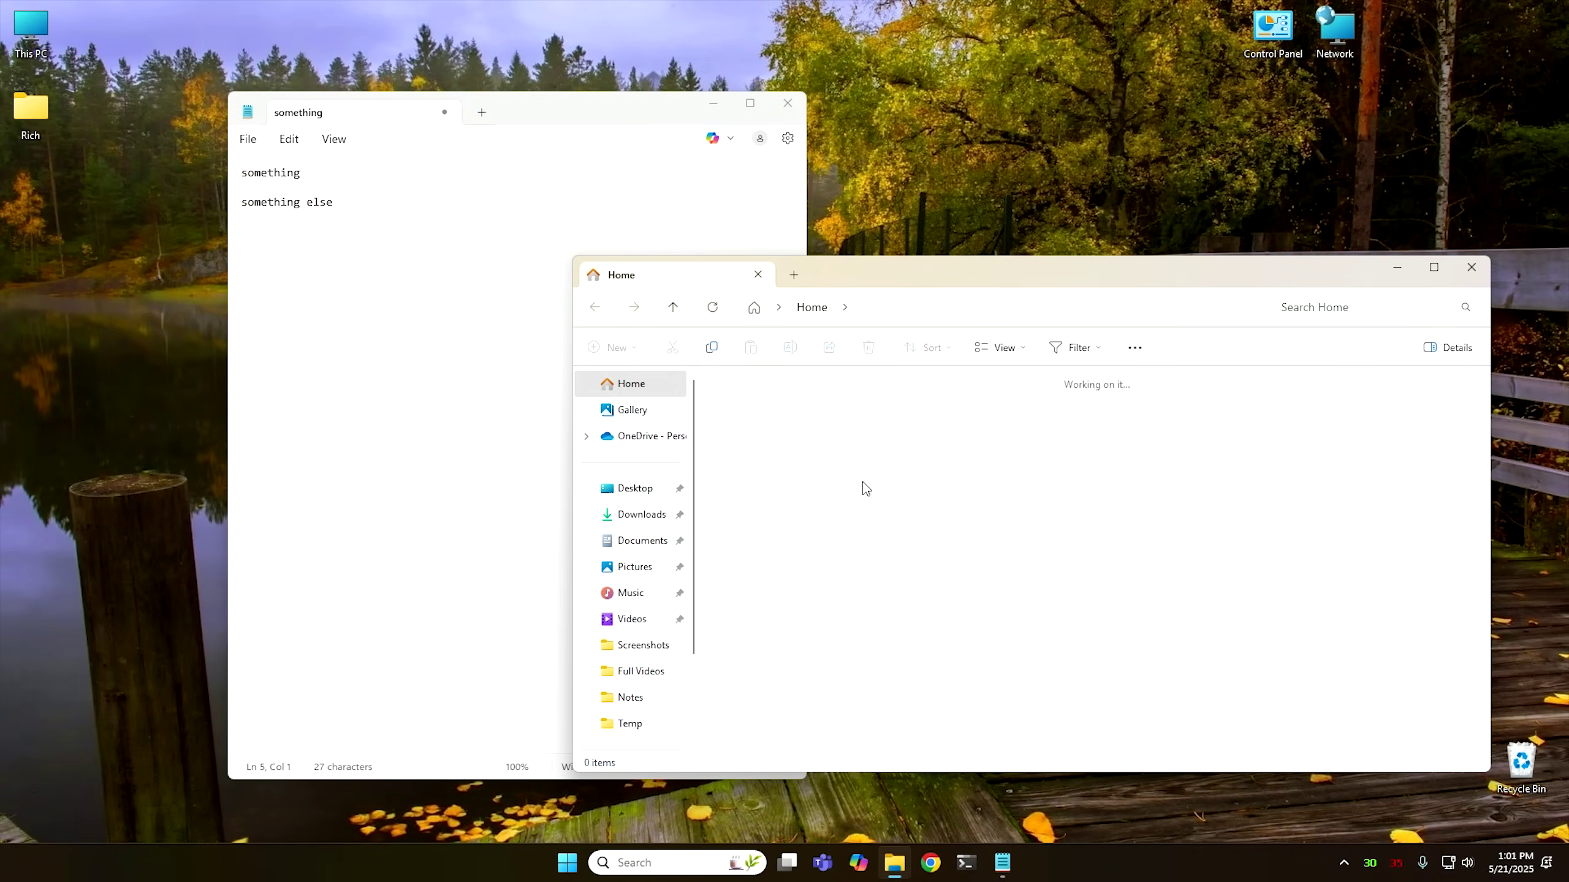
double_click(934, 429)
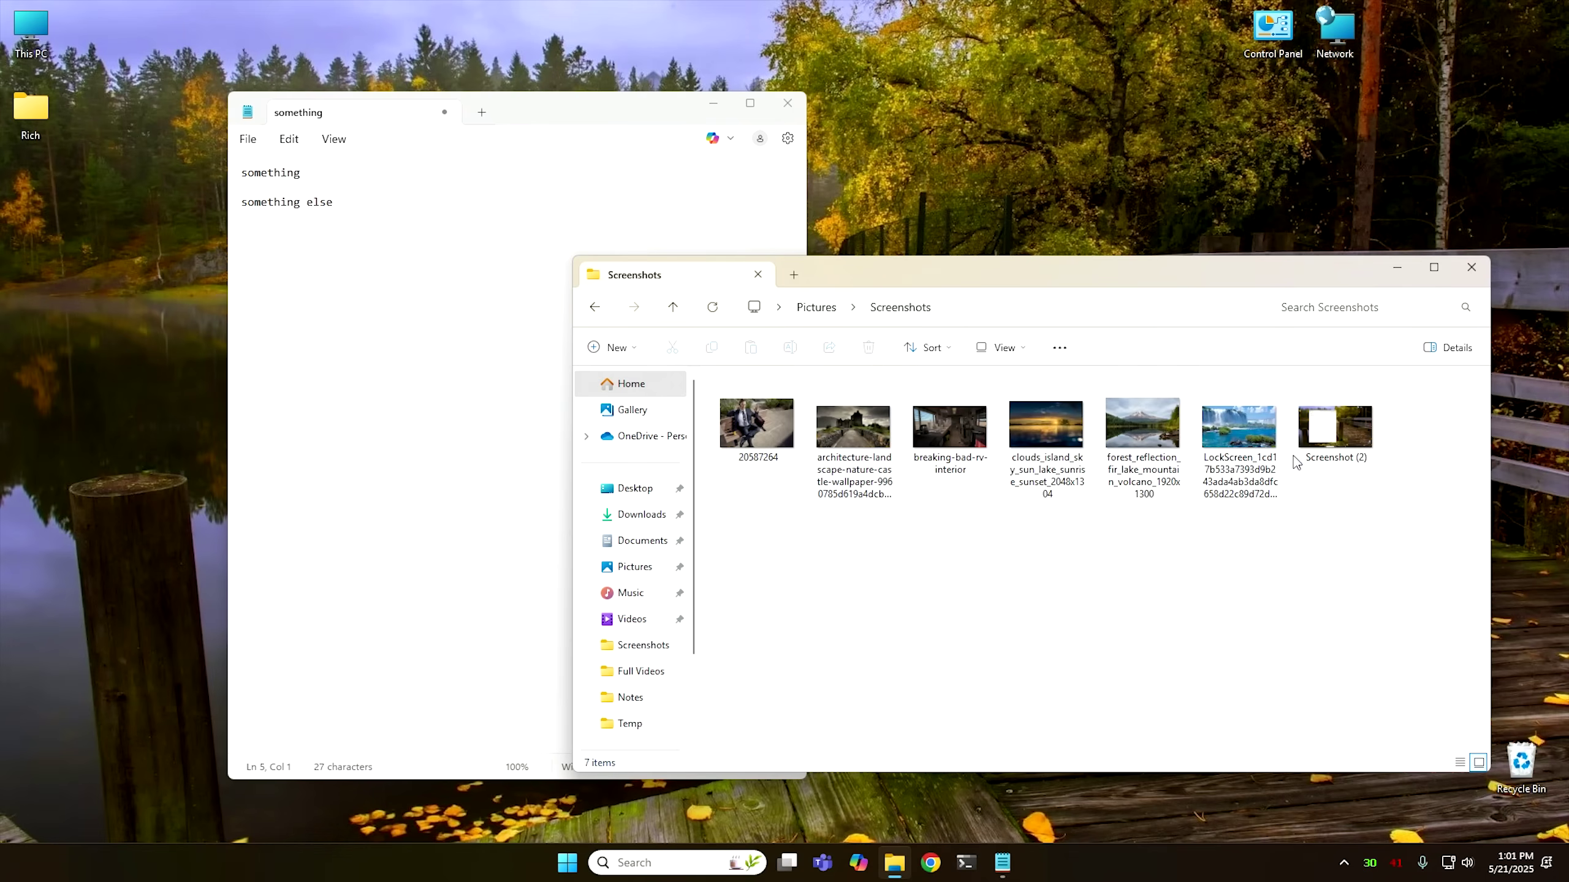
double_click(1328, 439)
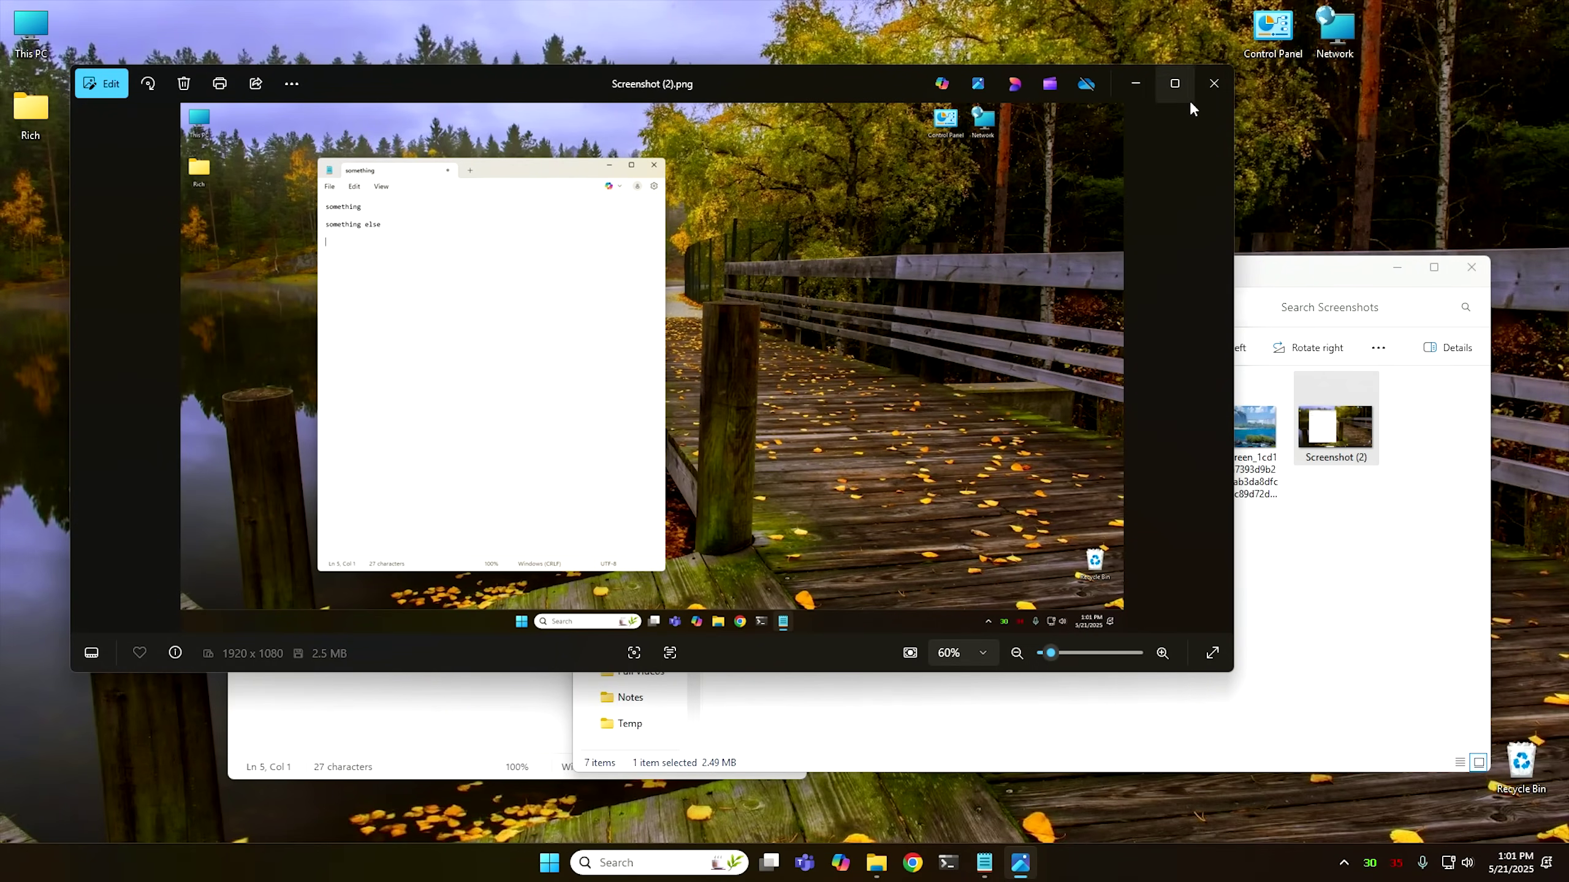
left_click(1213, 83)
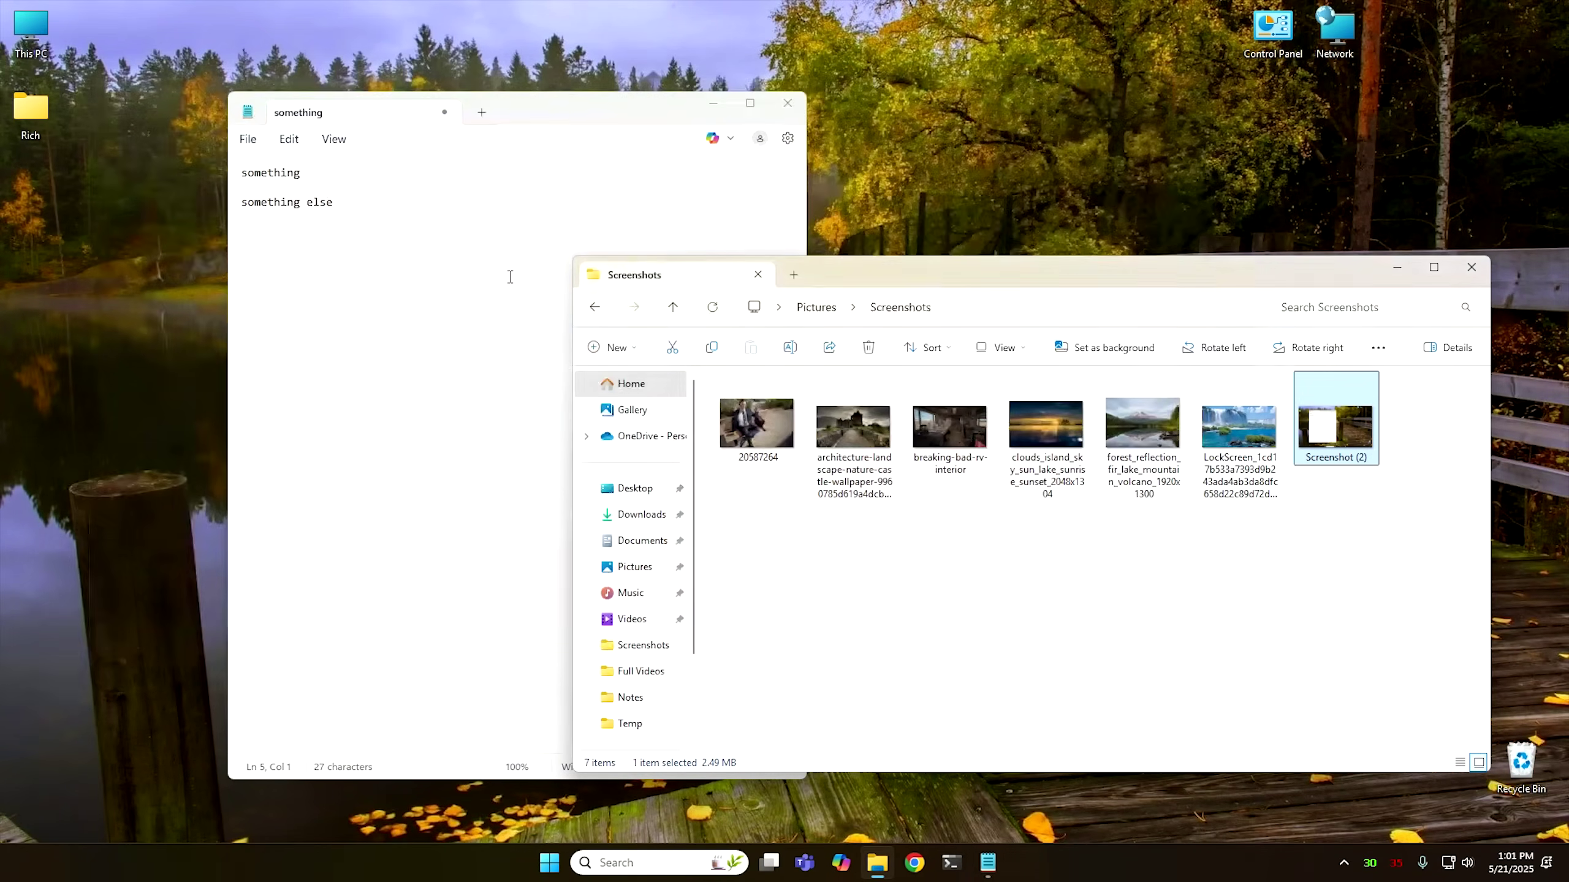
Bring Notepad to the front and capture a rectangular snip around the lines "something" and "something else".
left_click(512, 124)
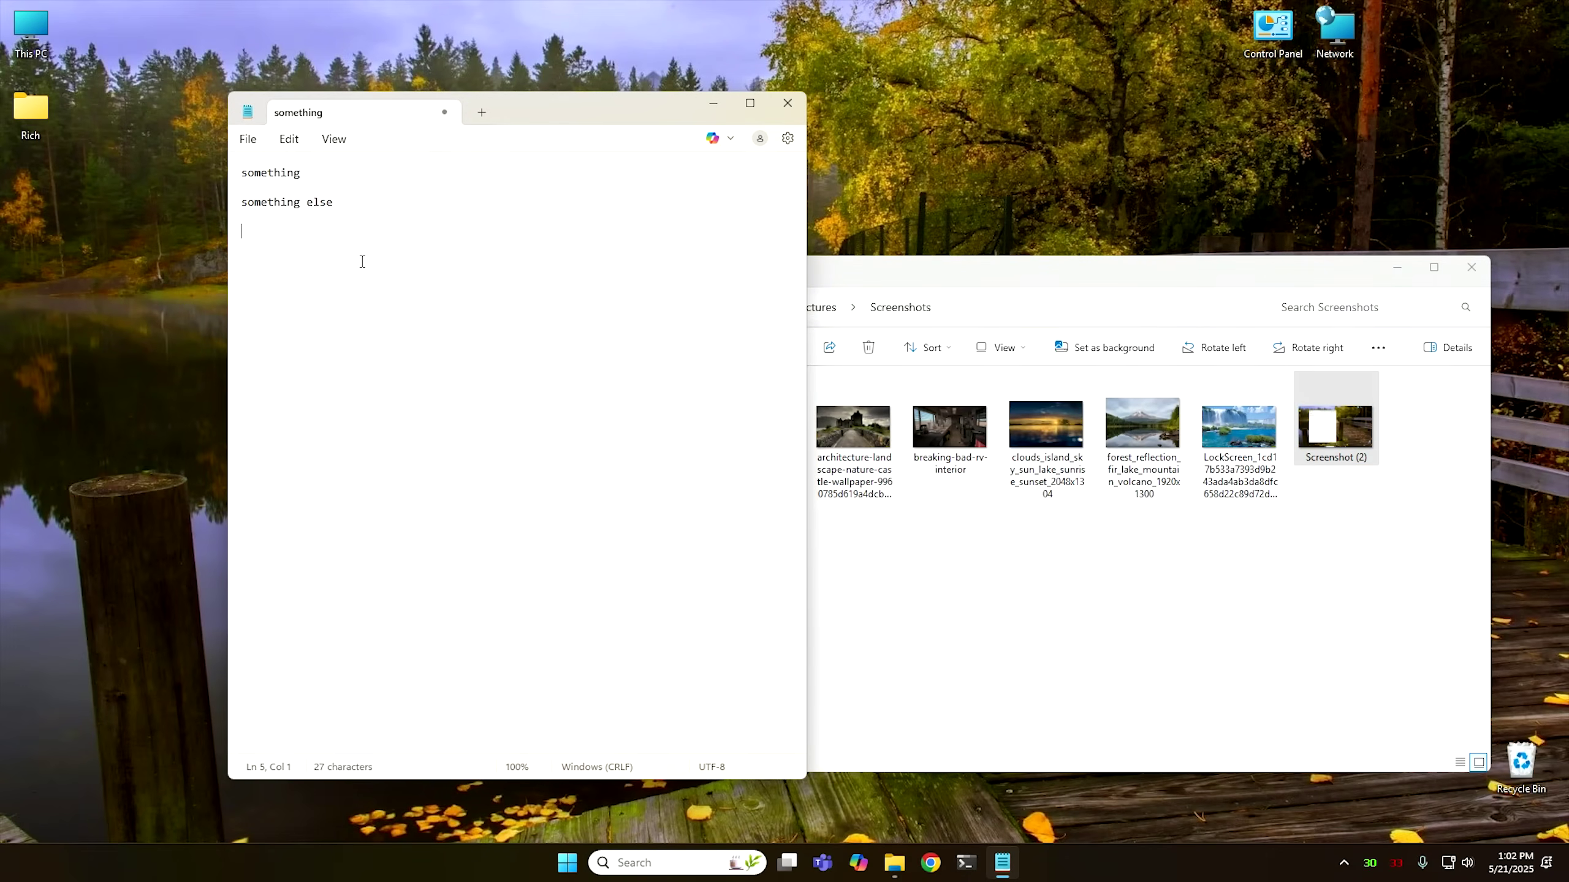
key("super+shift+s")
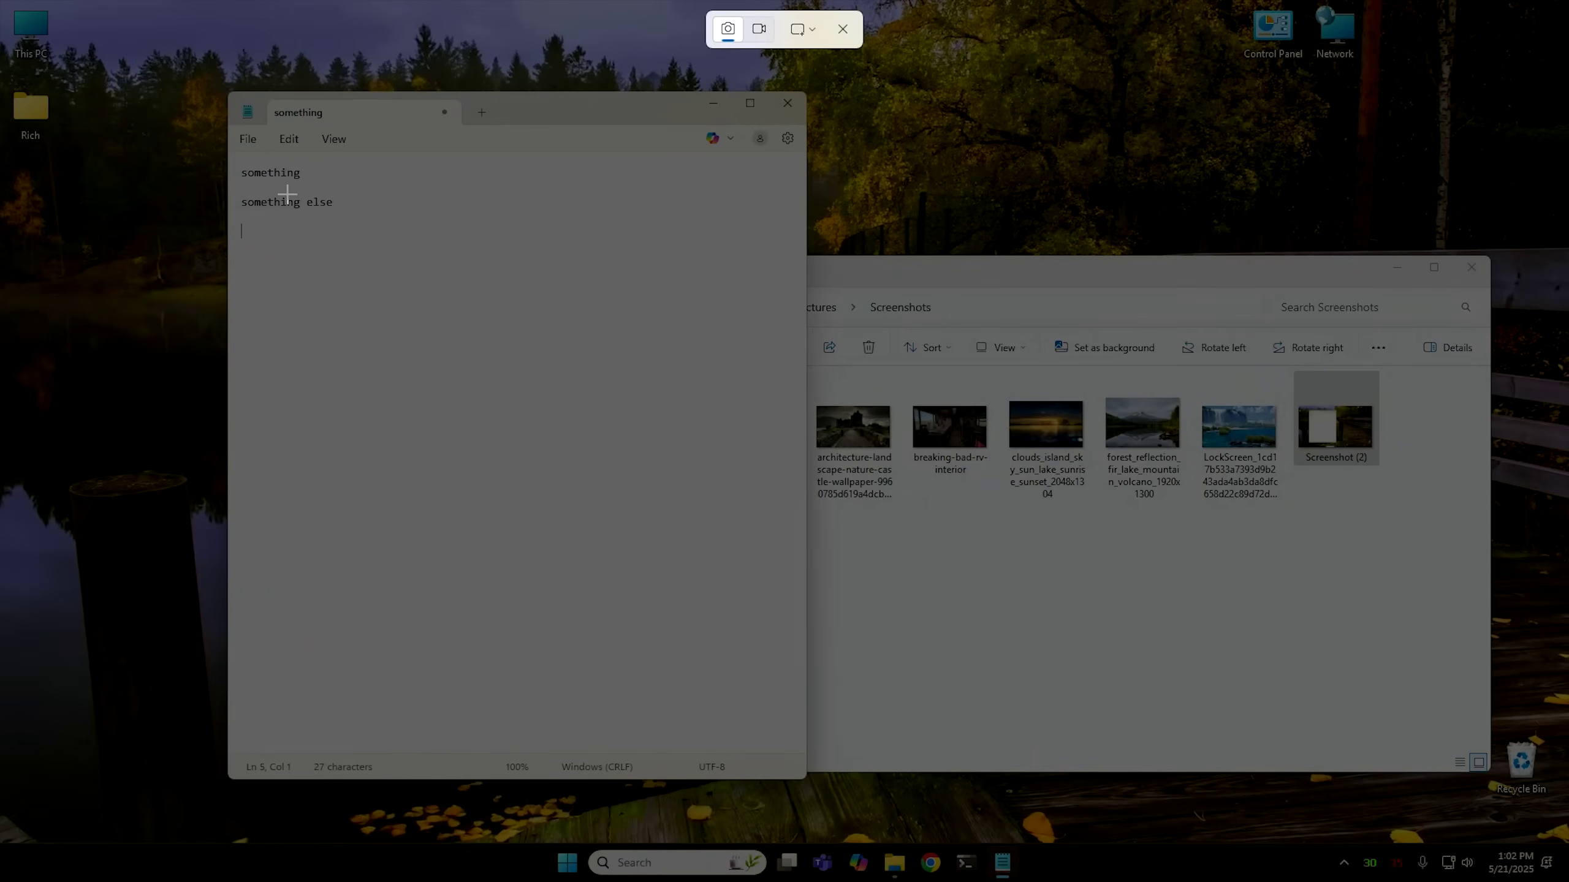
left_click_drag(234, 157, 360, 229)
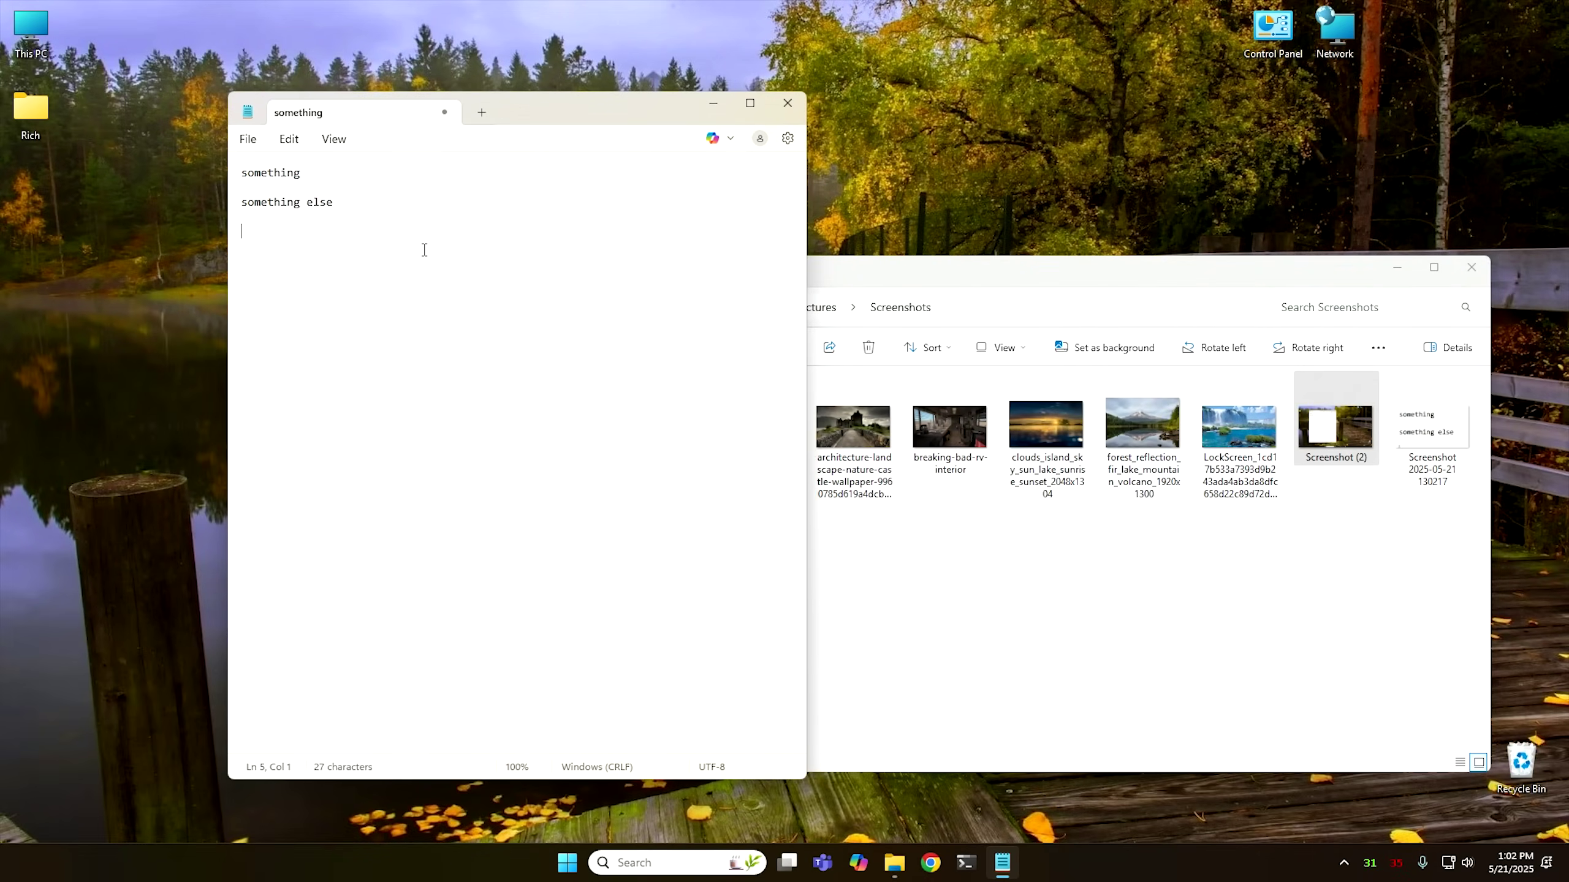
View the new snip from the Screenshots folder, and close both the image and File Explorer.
left_click(1239, 568)
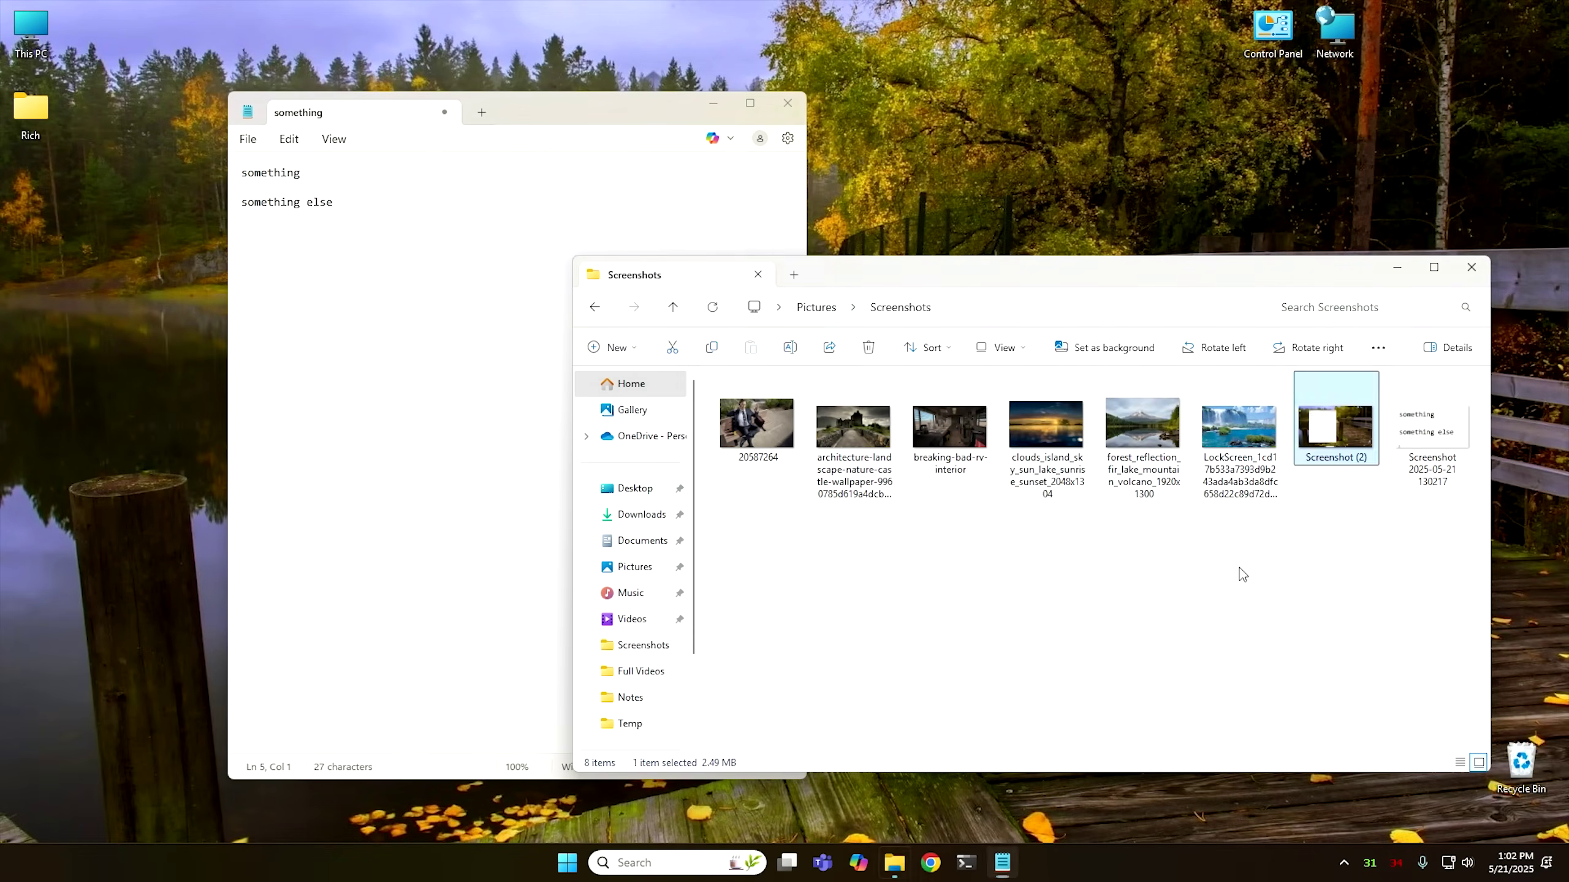
double_click(1445, 441)
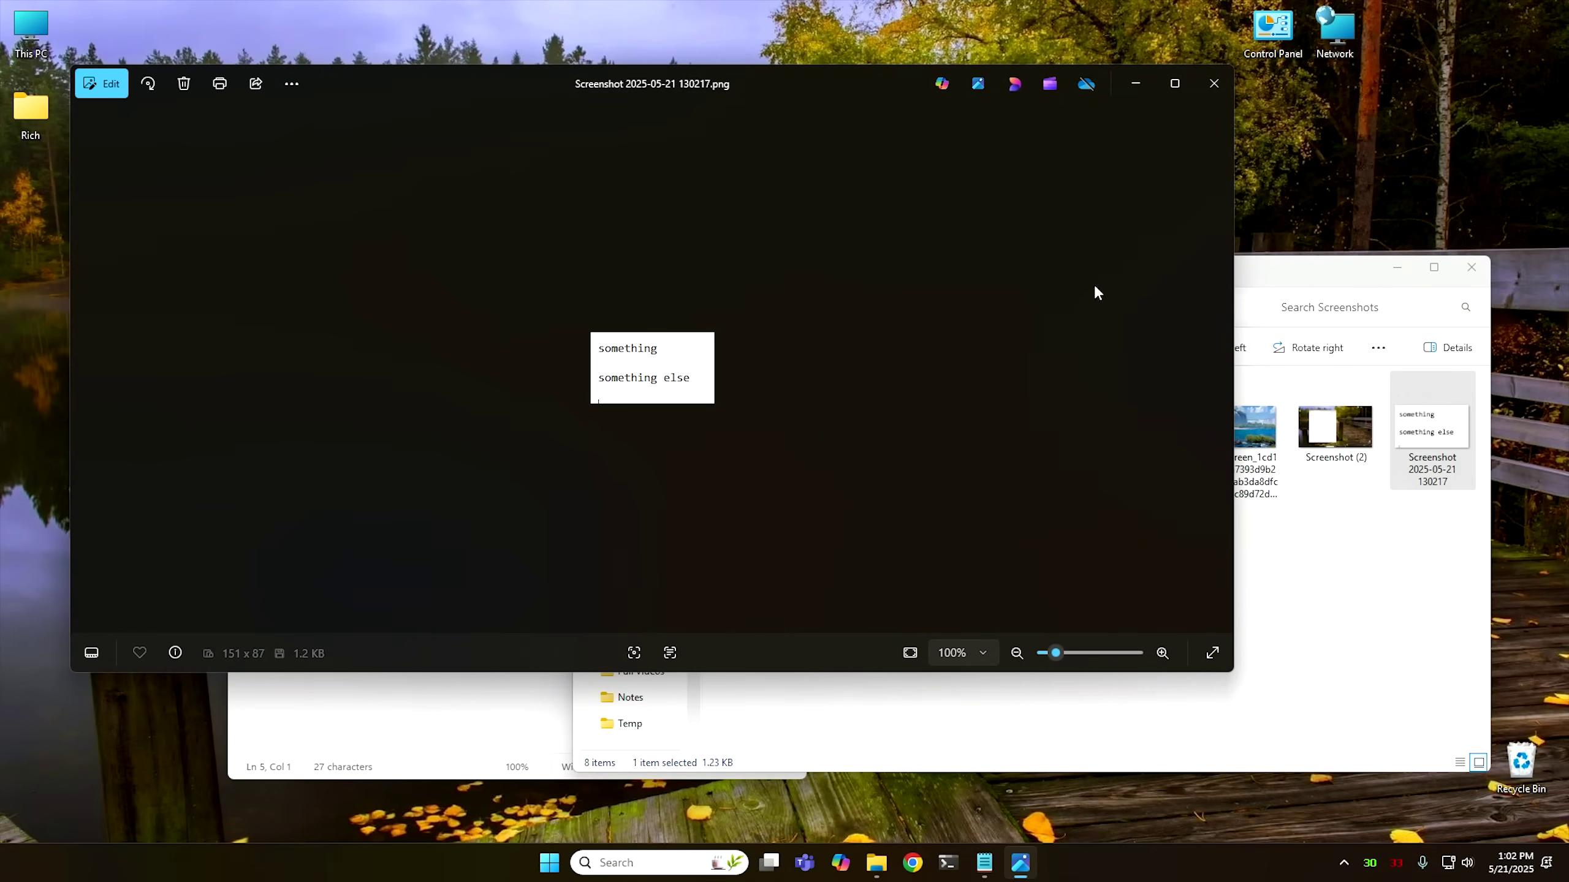
left_click(1212, 83)
left_click(1471, 267)
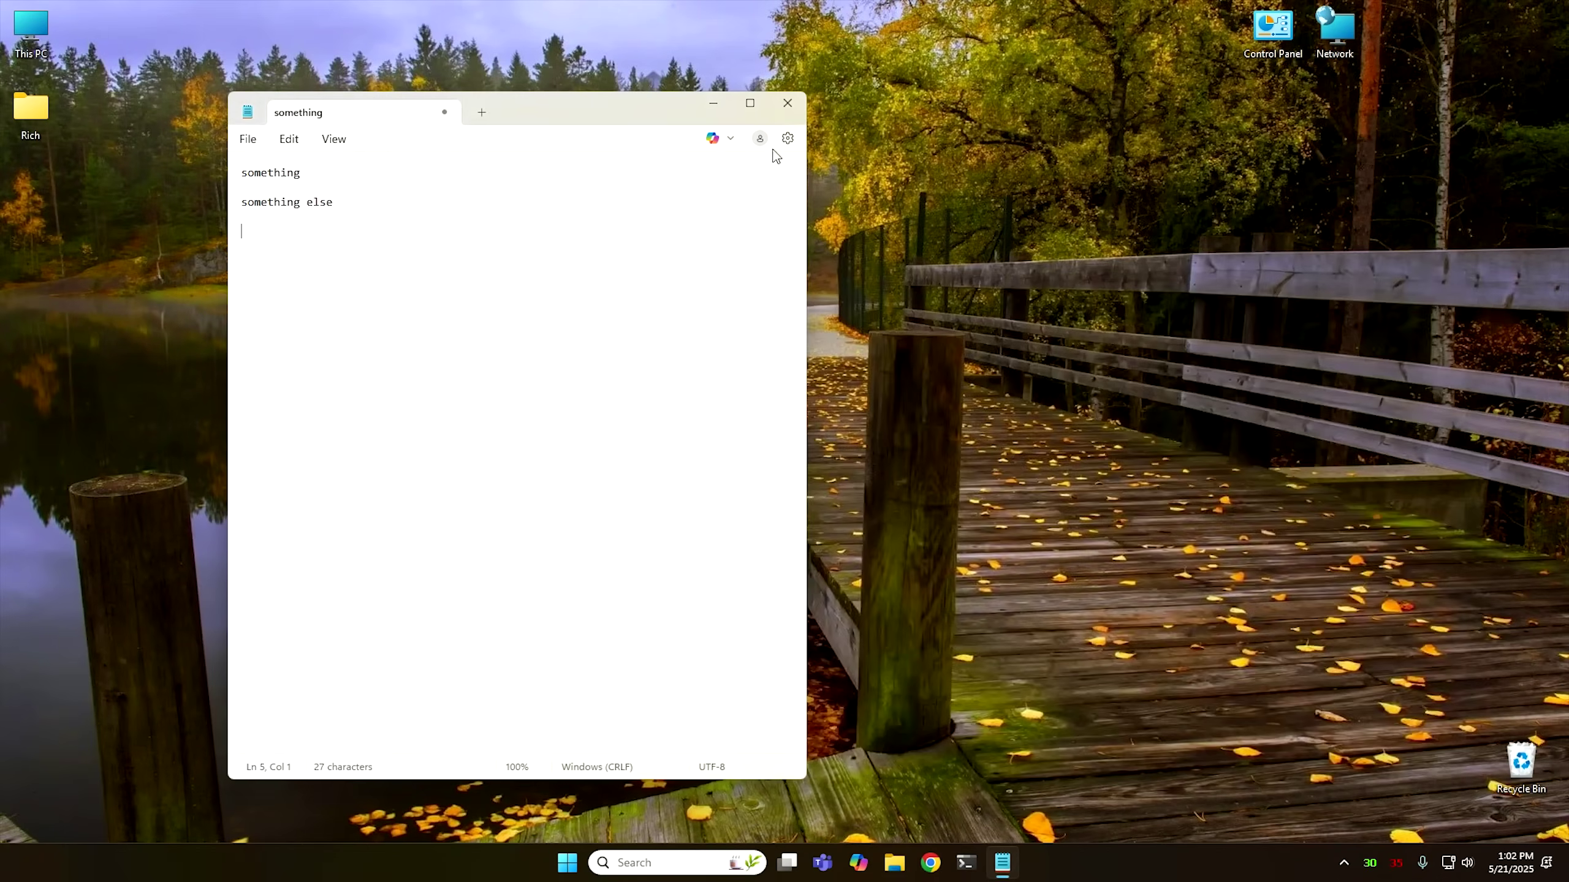
Show the desktop, look through the display projection modes, and dismiss them with Duplicate still chosen.
key("super+d")
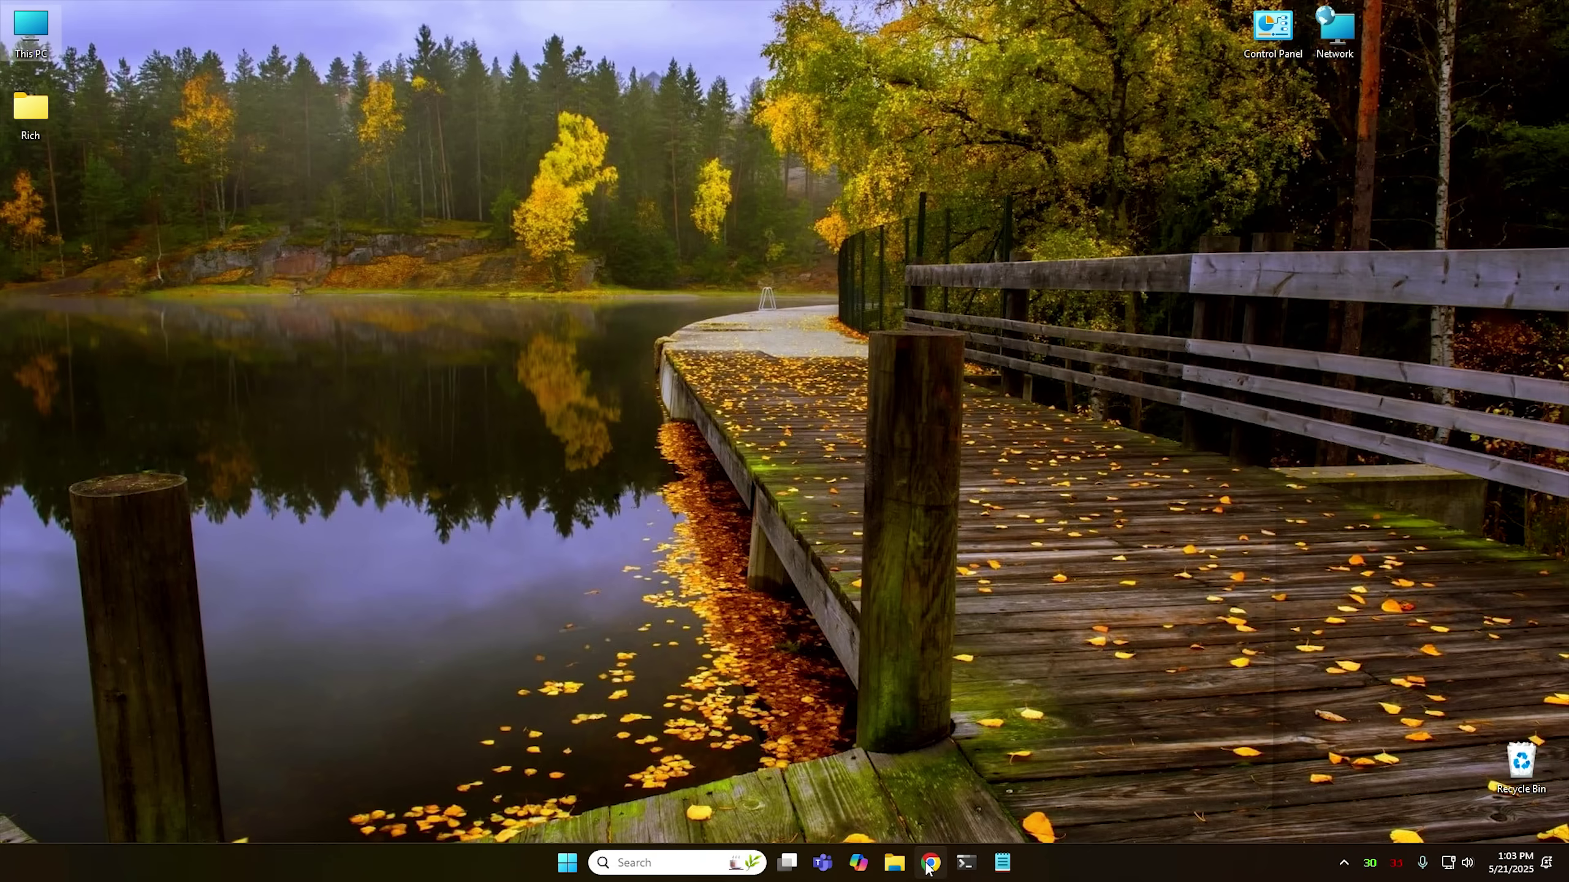
key("super+p")
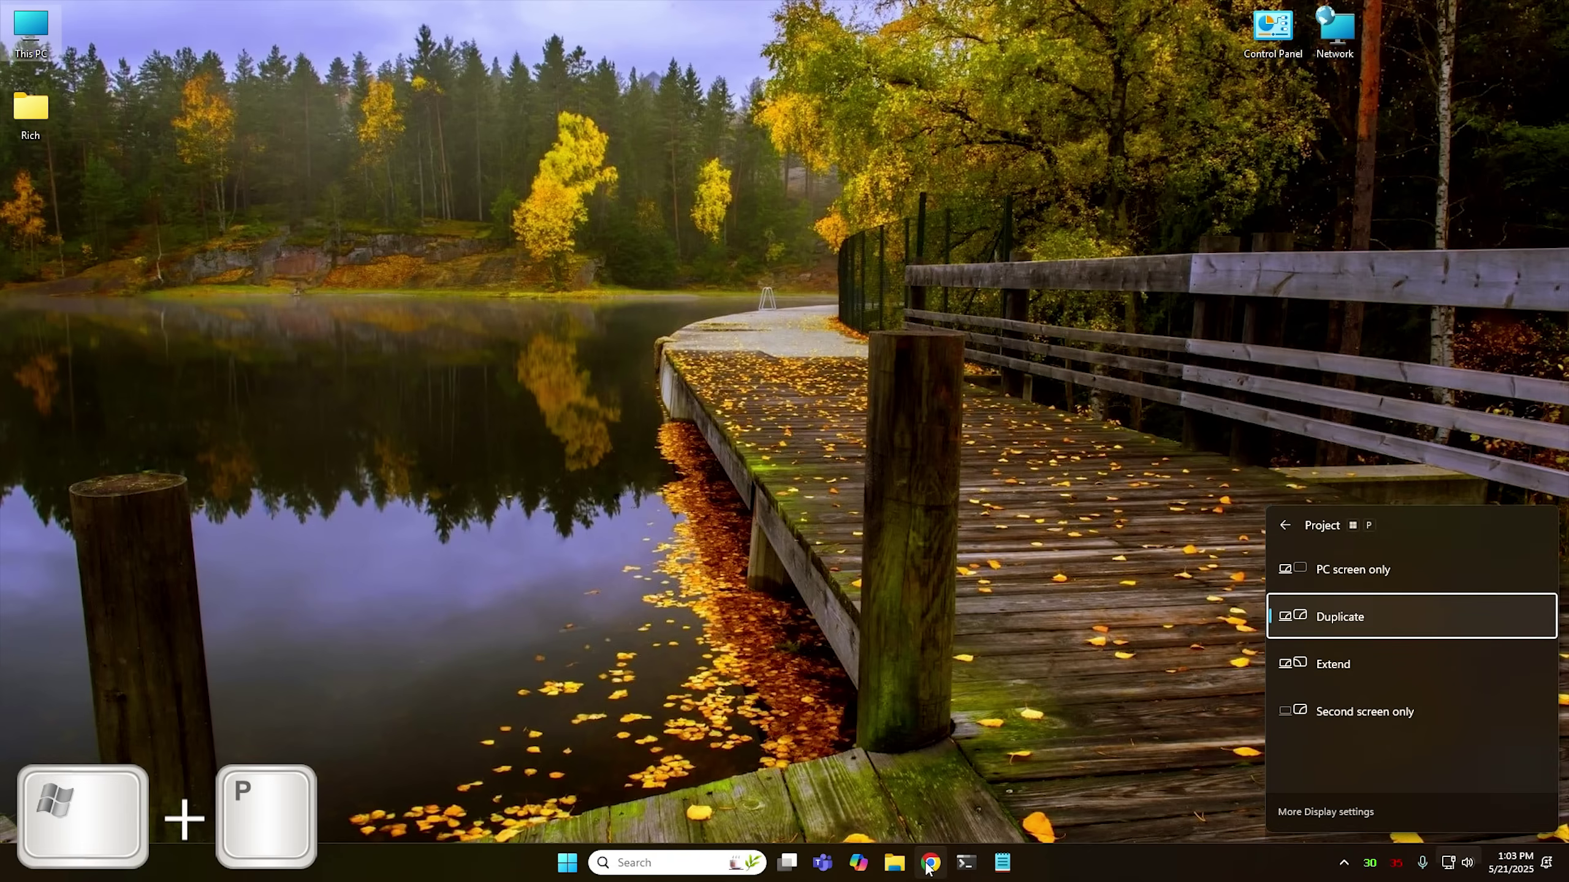
key("Up")
key("Down")
key("Down")
key("Down")
key("Up")
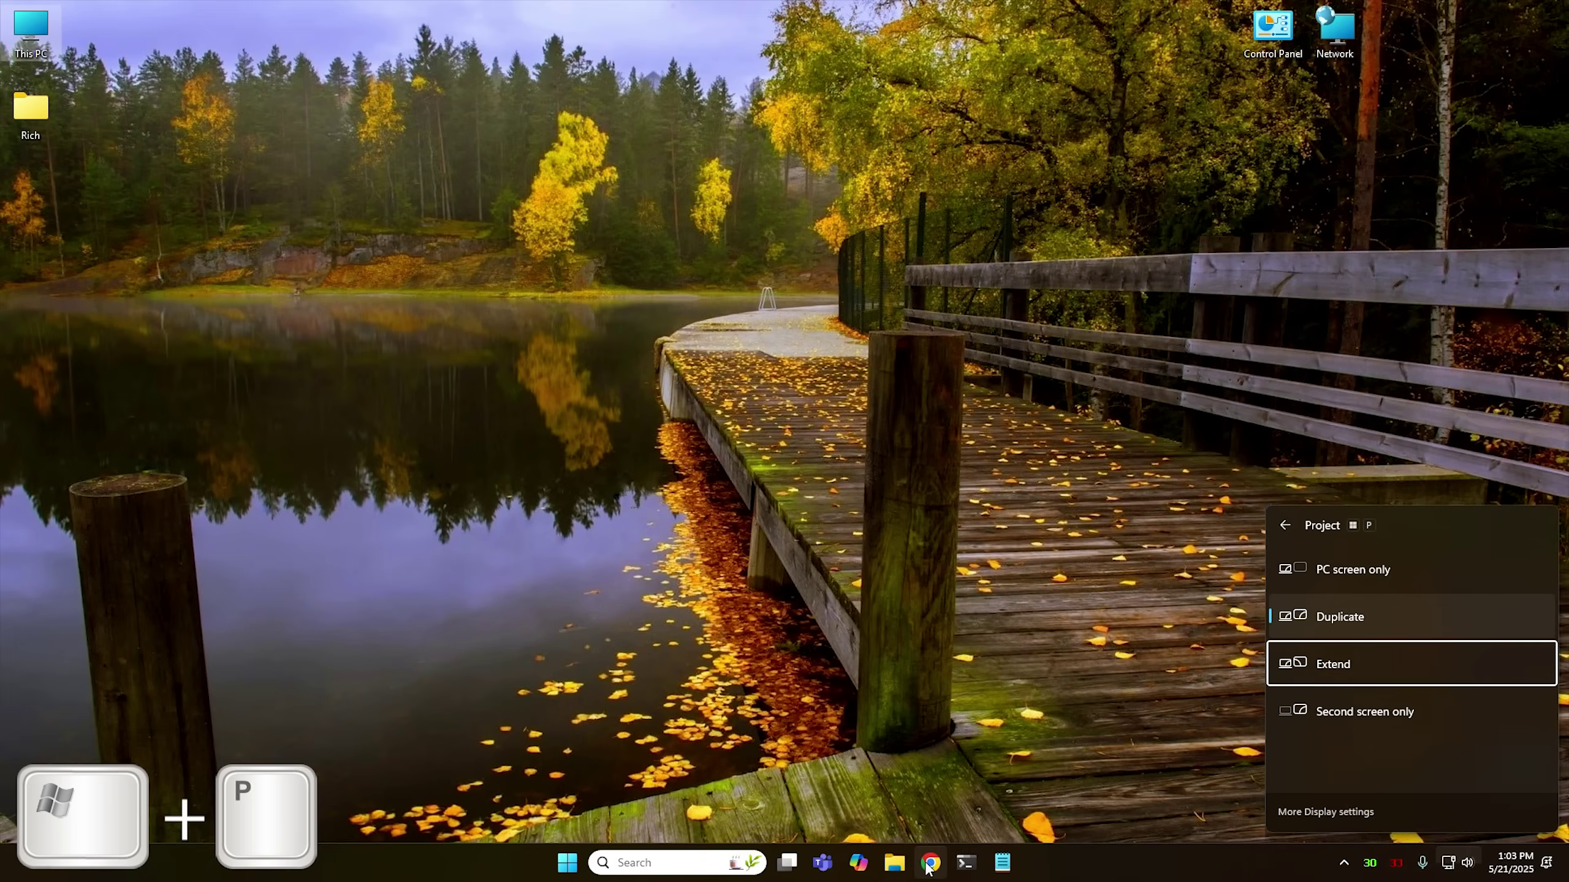
key("Up")
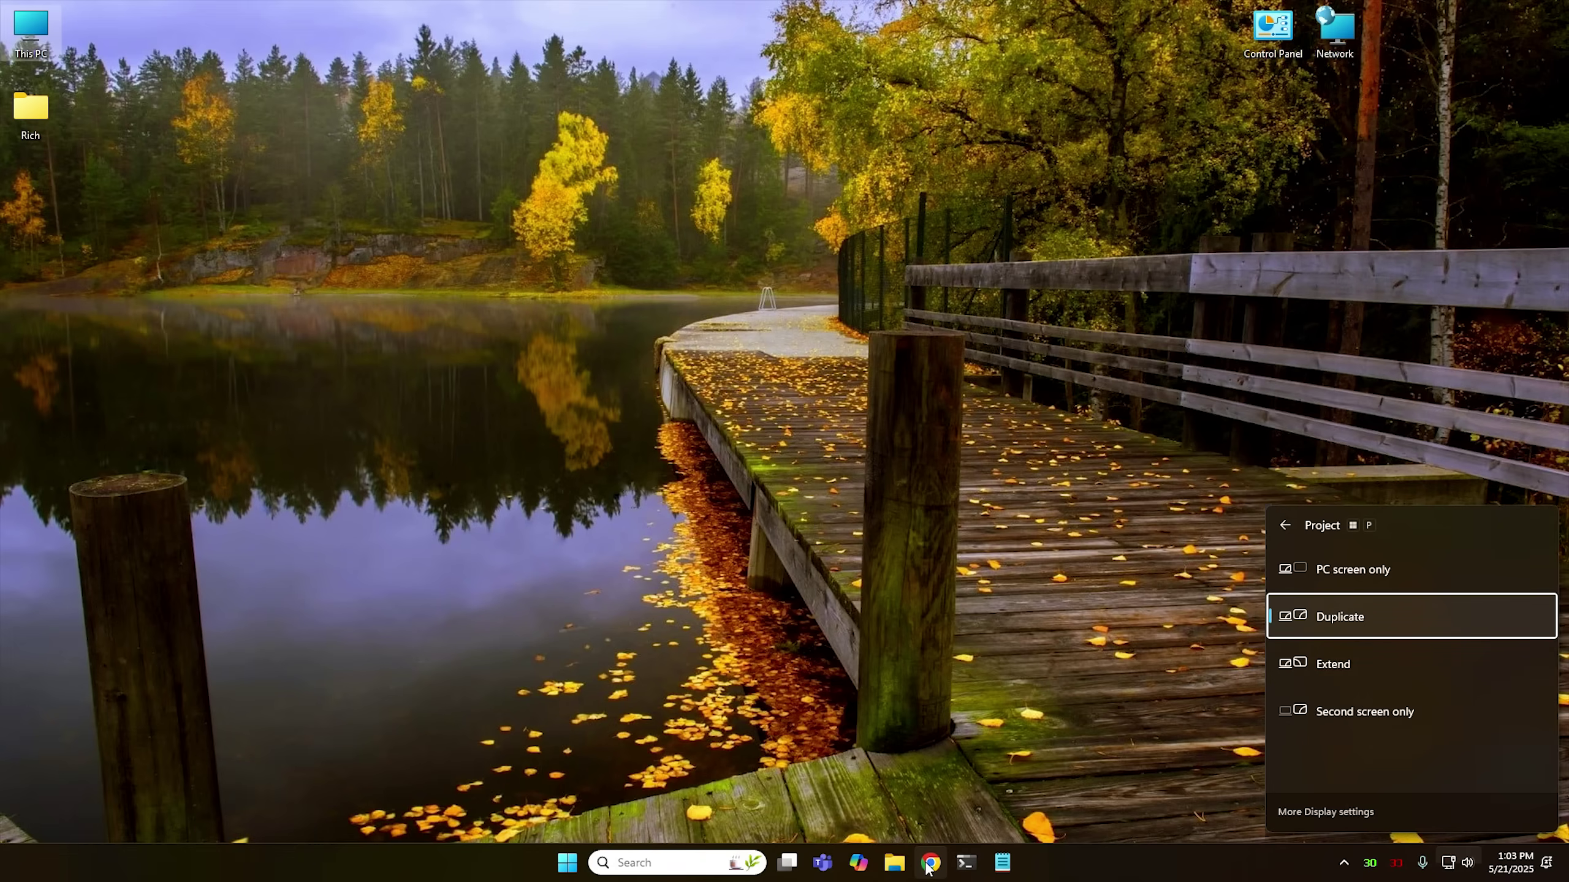
key("Escape")
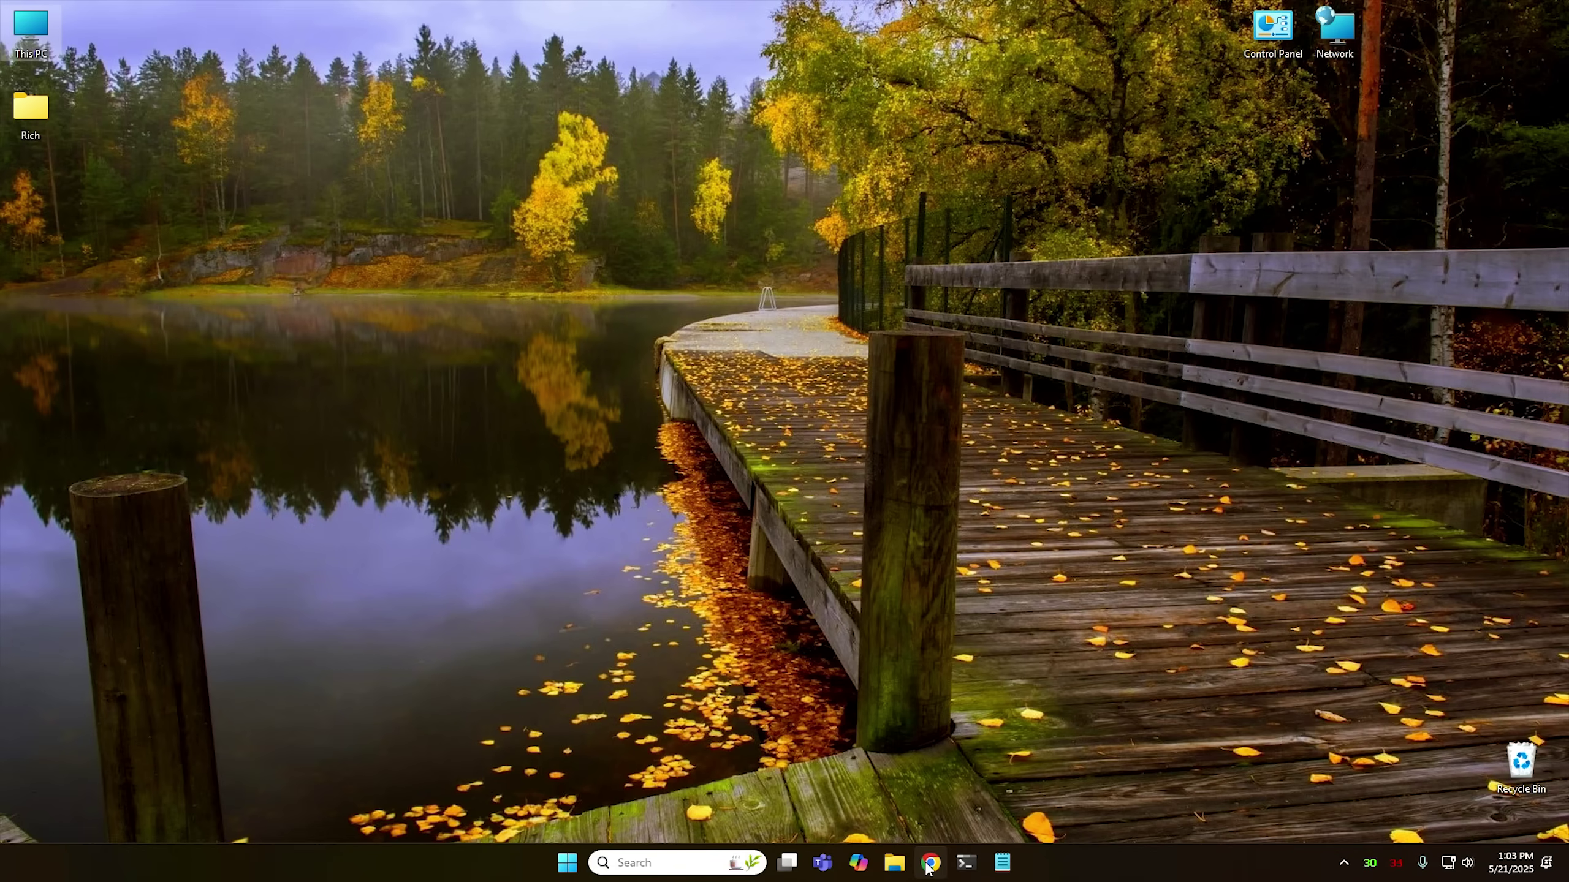
Lock the computer.
key("super+l")
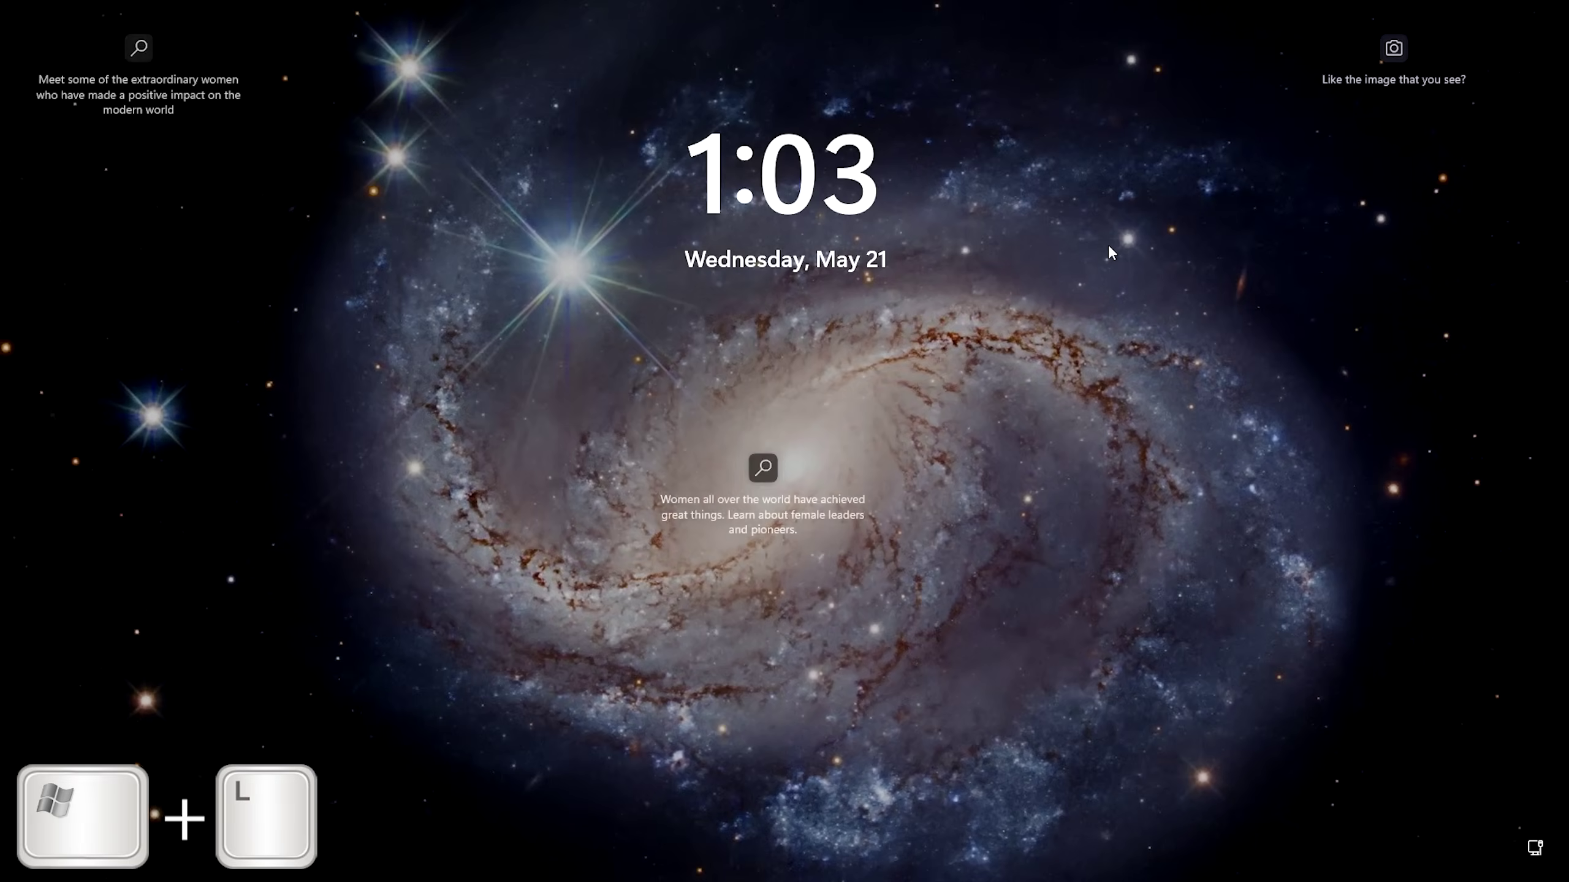